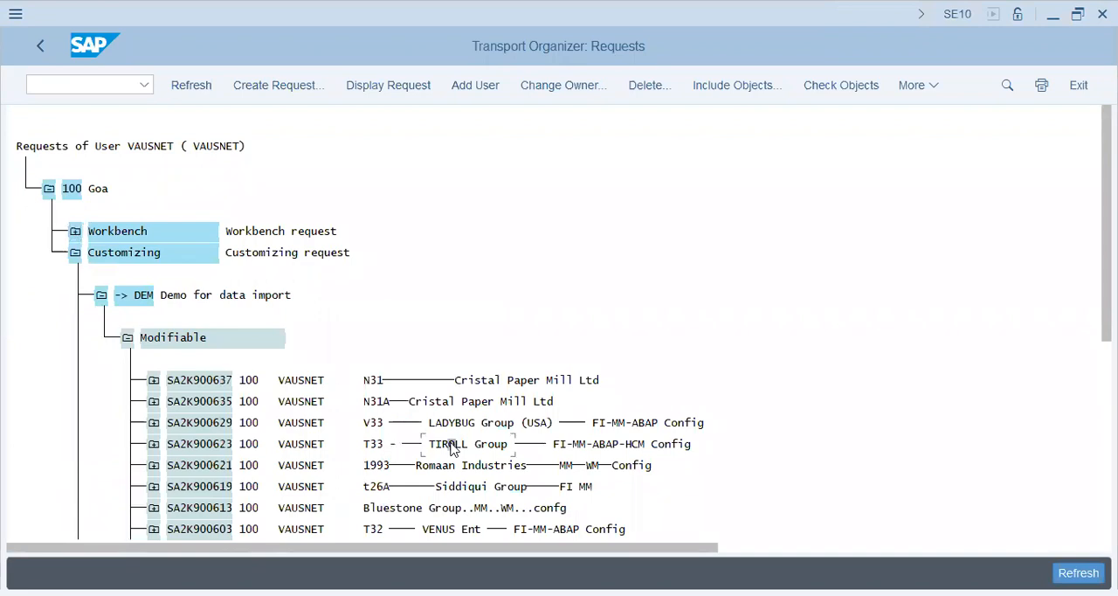
Expand the V33 LADYBUG Group (USA) customizing request and its task to review the recorded IMG activities
{"action": "left_click", "coordinate": [372, 422]}
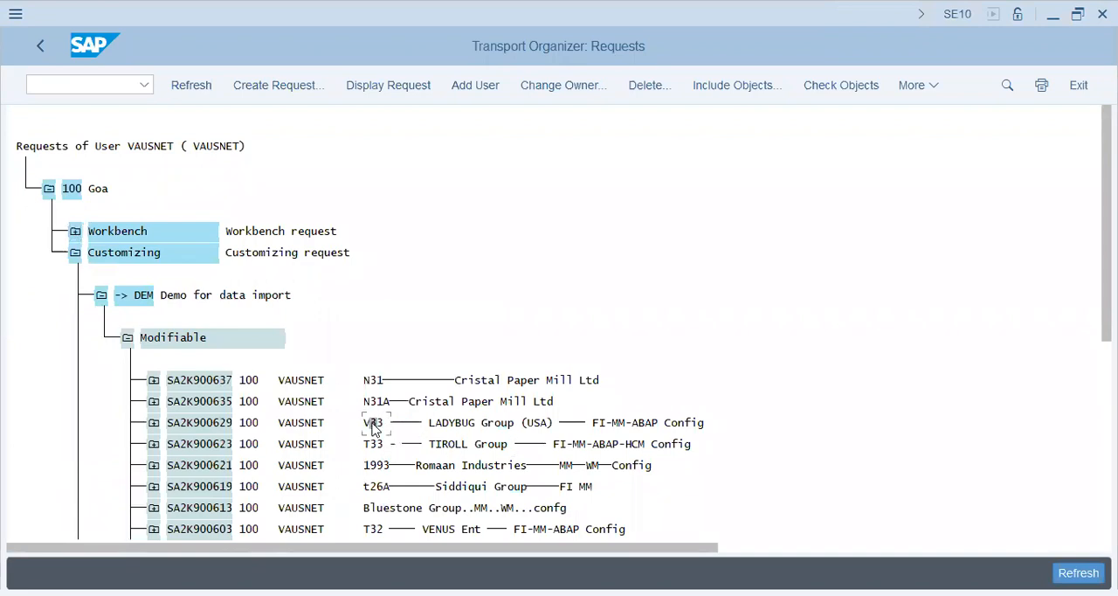
{"action": "left_click", "coordinate": [153, 425]}
{"action": "left_click", "coordinate": [180, 466]}
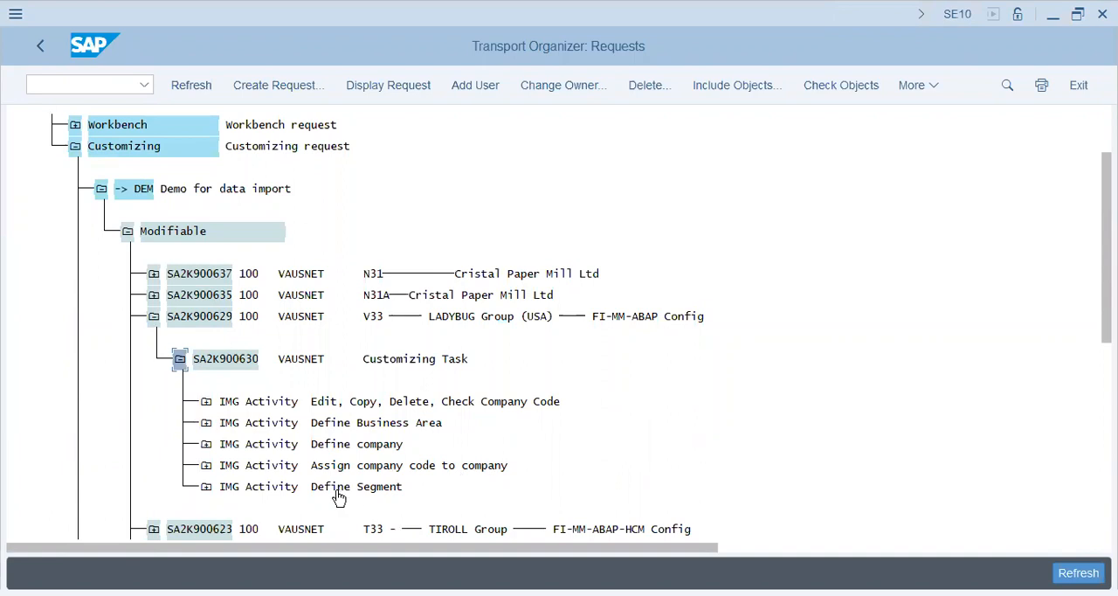
Leave the transport requests and open the SAP customizing implementation guide with transaction SPRO
{"action": "left_click", "coordinate": [78, 81]}
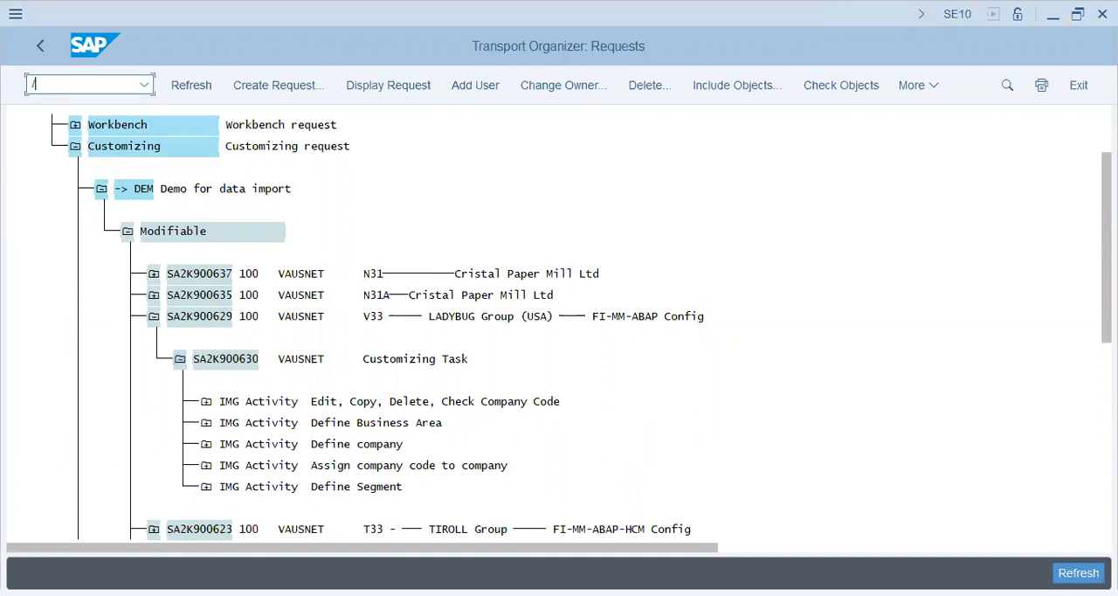
{"action": "type", "text": "/n"}
{"action": "key", "text": "Return"}
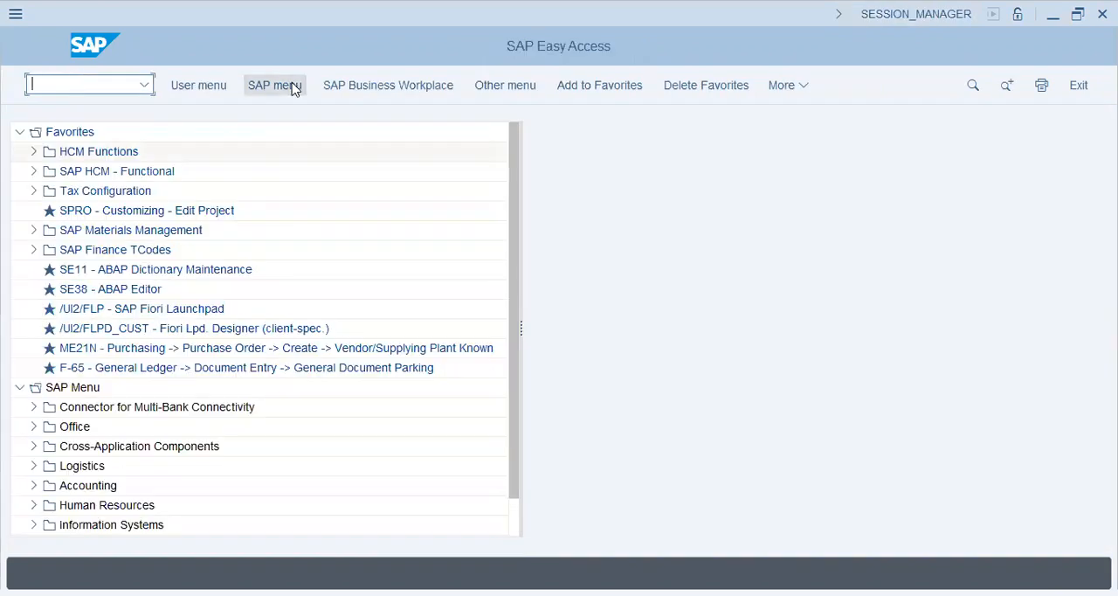
{"action": "type", "text": "spro"}
{"action": "key", "text": "Return"}
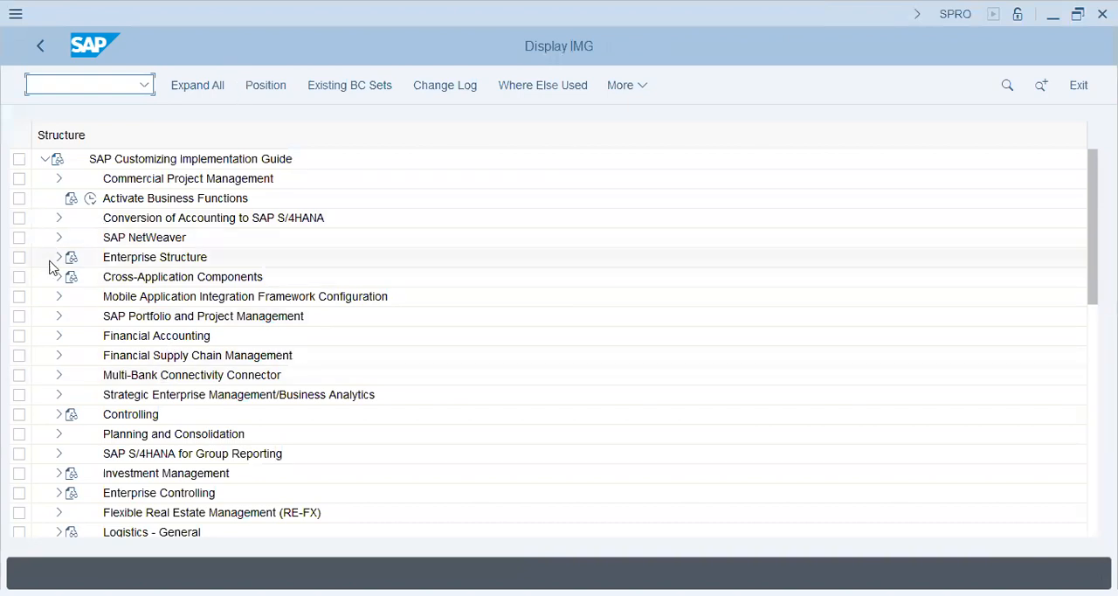
Review the Financial Accounting activities under Enterprise Structure > Definition, and collapse the Enterprise Structure branch again
{"action": "left_click", "coordinate": [57, 259]}
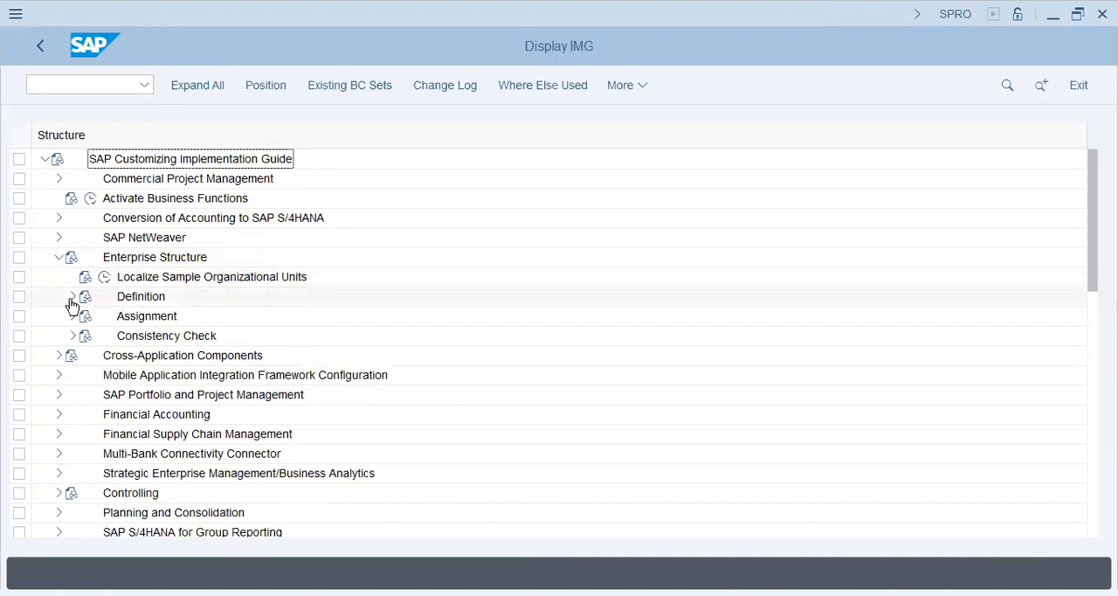
{"action": "left_click", "coordinate": [72, 299]}
{"action": "left_click", "coordinate": [87, 316]}
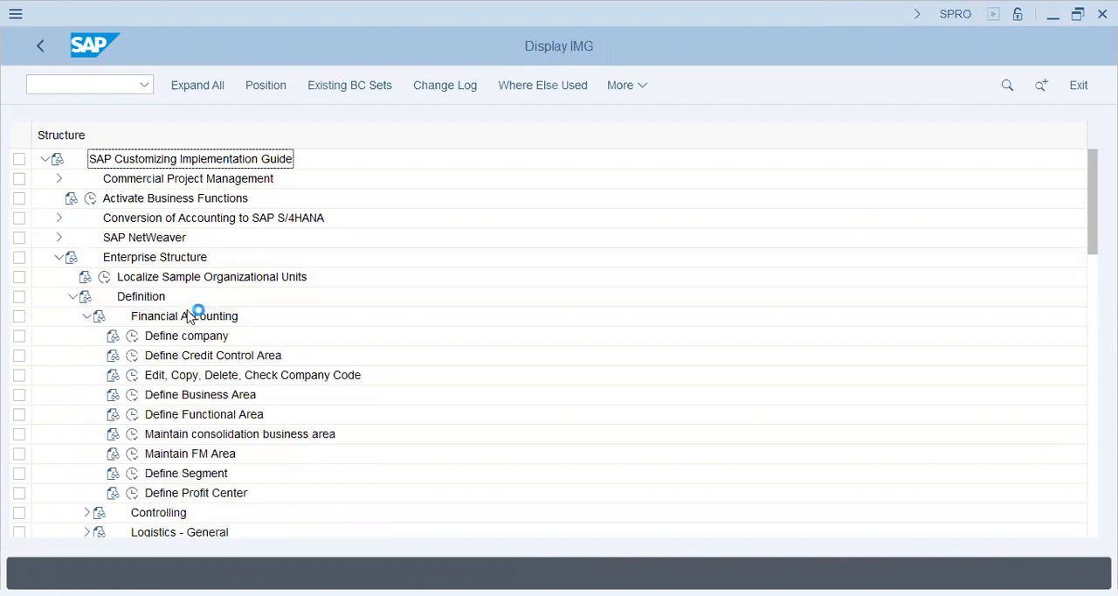
{"action": "left_click", "coordinate": [190, 341]}
{"action": "left_click", "coordinate": [254, 376]}
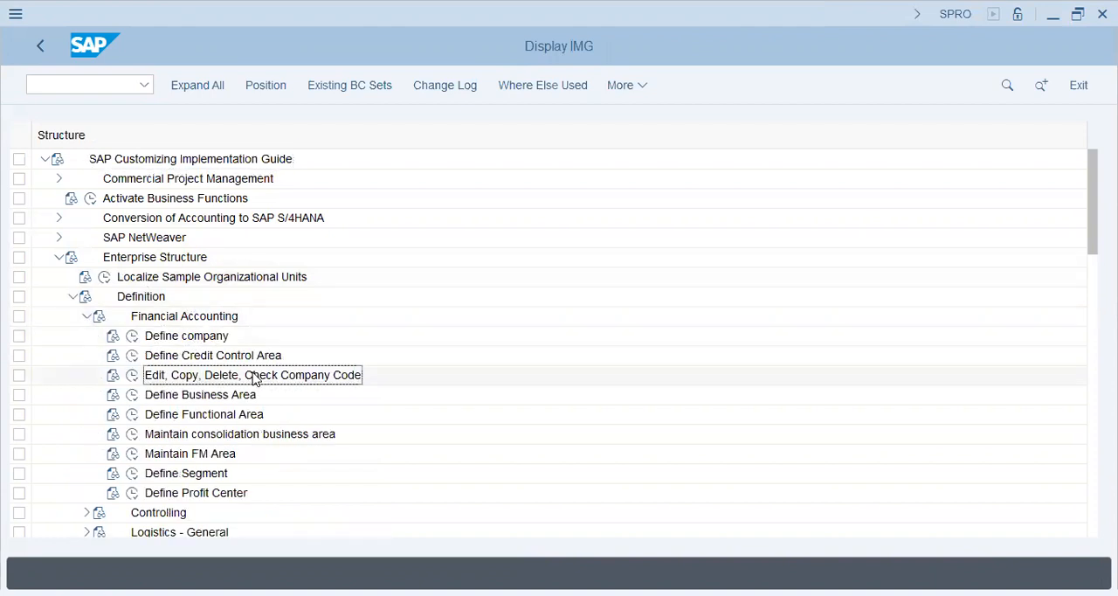
{"action": "left_click", "coordinate": [176, 474]}
{"action": "left_click", "coordinate": [223, 397]}
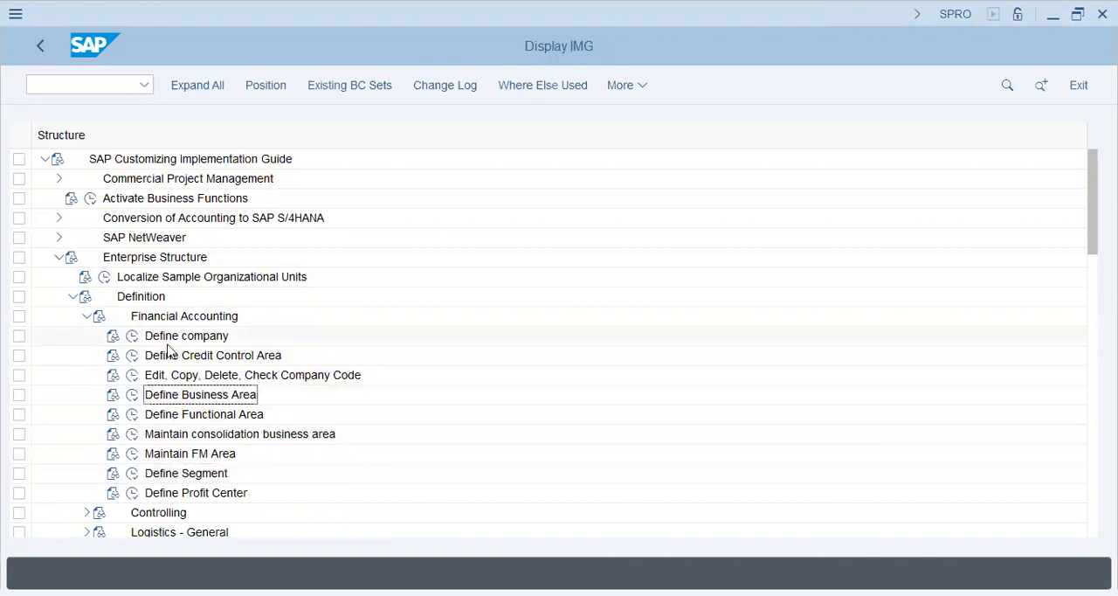
{"action": "left_click", "coordinate": [87, 316]}
{"action": "left_click", "coordinate": [70, 296]}
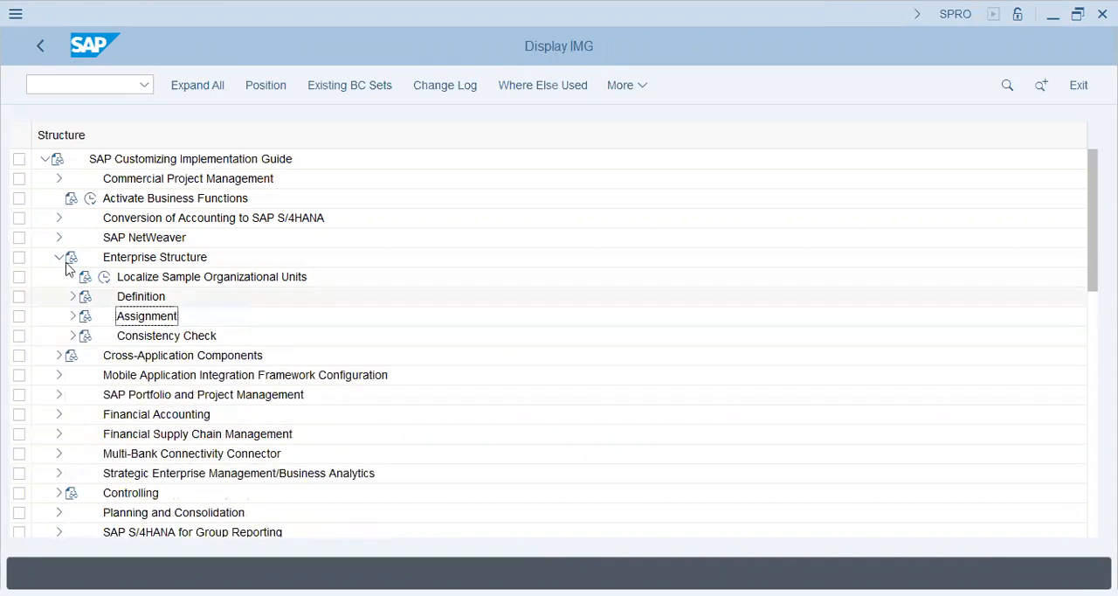
{"action": "left_click", "coordinate": [61, 257]}
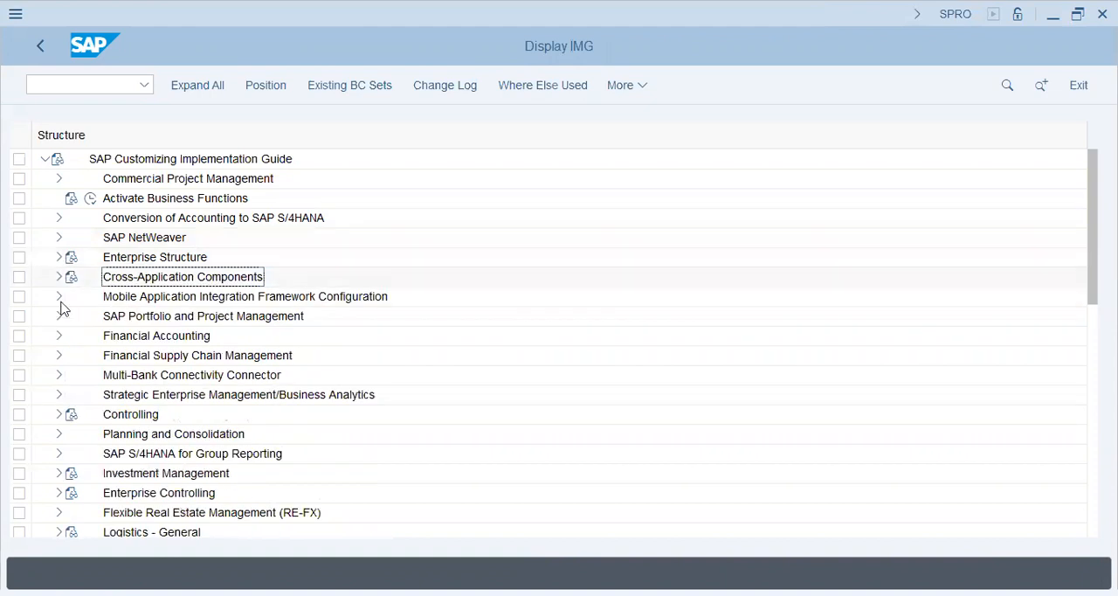
Execute Edit Chart of Accounts List under Financial Accounting > General Ledger Accounting > Master Data > G/L Accounts > Preparations
{"action": "left_click", "coordinate": [60, 337]}
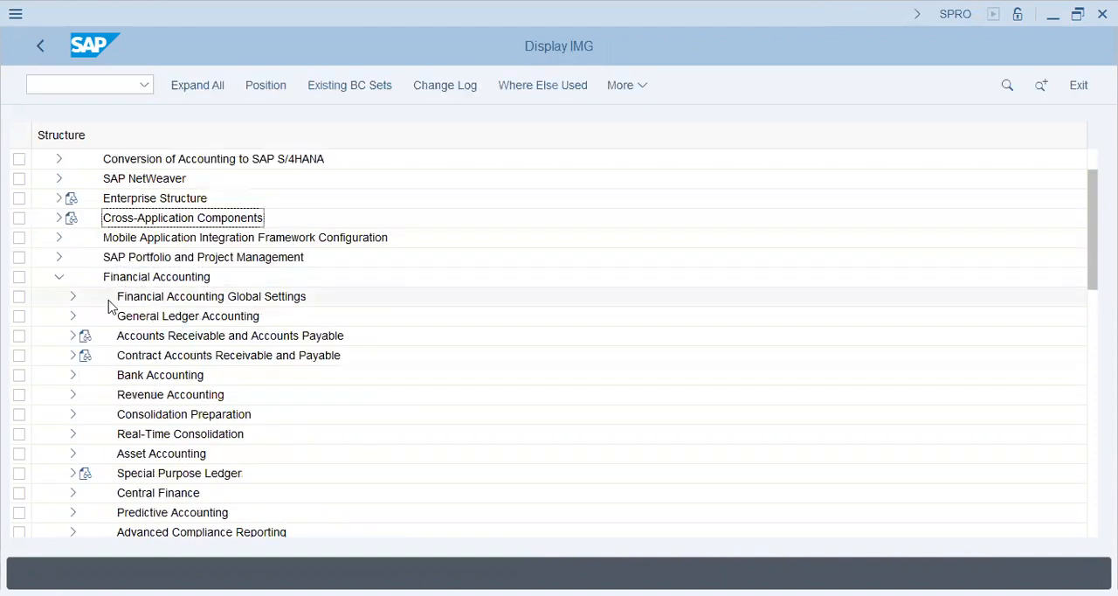
{"action": "left_click", "coordinate": [72, 297]}
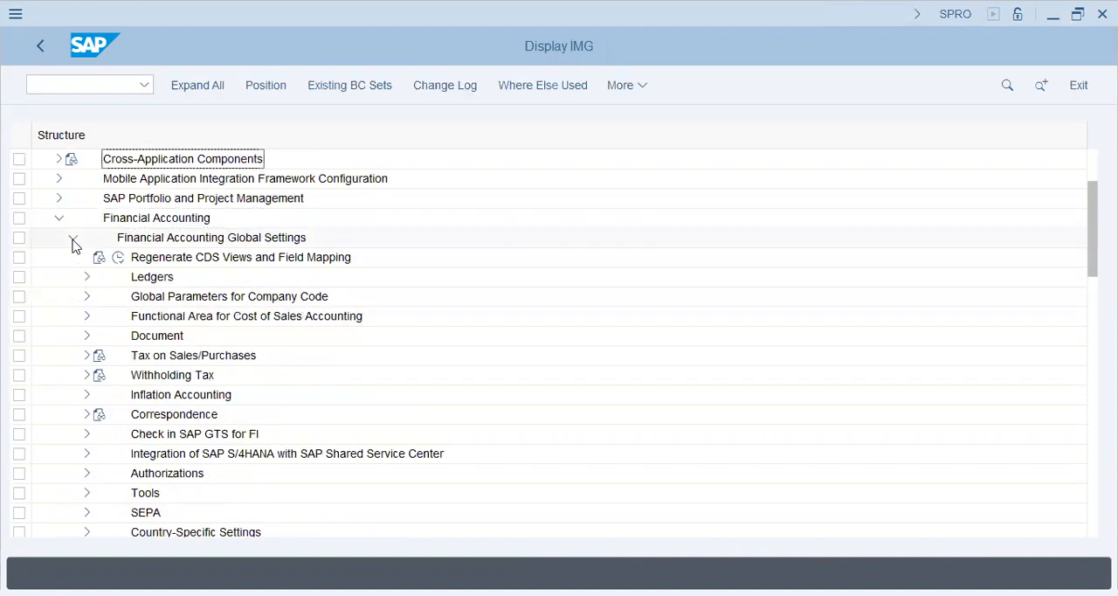
{"action": "left_click", "coordinate": [73, 240]}
{"action": "left_click", "coordinate": [74, 257]}
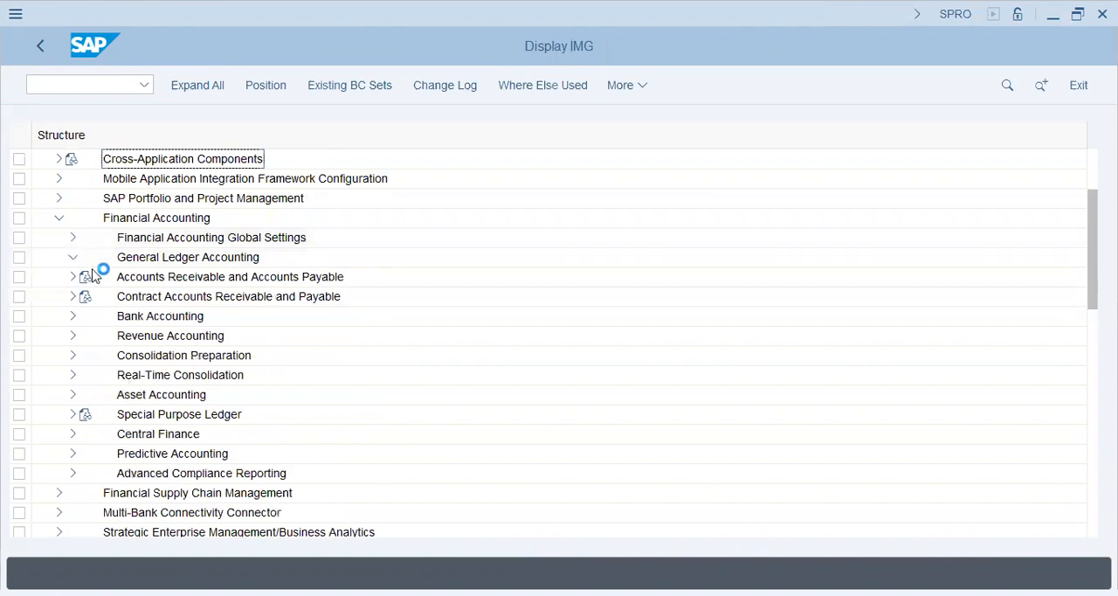
{"action": "left_click", "coordinate": [86, 276]}
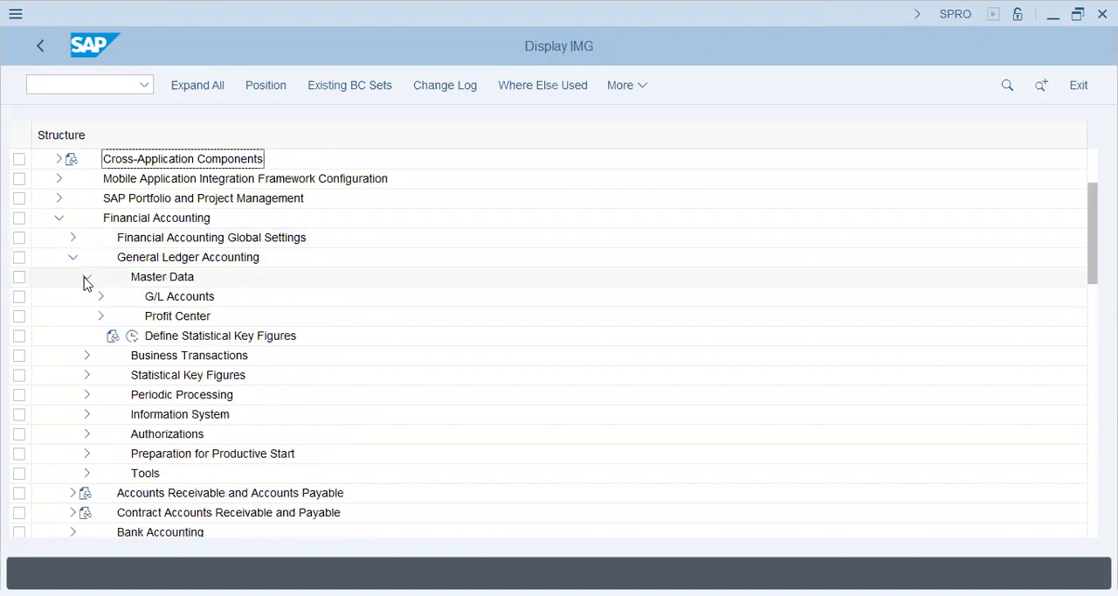
{"action": "left_click", "coordinate": [101, 297]}
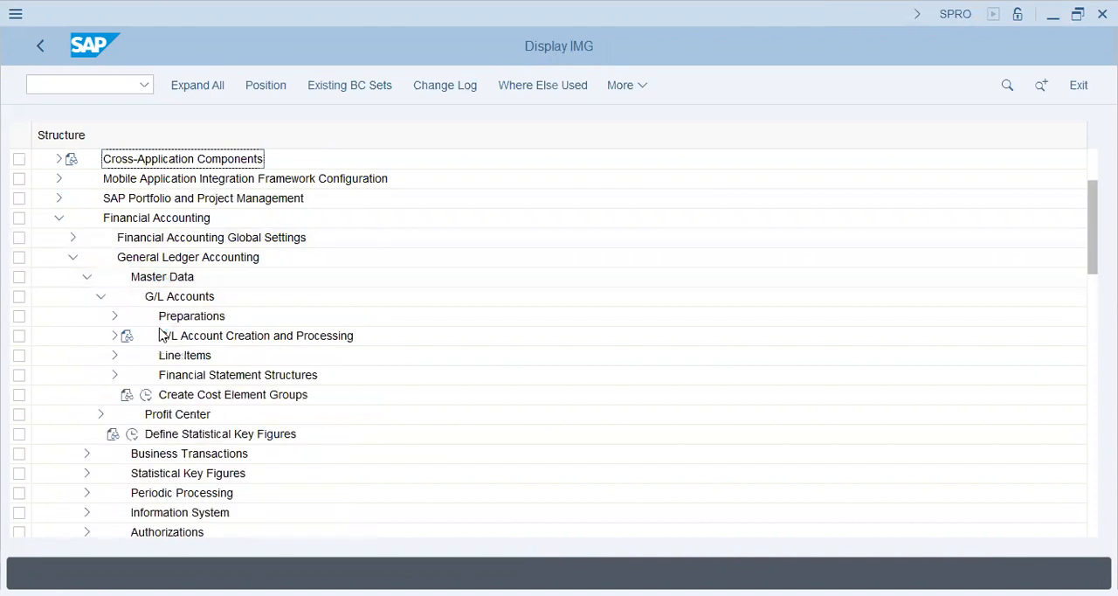
{"action": "left_click", "coordinate": [116, 317]}
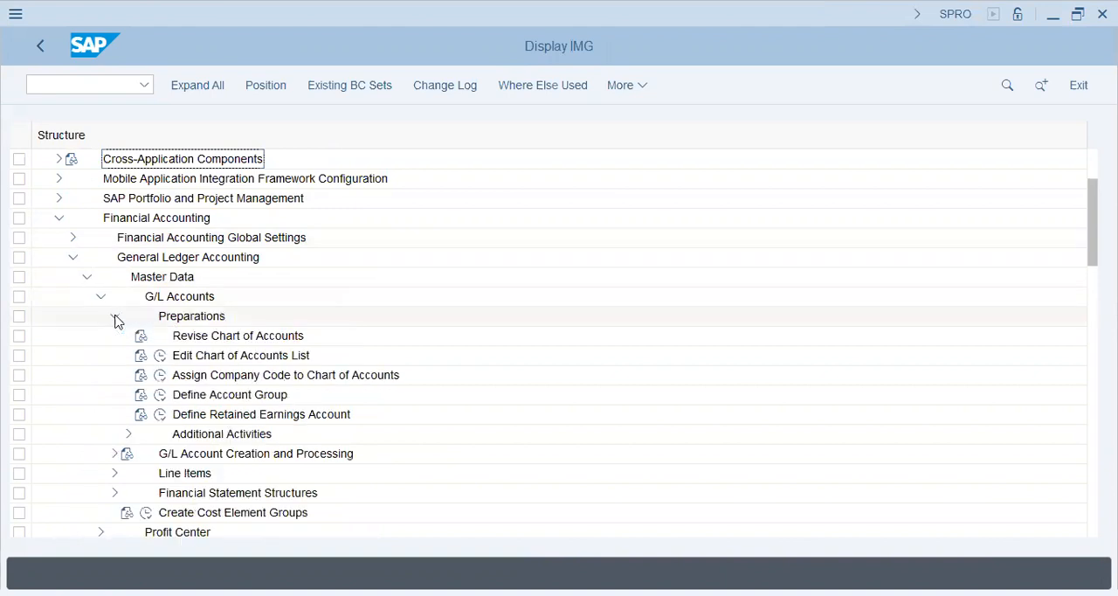
{"action": "left_click", "coordinate": [202, 358]}
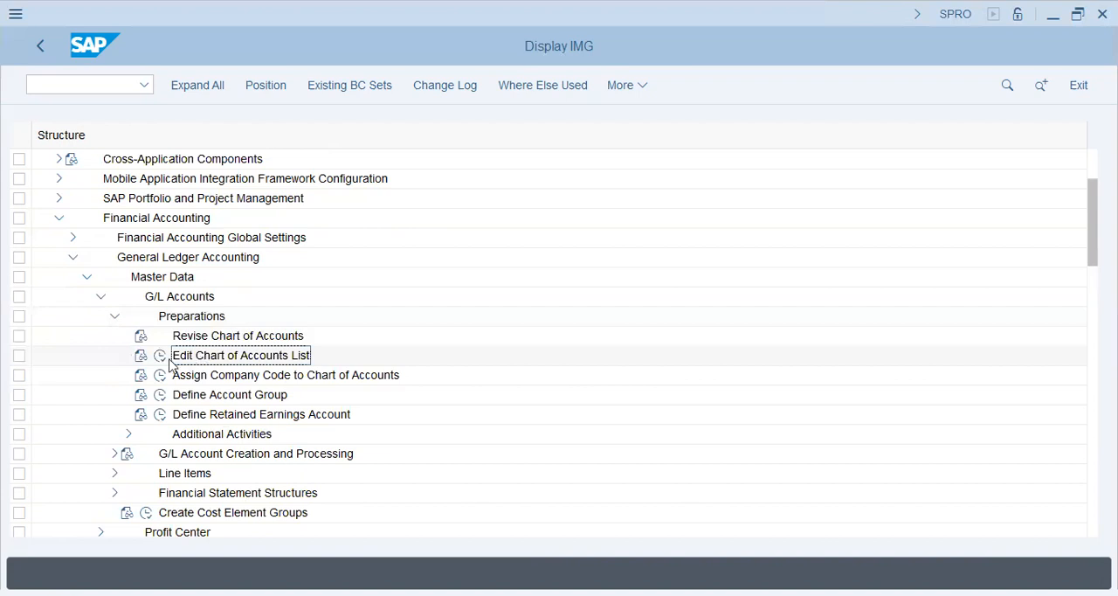
{"action": "left_click", "coordinate": [160, 355]}
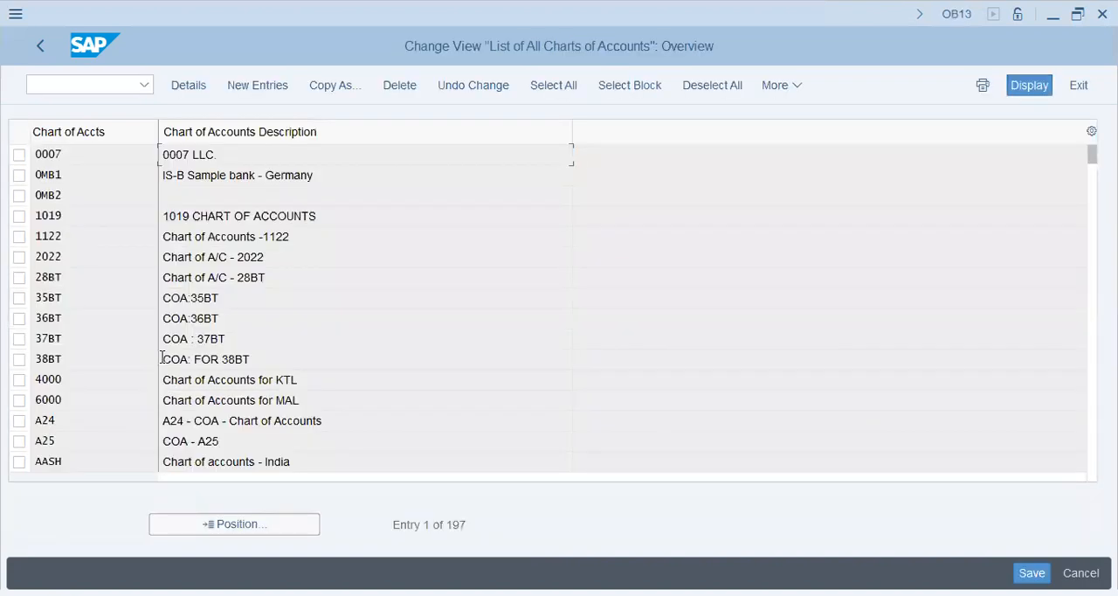
{"action": "left_click", "coordinate": [253, 89]}
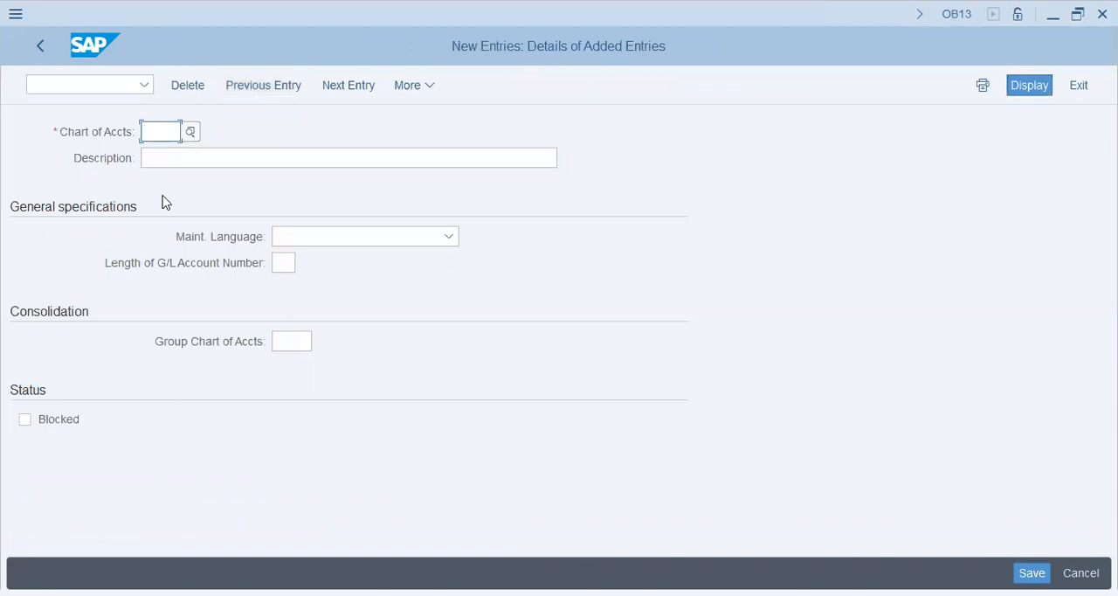
{"action": "type", "text": "v"}
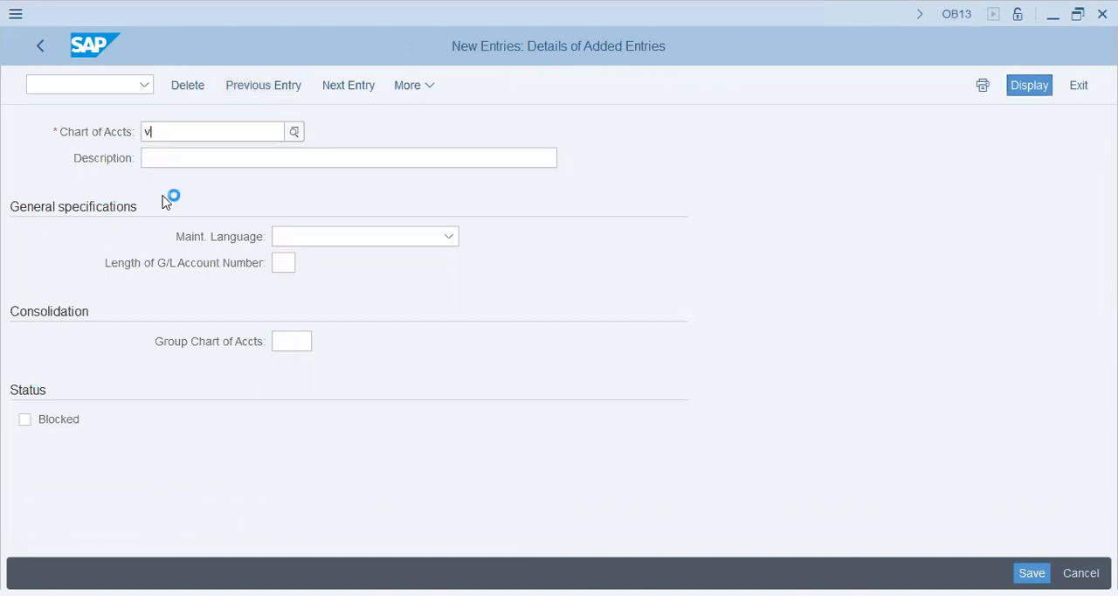
{"action": "key", "text": "BackSpace"}
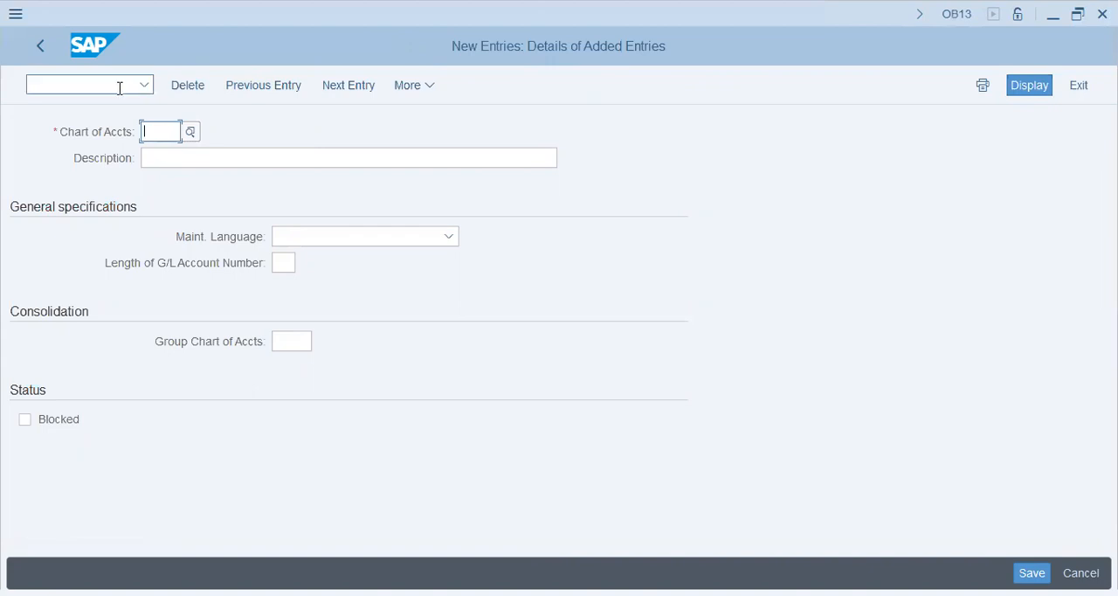
{"action": "left_click", "coordinate": [187, 132]}
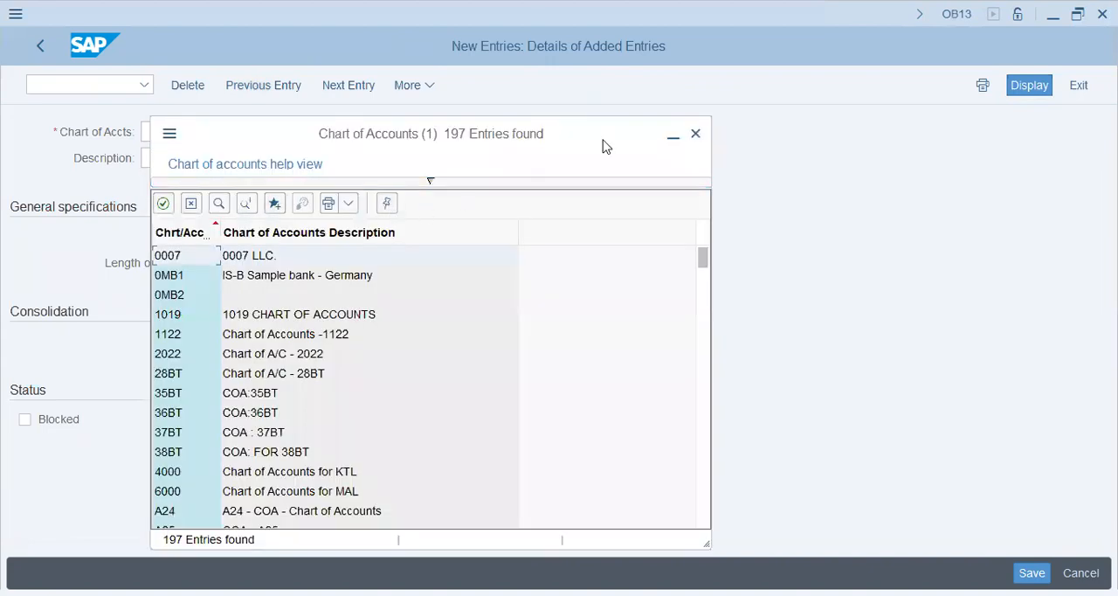
{"action": "left_click", "coordinate": [695, 134]}
Display the modifiable transport requests in SE10 and collapse the workbench requests to check the company's code prefix
{"action": "left_click", "coordinate": [91, 86]}
{"action": "type", "text": "/nse10"}
{"action": "key", "text": "Return"}
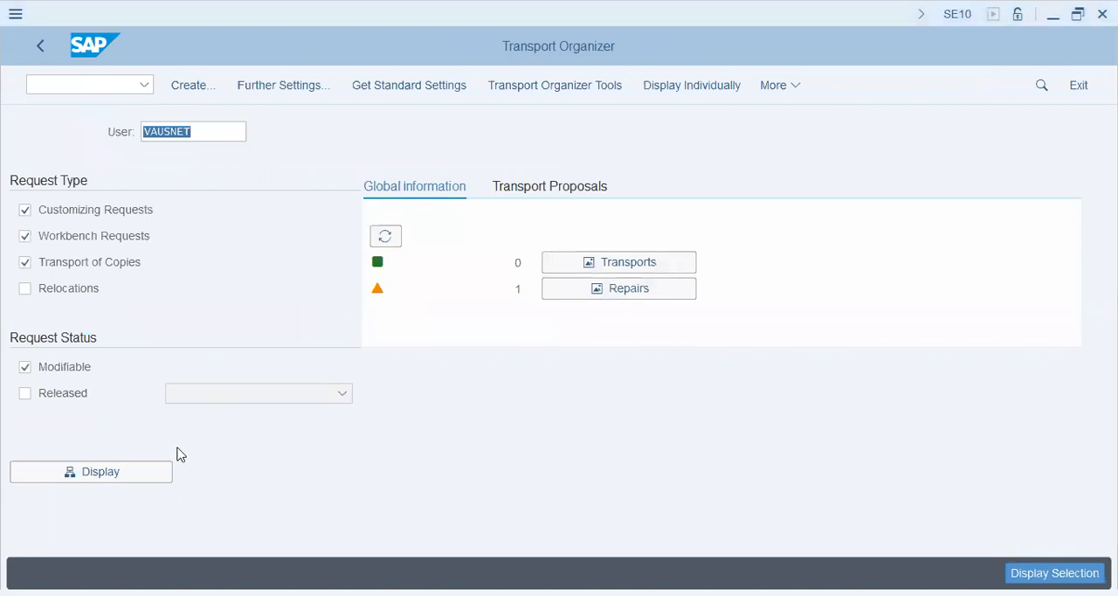
{"action": "left_click", "coordinate": [103, 477]}
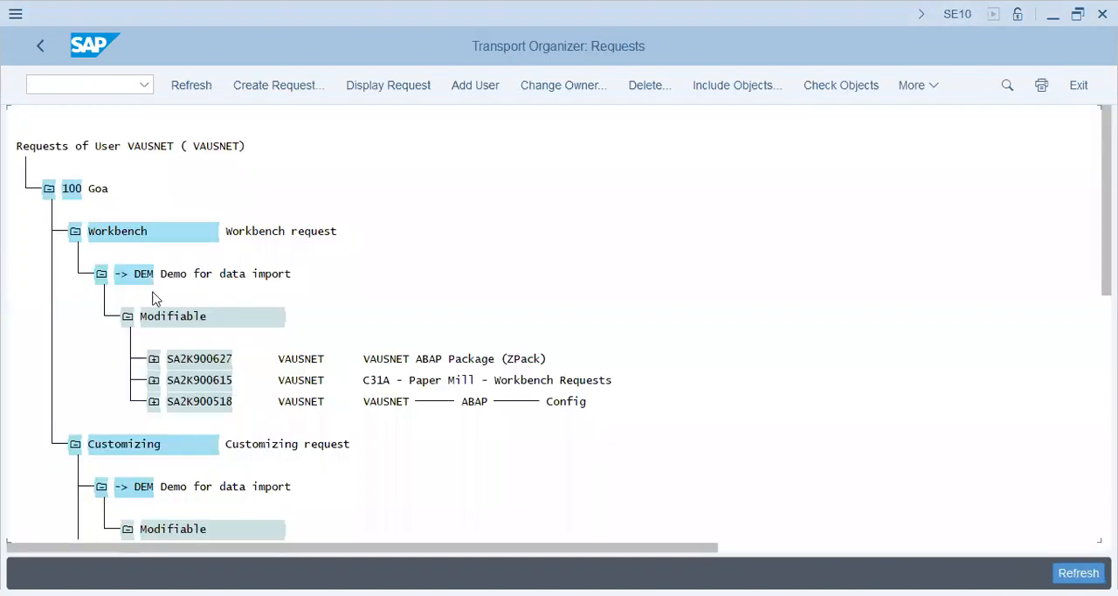
{"action": "left_click", "coordinate": [102, 275]}
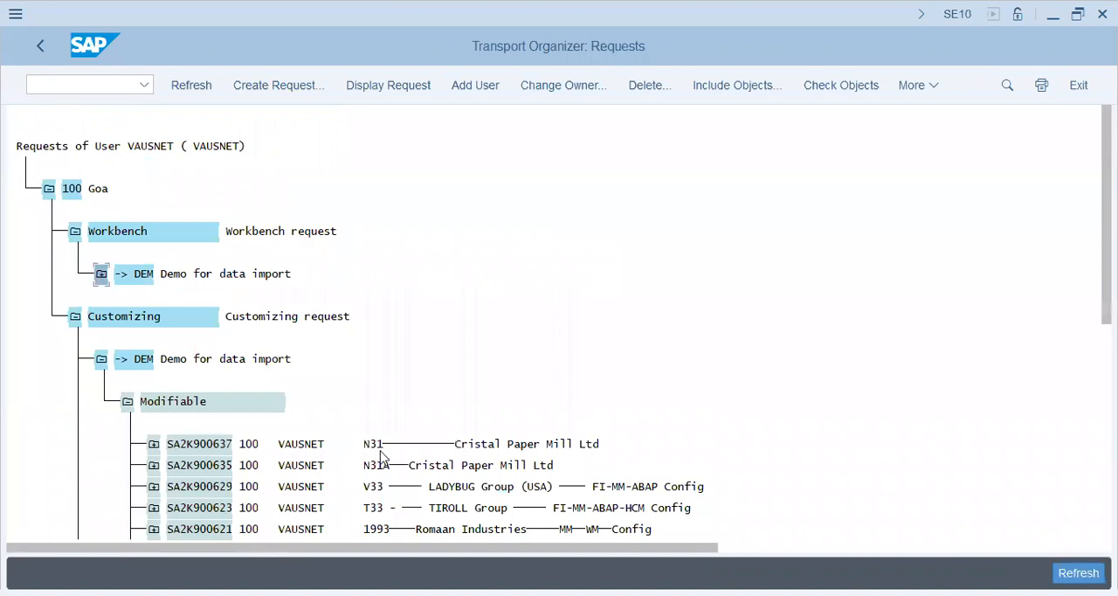
Return to the chart of accounts list with transaction OB13
{"action": "left_click", "coordinate": [67, 85]}
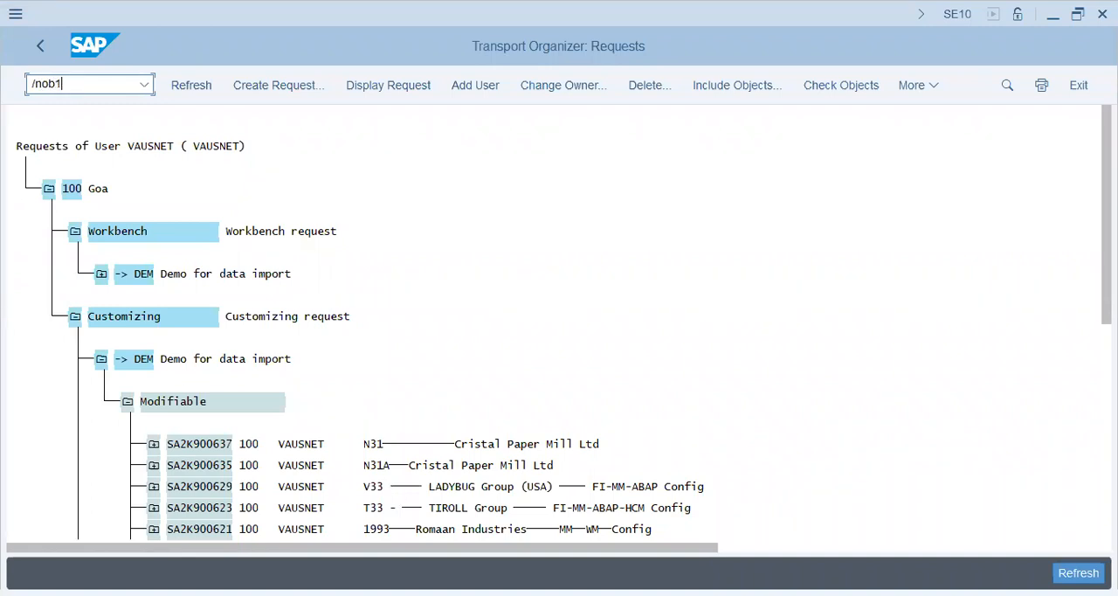
{"action": "type", "text": "/nob13"}
{"action": "key", "text": "Return"}
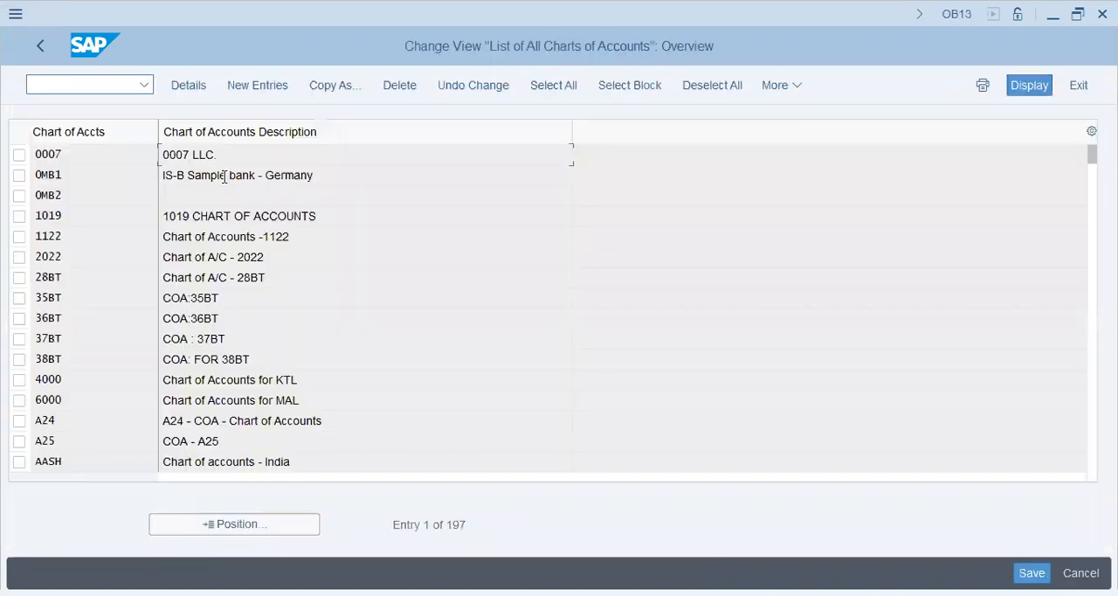
Create chart of accounts V33 with description "Ladybug V33 - Chart of Accounts", maintenance language English and G/L account number length 5, and save
{"action": "left_click", "coordinate": [258, 85]}
{"action": "type", "text": "V33"}
{"action": "key", "text": "Tab"}
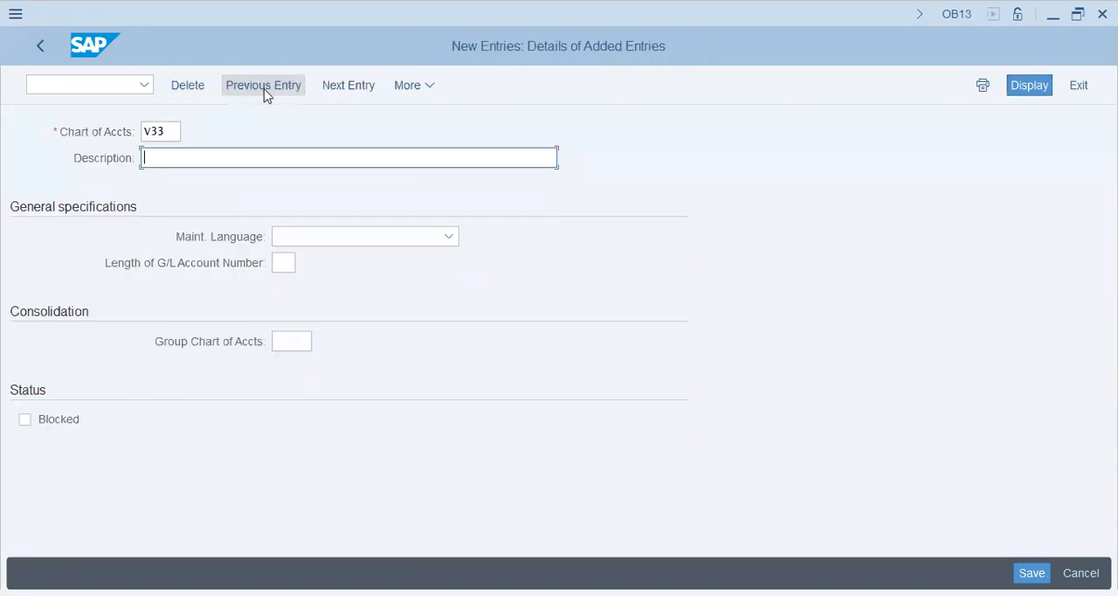
{"action": "type", "text": "Lady bug V33 - Chart of Accounts"}
{"action": "key", "text": "Tab"}
{"action": "type", "text": "E"}
{"action": "key", "text": "Tab"}
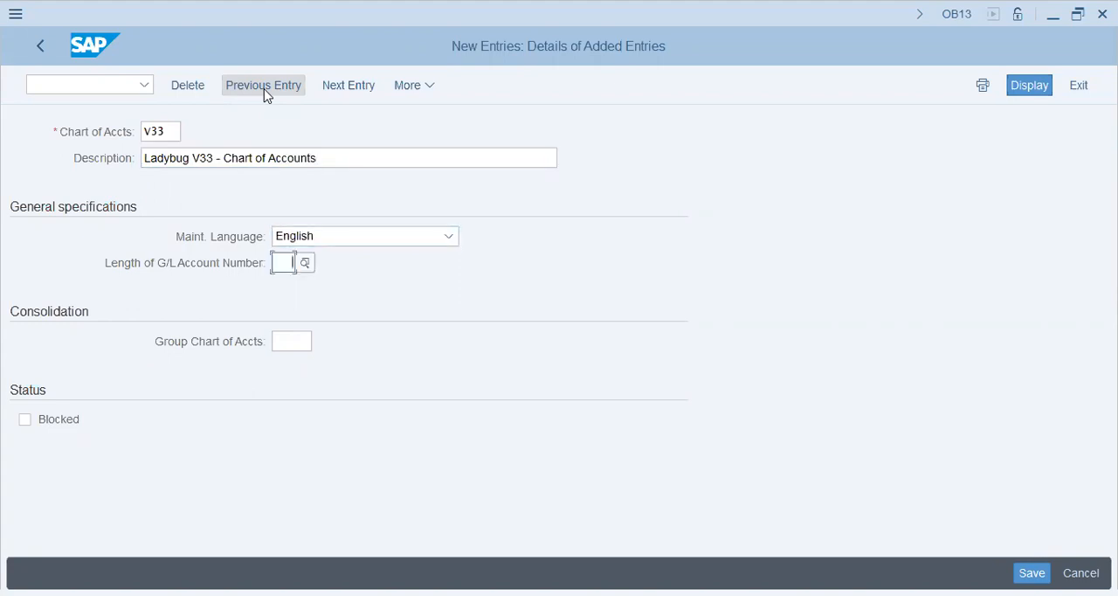
{"action": "type", "text": "5"}
{"action": "key", "text": "Return"}
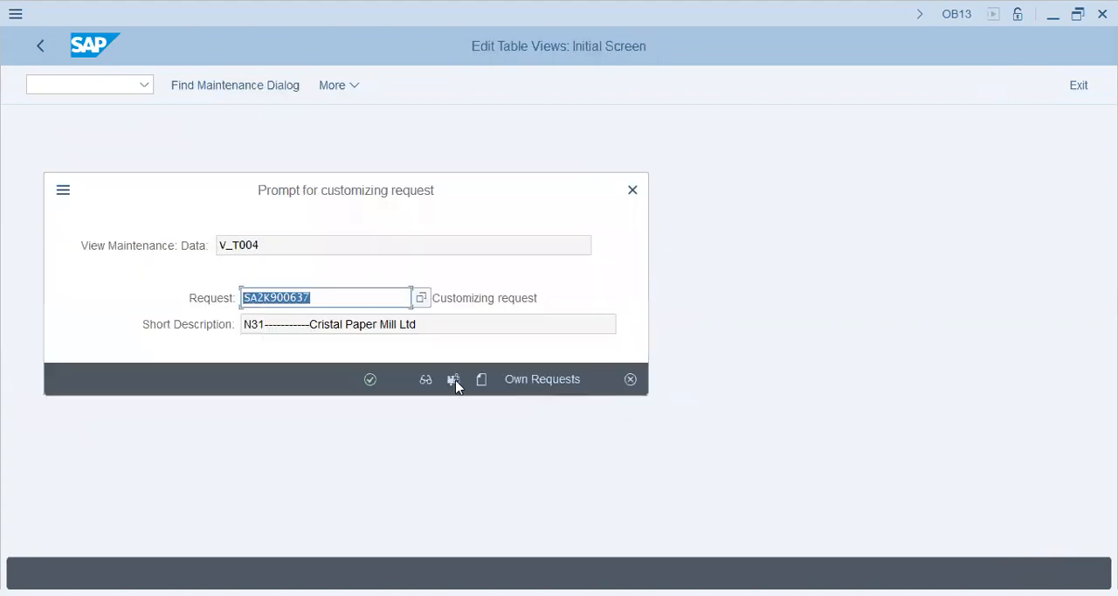
Assign the change to the existing V33 LADYBUG Group (USA) customizing request, confirm, and go back to the initial SAP screen
{"action": "left_click", "coordinate": [519, 380]}
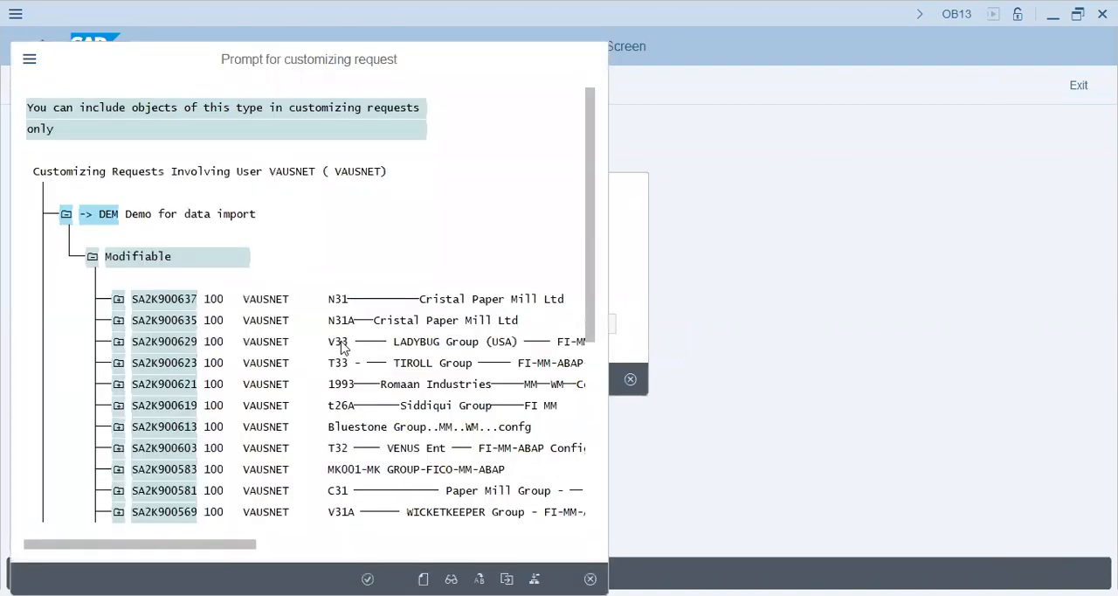
{"action": "double_click", "coordinate": [341, 347]}
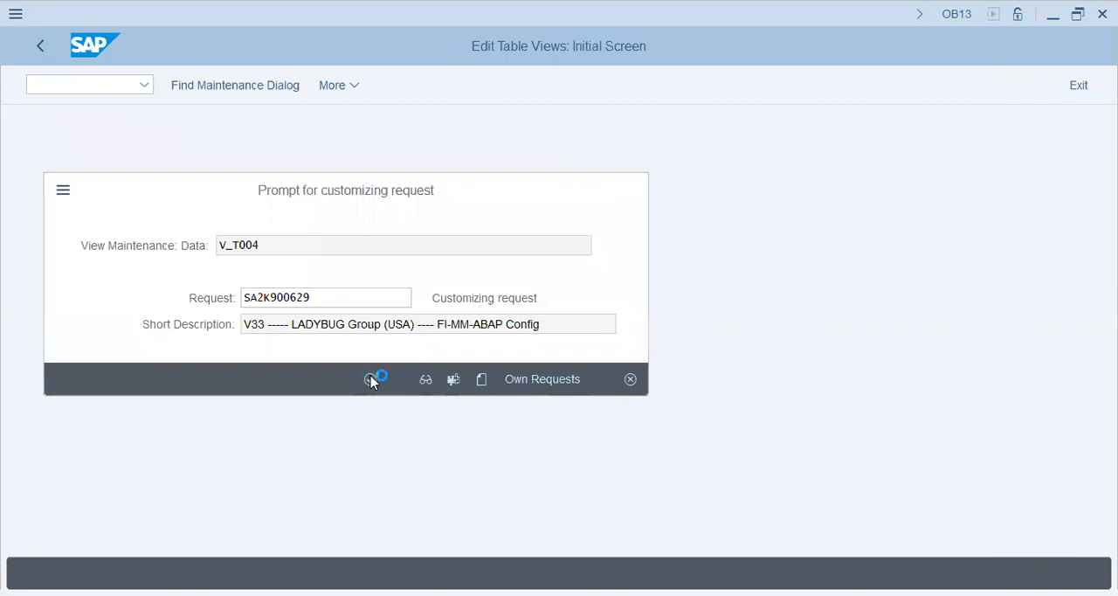
{"action": "left_click", "coordinate": [41, 47]}
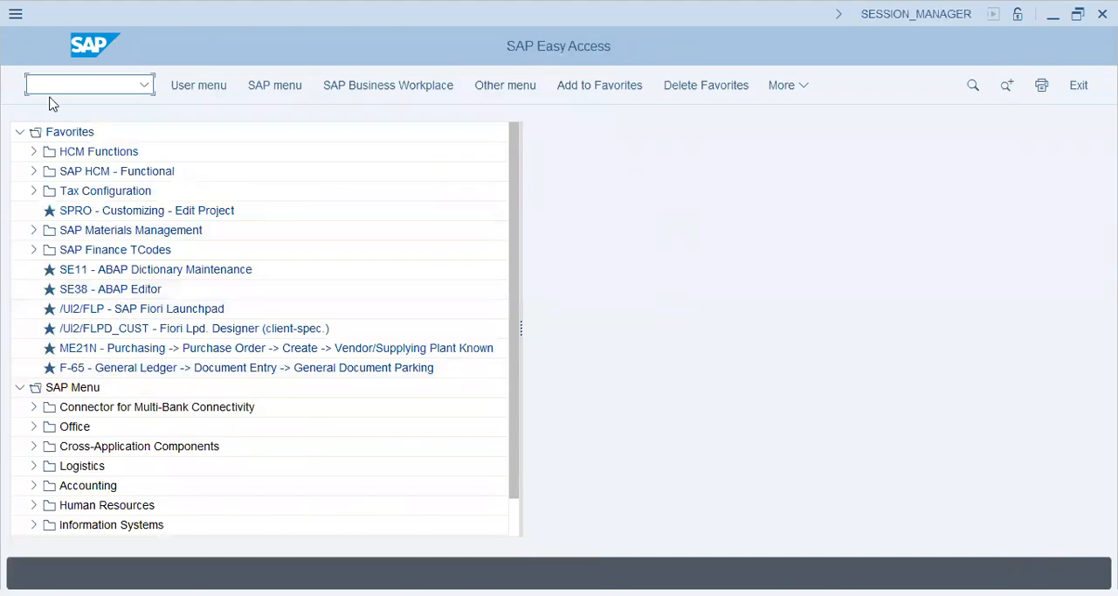
Open the assignment of company codes to charts of accounts under the G/L account preparations in the SPRO implementation guide
{"action": "key", "text": "Return"}
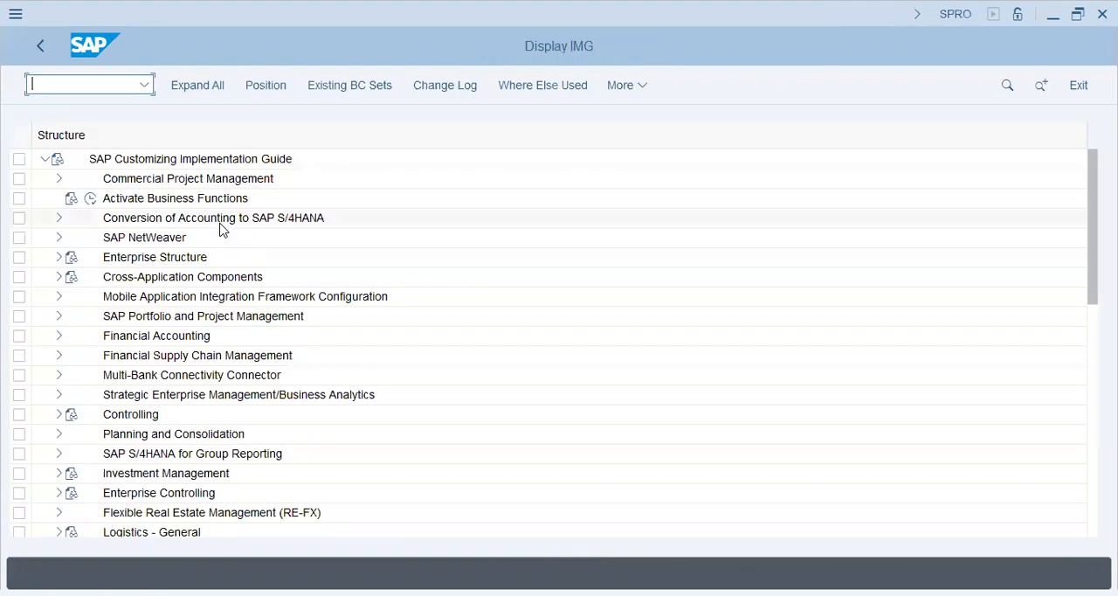
{"action": "left_click", "coordinate": [58, 337]}
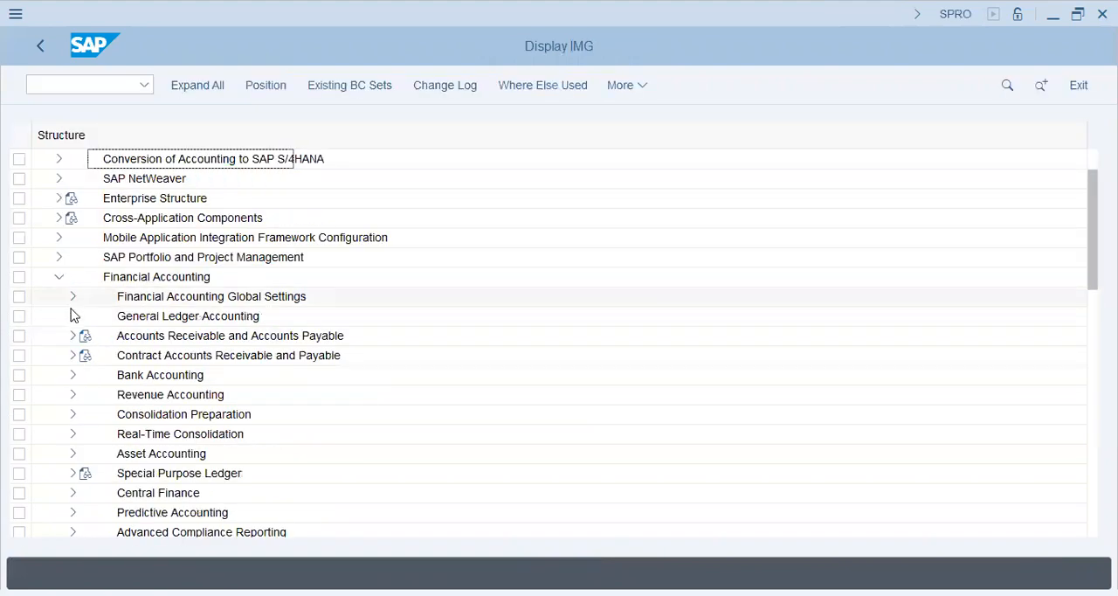
{"action": "left_click", "coordinate": [73, 316]}
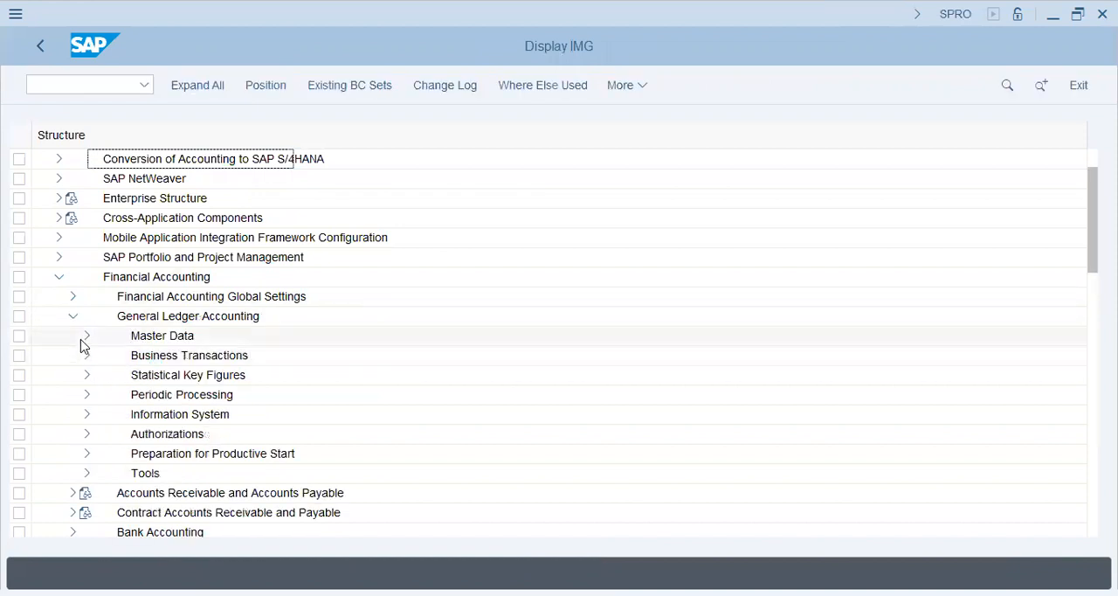
{"action": "left_click", "coordinate": [85, 338]}
{"action": "left_click", "coordinate": [101, 355]}
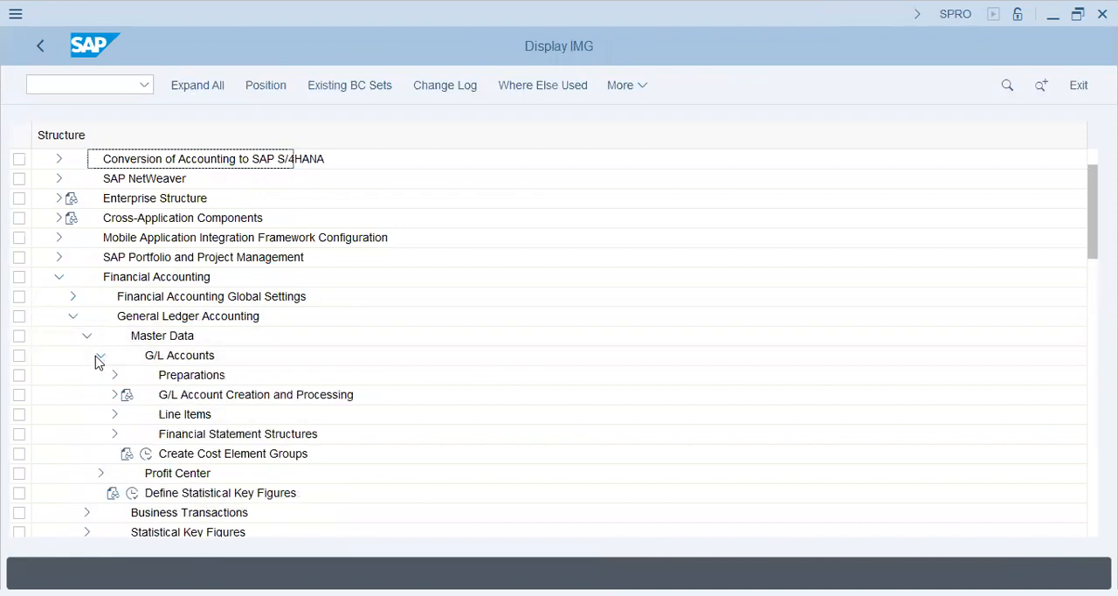
{"action": "left_click", "coordinate": [114, 375]}
{"action": "left_click", "coordinate": [215, 398]}
{"action": "left_click", "coordinate": [216, 416]}
{"action": "left_click", "coordinate": [166, 436]}
{"action": "left_click", "coordinate": [164, 437]}
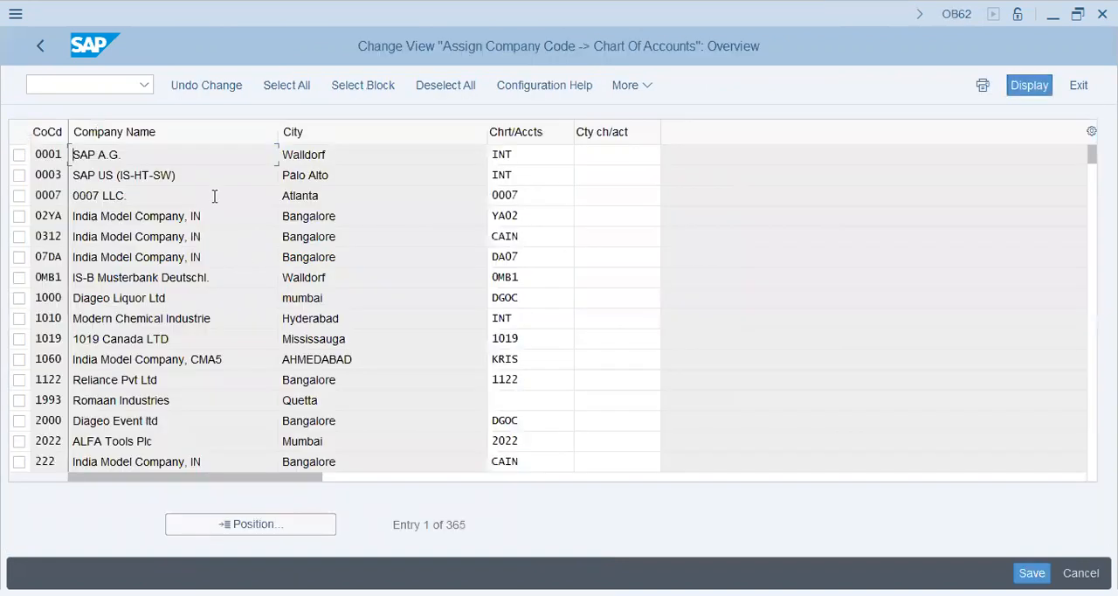
Assign chart of accounts V33 to company code V33P, save the assignment, and return to the implementation guide
{"action": "left_click", "coordinate": [237, 525]}
{"action": "type", "text": "v33"}
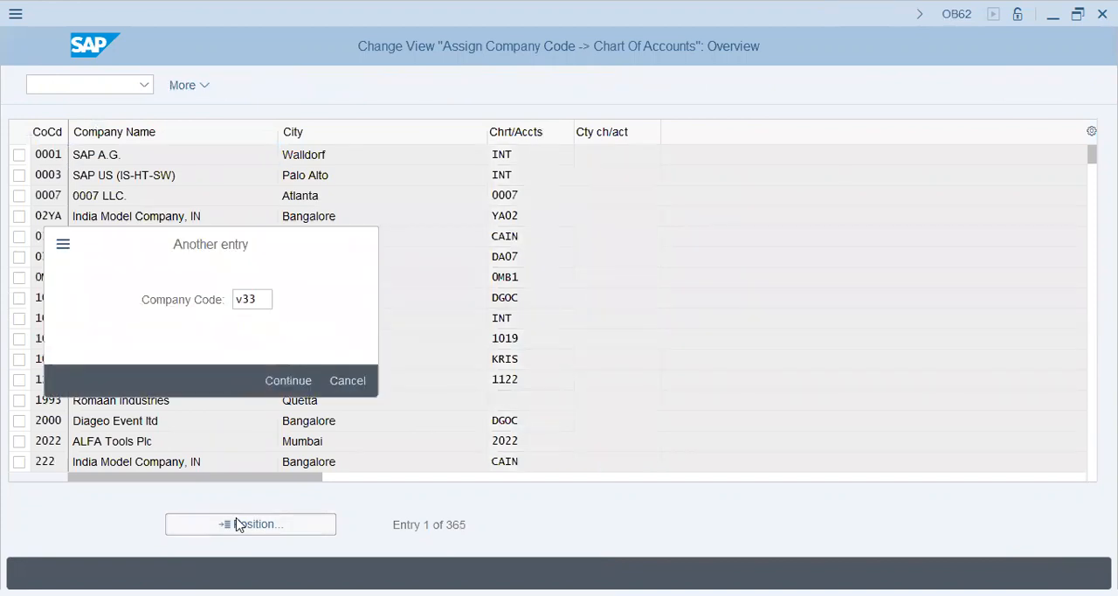
{"action": "key", "text": "Return"}
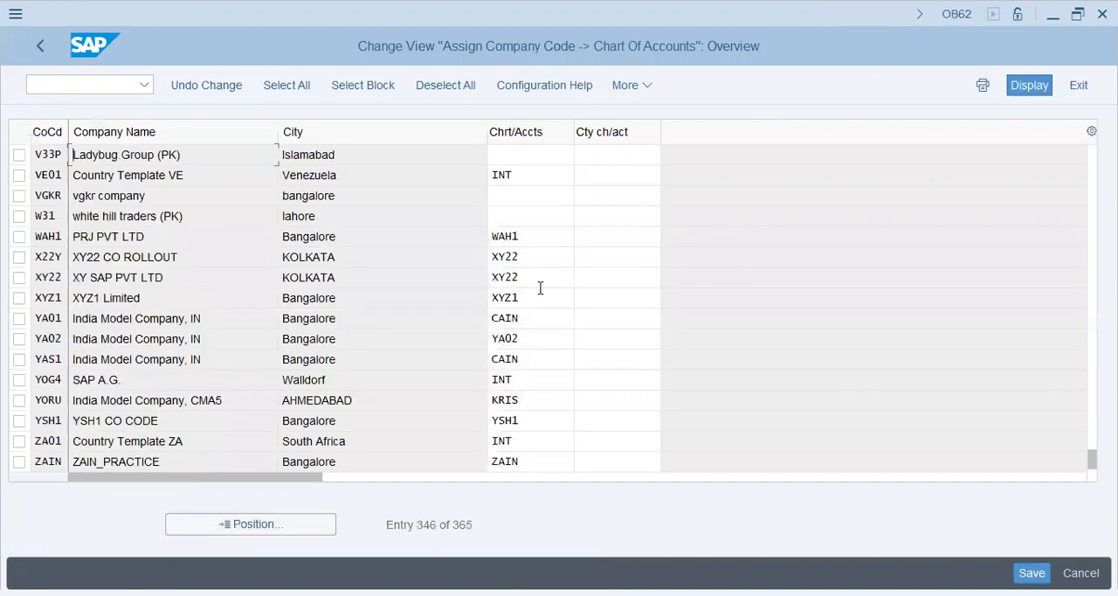
{"action": "left_click", "coordinate": [524, 154]}
{"action": "type", "text": "V33"}
{"action": "key", "text": "Return"}
{"action": "left_click", "coordinate": [1033, 573]}
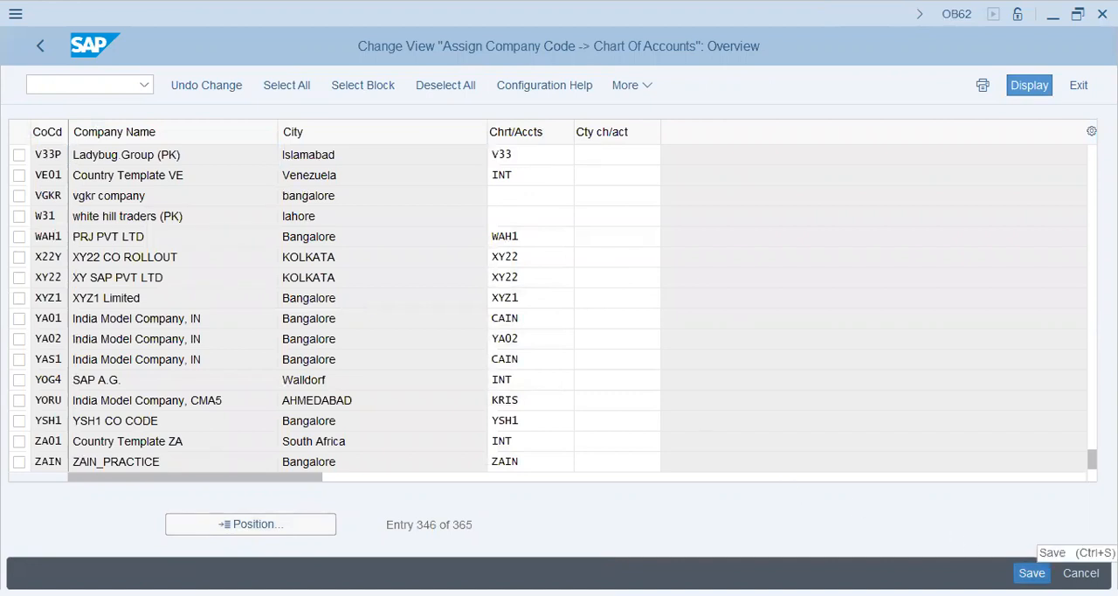
{"action": "left_click", "coordinate": [372, 381]}
{"action": "left_click", "coordinate": [43, 41]}
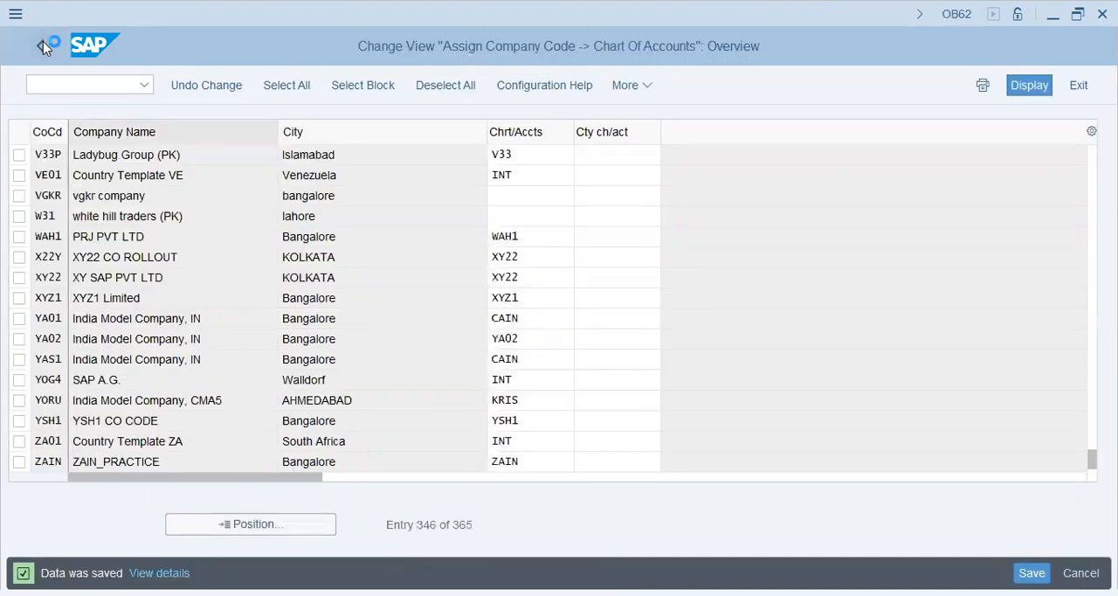
Open the G/L account group configuration and position the list at chart of accounts V29
{"action": "left_click", "coordinate": [160, 454]}
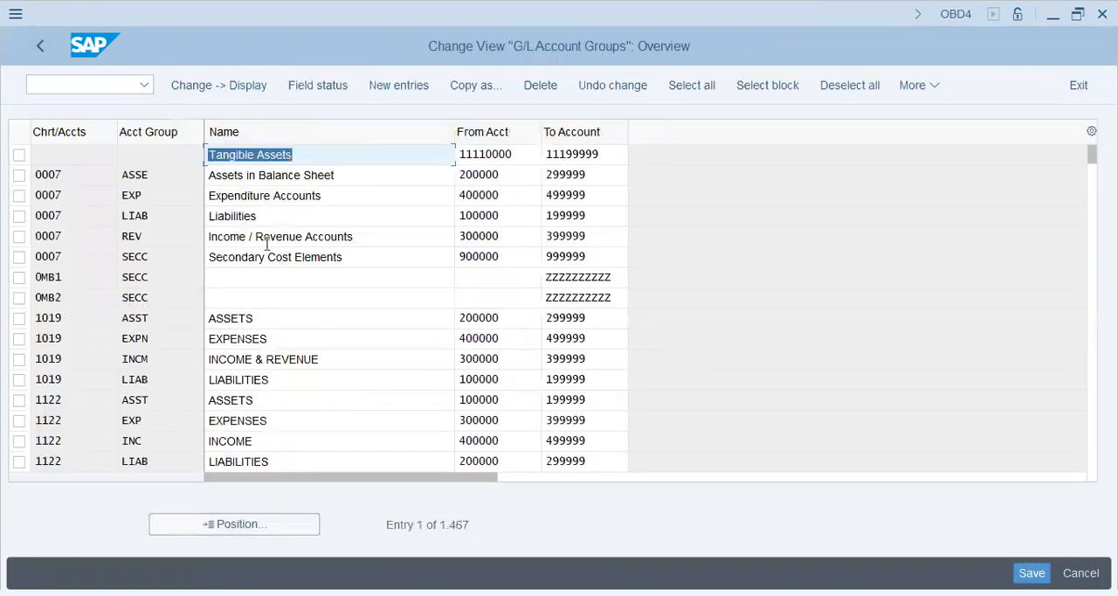
{"action": "left_click", "coordinate": [313, 177]}
{"action": "left_click", "coordinate": [247, 530]}
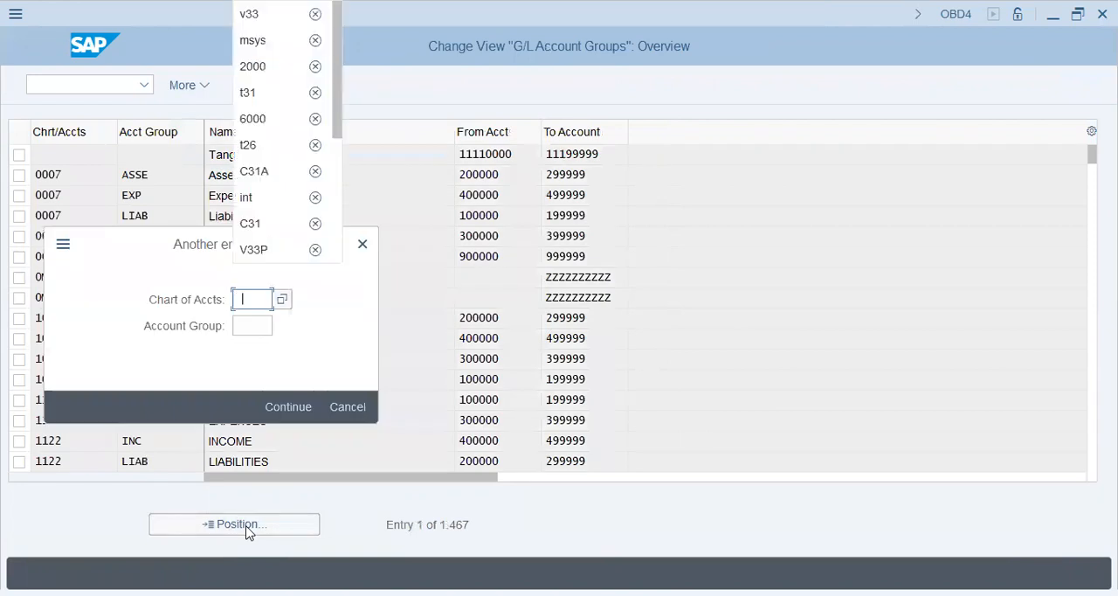
{"action": "key", "text": "Down"}
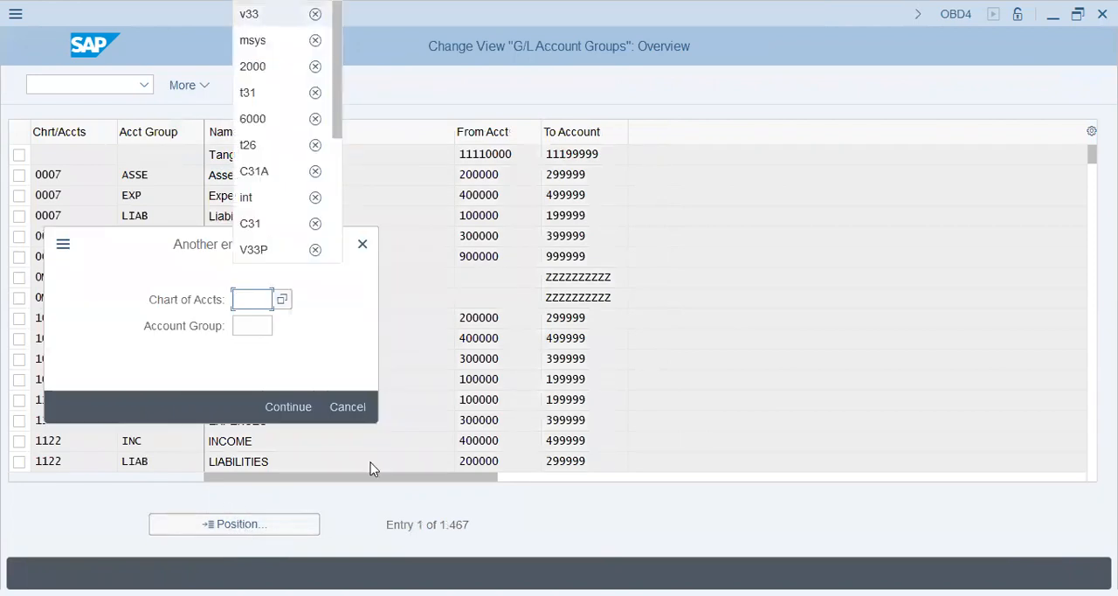
{"action": "left_click", "coordinate": [346, 246]}
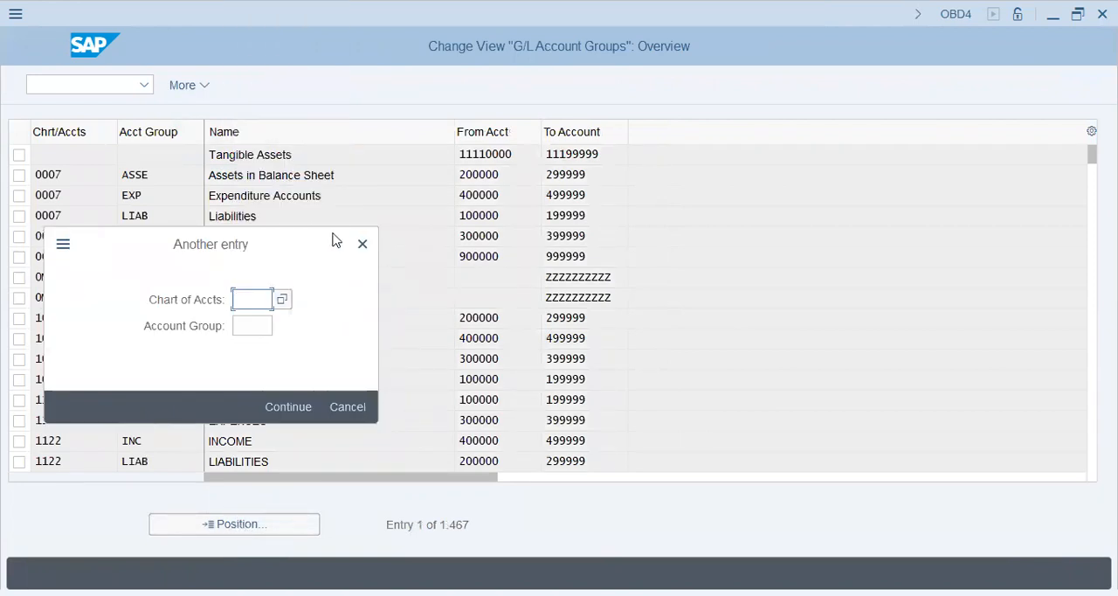
{"action": "left_click_drag", "start_coordinate": [323, 238], "coordinate": [390, 359]}
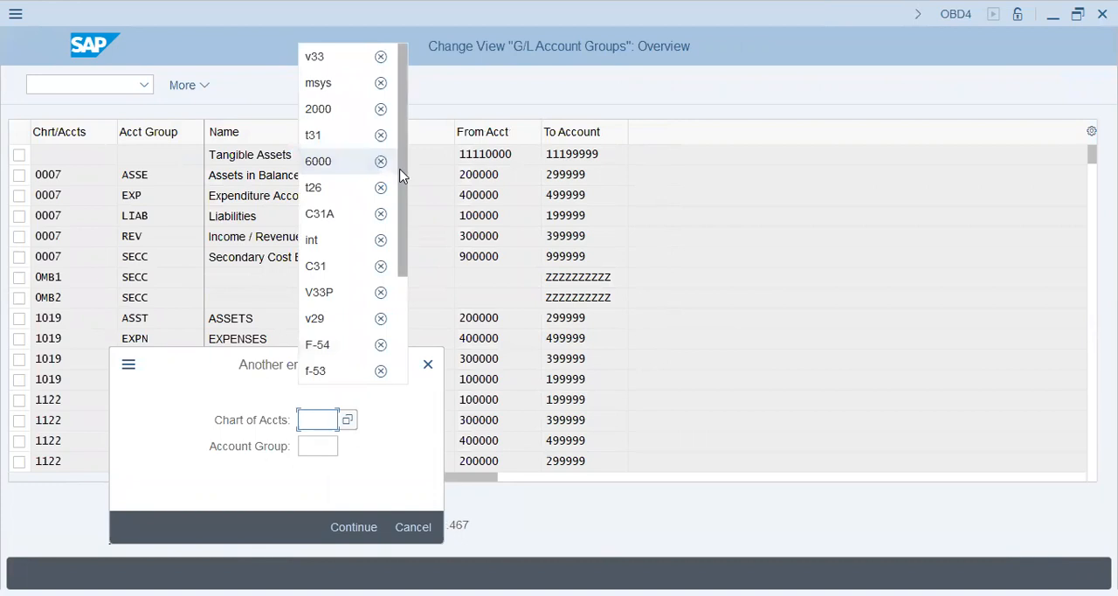
{"action": "scroll", "coordinate": [406, 210], "scroll_direction": "down", "scroll_amount": 1}
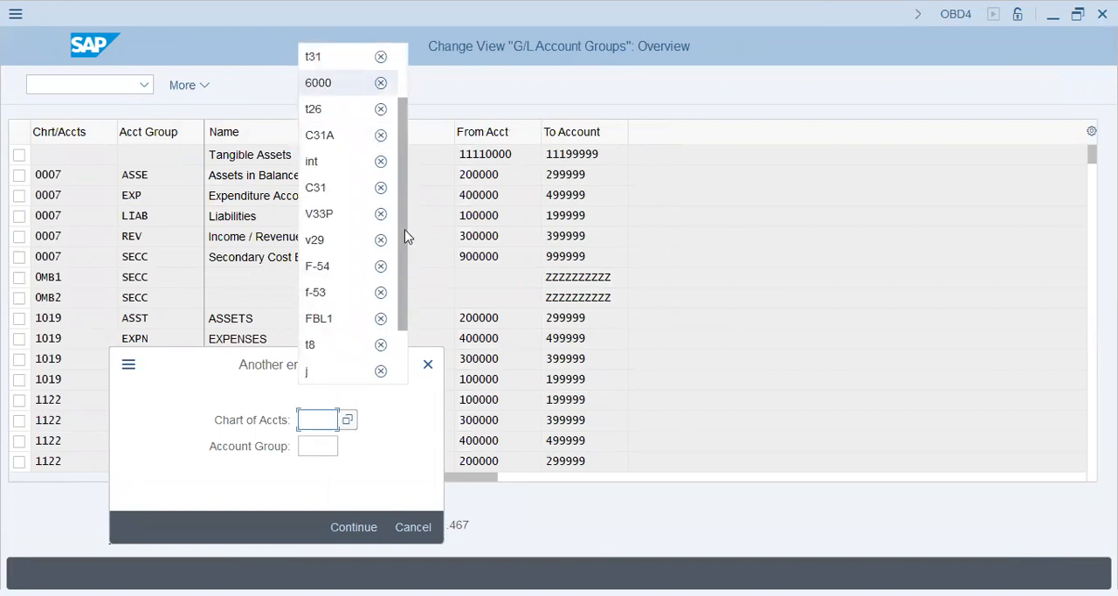
{"action": "left_click", "coordinate": [358, 239]}
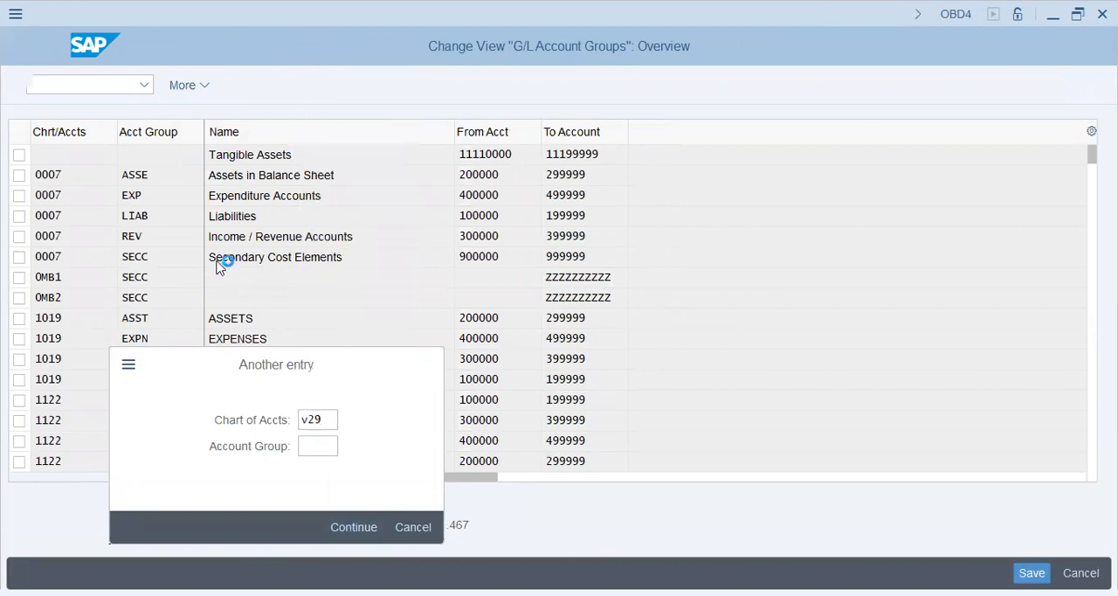
{"action": "key", "text": "Return"}
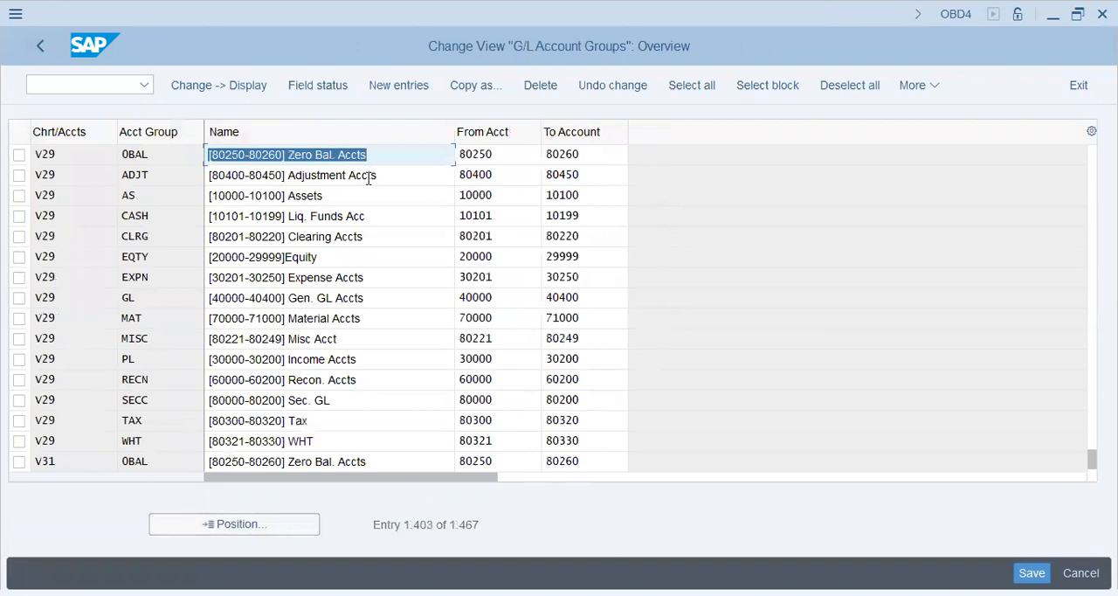
Select all V29 account groups, from OBAL through WHT, and start copying them as new entries
{"action": "key", "text": "Down"}
{"action": "left_click", "coordinate": [343, 203]}
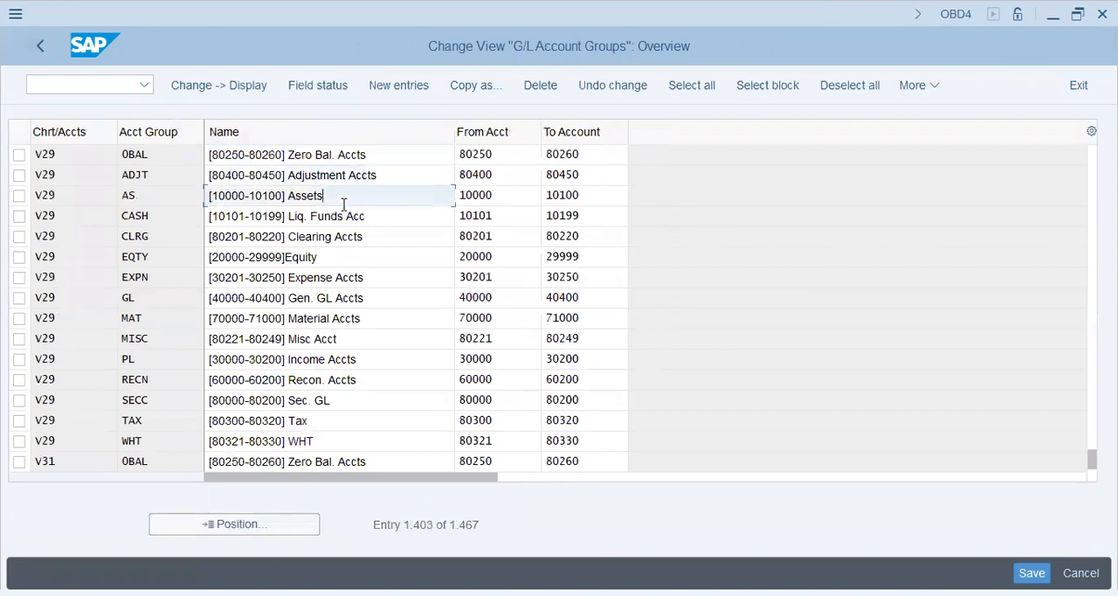
{"action": "left_click", "coordinate": [18, 154]}
{"action": "left_click", "coordinate": [18, 175]}
{"action": "left_click", "coordinate": [19, 196]}
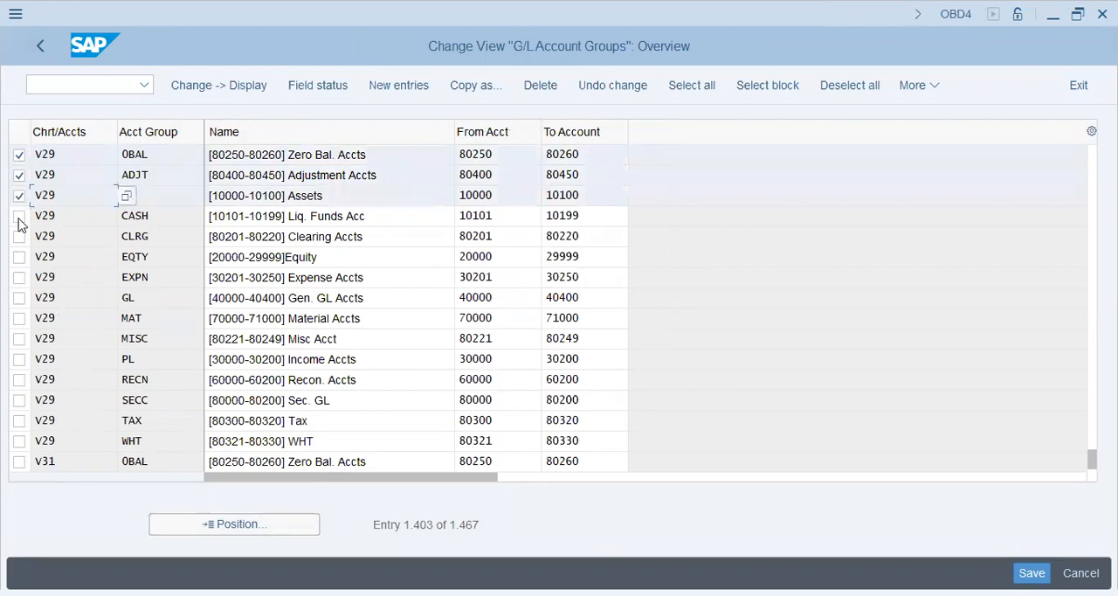
{"action": "left_click", "coordinate": [19, 216]}
{"action": "left_click", "coordinate": [20, 235]}
{"action": "left_click", "coordinate": [19, 257]}
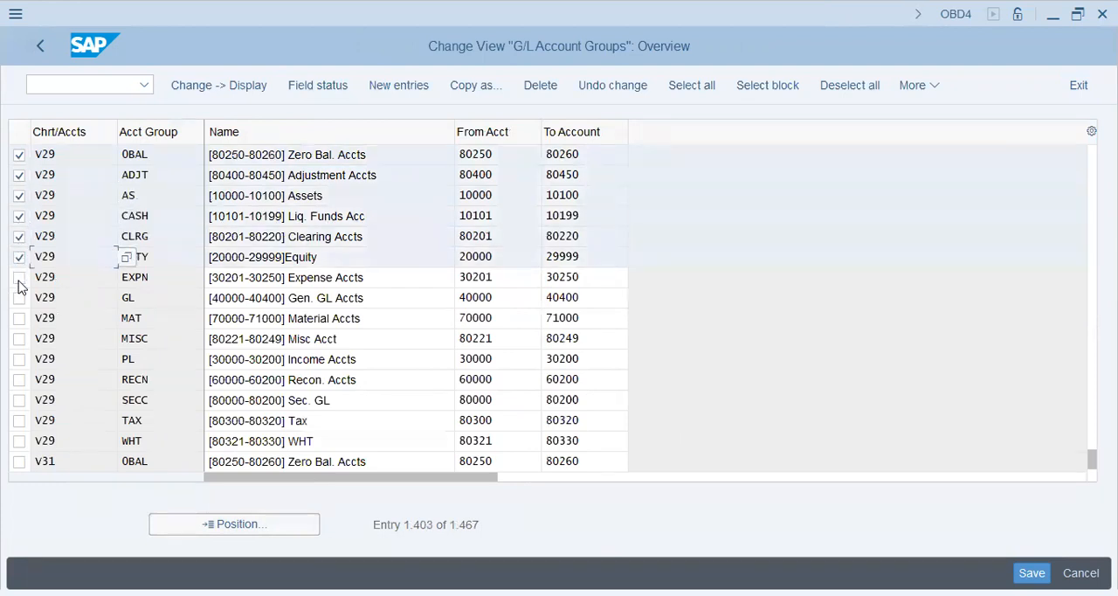
{"action": "left_click", "coordinate": [20, 277]}
{"action": "left_click", "coordinate": [19, 297]}
{"action": "left_click", "coordinate": [19, 318]}
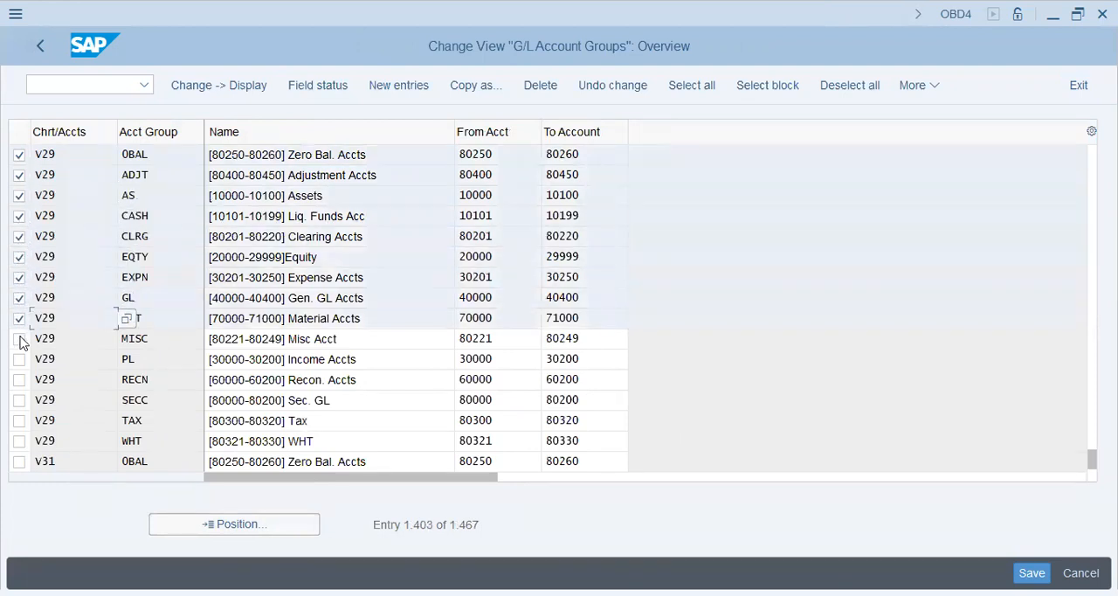
{"action": "left_click", "coordinate": [19, 338]}
{"action": "left_click", "coordinate": [19, 358]}
{"action": "left_click", "coordinate": [19, 379]}
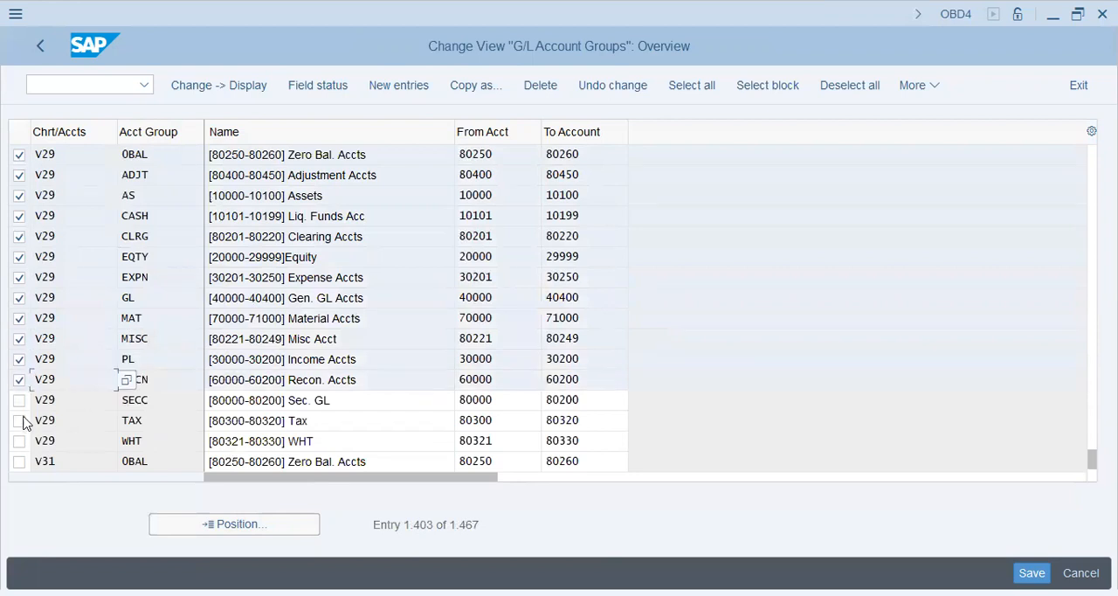
{"action": "left_click", "coordinate": [19, 400]}
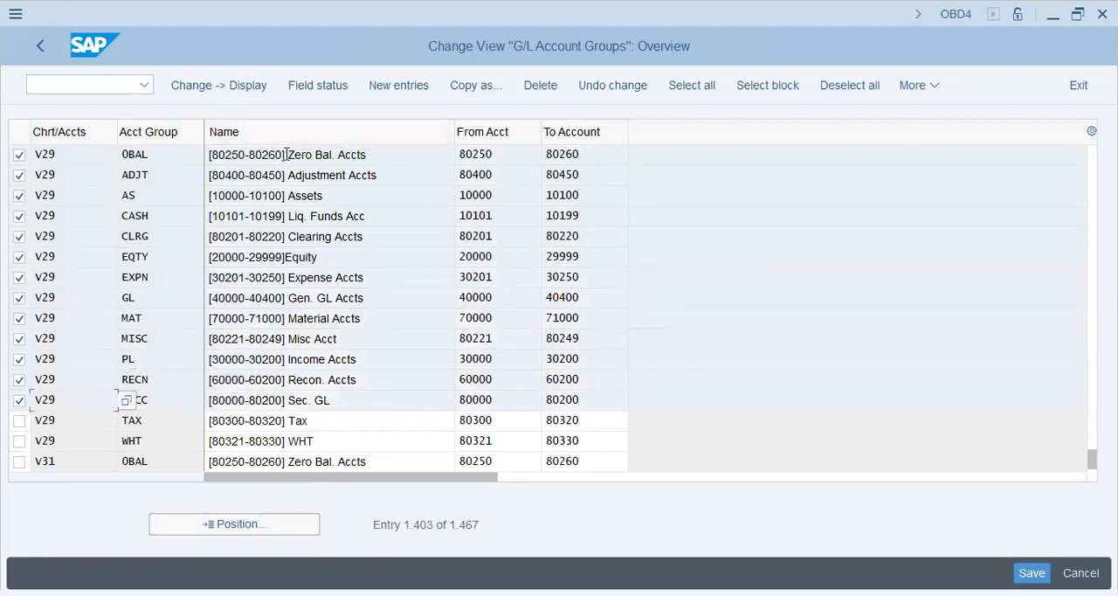
{"action": "left_click_drag", "start_coordinate": [286, 155], "coordinate": [193, 155]}
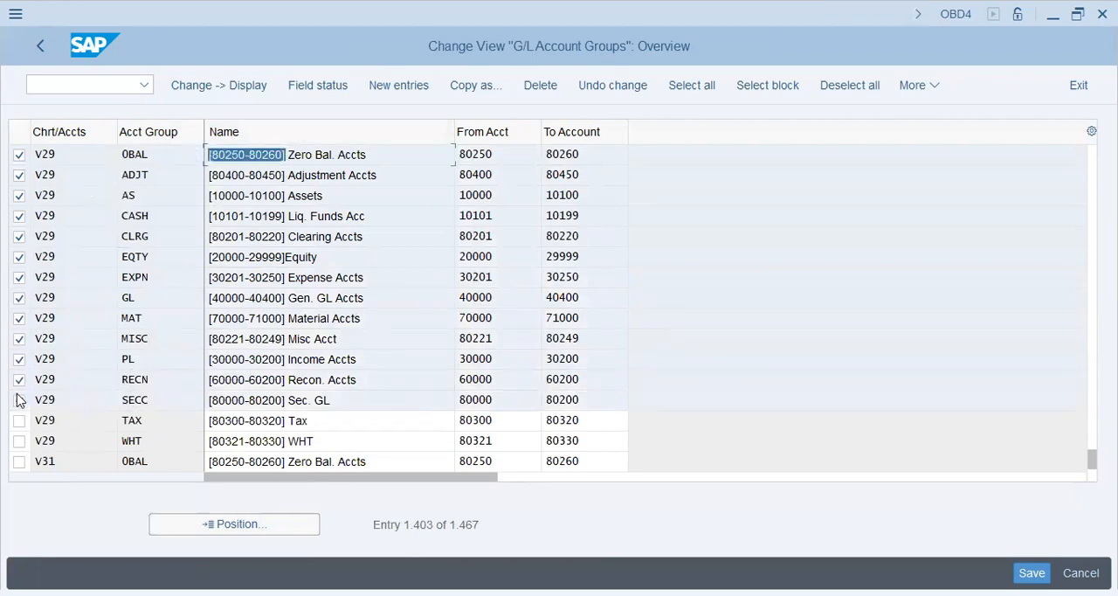
{"action": "left_click", "coordinate": [19, 421]}
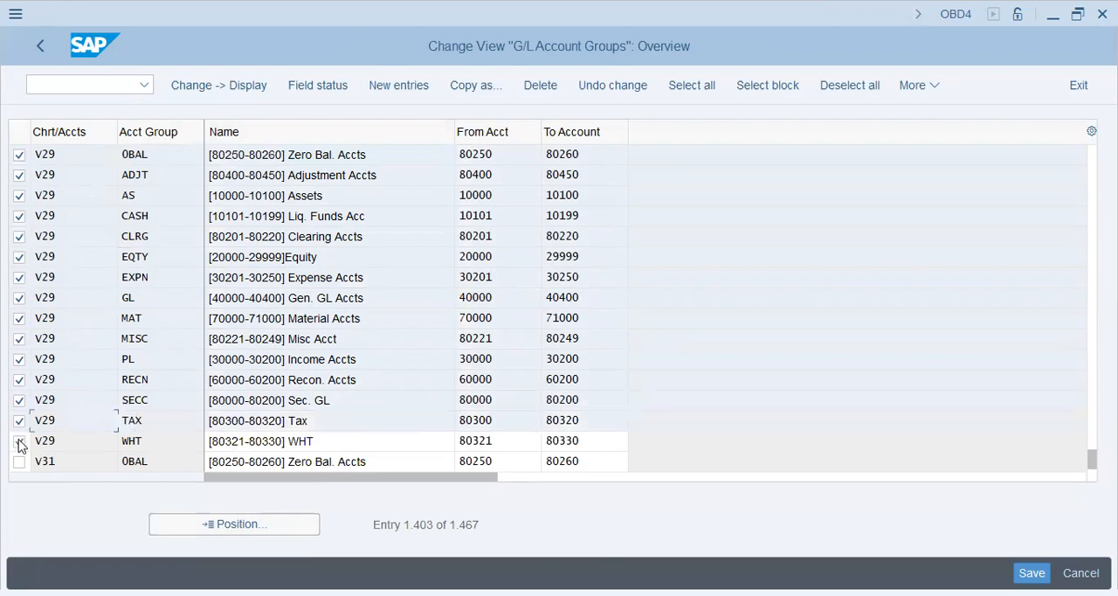
{"action": "left_click", "coordinate": [20, 441]}
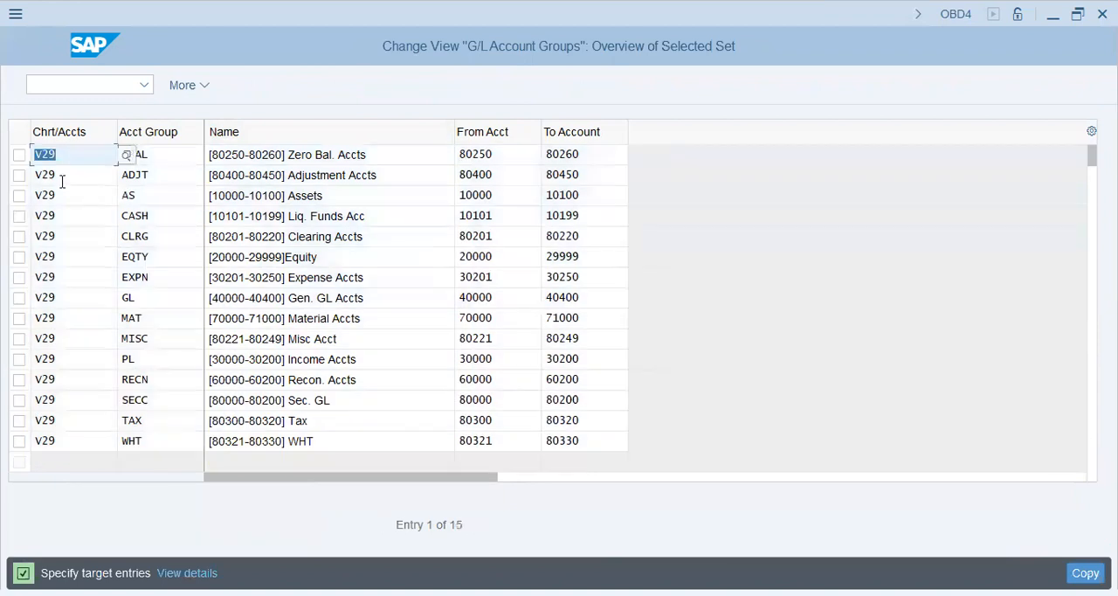
Set the target chart of accounts to V33 for the copied OBAL and ADJT account groups
{"action": "key", "text": "Right"}
{"action": "key", "text": "shift+Left"}
{"action": "key", "text": "Left"}
{"action": "key", "text": "Left"}
{"action": "key", "text": "Left"}
{"action": "key", "text": "shift+Right"}
{"action": "key", "text": "shift+Right"}
{"action": "key", "text": "shift+Right"}
{"action": "type", "text": "V33"}
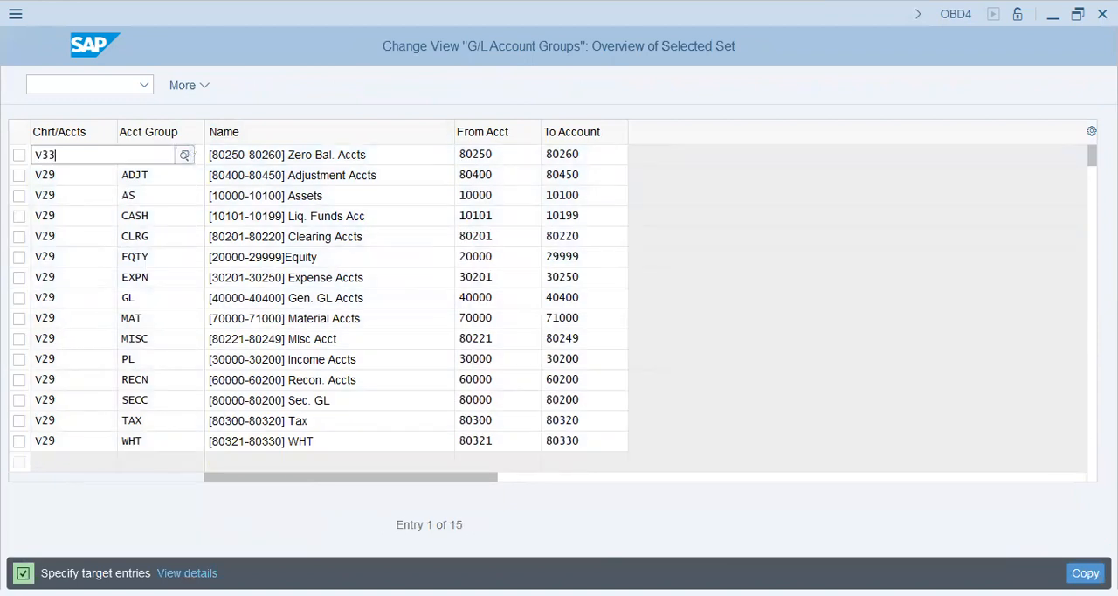
{"action": "key", "text": "Return"}
{"action": "left_click", "coordinate": [62, 177]}
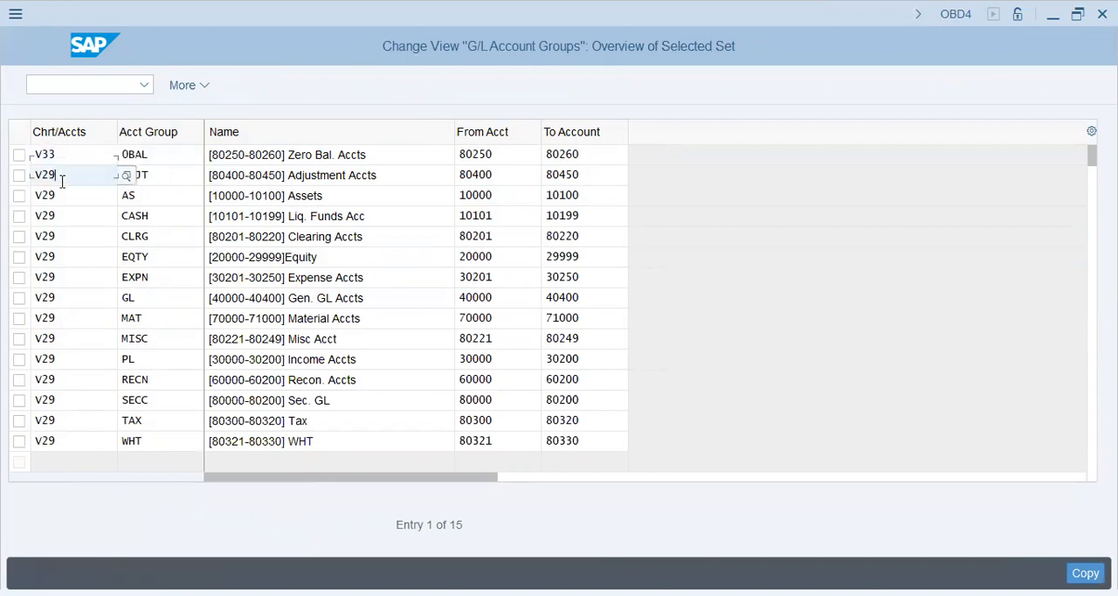
{"action": "type", "text": "V"}
{"action": "key", "text": "Down"}
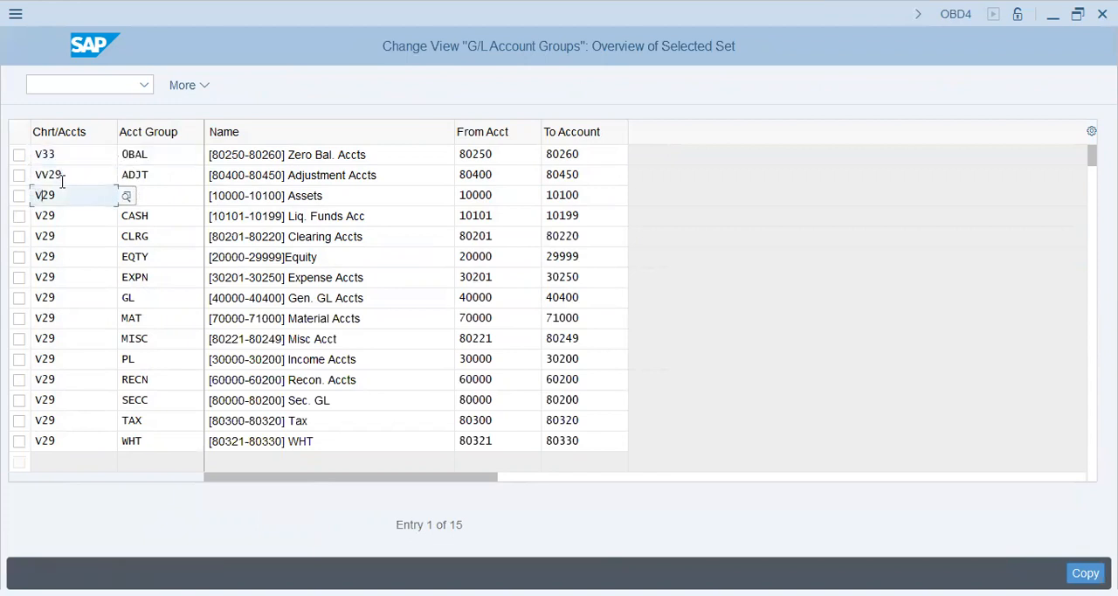
{"action": "left_click", "coordinate": [62, 179]}
{"action": "double_click", "coordinate": [62, 179]}
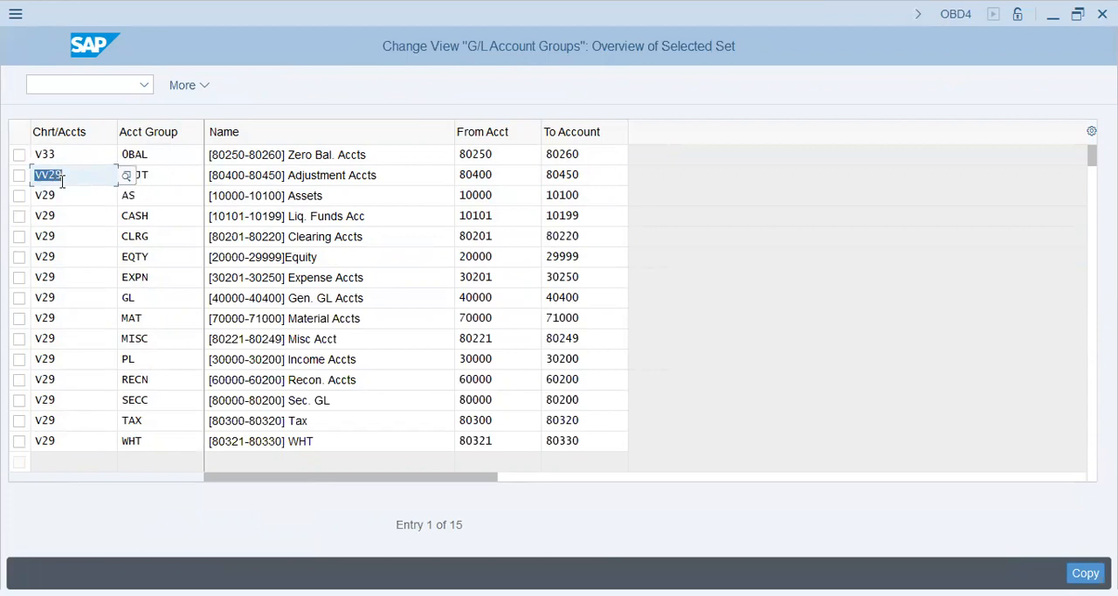
{"action": "type", "text": "V33"}
{"action": "key", "text": "Down"}
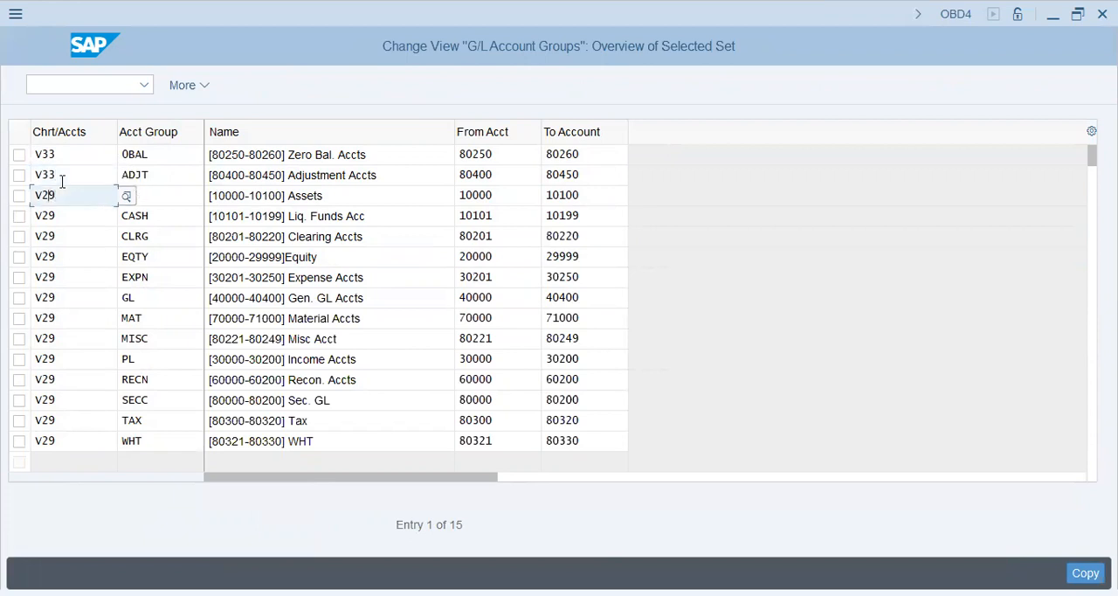
Set the target chart of accounts to V33 for the copied AS, CASH and CLRG account groups
{"action": "key", "text": "shift+End"}
{"action": "type", "text": "V33"}
{"action": "key", "text": "Down"}
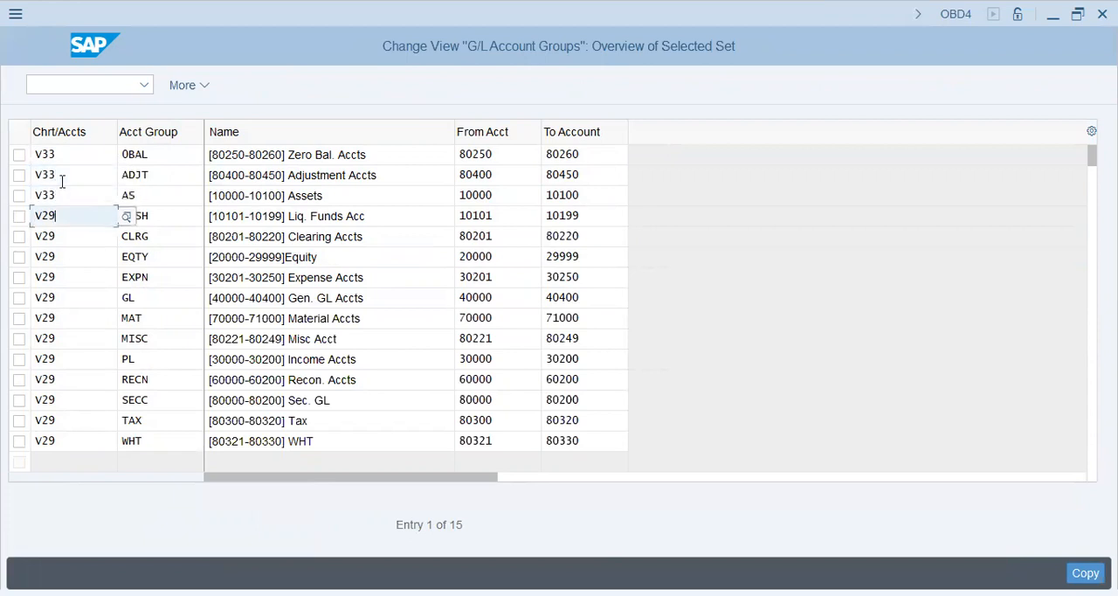
{"action": "key", "text": "shift+End"}
{"action": "type", "text": "V33"}
{"action": "key", "text": "Down"}
{"action": "key", "text": "shift+Left"}
{"action": "key", "text": "shift+Left"}
{"action": "key", "text": "shift+Left"}
{"action": "type", "text": "V33"}
{"action": "key", "text": "Down"}
Set the target chart of accounts to V33 for the copied EQTY, EXPN and GL account groups
{"action": "key", "text": "shift+Left"}
{"action": "key", "text": "shift+Left"}
{"action": "key", "text": "shift+Left"}
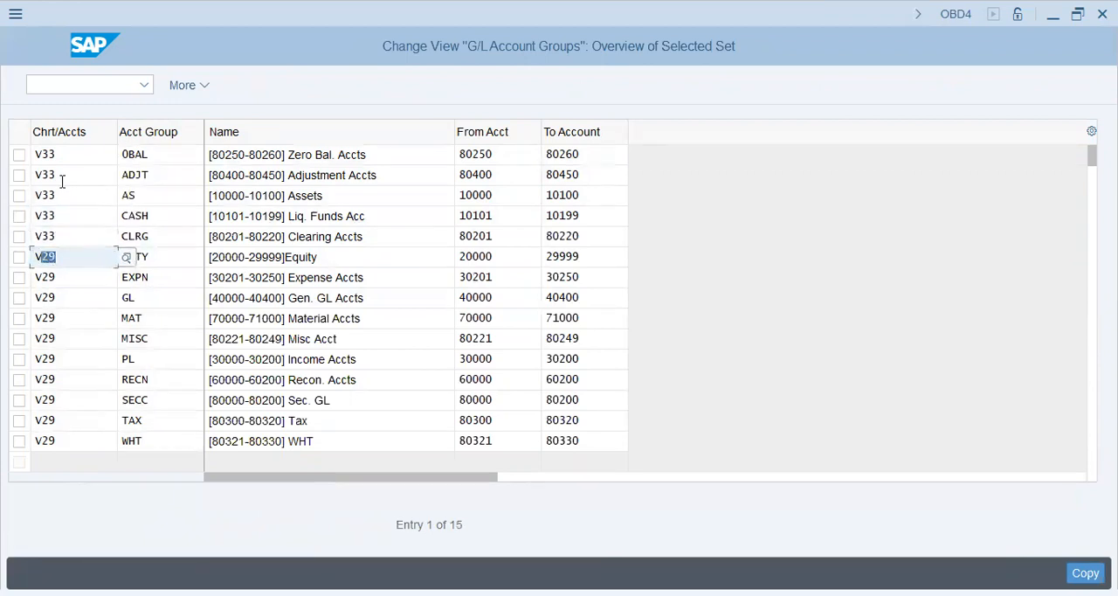
{"action": "type", "text": "V33"}
{"action": "key", "text": "Down"}
{"action": "key", "text": "shift+Left"}
{"action": "key", "text": "shift+Left"}
{"action": "key", "text": "shift+Left"}
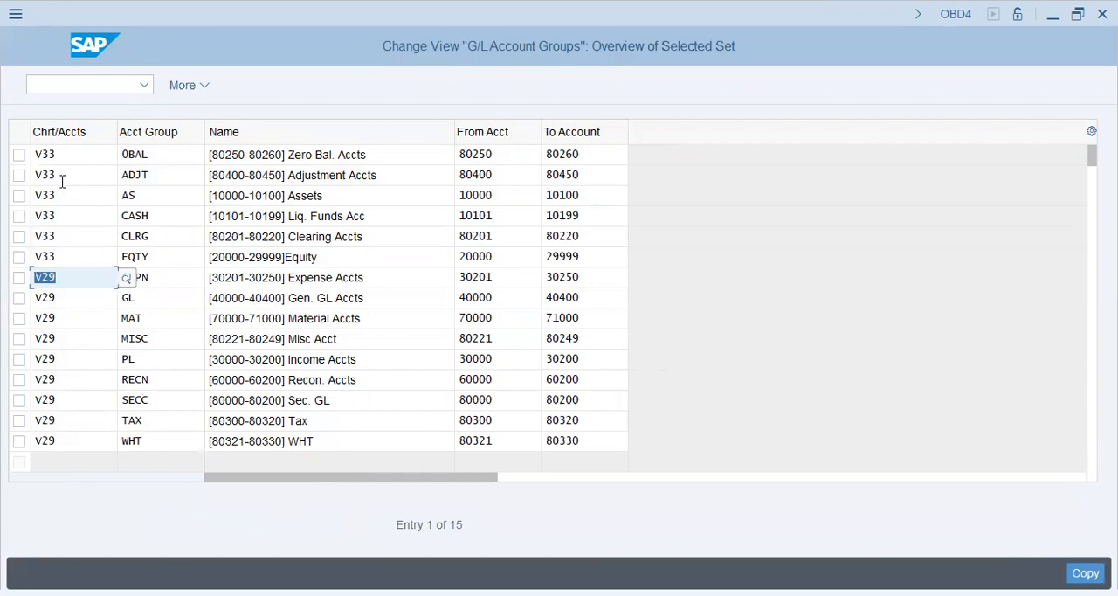
{"action": "type", "text": "V33"}
{"action": "key", "text": "Down"}
Set the target chart of accounts to V33 for the copied MAT and MISC account groups
{"action": "key", "text": "shift+Left"}
{"action": "key", "text": "shift+Left"}
{"action": "key", "text": "shift+Left"}
{"action": "type", "text": "V33"}
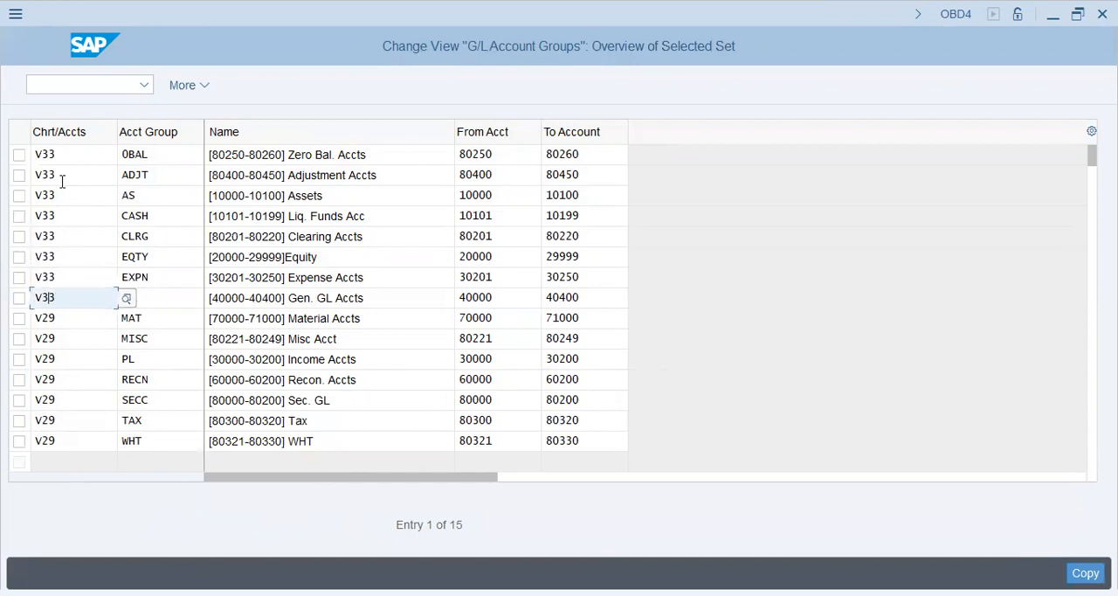
{"action": "key", "text": "Down"}
{"action": "key", "text": "shift+Left"}
{"action": "key", "text": "shift+Left"}
{"action": "key", "text": "shift+Left"}
{"action": "type", "text": "V33"}
{"action": "key", "text": "Down"}
{"action": "key", "text": "shift+Left"}
{"action": "key", "text": "shift+Left"}
{"action": "key", "text": "shift+Left"}
{"action": "type", "text": "V33"}
Set the target chart of accounts to V33 for the copied PL and RECN account groups
{"action": "key", "text": "Down"}
{"action": "key", "text": "shift+Tab"}
{"action": "key", "text": "shift+Tab"}
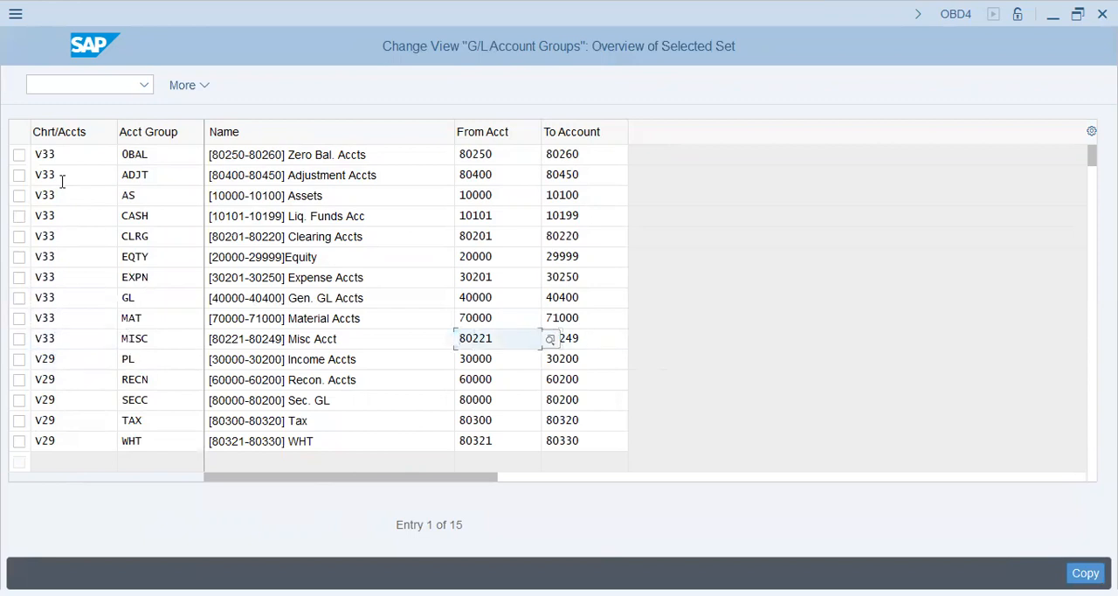
{"action": "key", "text": "Tab"}
{"action": "key", "text": "Tab"}
{"action": "type", "text": "V33"}
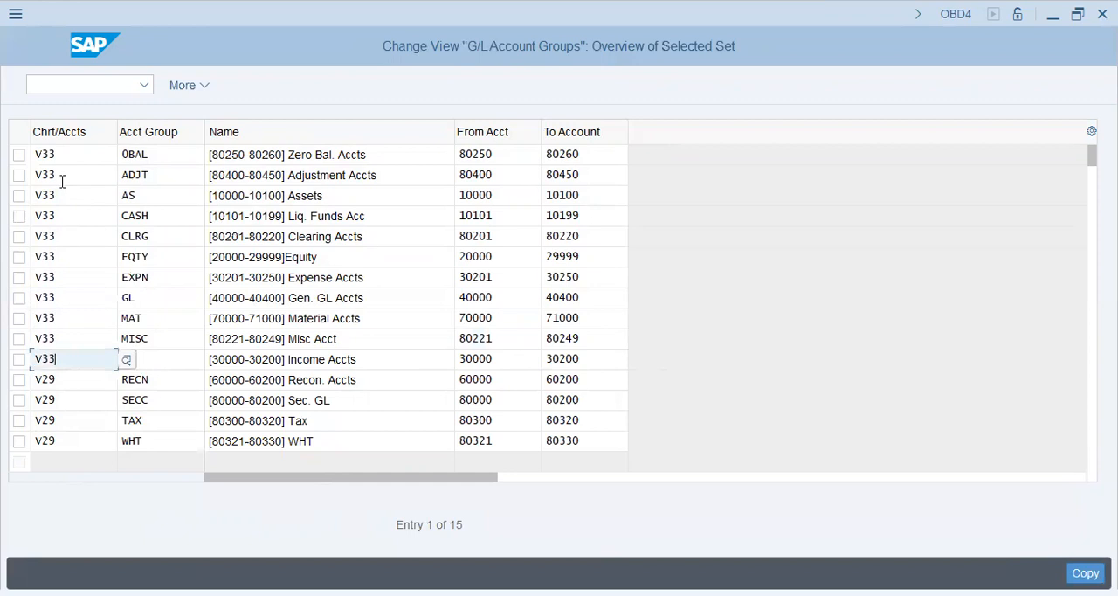
{"action": "key", "text": "Down"}
{"action": "key", "text": "shift+Home"}
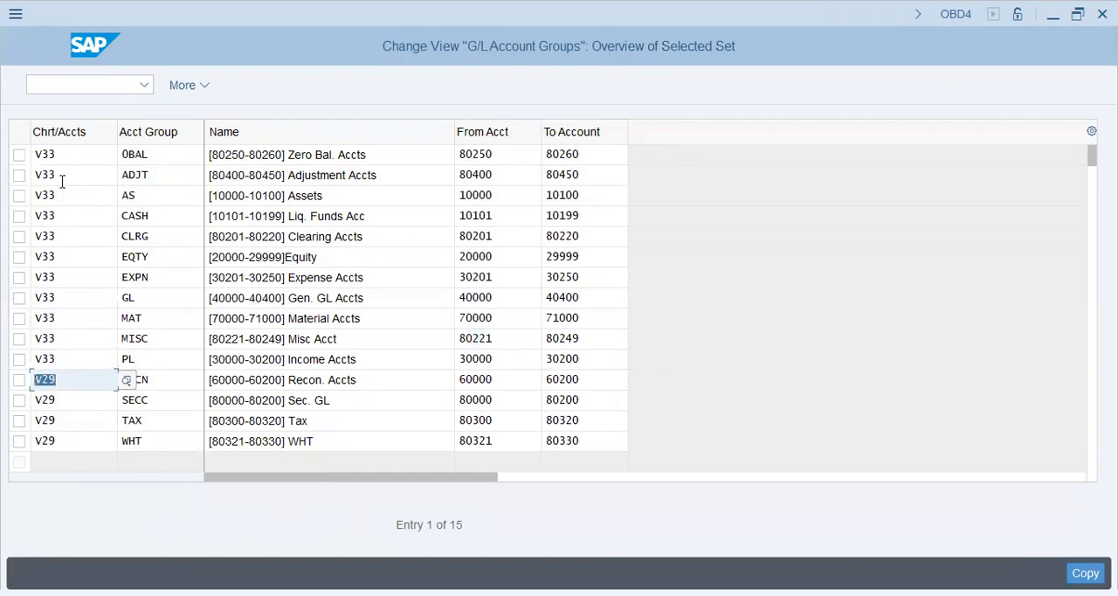
{"action": "type", "text": "V33"}
Set the target chart of accounts to V33 for the copied SECC, TAX and WHT account groups
{"action": "key", "text": "Down"}
{"action": "key", "text": "shift+Left"}
{"action": "key", "text": "shift+Left"}
{"action": "key", "text": "shift+Left"}
{"action": "type", "text": "V33"}
{"action": "key", "text": "Down"}
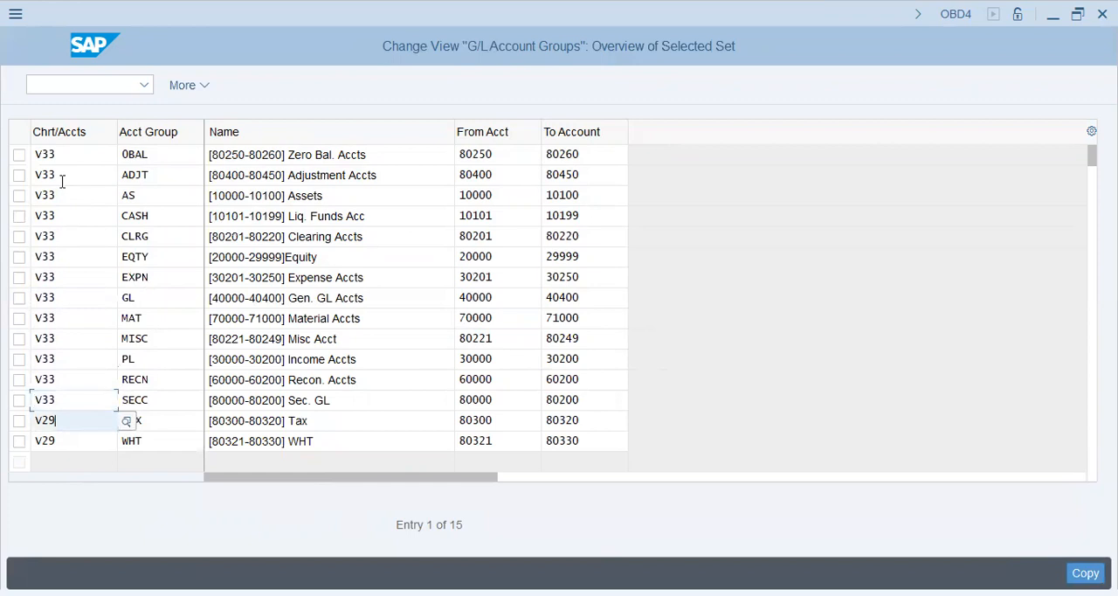
{"action": "key", "text": "shift+Left"}
{"action": "key", "text": "shift+Left"}
{"action": "key", "text": "shift+Left"}
{"action": "type", "text": "V33"}
{"action": "key", "text": "Down"}
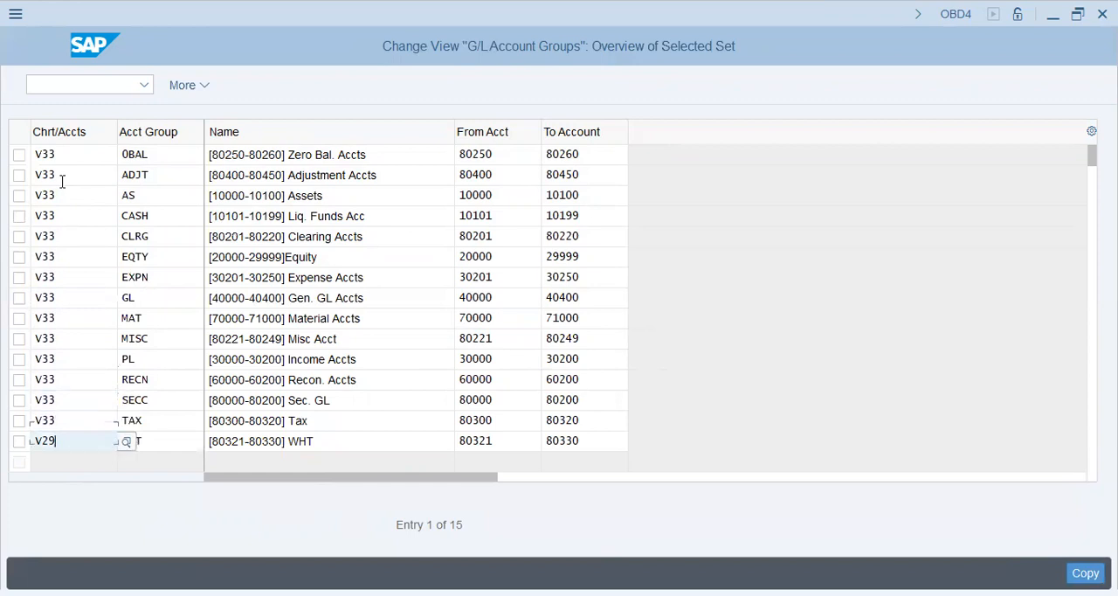
{"action": "key", "text": "shift+Left"}
{"action": "key", "text": "shift+Left"}
{"action": "key", "text": "shift+Left"}
{"action": "type", "text": "V33"}
Review the names and number ranges of the account groups being copied, from AS through WHT
{"action": "left_click", "coordinate": [334, 201]}
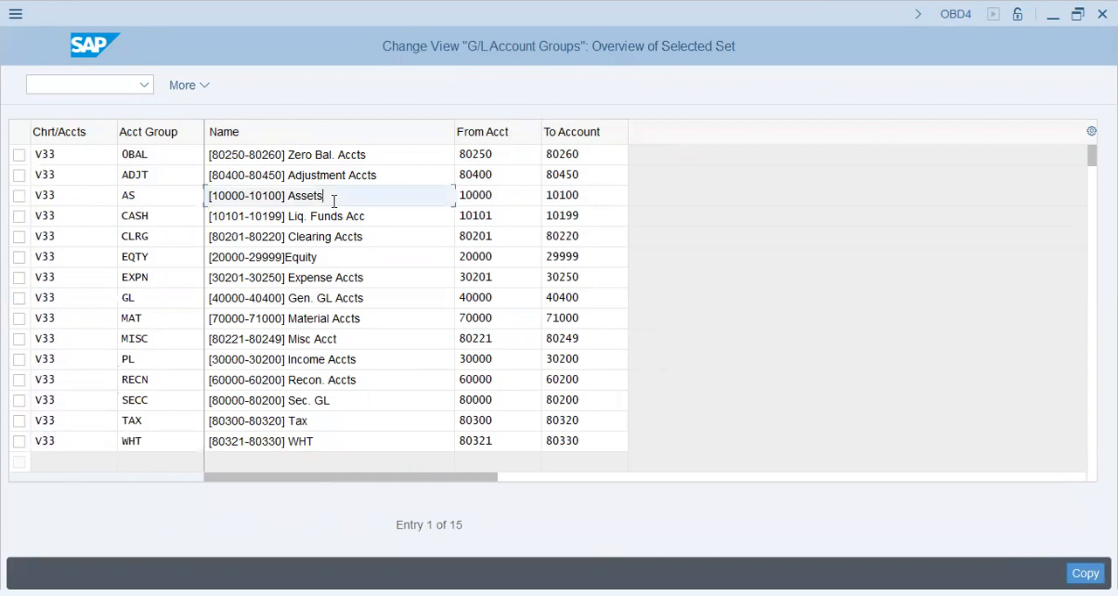
{"action": "left_click_drag", "start_coordinate": [307, 199], "coordinate": [178, 201]}
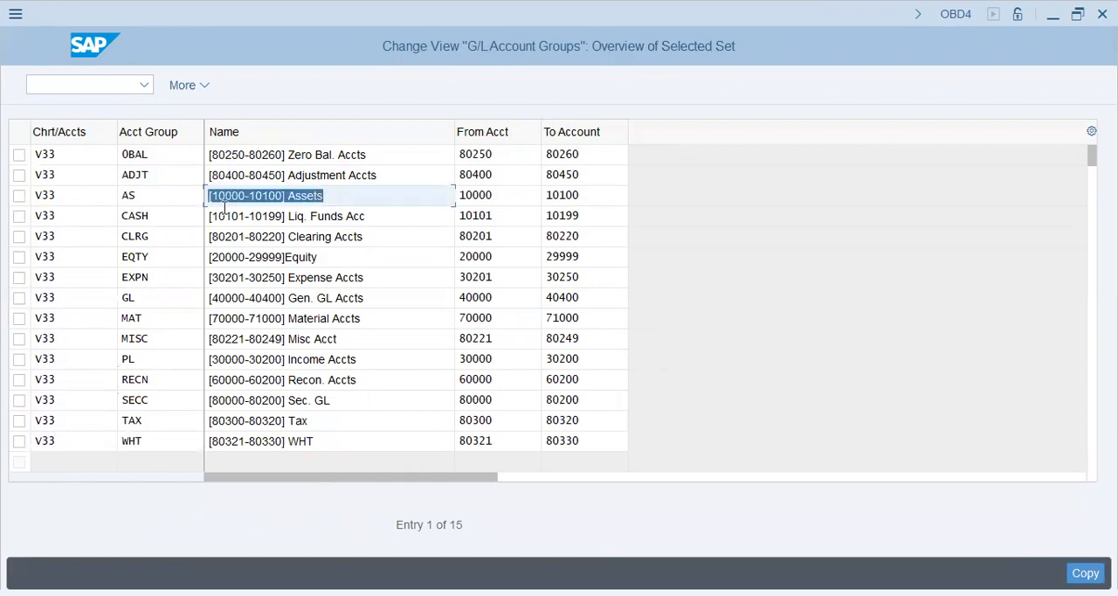
{"action": "left_click_drag", "start_coordinate": [330, 255], "coordinate": [19, 279]}
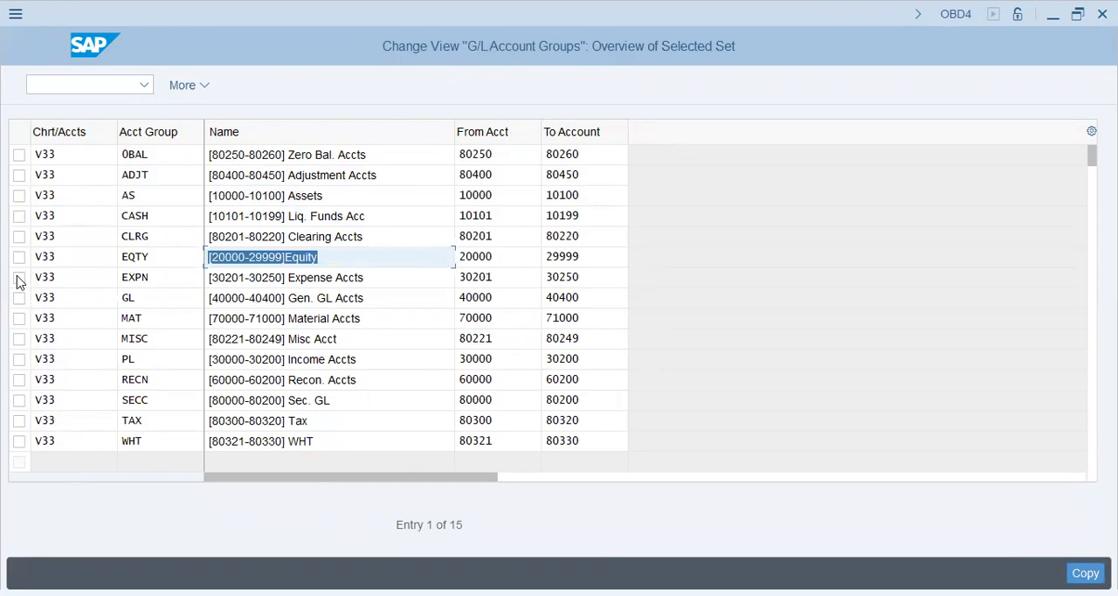
{"action": "left_click", "coordinate": [375, 259]}
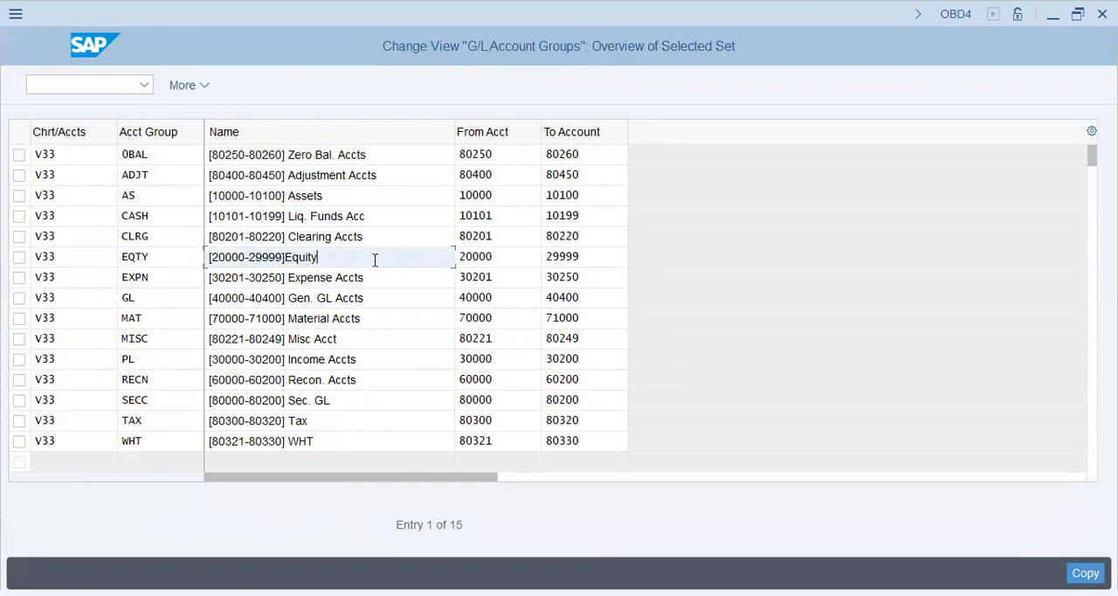
{"action": "left_click_drag", "start_coordinate": [392, 276], "coordinate": [176, 300]}
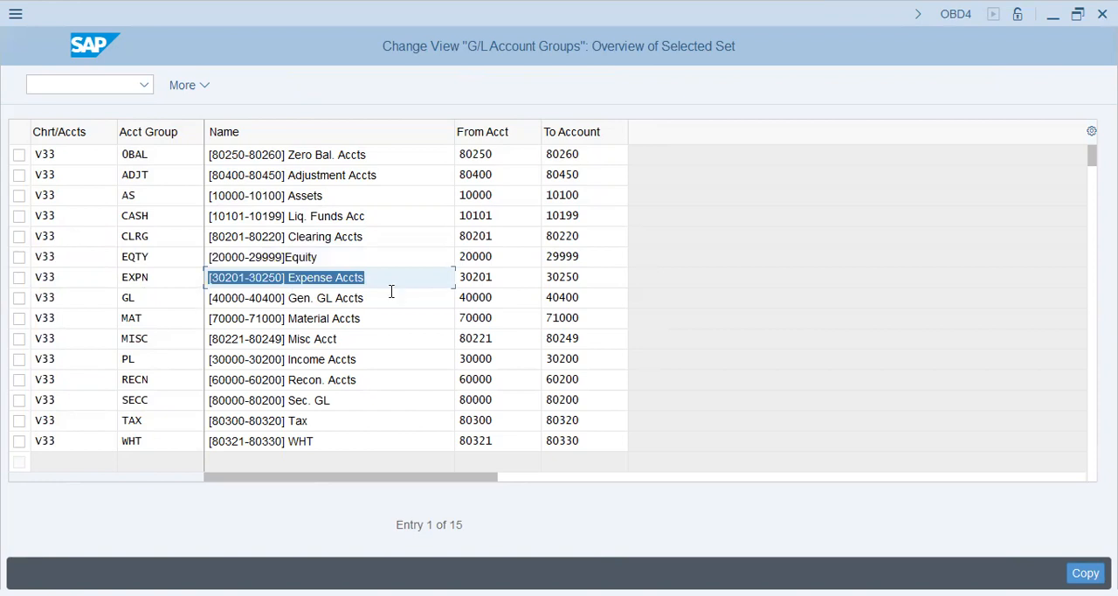
{"action": "left_click_drag", "start_coordinate": [392, 293], "coordinate": [191, 309]}
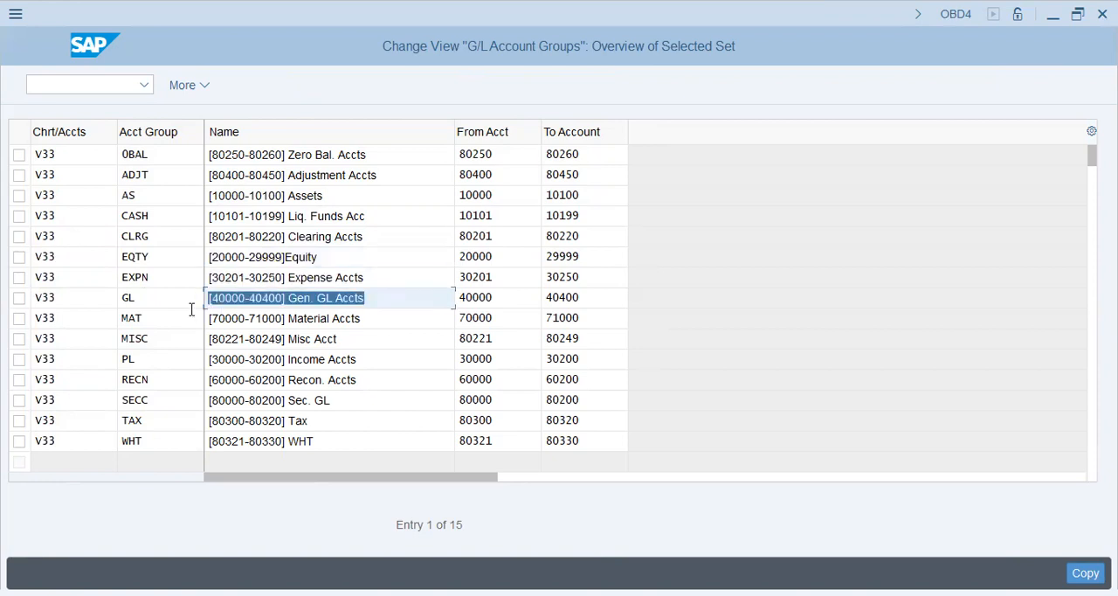
{"action": "left_click", "coordinate": [367, 316]}
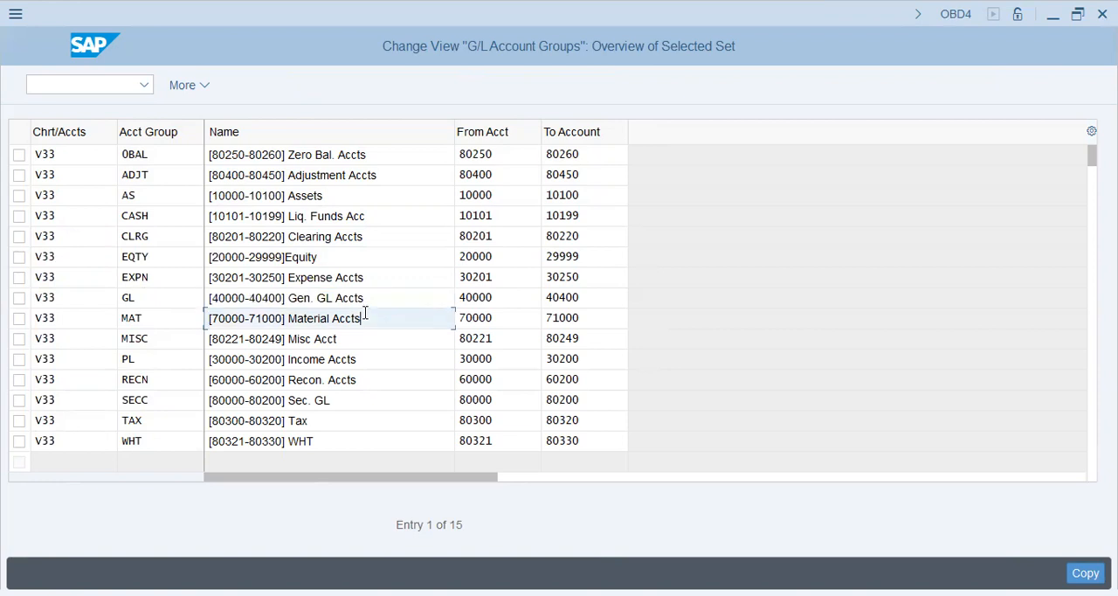
{"action": "left_click_drag", "start_coordinate": [383, 319], "coordinate": [4, 378]}
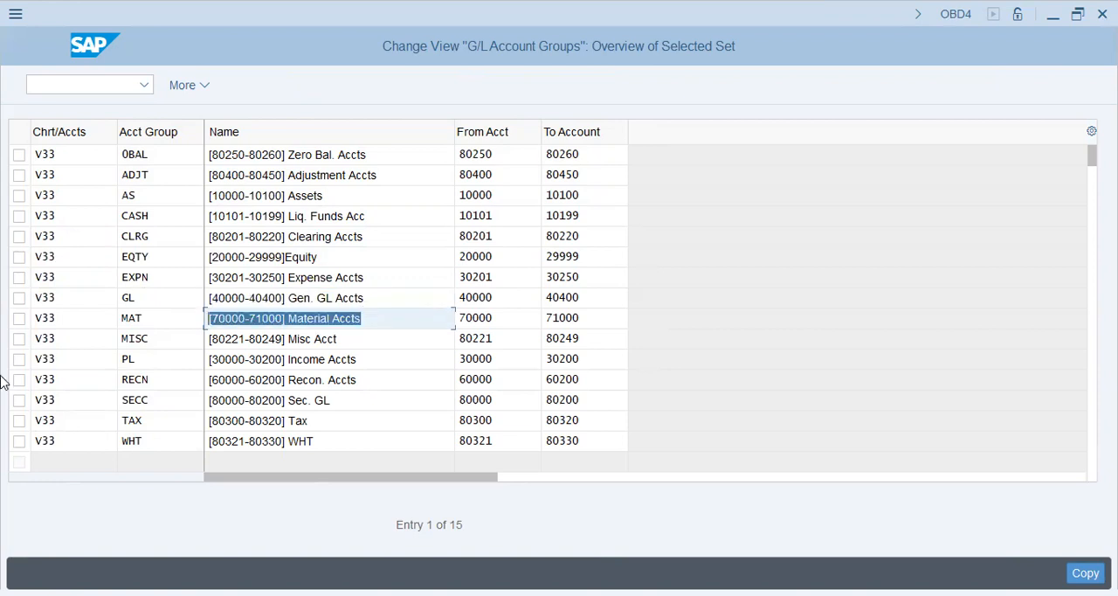
{"action": "left_click", "coordinate": [407, 316]}
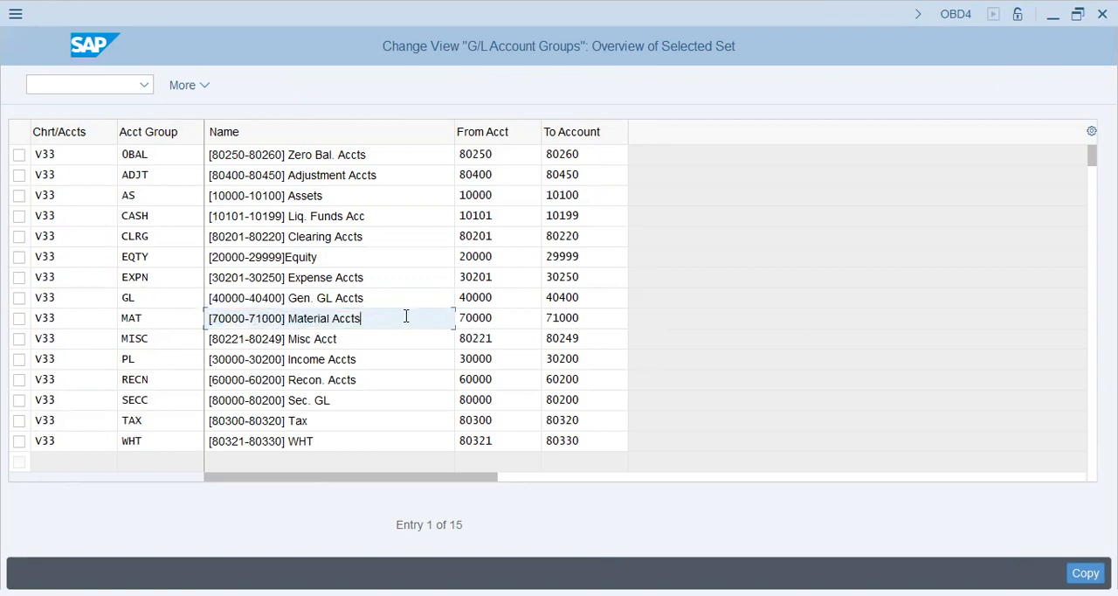
{"action": "left_click", "coordinate": [395, 361]}
{"action": "left_click", "coordinate": [388, 383]}
{"action": "left_click", "coordinate": [367, 403]}
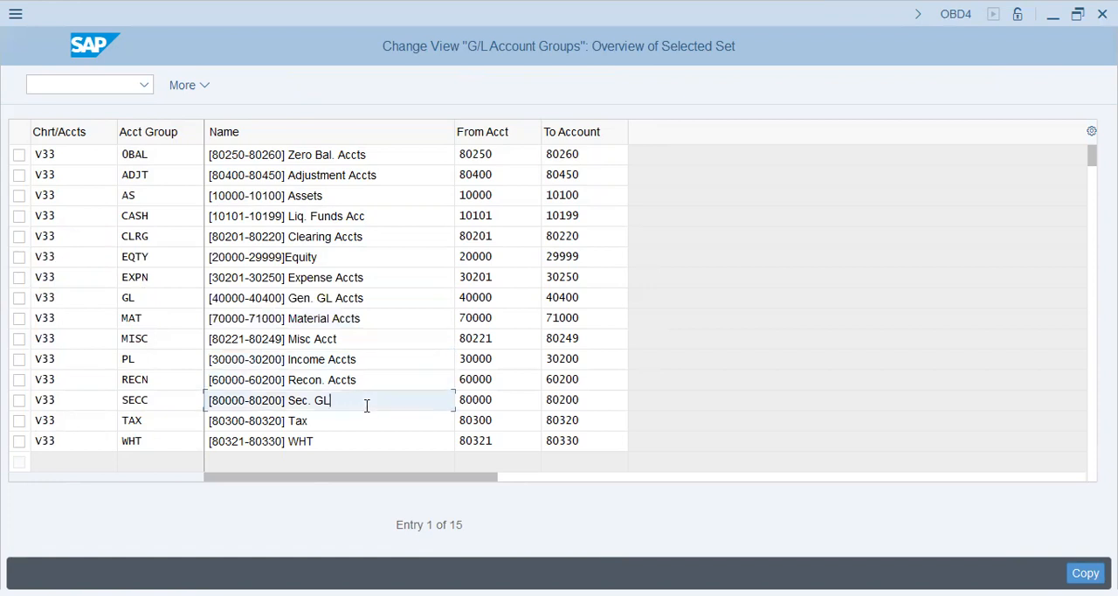
{"action": "left_click", "coordinate": [350, 434]}
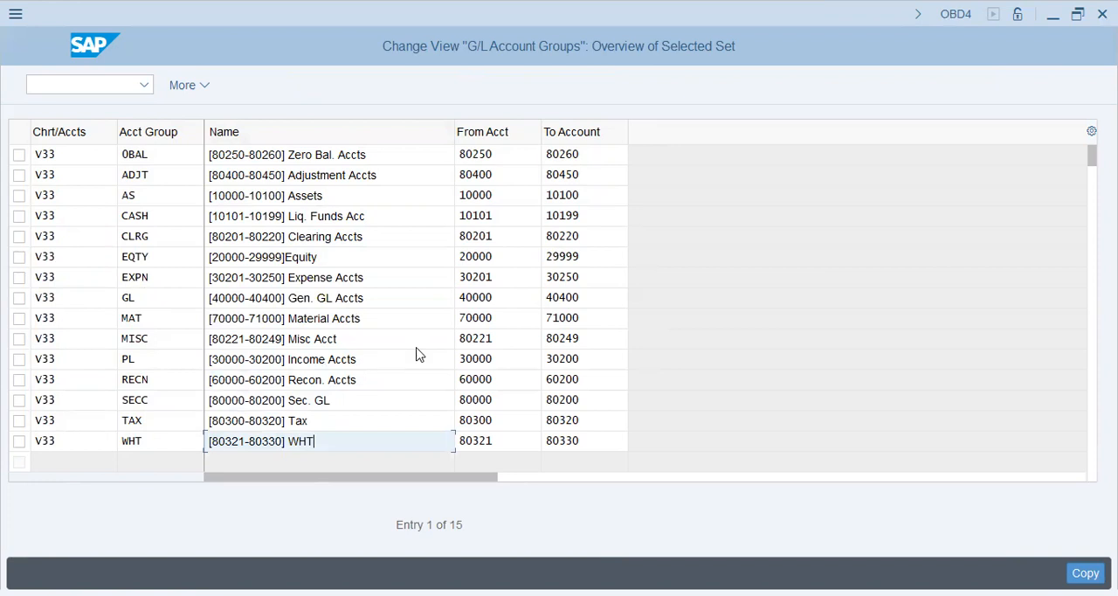
Carry out the copy of all listed account groups to chart of accounts V33
{"action": "key", "text": "Return"}
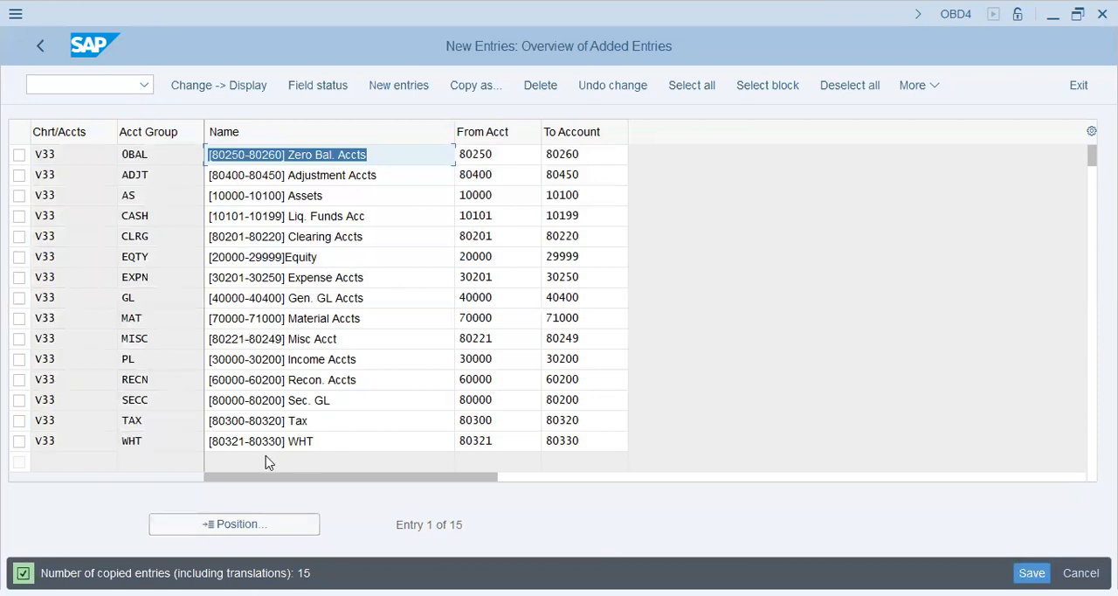
Start a new account group entry with chart of accounts V33 and account group HRM
{"action": "left_click", "coordinate": [399, 86]}
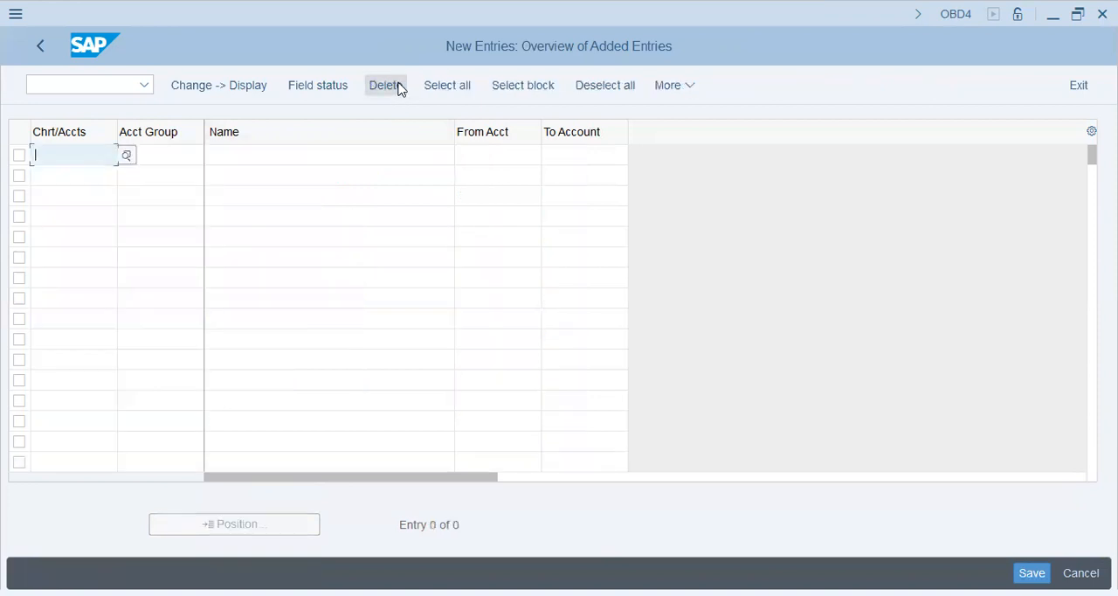
{"action": "type", "text": "V33"}
{"action": "key", "text": "Tab"}
{"action": "key", "text": "Down"}
{"action": "key", "text": "Down"}
{"action": "key", "text": "Down"}
{"action": "key", "text": "Down"}
{"action": "key", "text": "Down"}
{"action": "key", "text": "Down"}
{"action": "key", "text": "Down"}
{"action": "key", "text": "Down"}
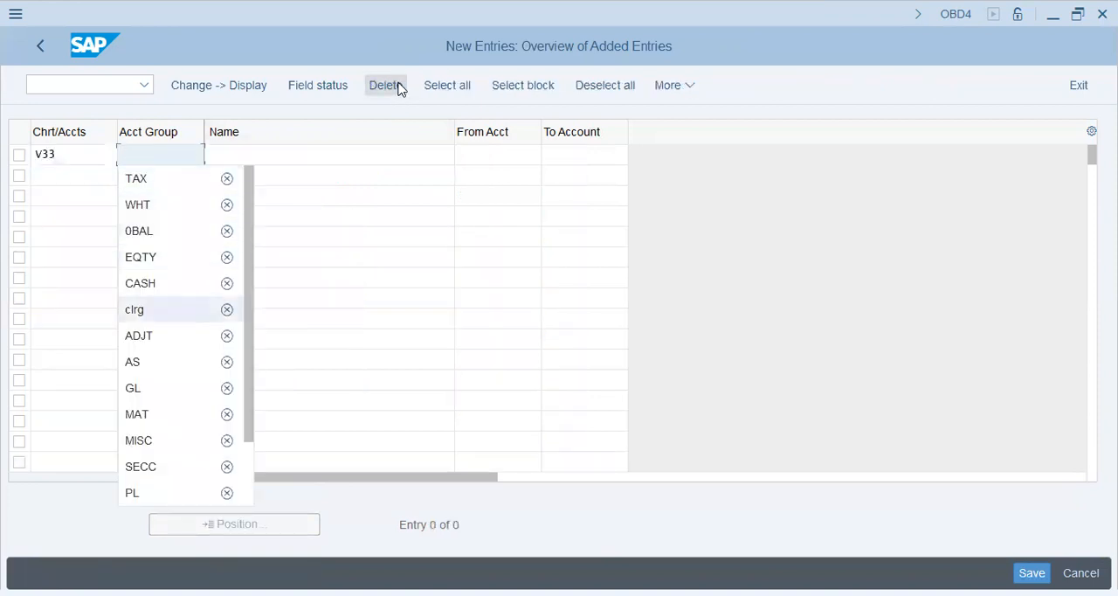
{"action": "key", "text": "Down"}
{"action": "key", "text": "Down"}
{"action": "key", "text": "Down"}
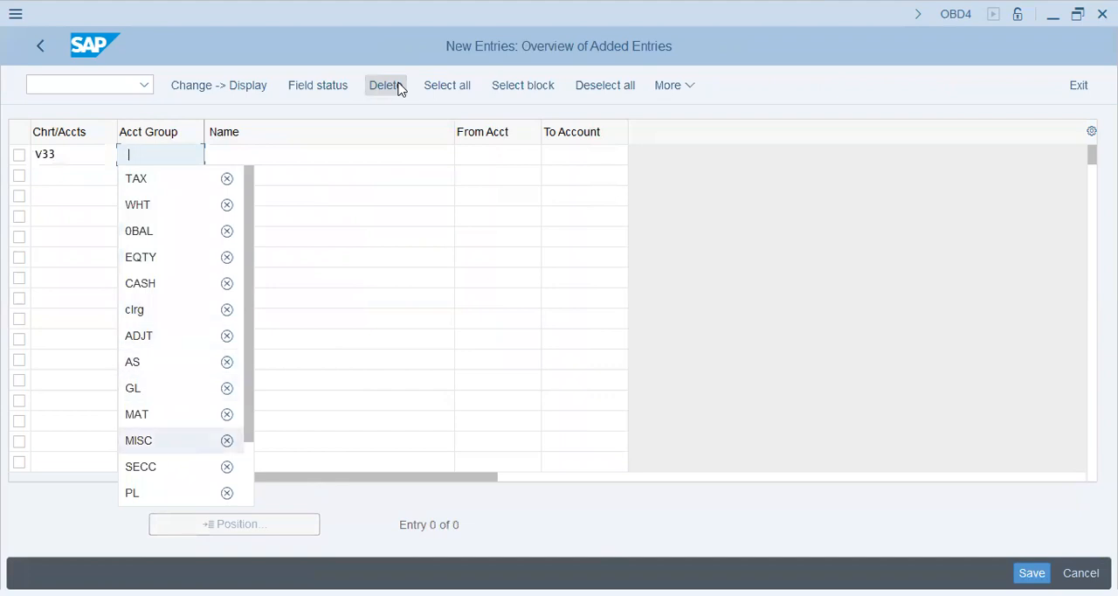
{"action": "type", "text": "HR"}
{"action": "key", "text": "Down"}
{"action": "key", "text": "Return"}
{"action": "key", "text": "Tab"}
{"action": "type", "text": "[9"}
{"action": "key", "text": "Down"}
{"action": "key", "text": "Return"}
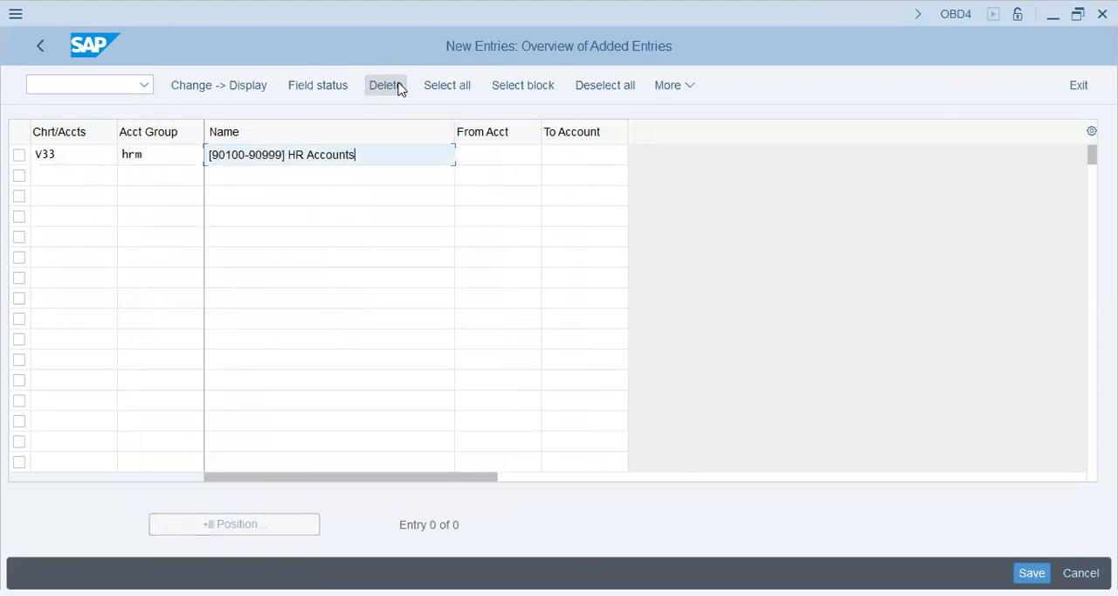
Copy 90100 from the HRM group's name into its starting account number
{"action": "key", "text": "Tab"}
{"action": "key", "text": "shift+Tab"}
{"action": "key", "text": "shift+Right"}
{"action": "key", "text": "shift+Right"}
{"action": "key", "text": "shift+Right"}
{"action": "key", "text": "shift+Right"}
{"action": "key", "text": "shift+Right"}
{"action": "key", "text": "shift+Right"}
{"action": "key", "text": "shift+Right"}
{"action": "key", "text": "shift+Right"}
{"action": "key", "text": "shift+Right"}
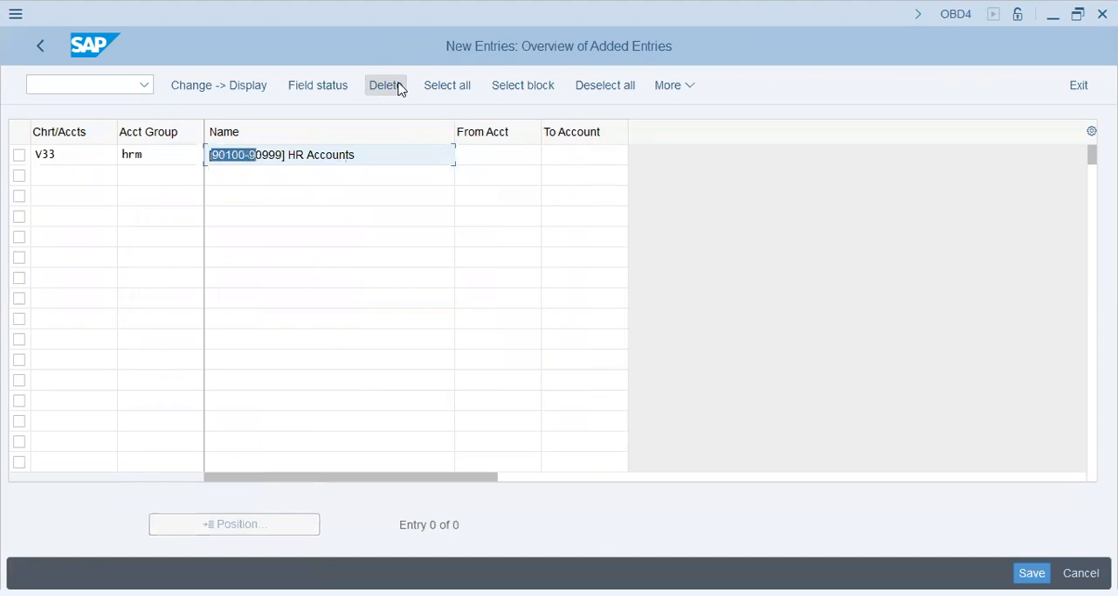
{"action": "key", "text": "shift+Left"}
{"action": "key", "text": "shift+Left"}
{"action": "key", "text": "shift+Left"}
{"action": "key", "text": "ctrl+c"}
{"action": "key", "text": "Right"}
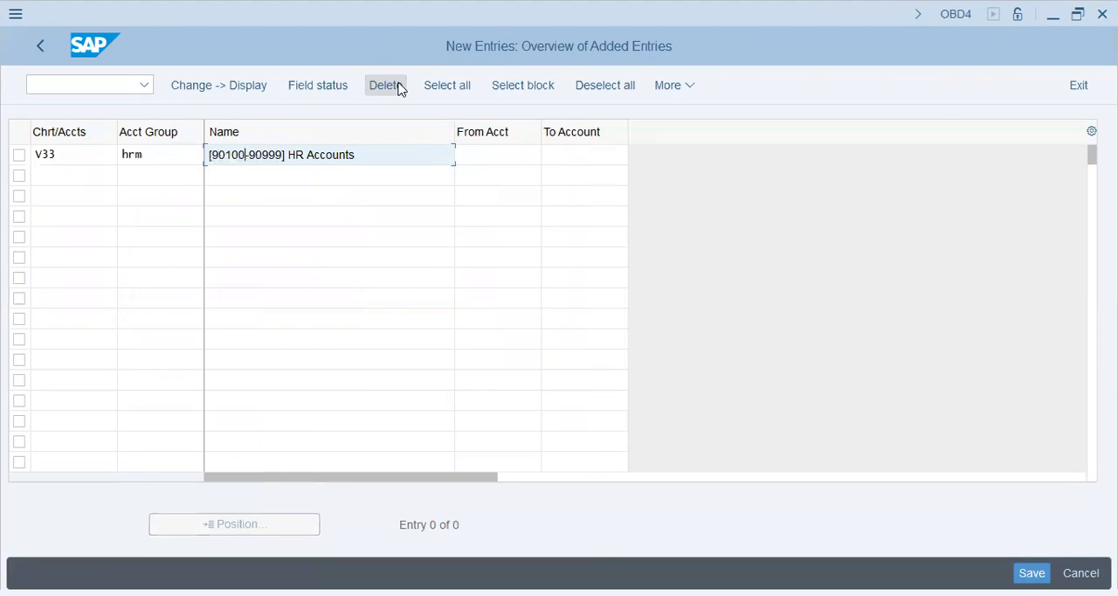
{"action": "key", "text": "Tab"}
{"action": "key", "text": "ctrl+v"}
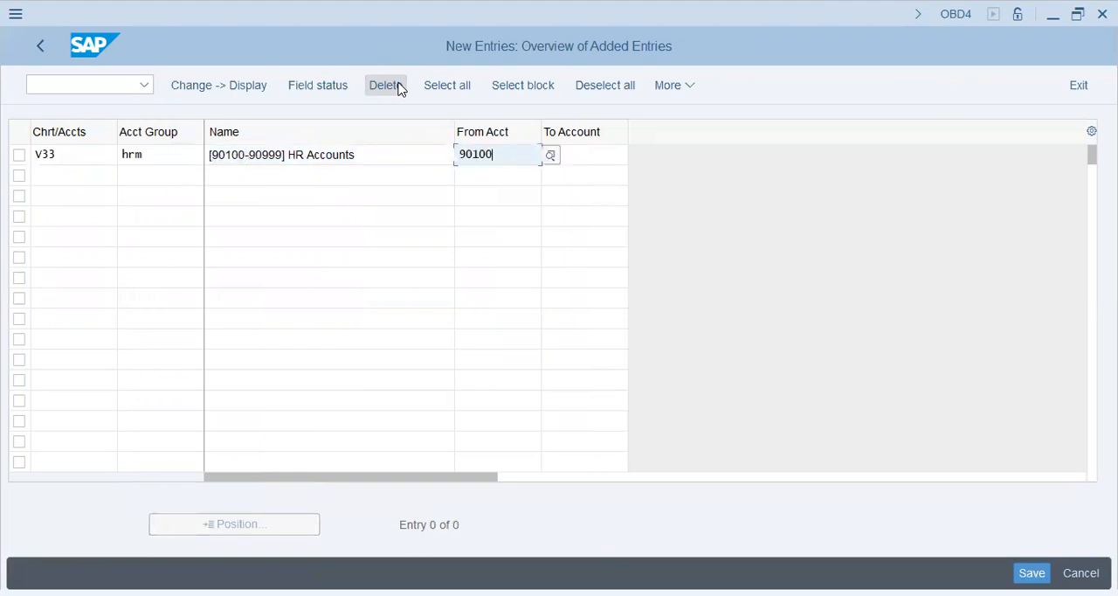
Copy 90999 from the HRM group's name into its ending account number
{"action": "key", "text": "shift+Tab"}
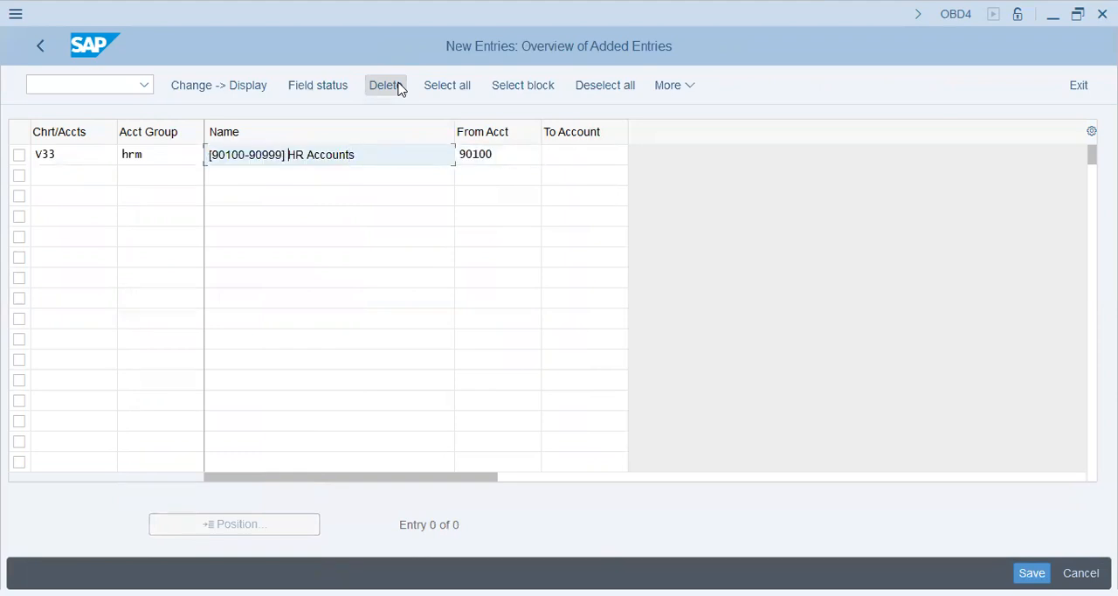
{"action": "key", "text": "shift+Left"}
{"action": "key", "text": "shift+Left"}
{"action": "key", "text": "shift+Left"}
{"action": "key", "text": "shift+Left"}
{"action": "key", "text": "shift+Left"}
{"action": "key", "text": "ctrl+c"}
{"action": "key", "text": "Tab"}
{"action": "key", "text": "Tab"}
{"action": "key", "text": "ctrl+v"}
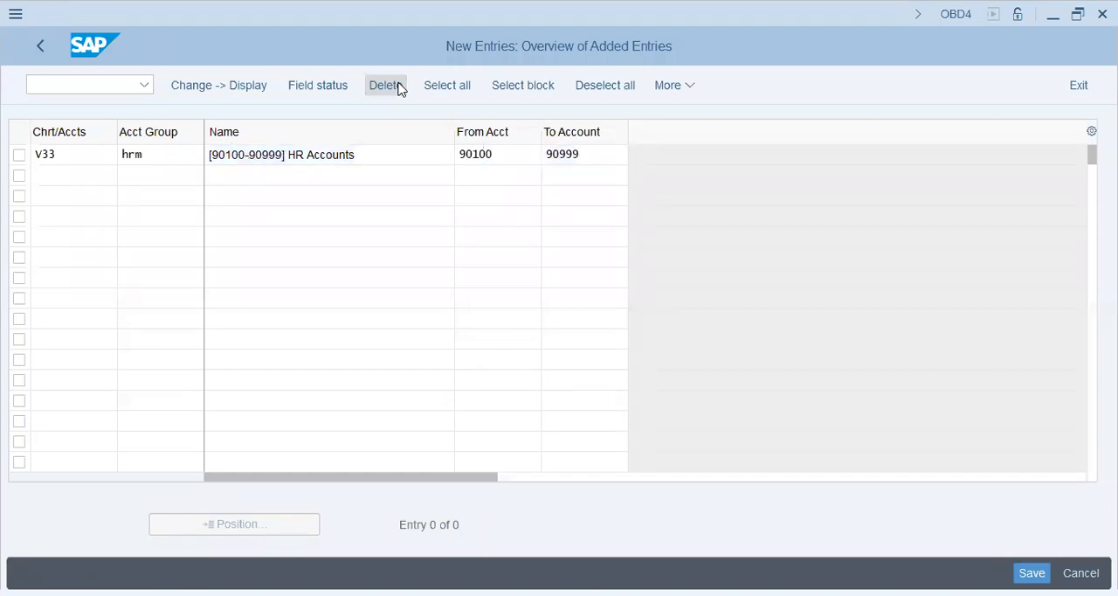
Validate and save the HRM account group entry, and accept the proposed V33 LADYBUG Group (USA) customizing request
{"action": "key", "text": "Return"}
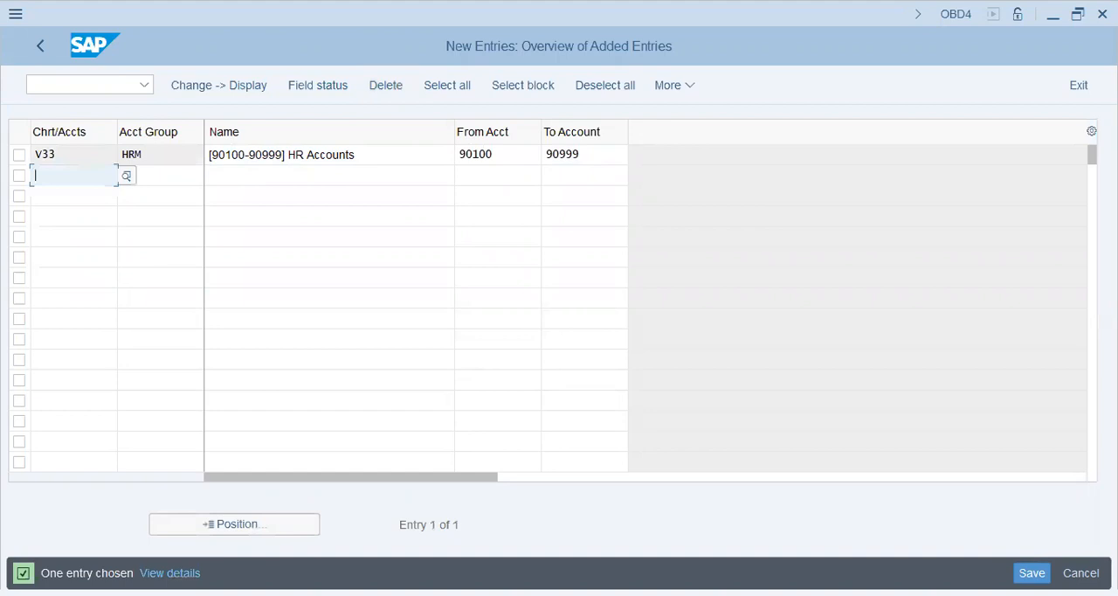
{"action": "key", "text": "ctrl+s"}
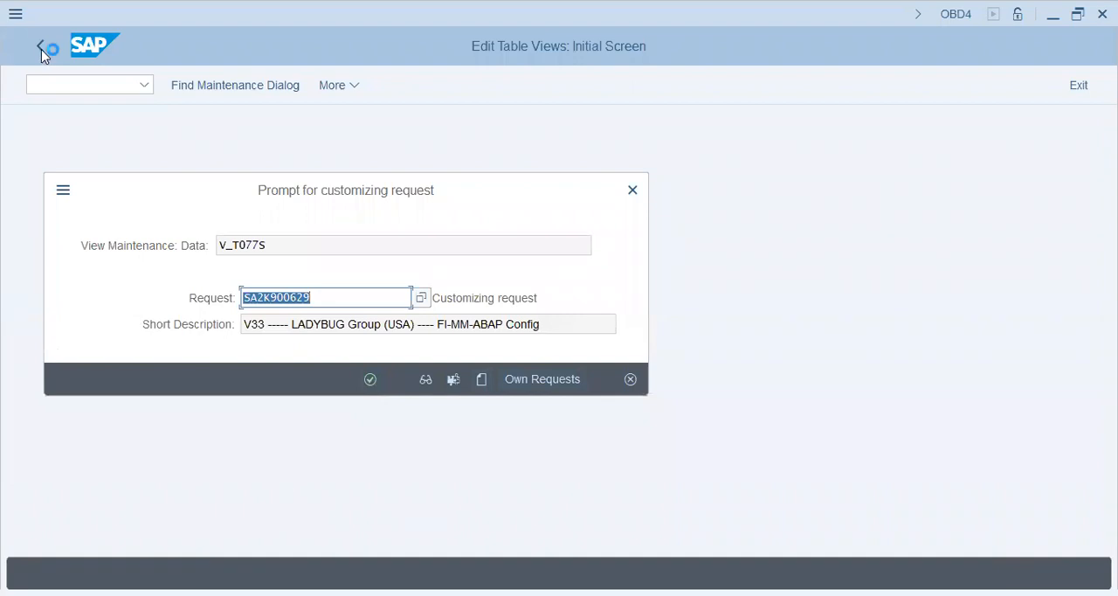
{"action": "key", "text": "Return"}
Jump to the V29 entries in the account group list and review their names and number ranges
{"action": "left_click", "coordinate": [234, 524]}
{"action": "type", "text": "v2"}
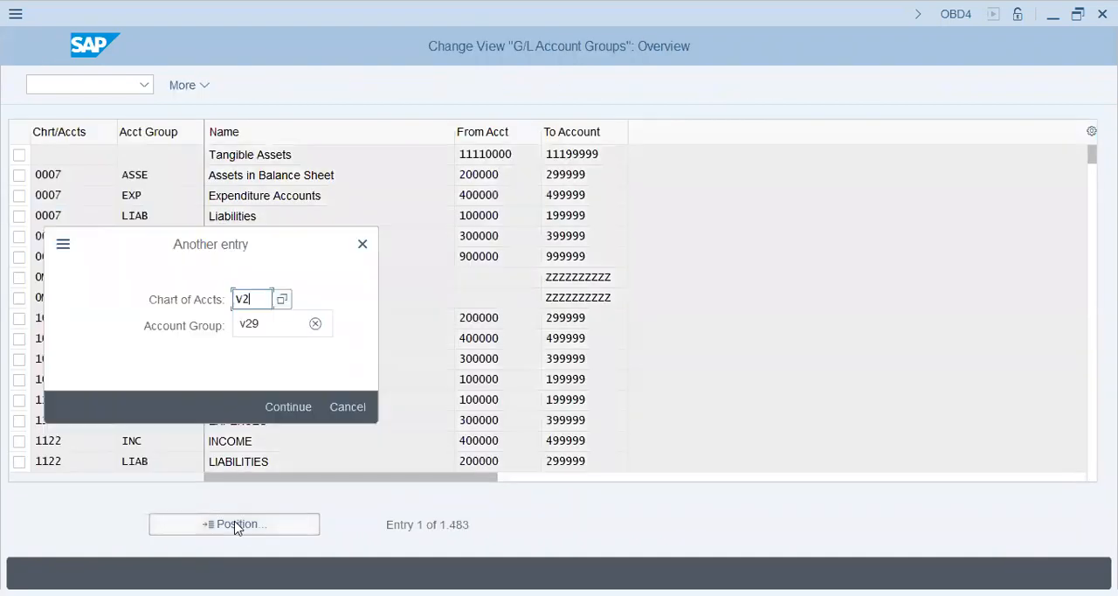
{"action": "type", "text": "9"}
{"action": "key", "text": "Return"}
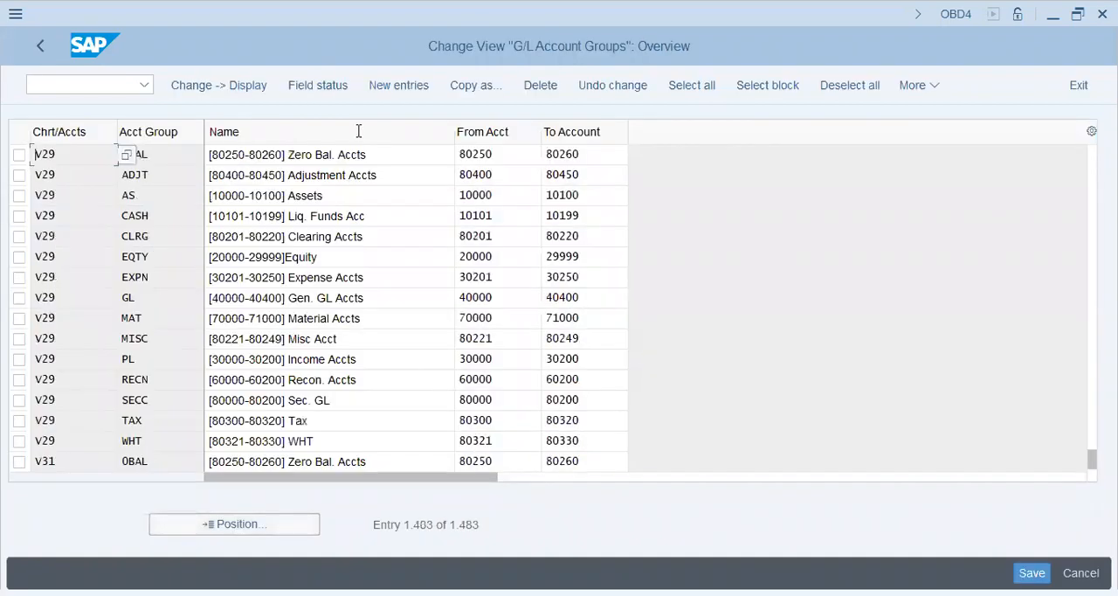
{"action": "left_click", "coordinate": [354, 153]}
{"action": "left_click", "coordinate": [347, 172]}
{"action": "left_click", "coordinate": [311, 237]}
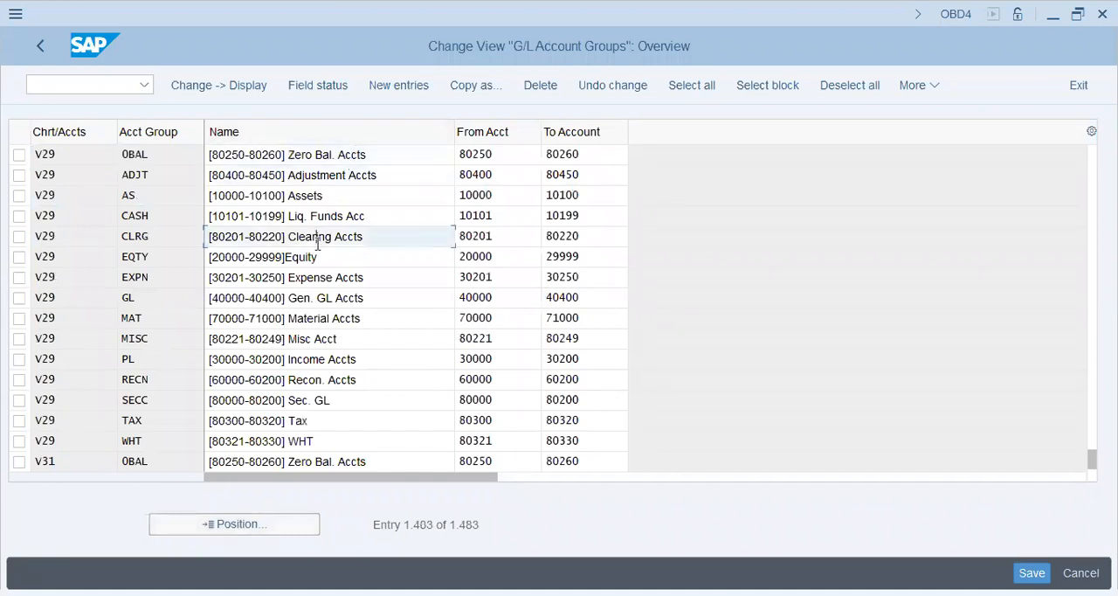
{"action": "left_click", "coordinate": [288, 359]}
{"action": "left_click", "coordinate": [267, 461]}
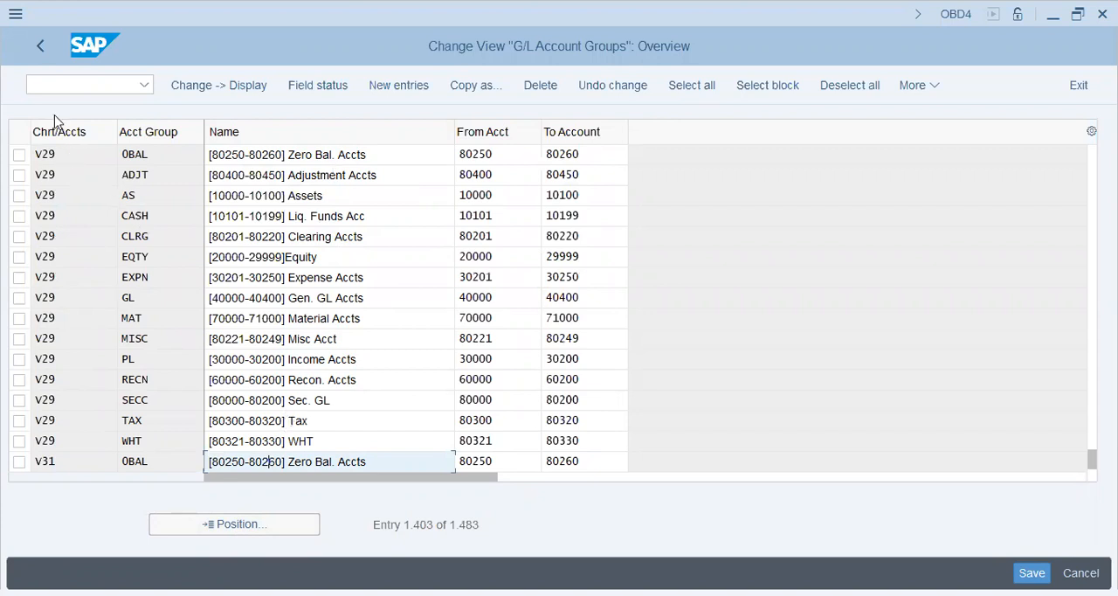
{"action": "left_click", "coordinate": [339, 442]}
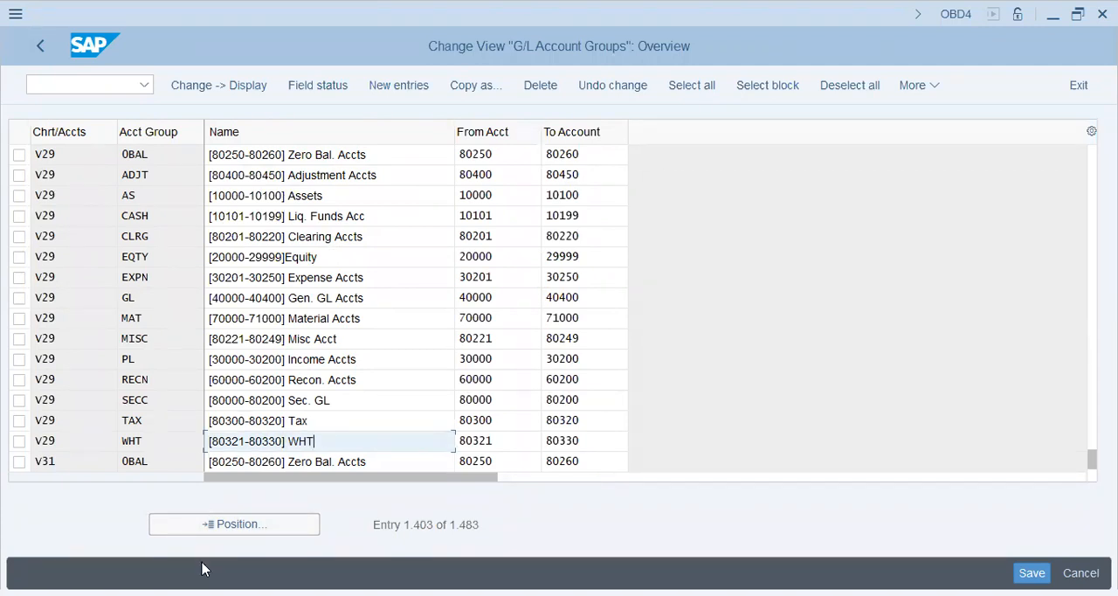
Jump to the V33 entries in the account group list to check the saved groups
{"action": "left_click", "coordinate": [224, 533]}
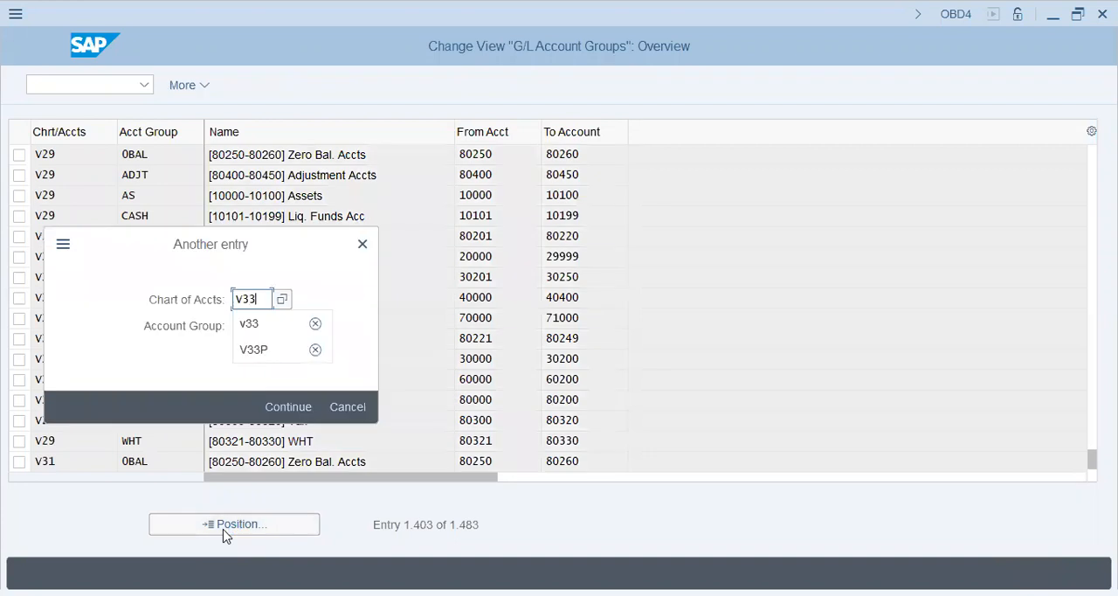
{"action": "key", "text": "Return"}
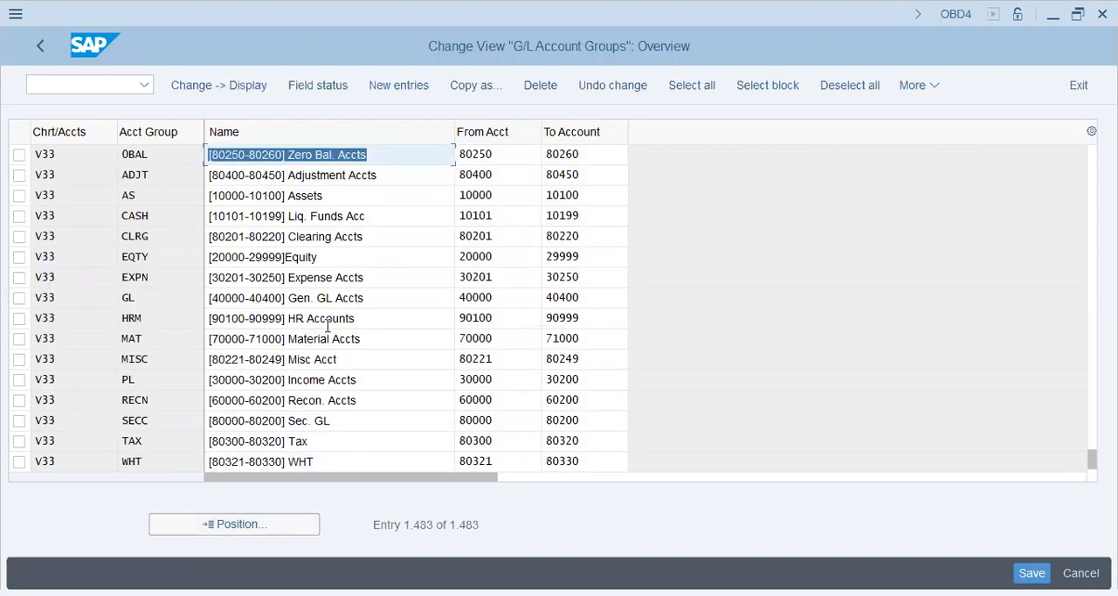
Check the GL and HRM entries among the V33 account groups and return to the customizing structure
{"action": "left_click", "coordinate": [376, 306]}
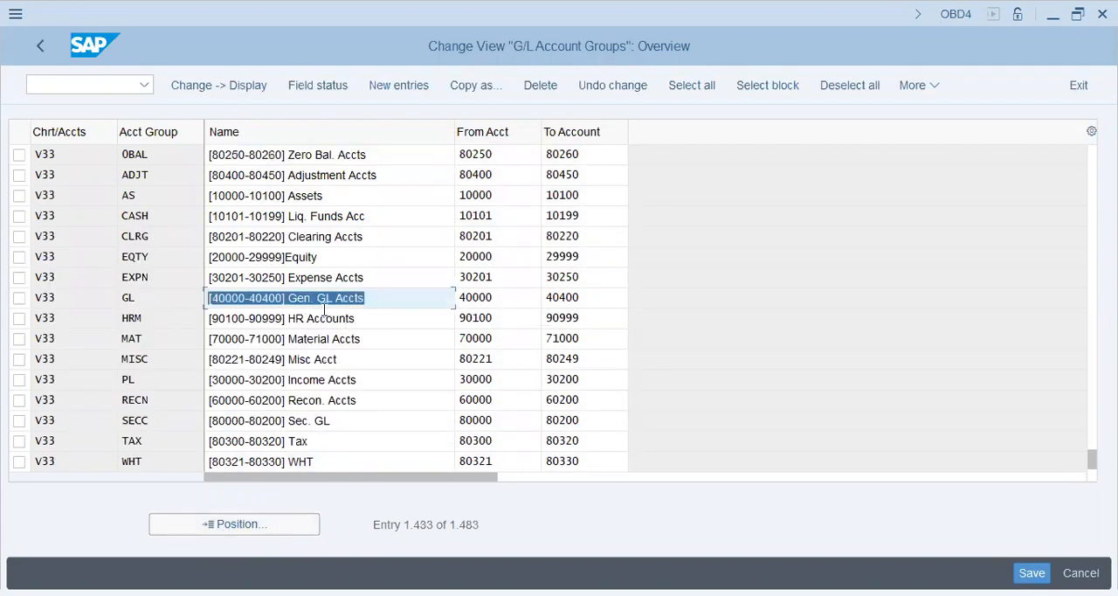
{"action": "left_click", "coordinate": [375, 316]}
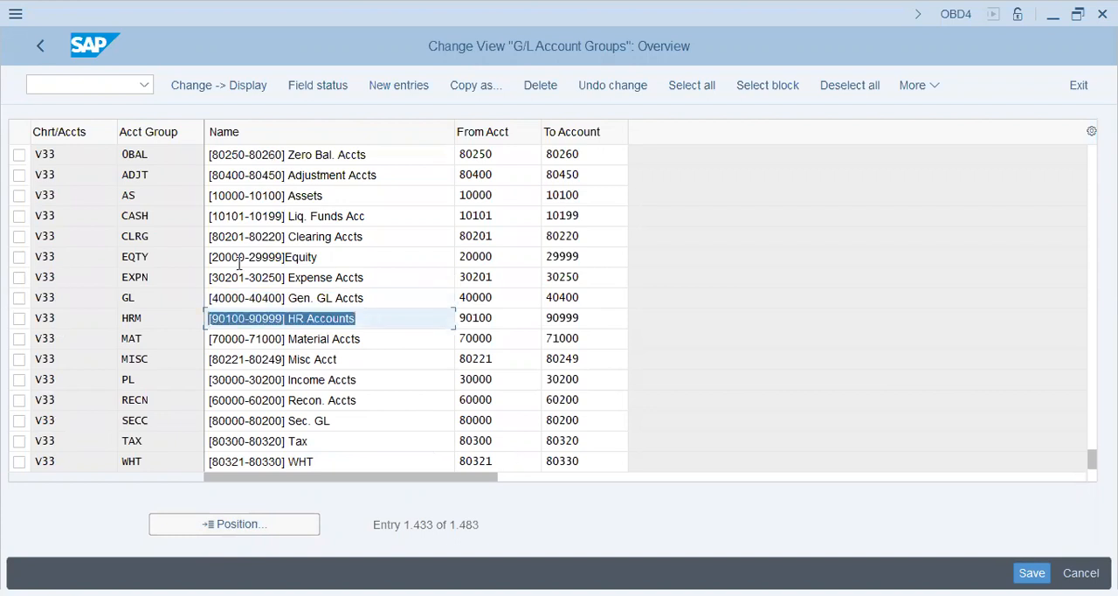
{"action": "left_click", "coordinate": [40, 47]}
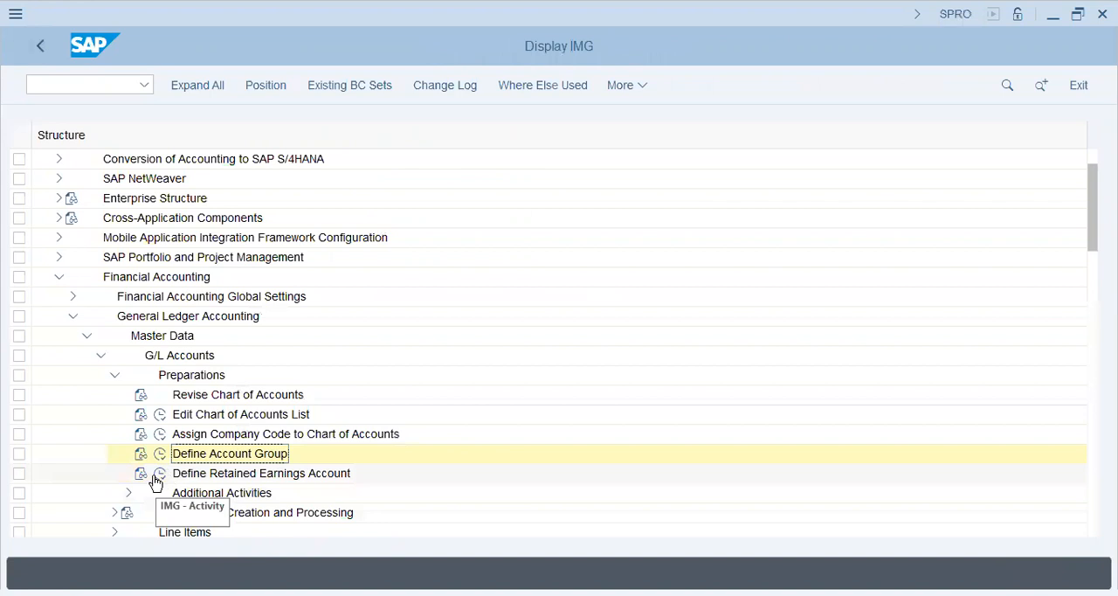
Start the Define Retained Earnings Account activity for chart of accounts V33 and check the chart's description
{"action": "left_click", "coordinate": [236, 459]}
{"action": "left_click", "coordinate": [161, 473]}
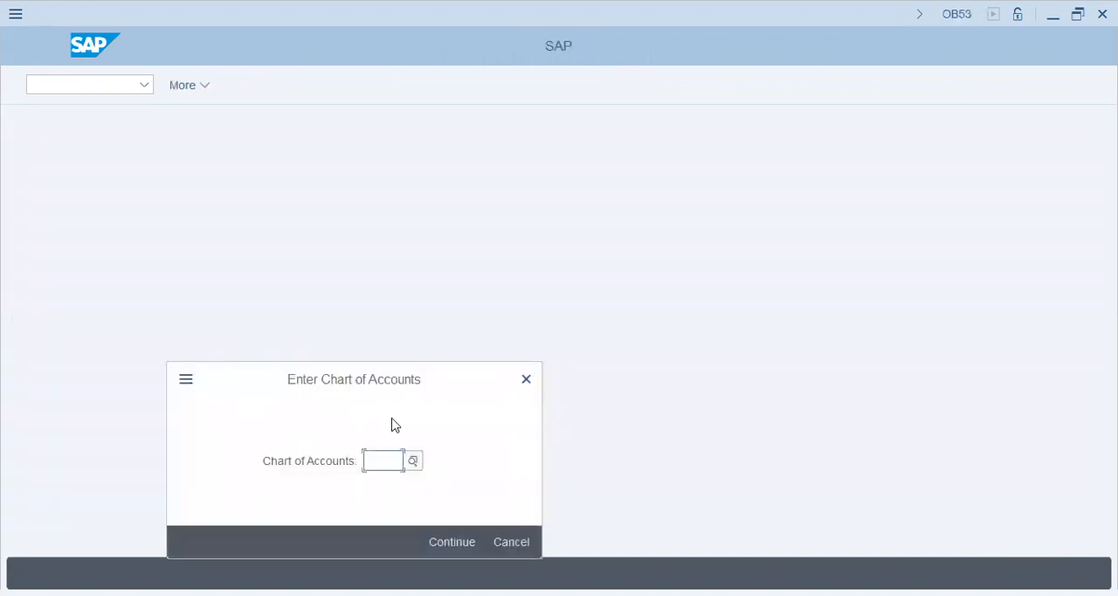
{"action": "type", "text": "V33"}
{"action": "key", "text": "Return"}
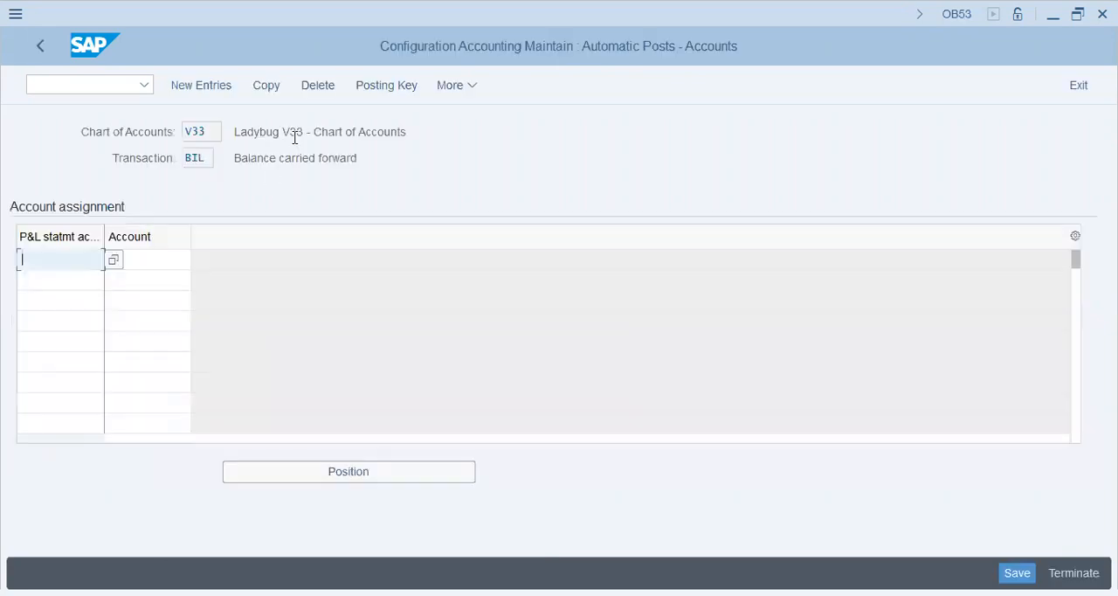
{"action": "left_click_drag", "start_coordinate": [252, 131], "coordinate": [492, 126]}
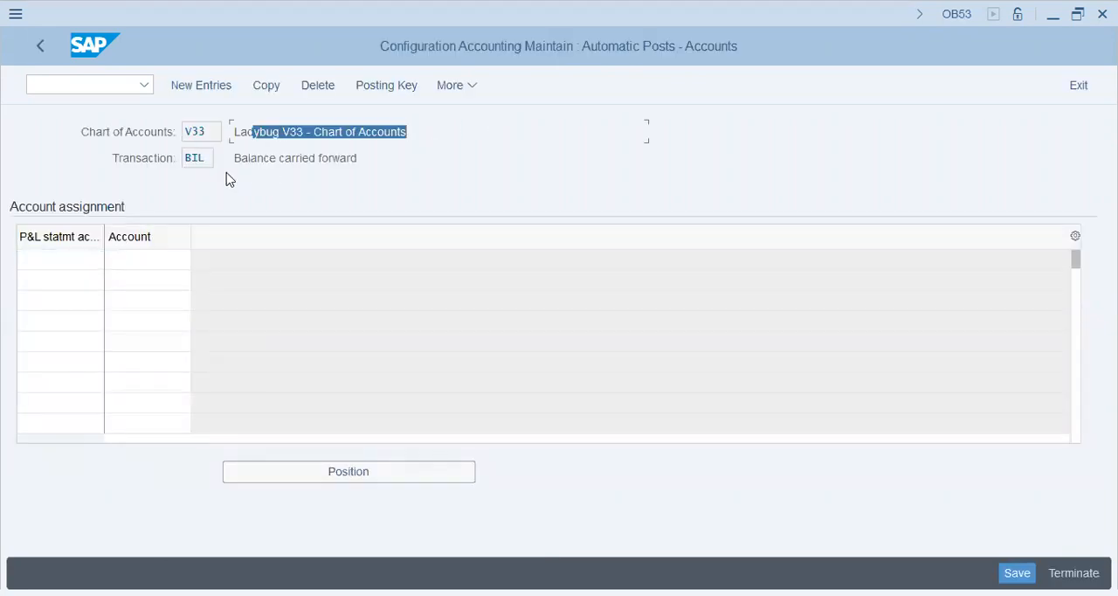
Assign P&L statement account type X to account 20000 for the balance carried forward transaction
{"action": "left_click", "coordinate": [60, 258]}
{"action": "type", "text": "X"}
{"action": "key", "text": "Tab"}
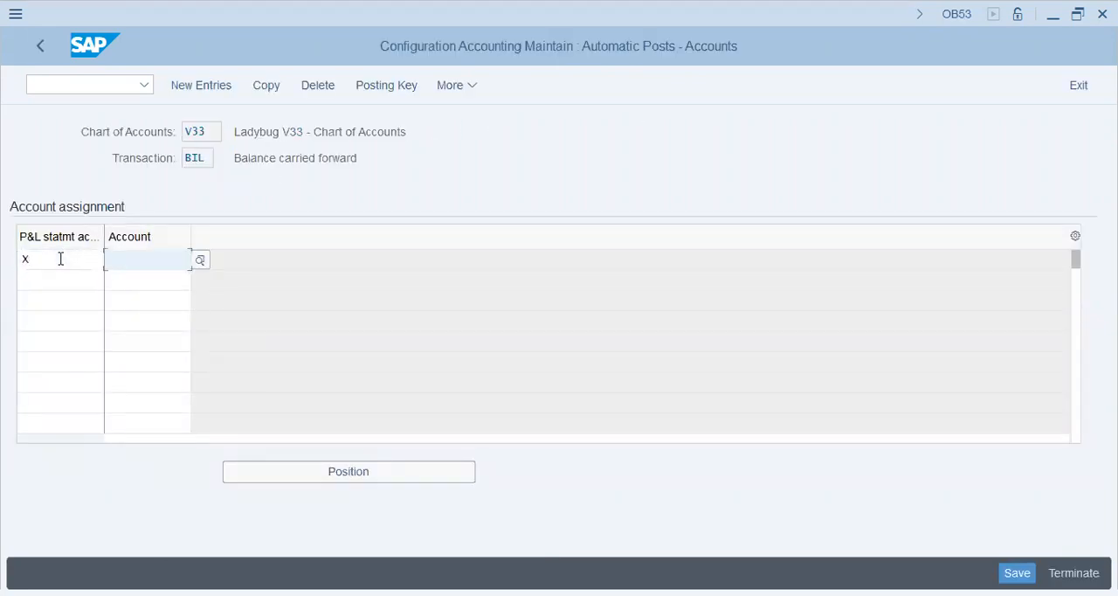
{"action": "type", "text": "20000"}
{"action": "key", "text": "Return"}
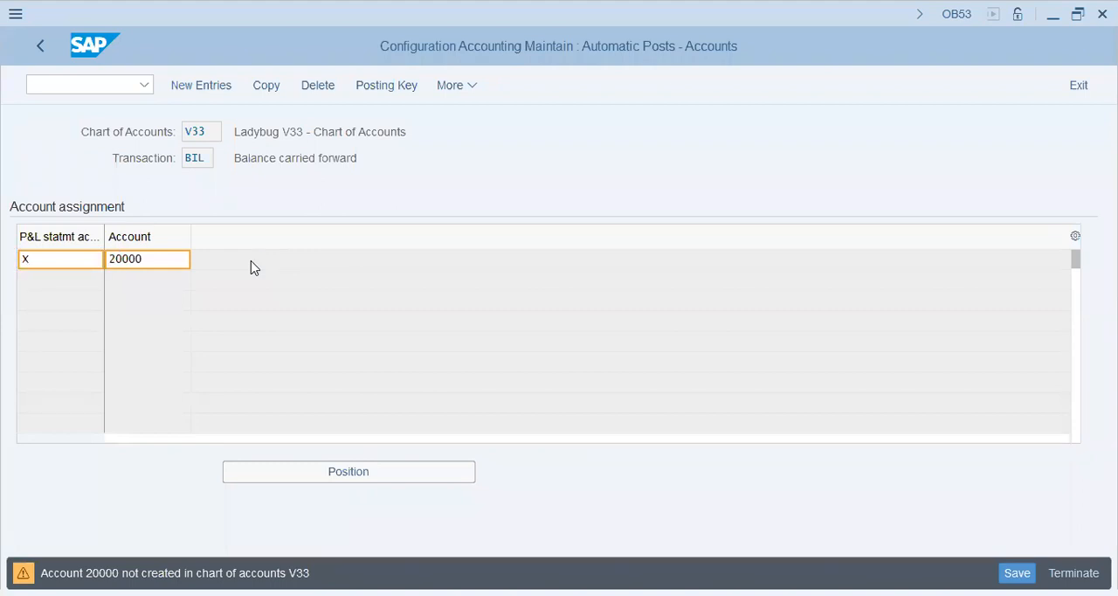
Save the balance carried forward assignment and accept the proposed V33 LADYBUG Group (USA) customizing request
{"action": "left_click", "coordinate": [263, 156]}
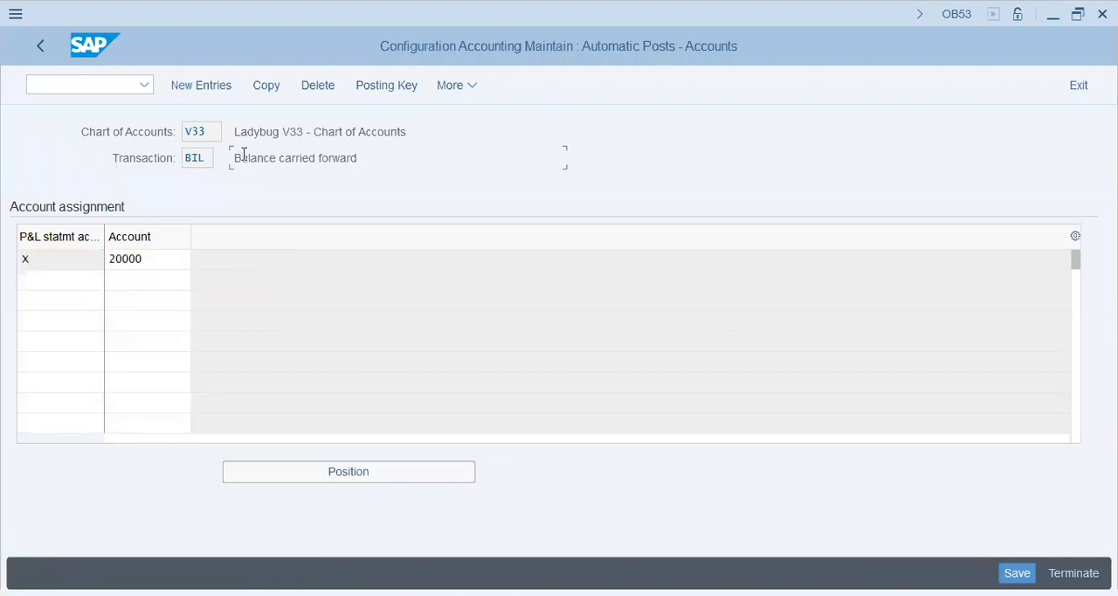
{"action": "left_click_drag", "start_coordinate": [233, 158], "coordinate": [371, 160]}
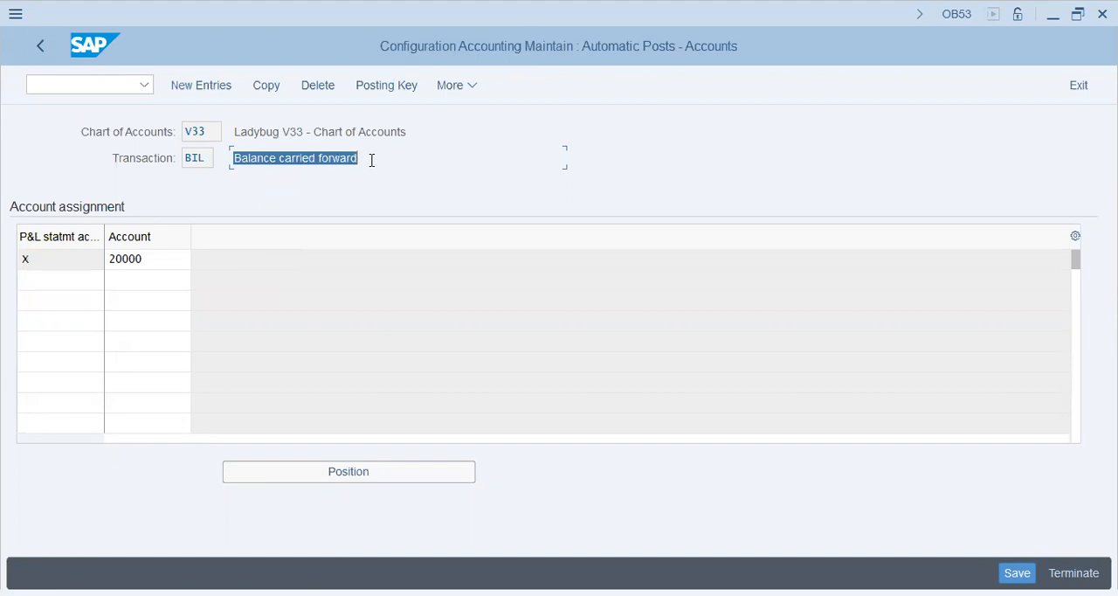
{"action": "left_click", "coordinate": [147, 259]}
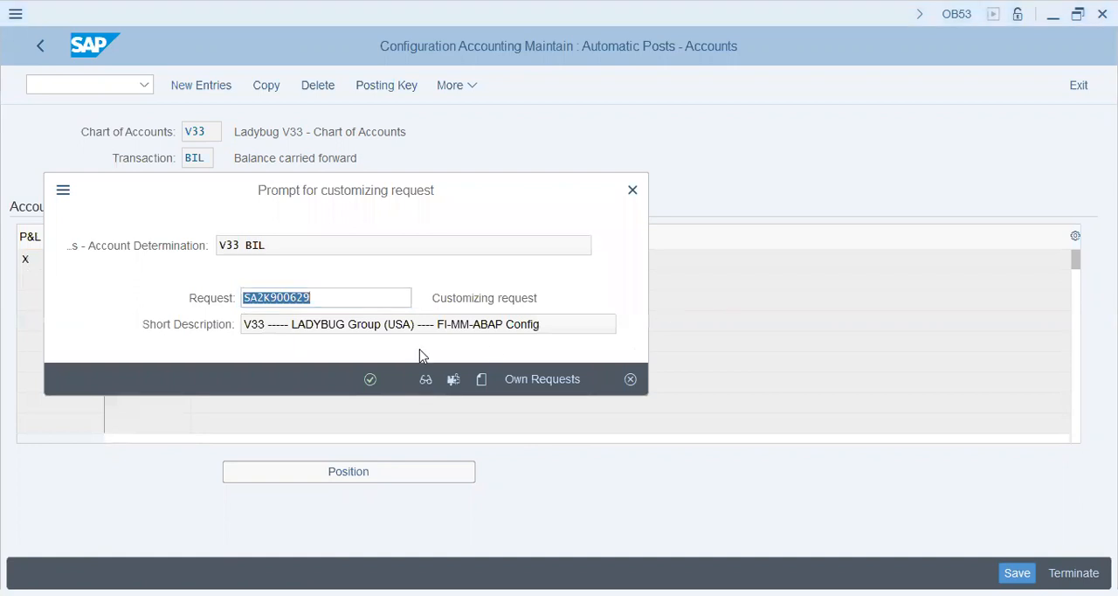
{"action": "left_click", "coordinate": [370, 379]}
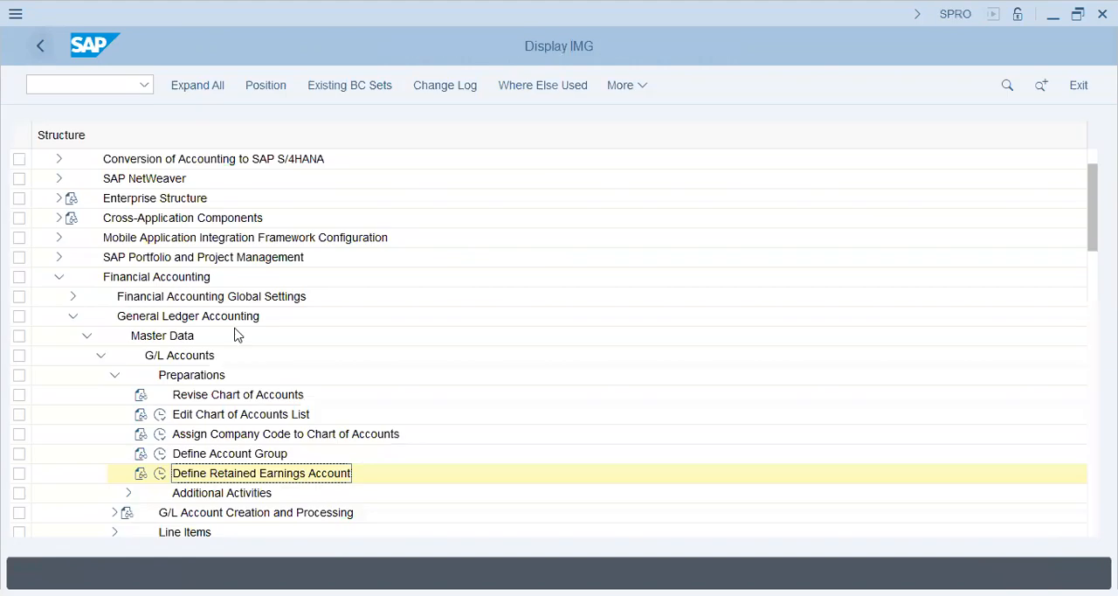
Collapse General Ledger Accounting and start the Enter Global Parameters activity for company codes under Financial Accounting Global Settings
{"action": "left_click", "coordinate": [115, 376]}
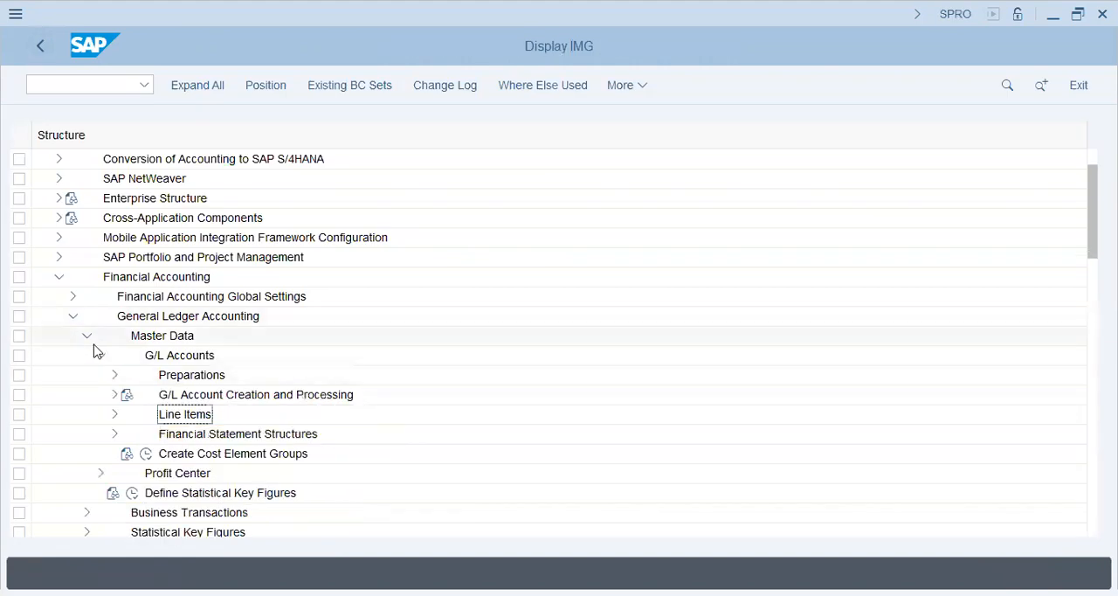
{"action": "left_click", "coordinate": [87, 339]}
{"action": "left_click", "coordinate": [72, 316]}
{"action": "left_click", "coordinate": [73, 297]}
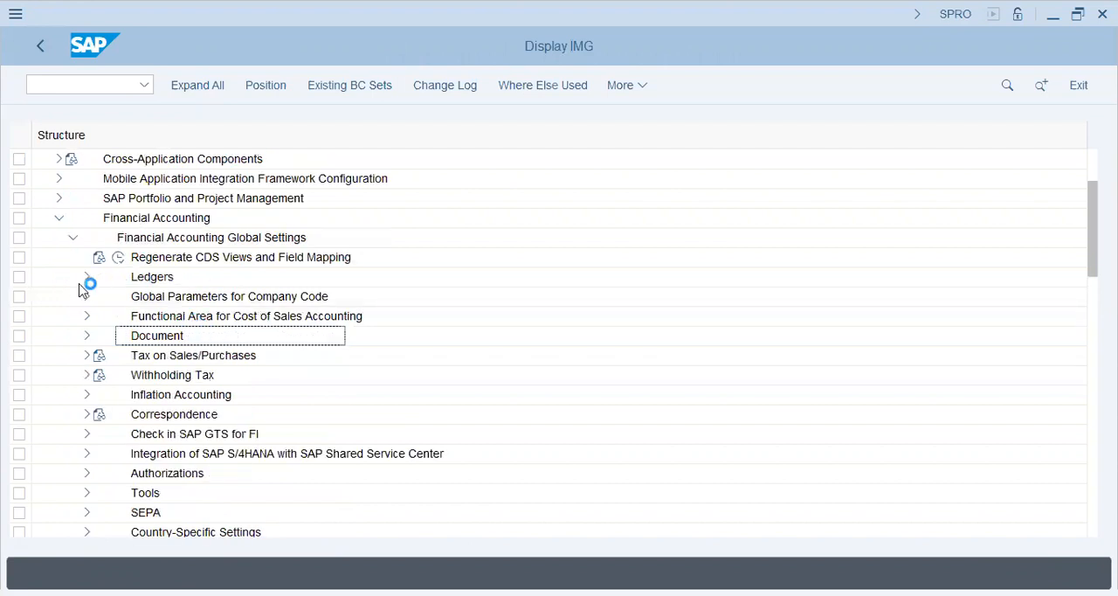
{"action": "left_click", "coordinate": [87, 295]}
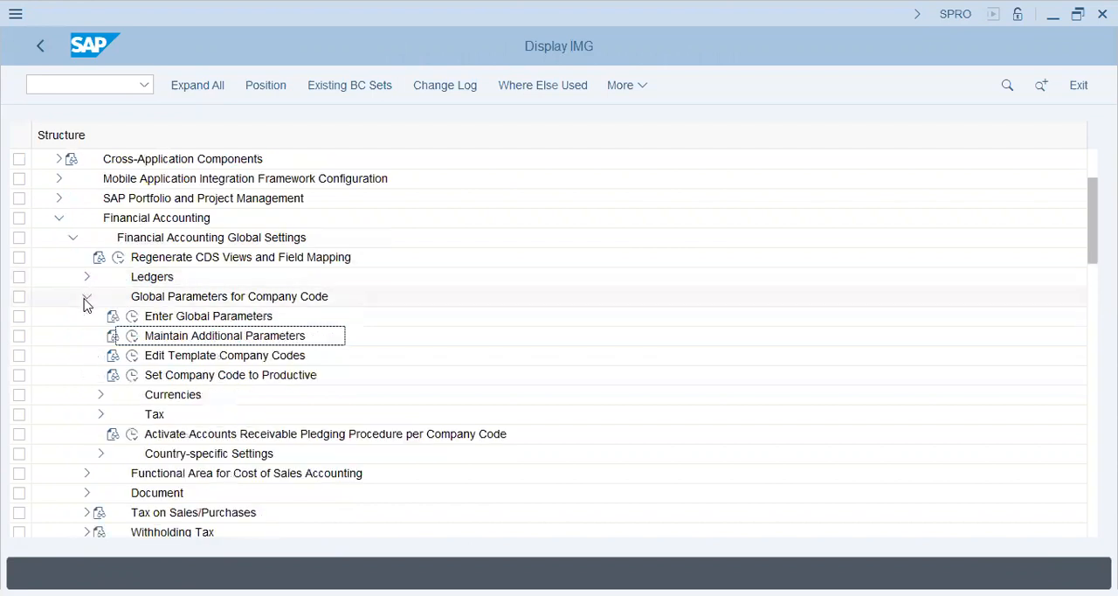
{"action": "left_click", "coordinate": [133, 318]}
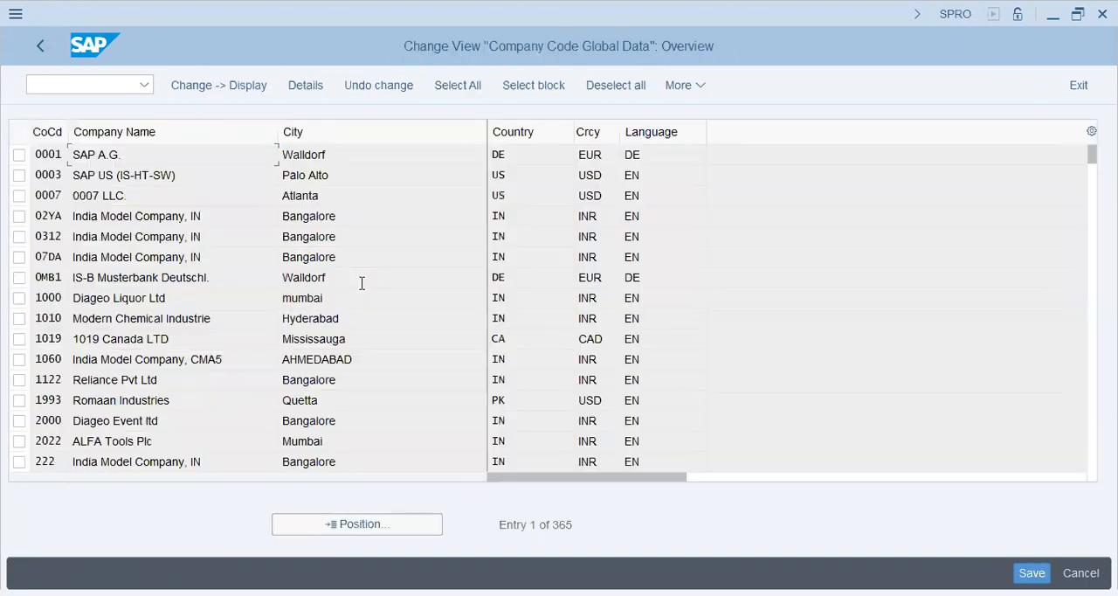
Locate the V33 entry in the company code list and open the global data details of V33P
{"action": "left_click", "coordinate": [387, 525]}
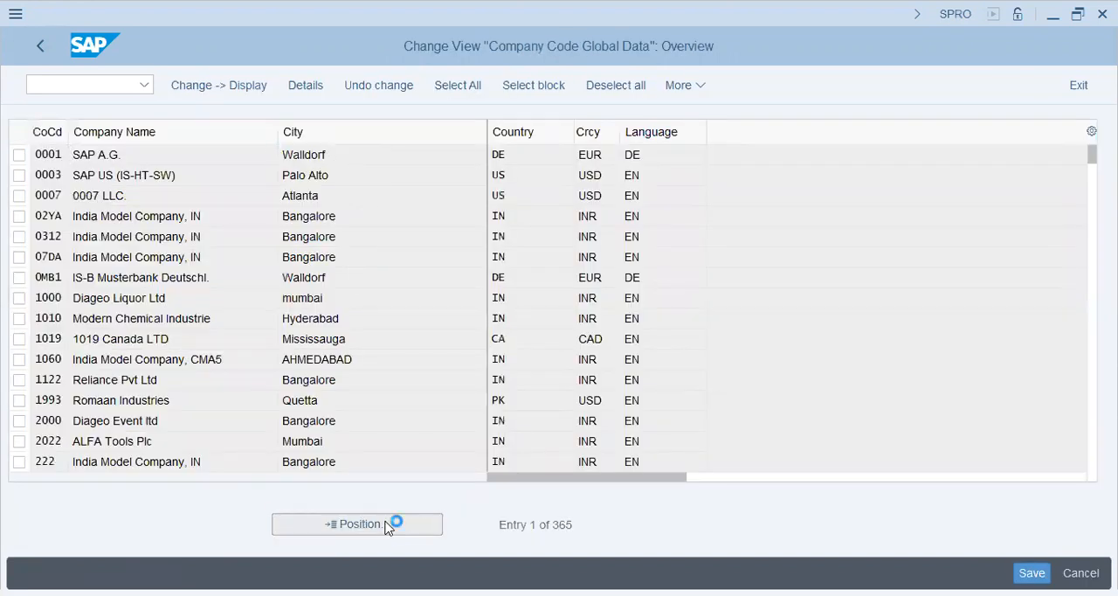
{"action": "type", "text": "V33"}
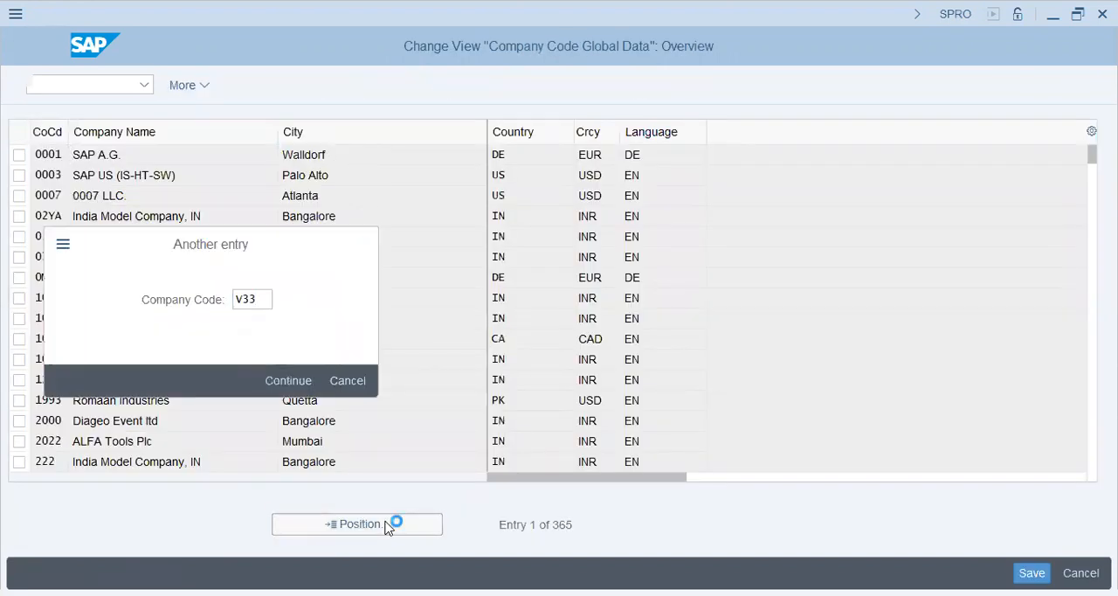
{"action": "key", "text": "Return"}
{"action": "double_click", "coordinate": [378, 152]}
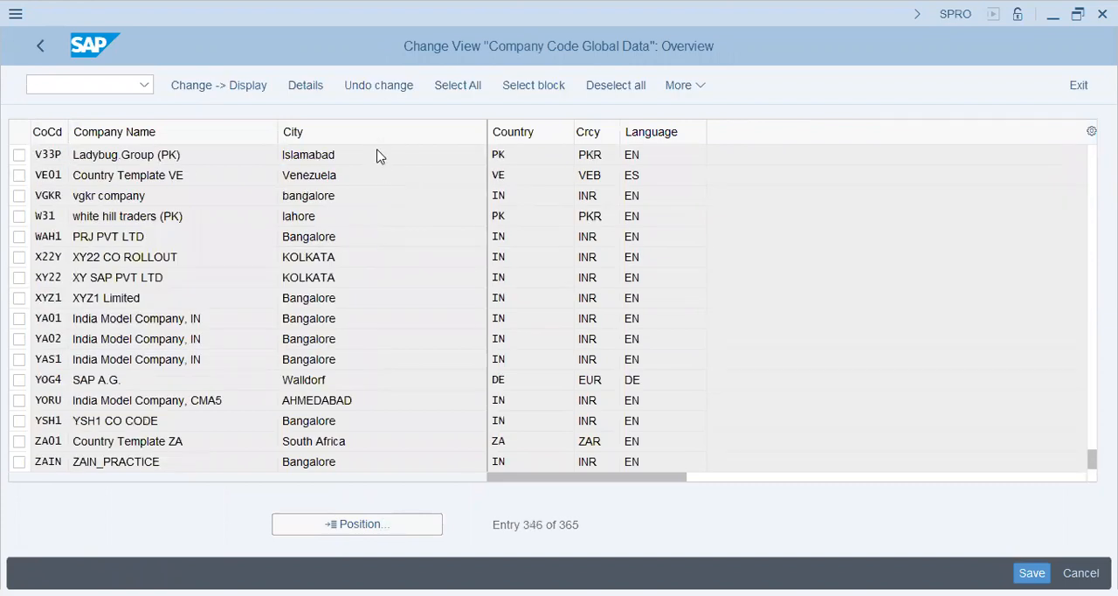
{"action": "left_click", "coordinate": [320, 234]}
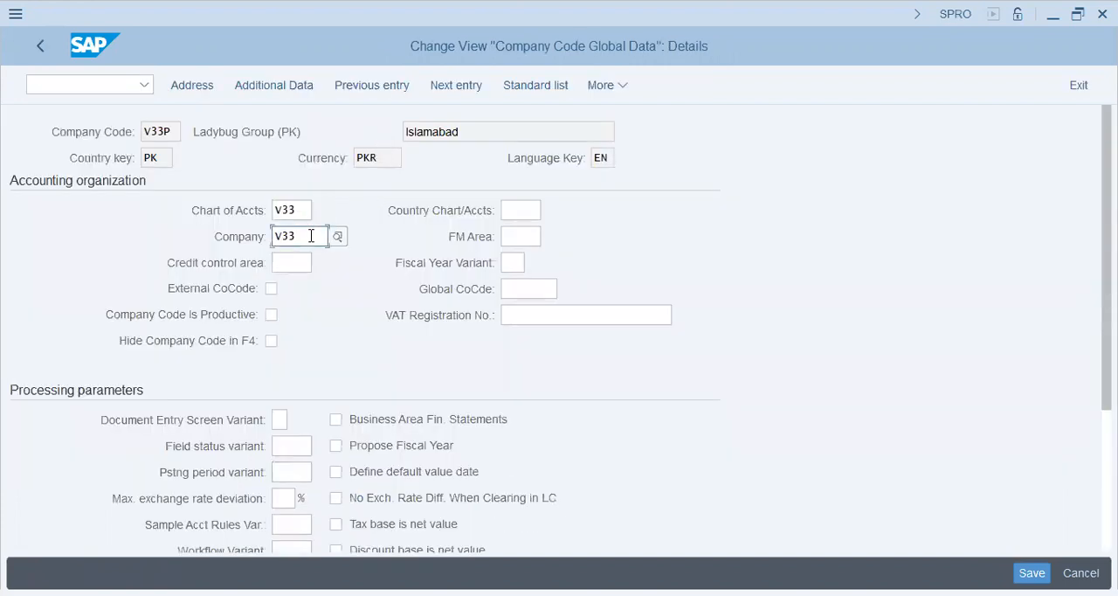
Check the chart of accounts, company code and company name in the V33P global data
{"action": "double_click", "coordinate": [302, 209]}
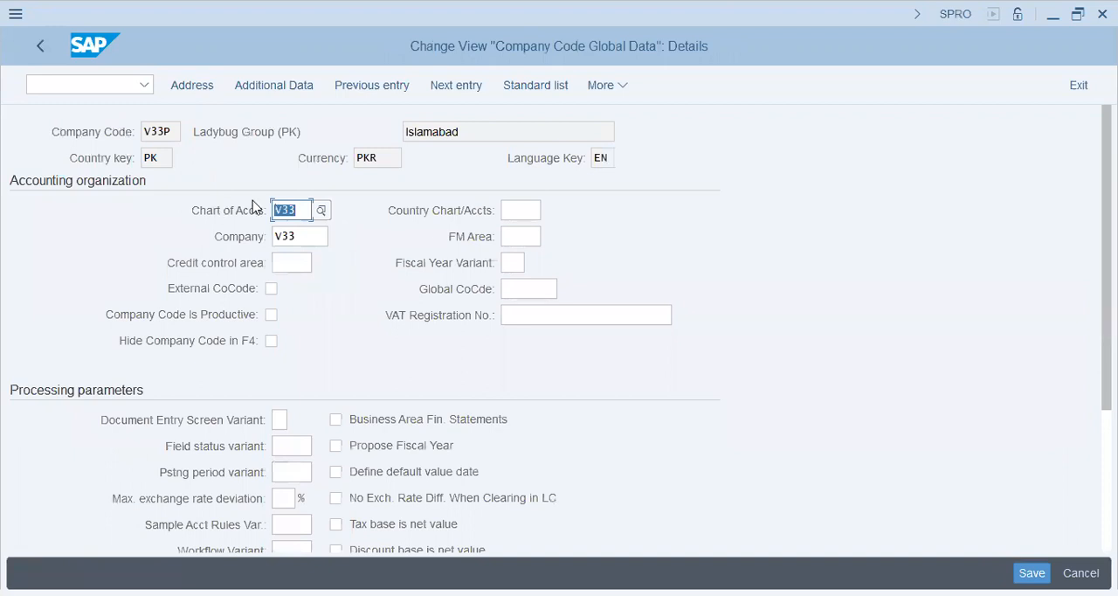
{"action": "left_click", "coordinate": [525, 210]}
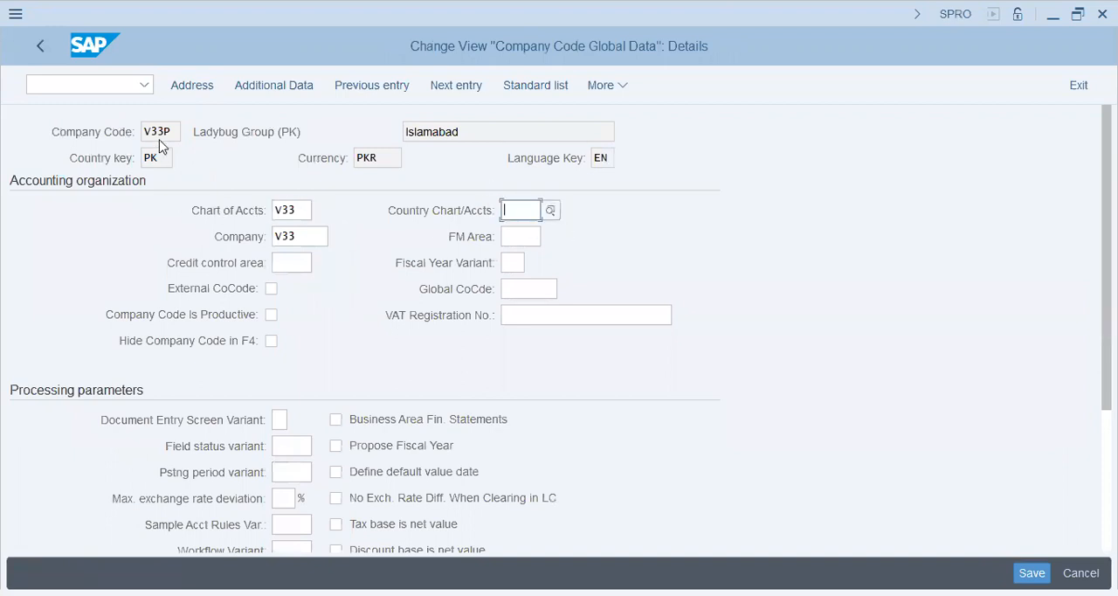
{"action": "left_click_drag", "start_coordinate": [180, 136], "coordinate": [18, 112]}
{"action": "left_click_drag", "start_coordinate": [303, 132], "coordinate": [181, 138]}
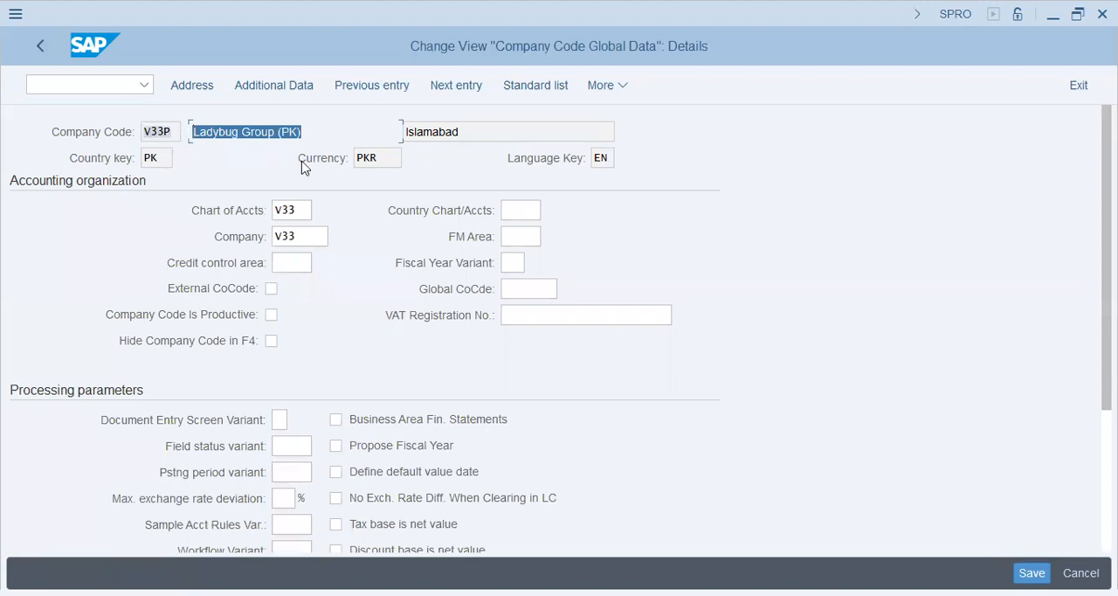
Set the fiscal year variant of company code V33P to V6 (July - June, 4 special periods)
{"action": "left_click", "coordinate": [521, 209]}
{"action": "left_click", "coordinate": [522, 236]}
{"action": "left_click", "coordinate": [513, 264]}
{"action": "type", "text": "V6"}
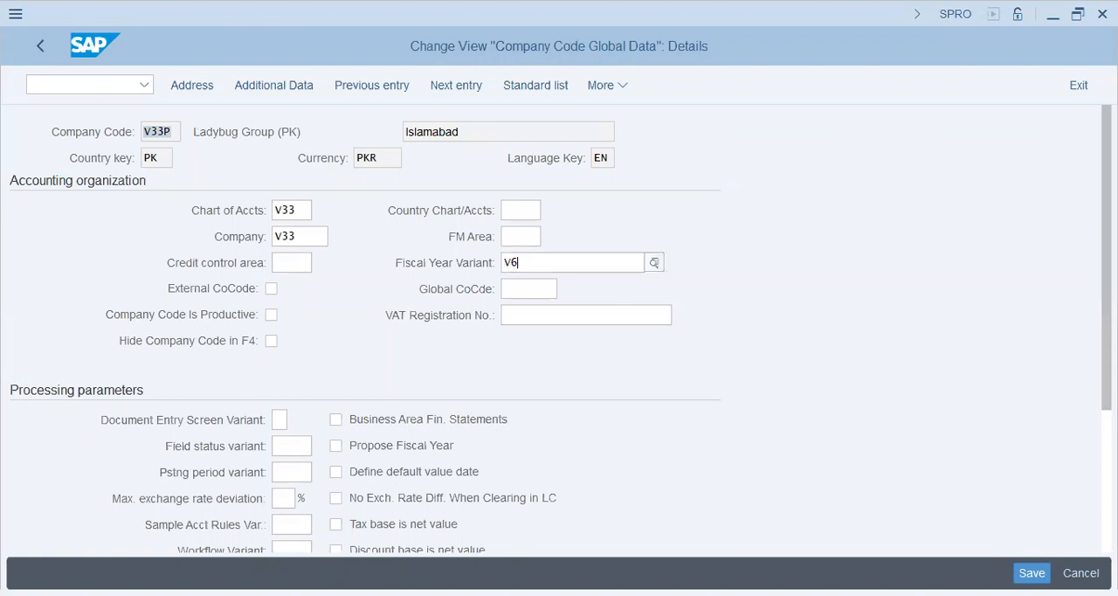
{"action": "key", "text": "Return"}
{"action": "left_click", "coordinate": [514, 266]}
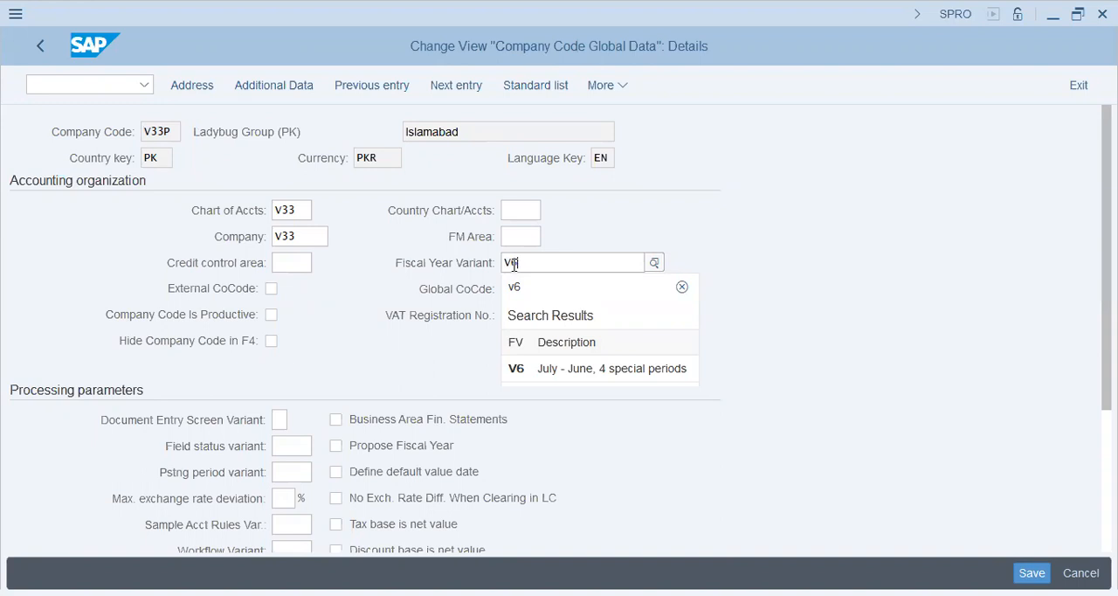
{"action": "key", "text": "Down"}
{"action": "key", "text": "Down"}
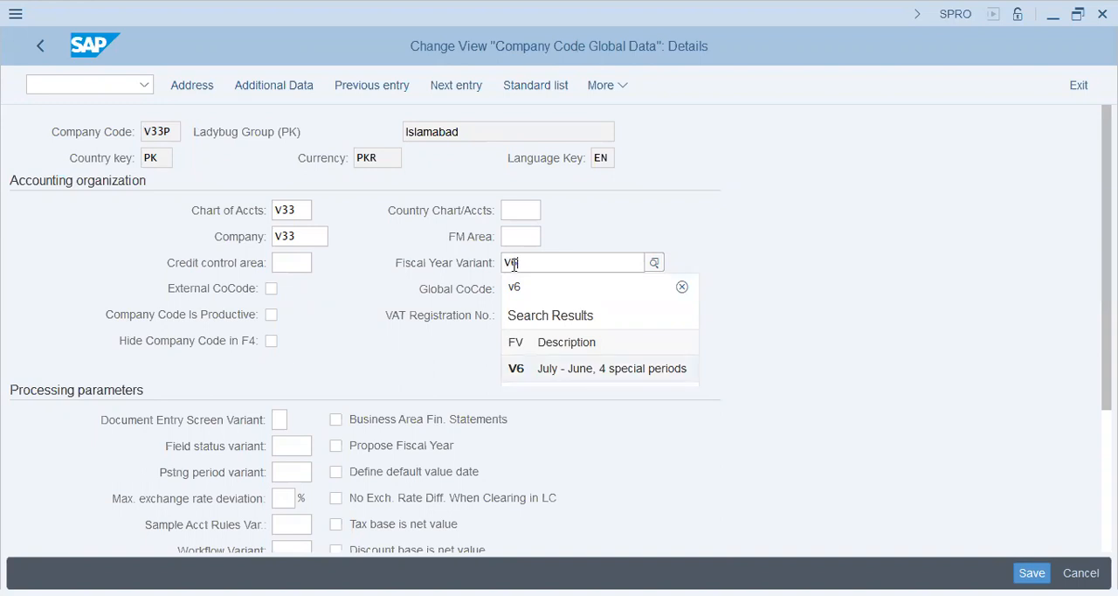
{"action": "key", "text": "Return"}
{"action": "key", "text": "Return"}
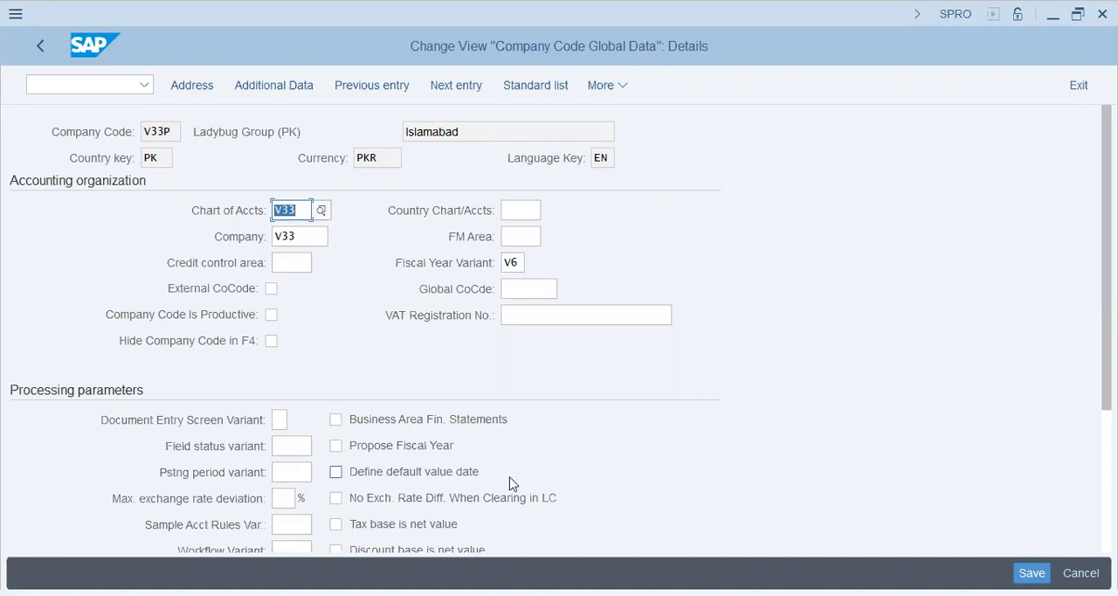
Enable Propose Fiscal Year and Enable Amount Split in the processing parameters of V33P
{"action": "left_click", "coordinate": [407, 446]}
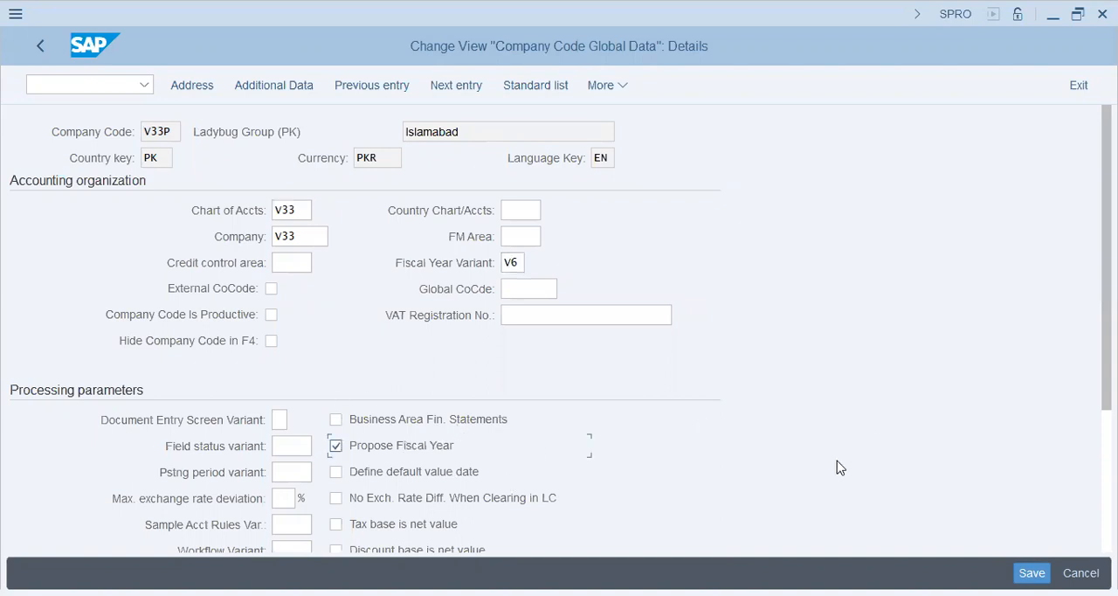
{"action": "scroll", "coordinate": [522, 237], "scroll_direction": "down", "scroll_amount": 5}
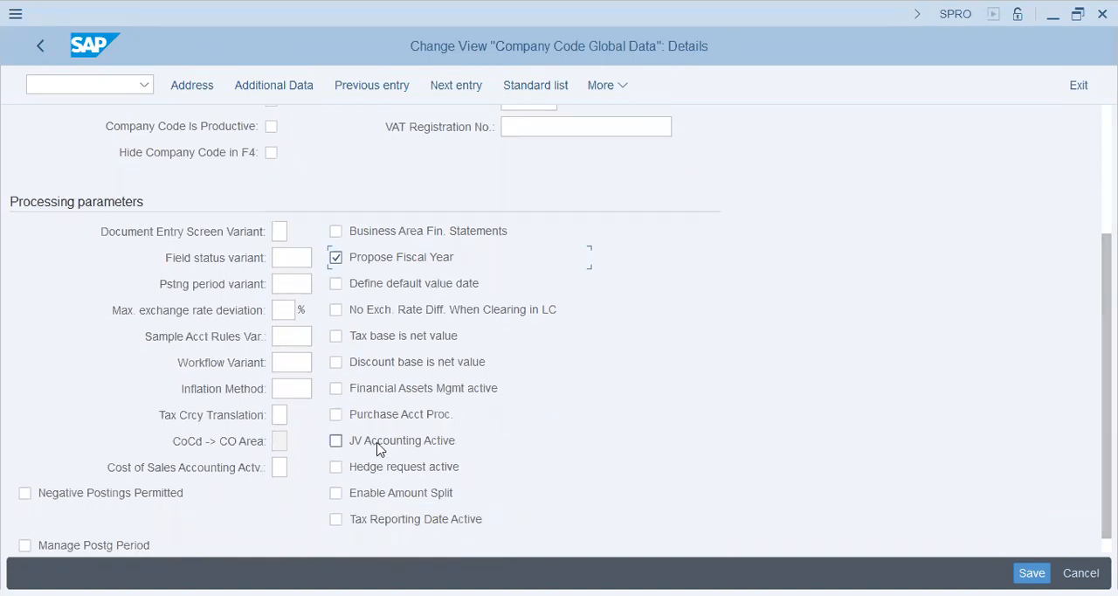
{"action": "left_click", "coordinate": [380, 500]}
{"action": "scroll", "coordinate": [567, 445], "scroll_direction": "down", "scroll_amount": 1}
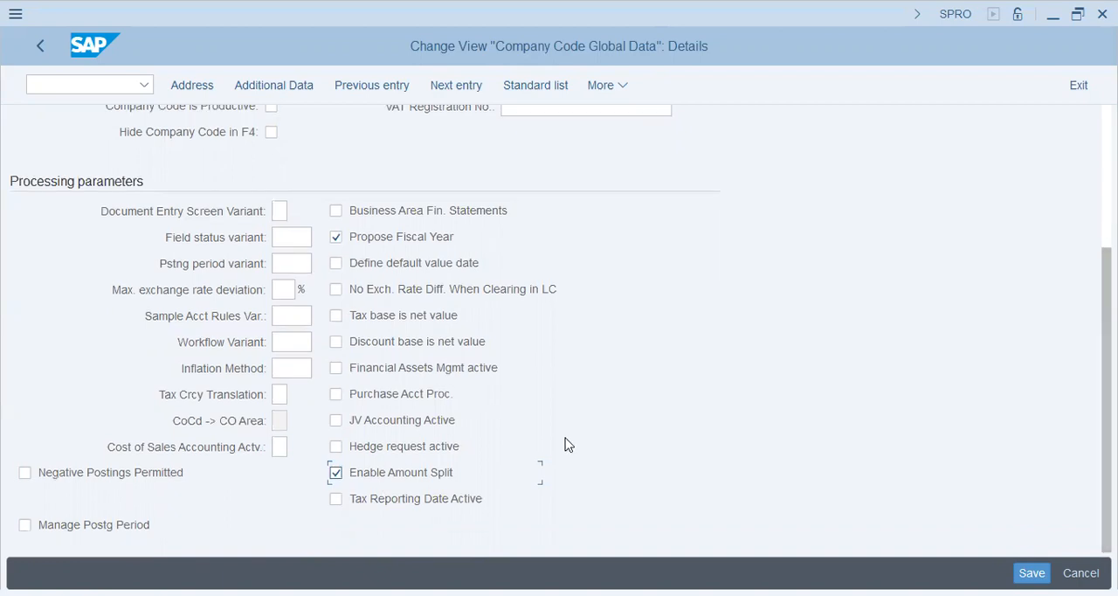
Enable Negative Postings Permitted and Manage Postg Period for V33P, and save the global data under the proposed V33 LADYBUG Group (USA) request
{"action": "left_click", "coordinate": [61, 476]}
{"action": "left_click", "coordinate": [76, 530]}
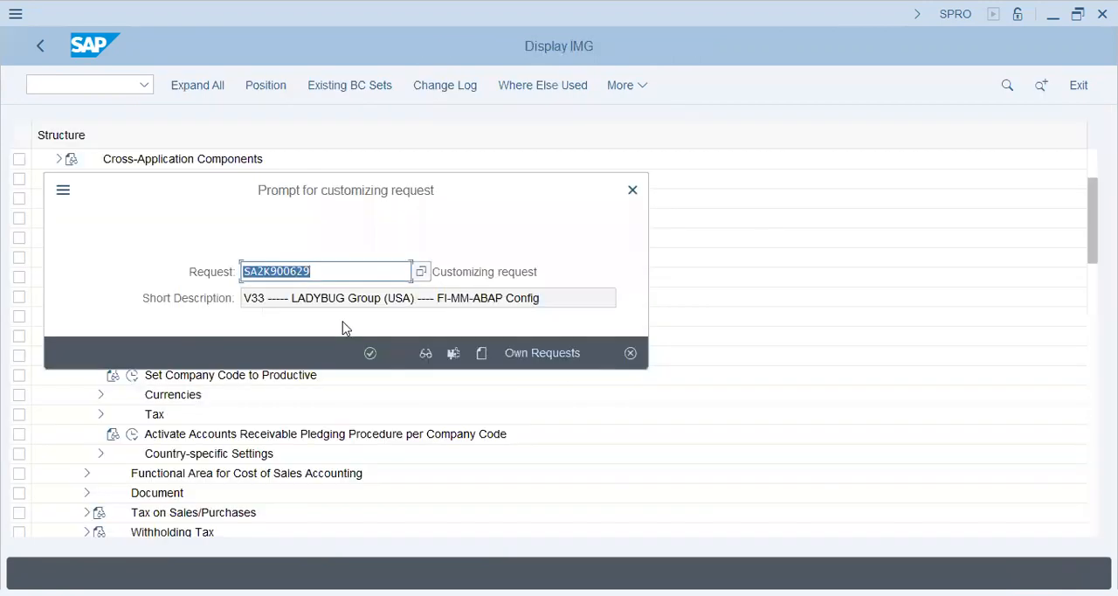
{"action": "left_click", "coordinate": [371, 353]}
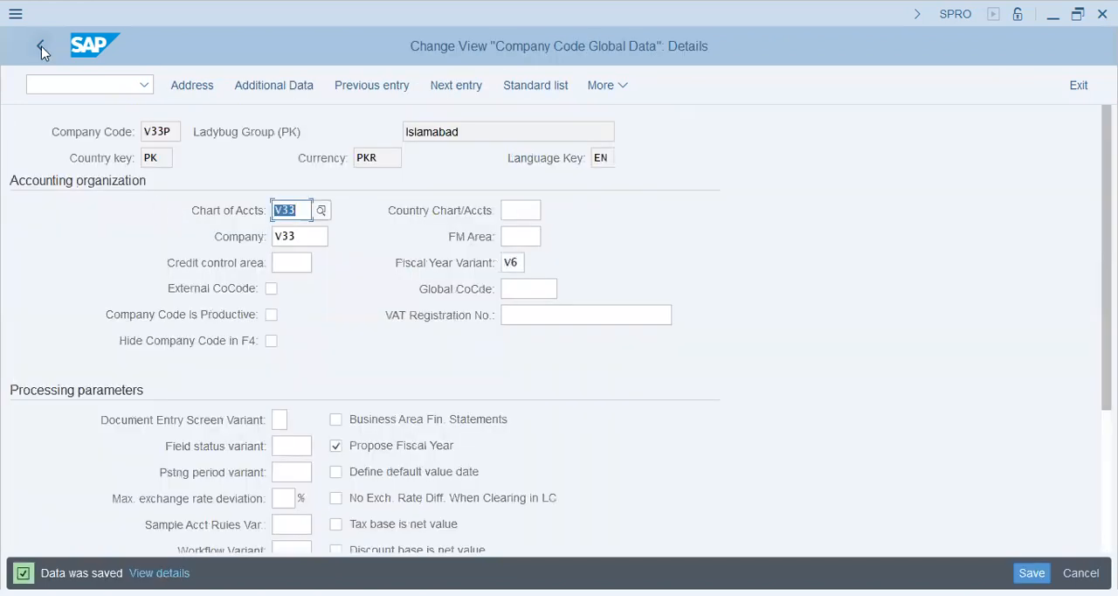
{"action": "left_click", "coordinate": [26, 45]}
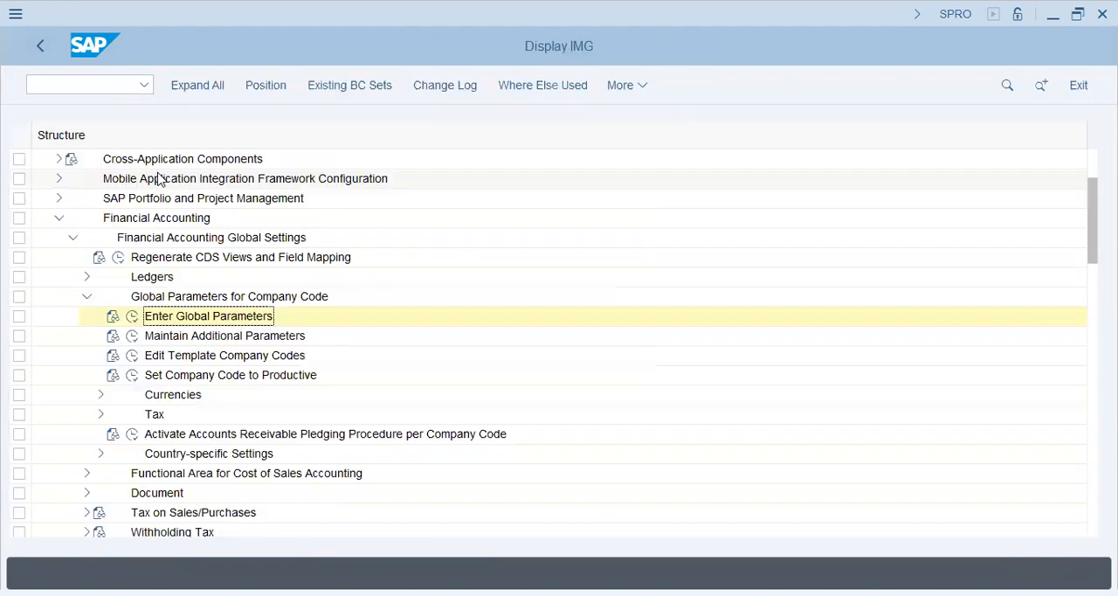
Collapse the global parameters, Financial Accounting Global Settings and Financial Accounting branches of the customizing structure
{"action": "left_click", "coordinate": [87, 299]}
{"action": "left_click", "coordinate": [71, 238]}
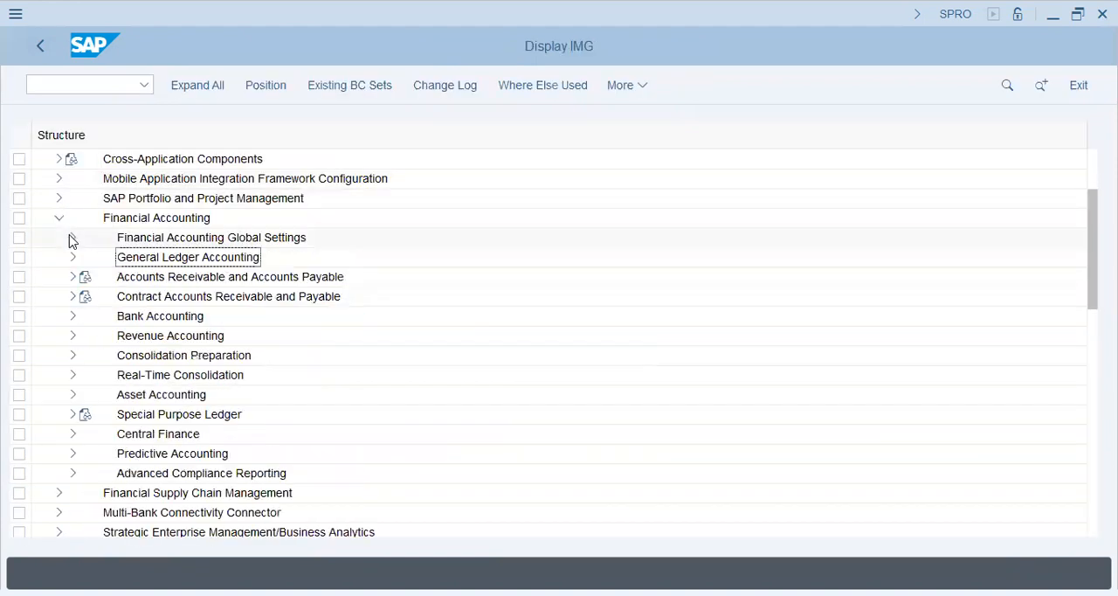
{"action": "left_click", "coordinate": [57, 219]}
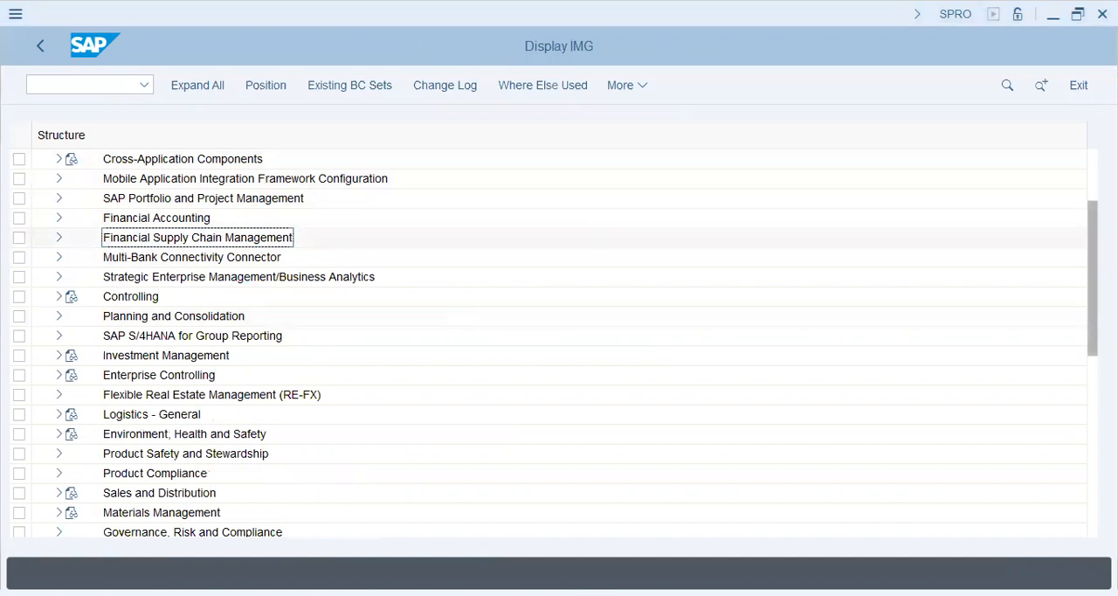
Open the Maintain Controlling Area activity under Enterprise Structure, Definition, Controlling in the customizing structure
{"action": "scroll", "coordinate": [516, 210], "scroll_direction": "up", "scroll_amount": 2}
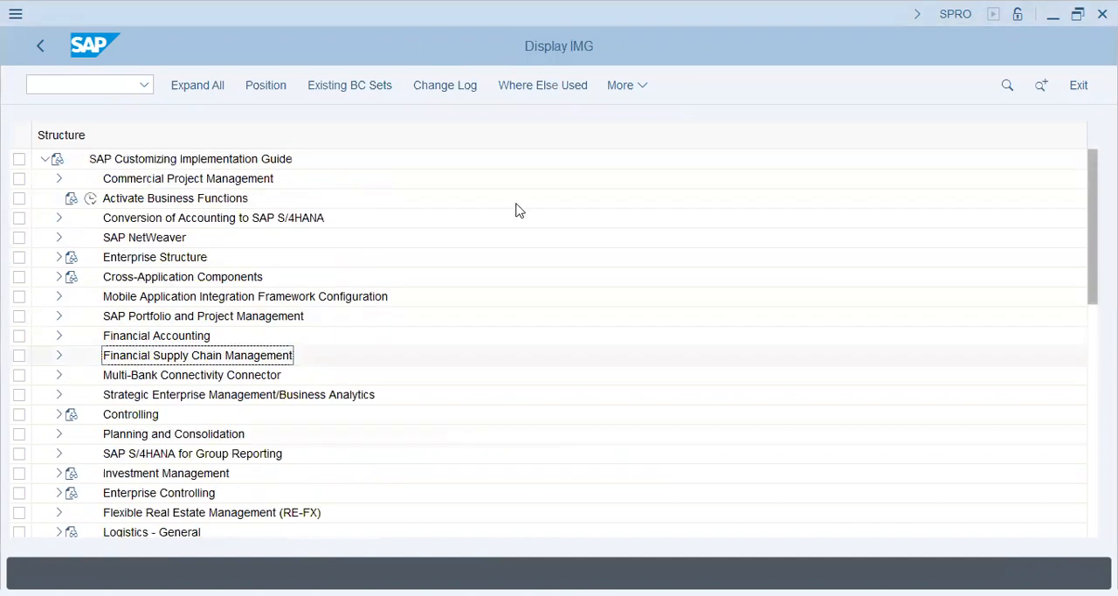
{"action": "left_click", "coordinate": [59, 257]}
{"action": "left_click", "coordinate": [72, 297]}
{"action": "left_click", "coordinate": [163, 320]}
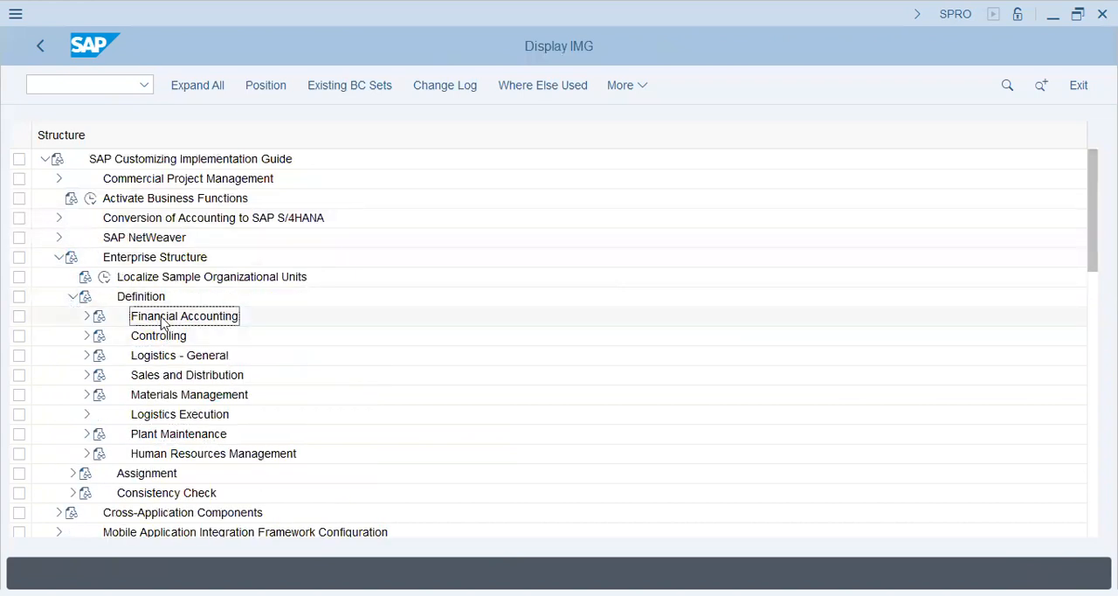
{"action": "left_click", "coordinate": [87, 335]}
{"action": "left_click", "coordinate": [183, 354]}
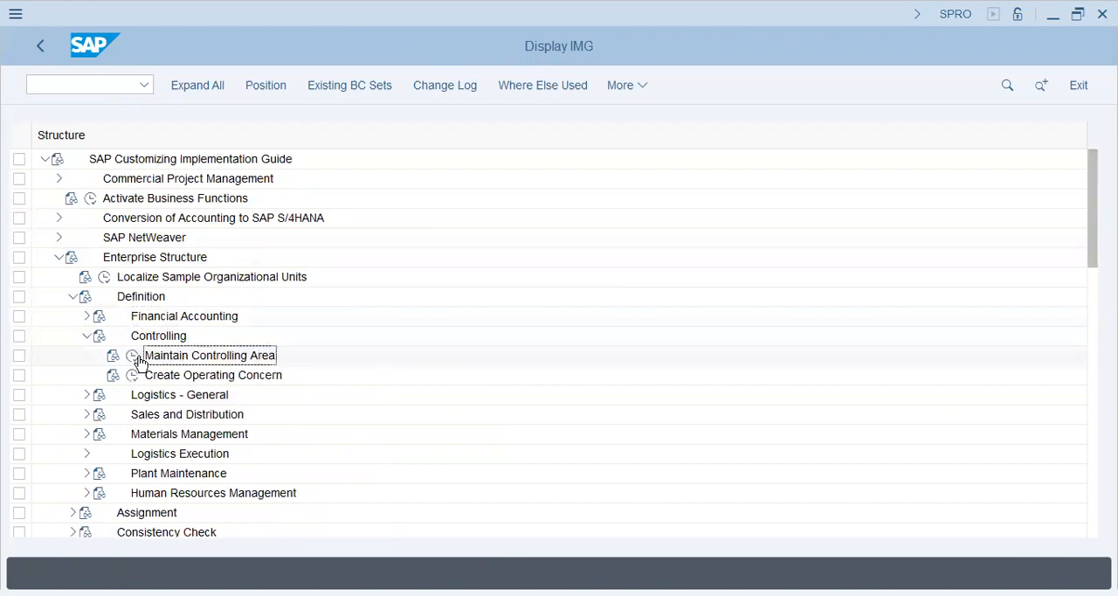
{"action": "left_click", "coordinate": [132, 355]}
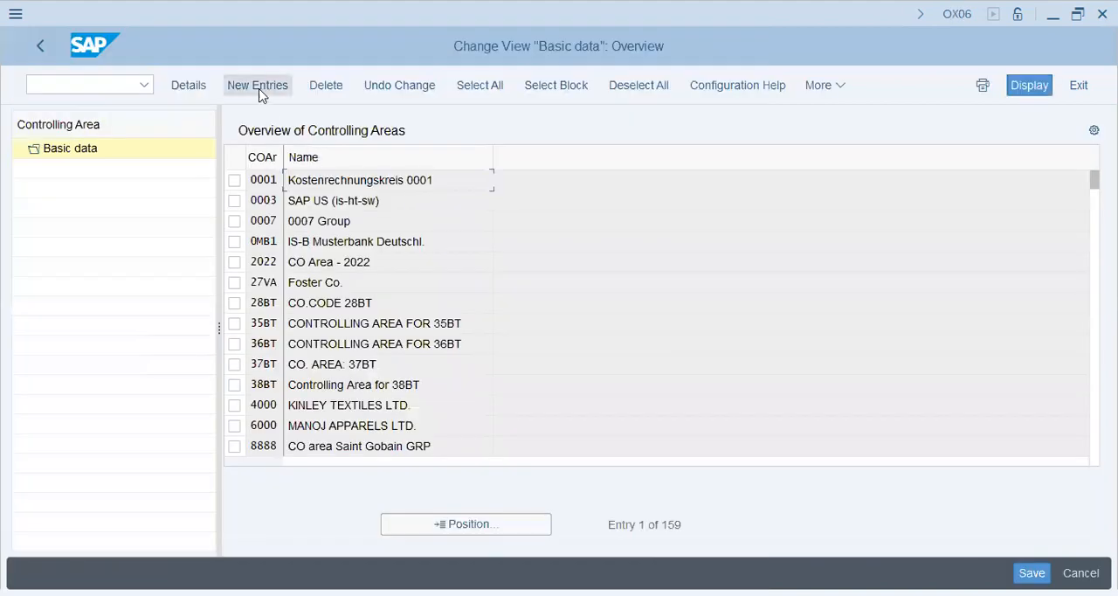
Add a new controlling area entry that takes its key, name, currency, chart of accounts and fiscal year variant from company code V33P
{"action": "left_click", "coordinate": [259, 87]}
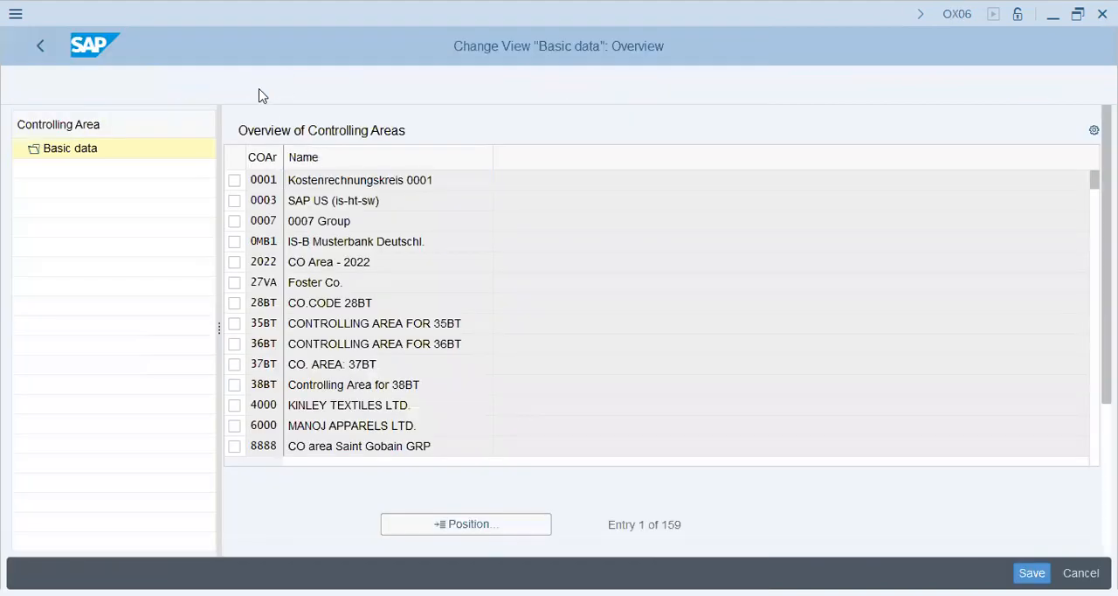
{"action": "type", "text": "v33"}
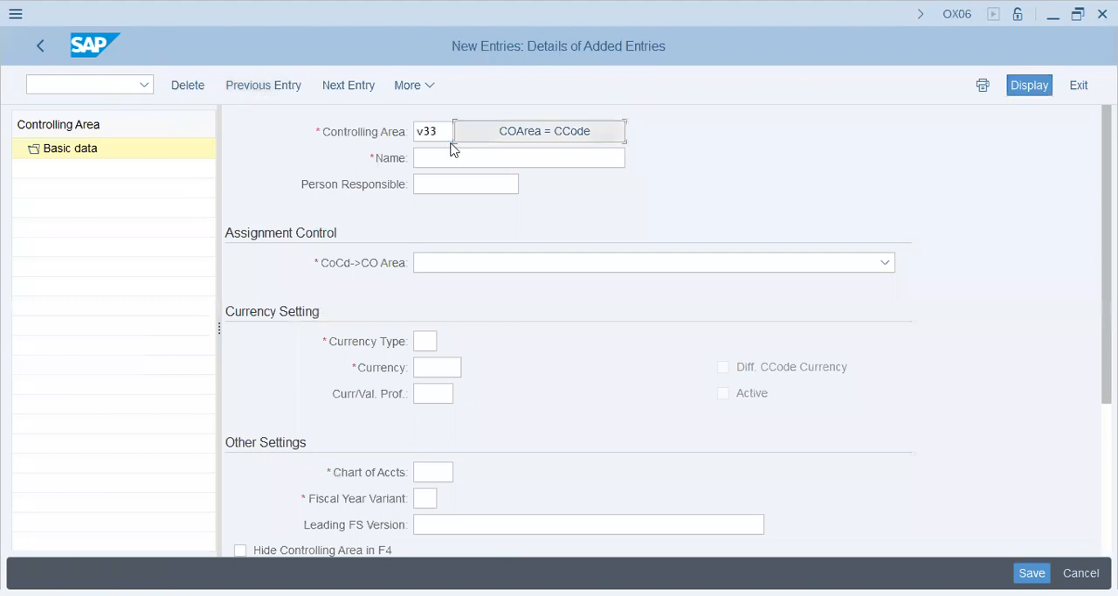
{"action": "left_click", "coordinate": [529, 134]}
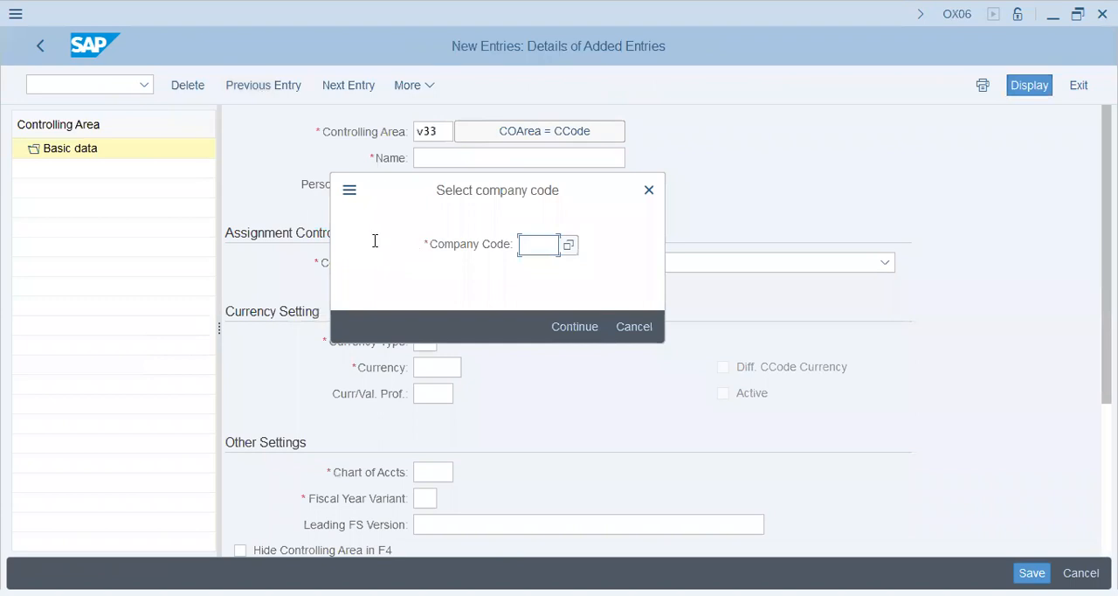
{"action": "type", "text": "v33p"}
{"action": "key", "text": "Return"}
{"action": "left_click", "coordinate": [557, 316]}
{"action": "left_click", "coordinate": [442, 471]}
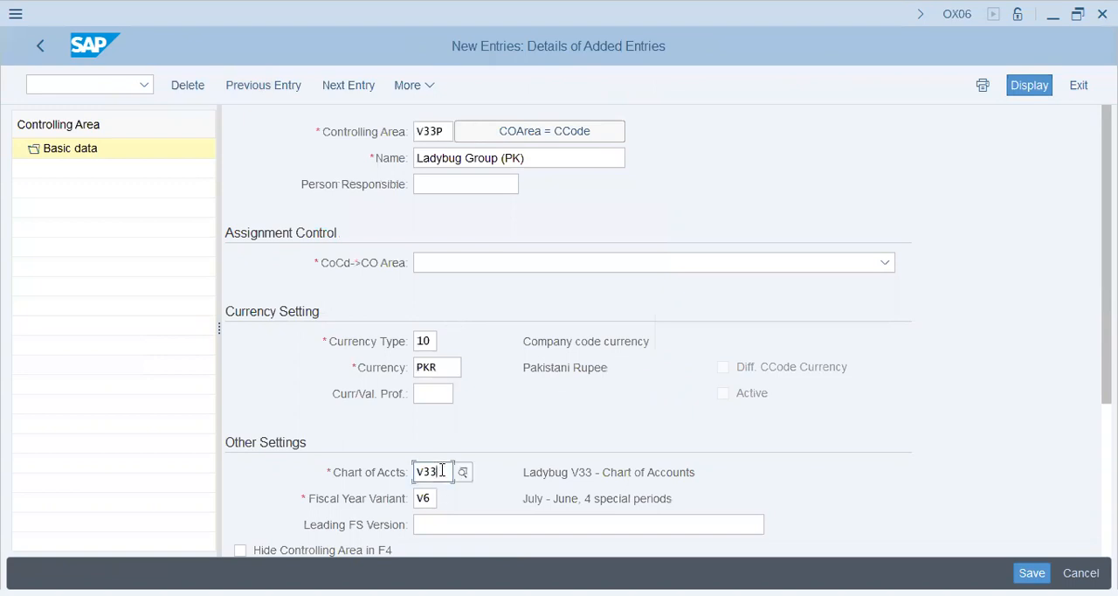
{"action": "double_click", "coordinate": [424, 498]}
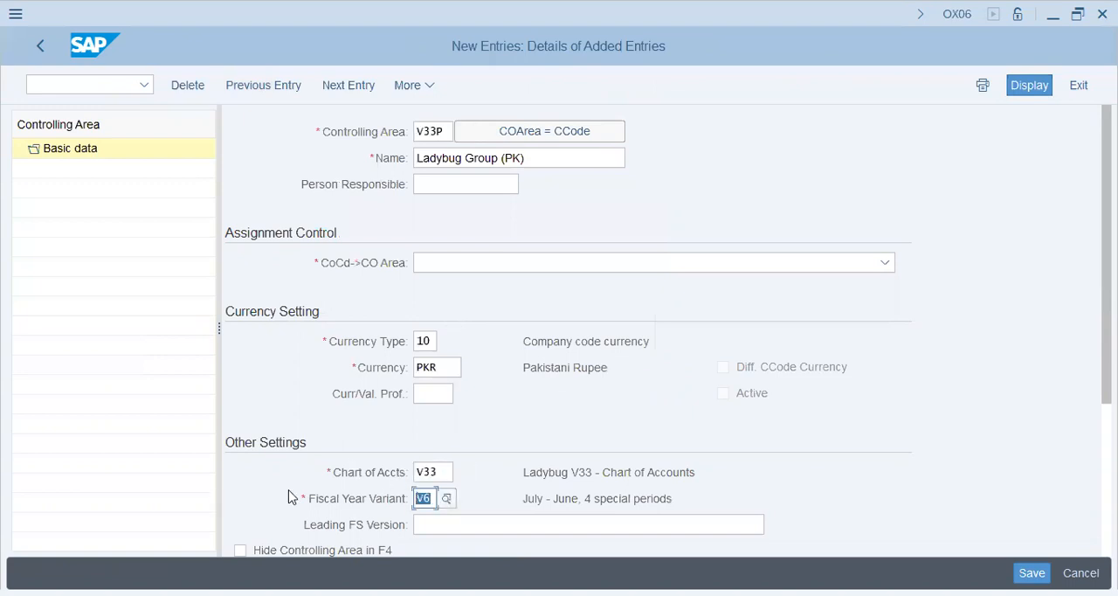
{"action": "left_click", "coordinate": [450, 471]}
{"action": "left_click", "coordinate": [430, 344]}
{"action": "scroll", "coordinate": [669, 330], "scroll_direction": "down", "scroll_amount": 3}
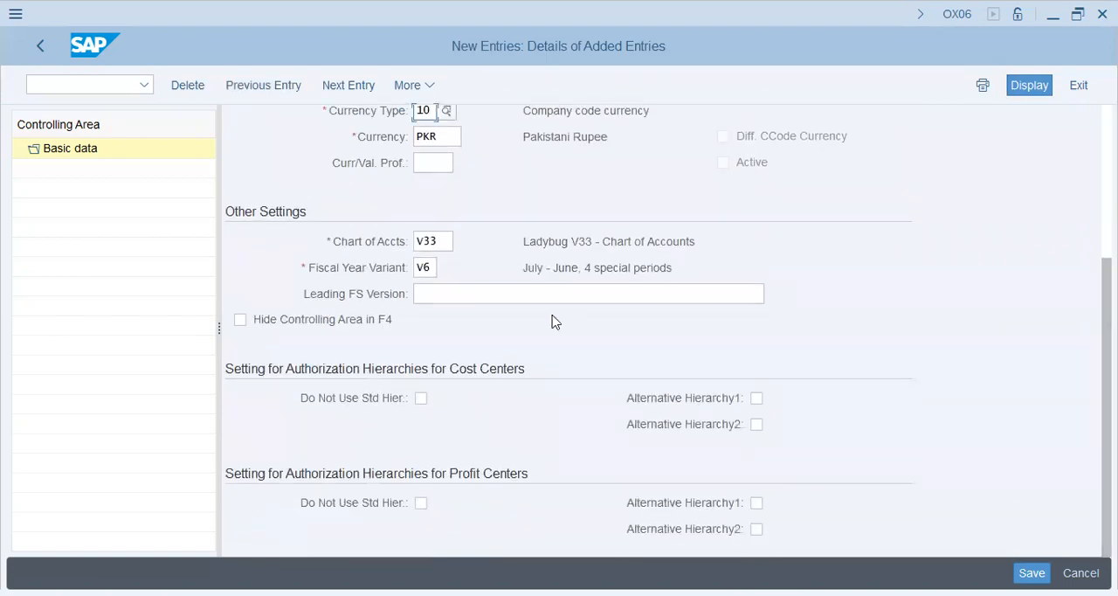
Set the leading FS version to INT and the assignment control to Controlling area same as company code, and save the controlling area
{"action": "left_click", "coordinate": [480, 290]}
{"action": "type", "text": "INT"}
{"action": "key", "text": "Tab"}
{"action": "left_click", "coordinate": [1021, 570]}
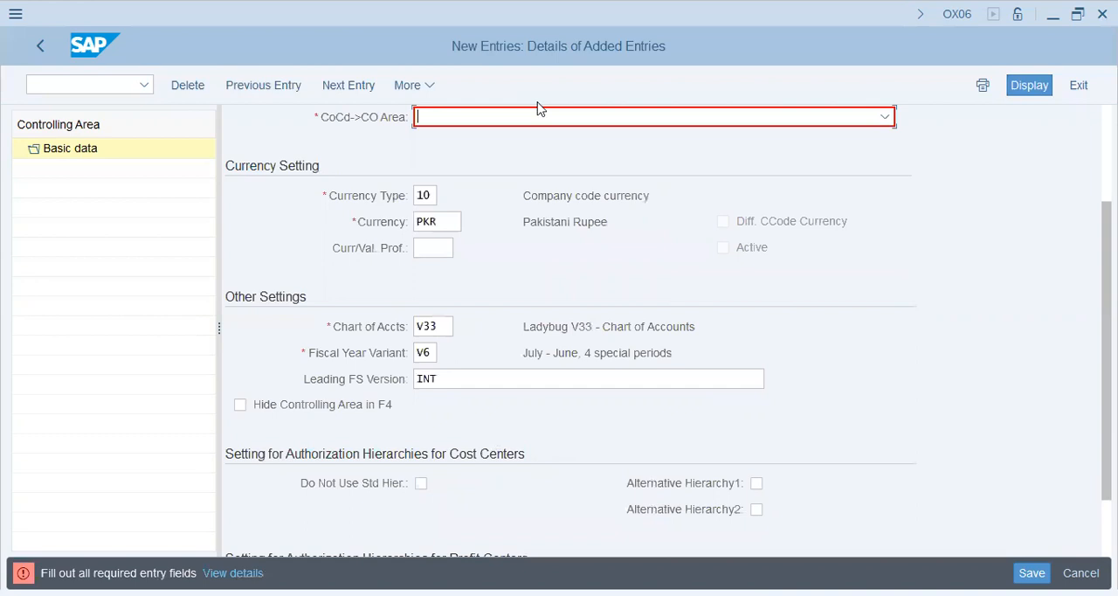
{"action": "left_click", "coordinate": [465, 123]}
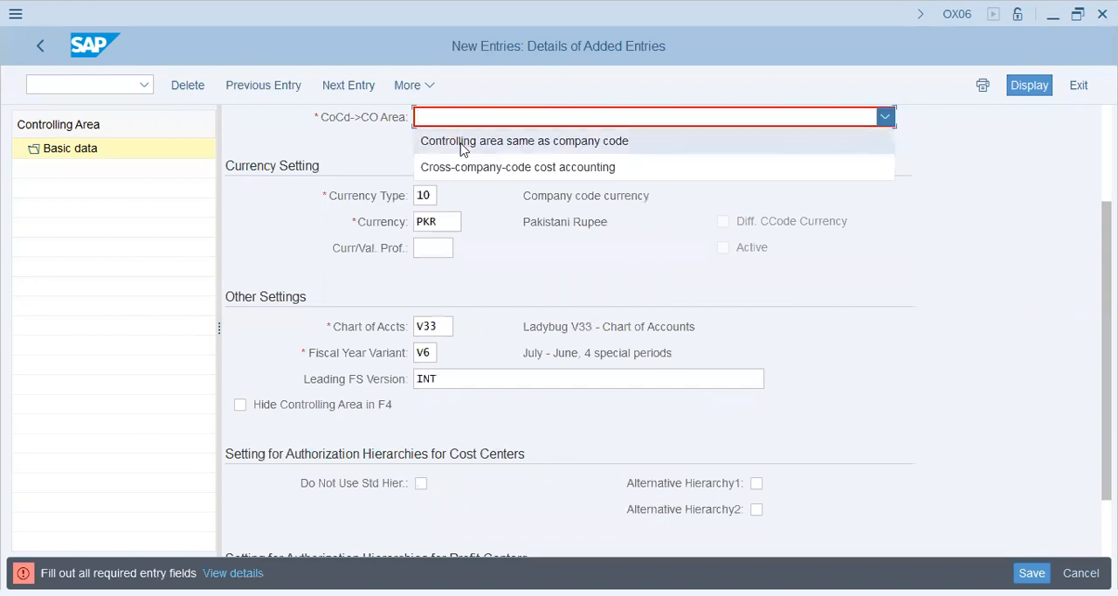
{"action": "left_click", "coordinate": [462, 142]}
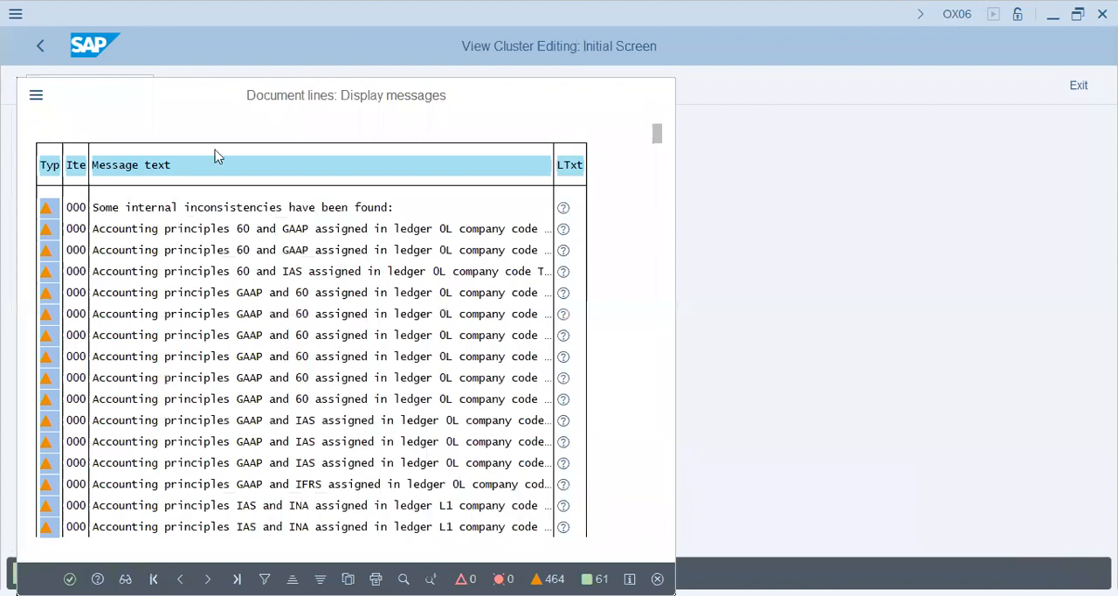
{"action": "key", "text": "Return"}
Run transaction OKKP and open the basic data details of controlling area V33P
{"action": "left_click", "coordinate": [91, 84]}
{"action": "type", "text": "/NOKKP"}
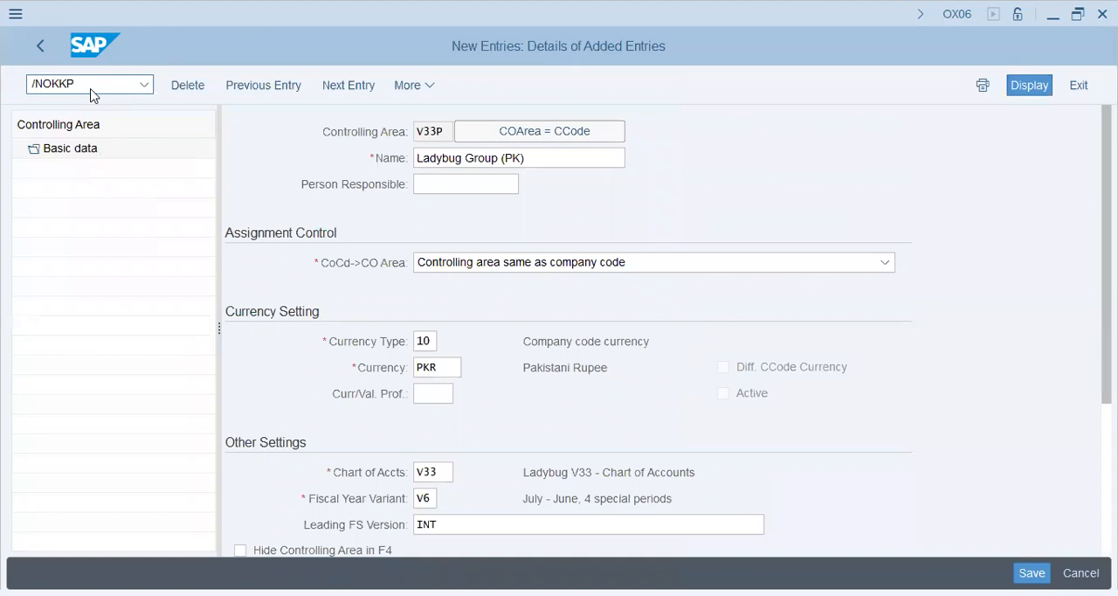
{"action": "key", "text": "Return"}
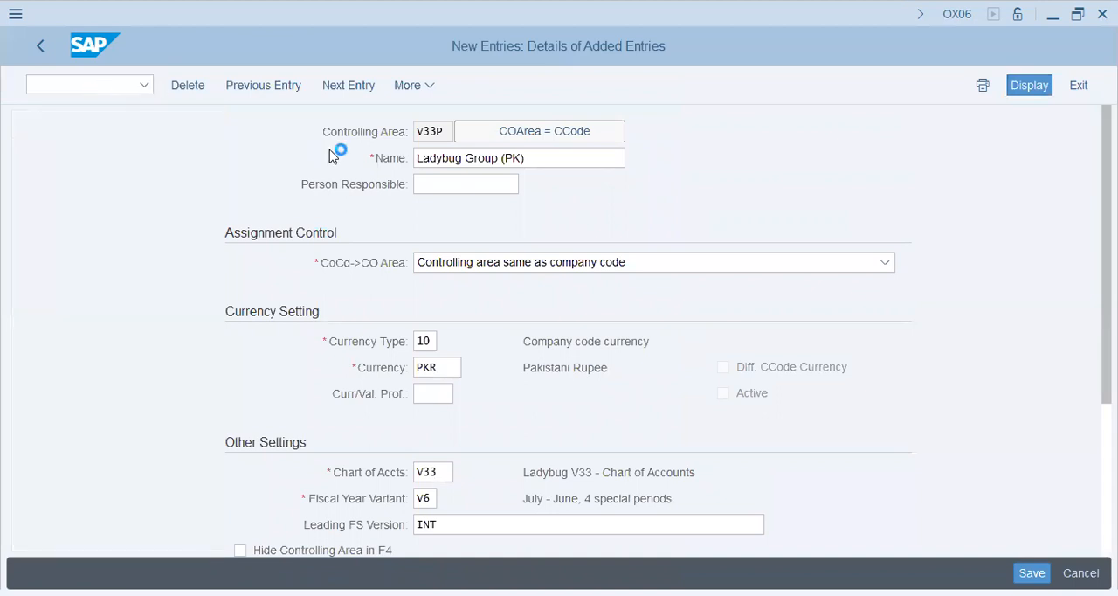
{"action": "left_click", "coordinate": [408, 529]}
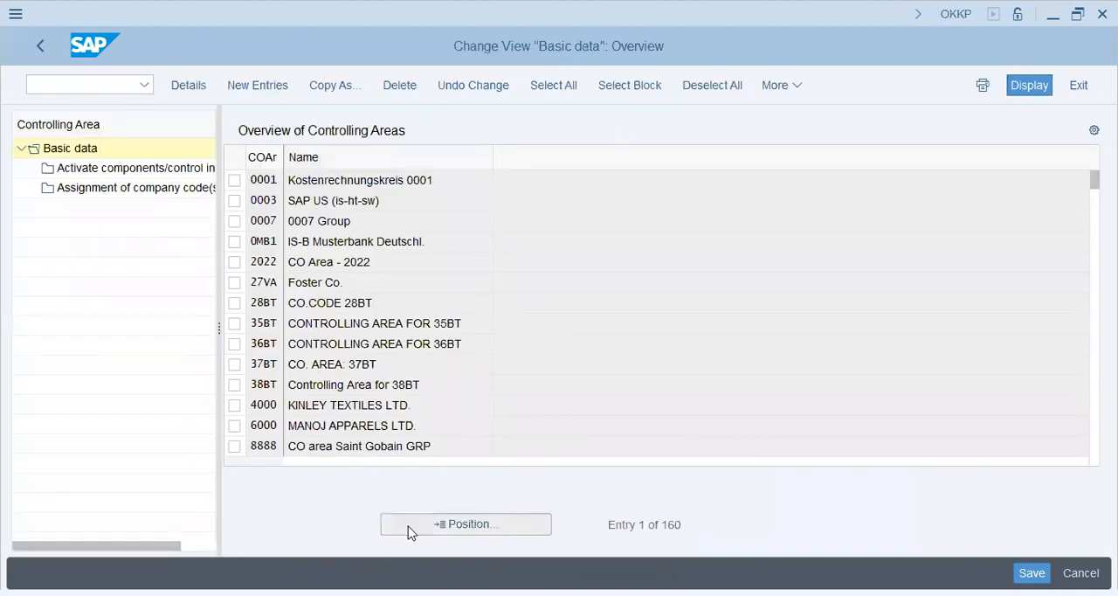
{"action": "left_click", "coordinate": [411, 528]}
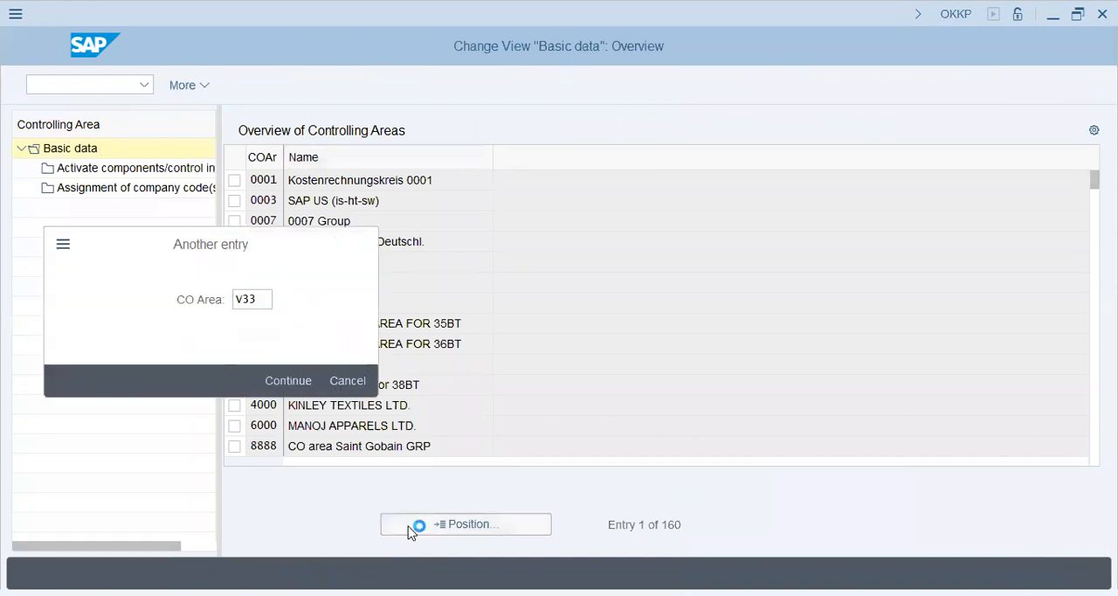
{"action": "key", "text": "Return"}
{"action": "left_click", "coordinate": [234, 180]}
{"action": "left_click", "coordinate": [329, 181]}
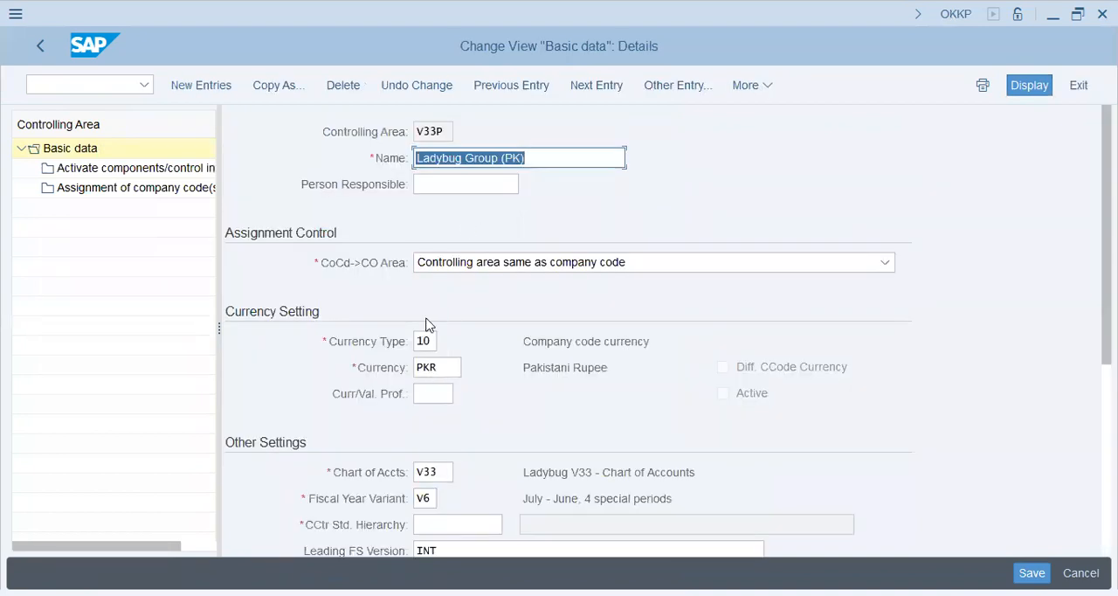
Set the cost center standard hierarchy to V33P and have the system create it as the standard hierarchy
{"action": "left_click", "coordinate": [426, 529]}
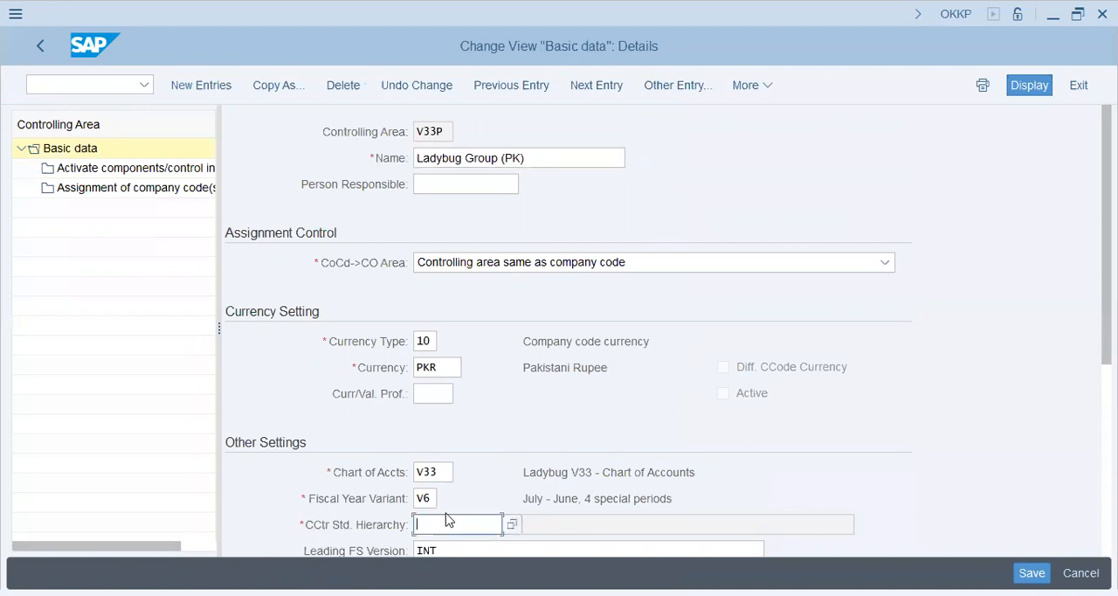
{"action": "type", "text": "v33p"}
{"action": "key", "text": "Return"}
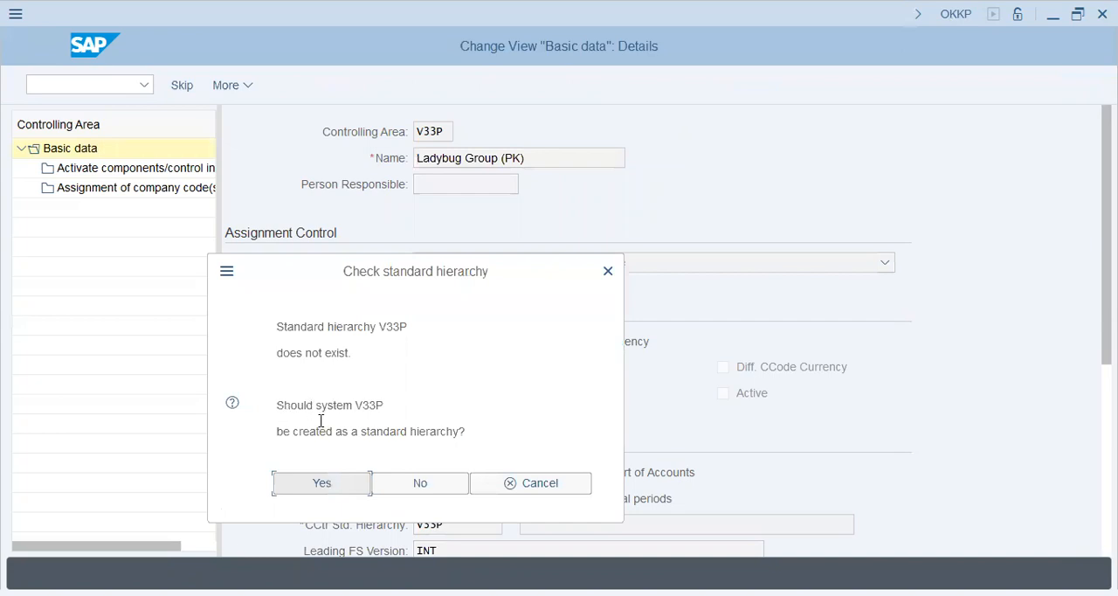
{"action": "left_click", "coordinate": [312, 486]}
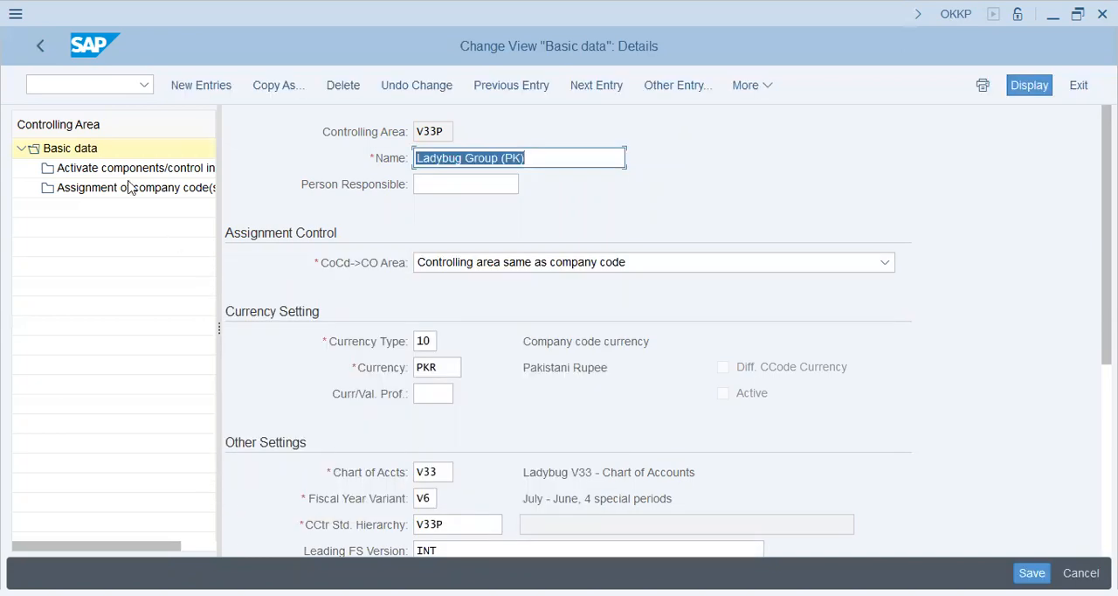
Add a new components and control indicators entry for controlling area V33P with fiscal year 2022
{"action": "left_click", "coordinate": [113, 167]}
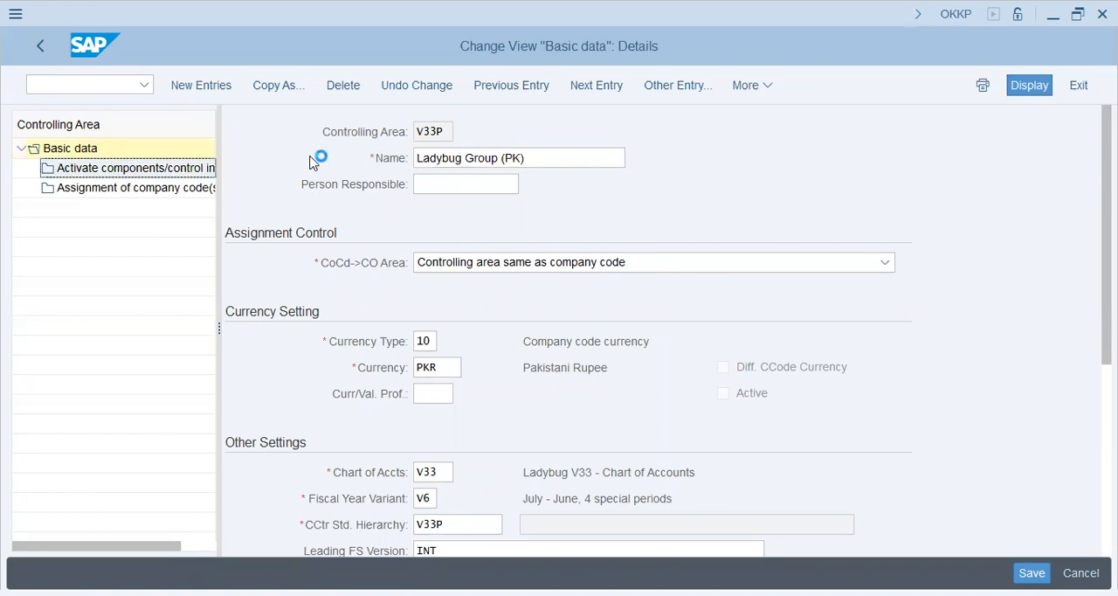
{"action": "left_click", "coordinate": [322, 485]}
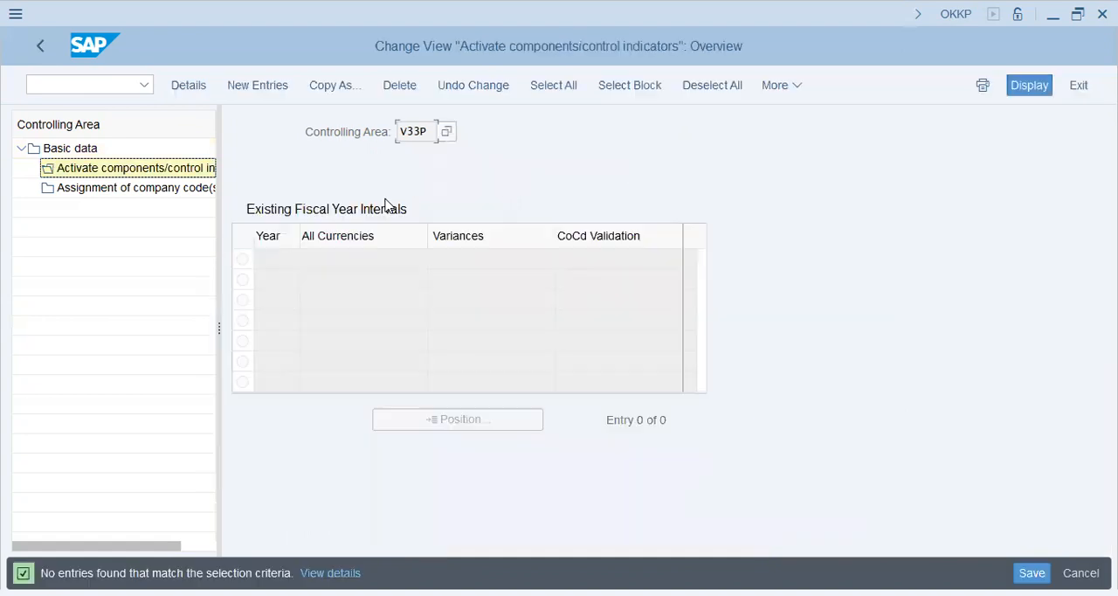
{"action": "left_click", "coordinate": [257, 84]}
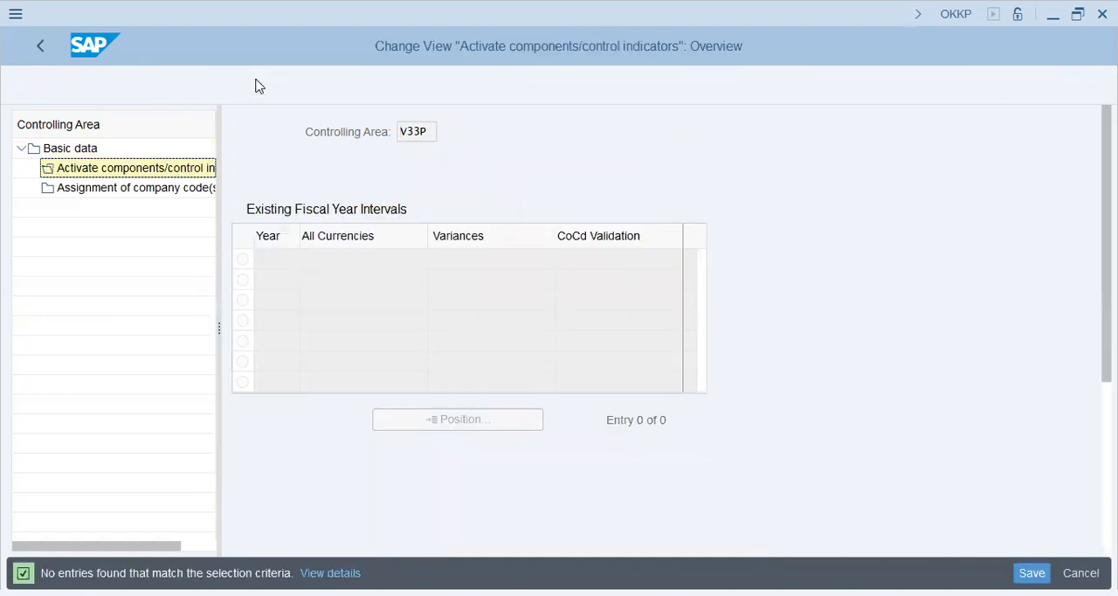
{"action": "type", "text": "200"}
{"action": "key", "text": "Tab"}
{"action": "key", "text": "shift+Tab"}
{"action": "type", "text": "2022"}
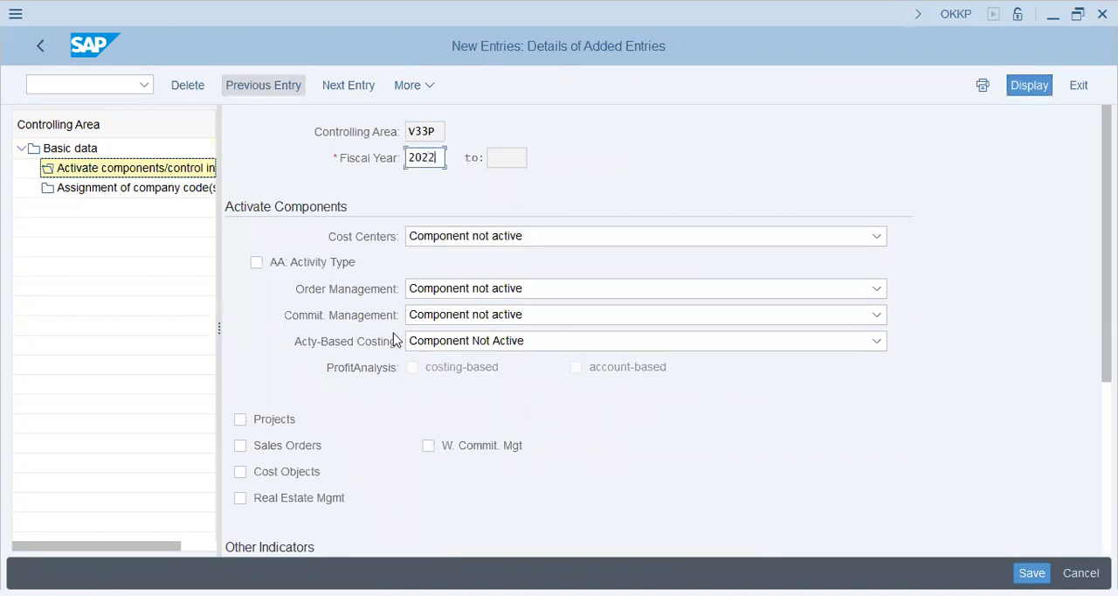
Set Cost Centers to Component active, enable Sales Orders and Cost Objects, and save under the proposed V33 LADYBUG Group (USA) request
{"action": "left_click", "coordinate": [463, 237]}
{"action": "left_click", "coordinate": [459, 287]}
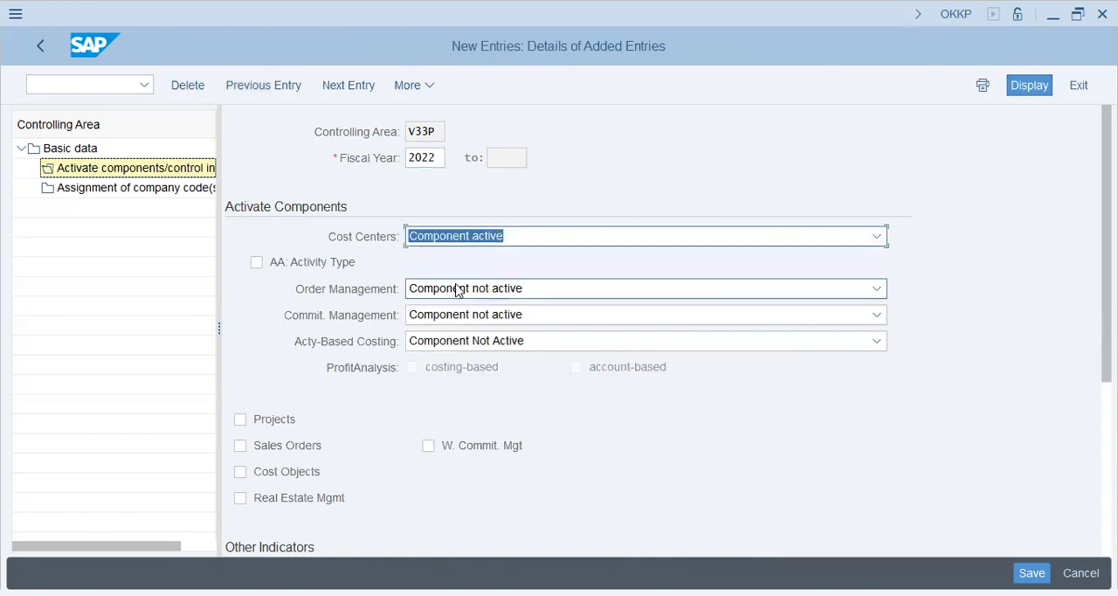
{"action": "left_click", "coordinate": [270, 448]}
{"action": "left_click", "coordinate": [270, 474]}
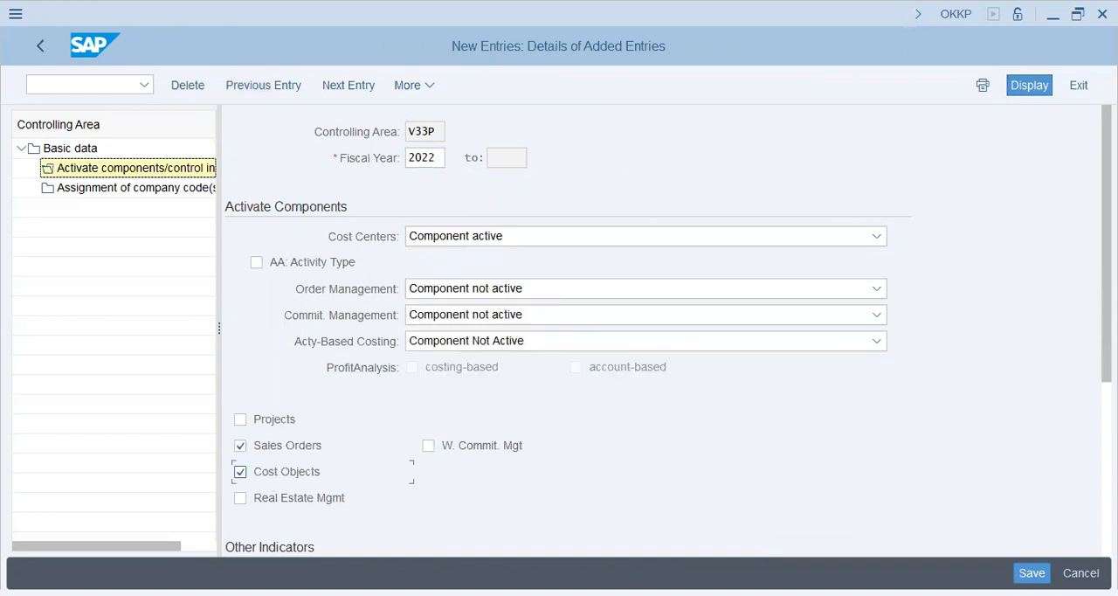
{"action": "key", "text": "ctrl+s"}
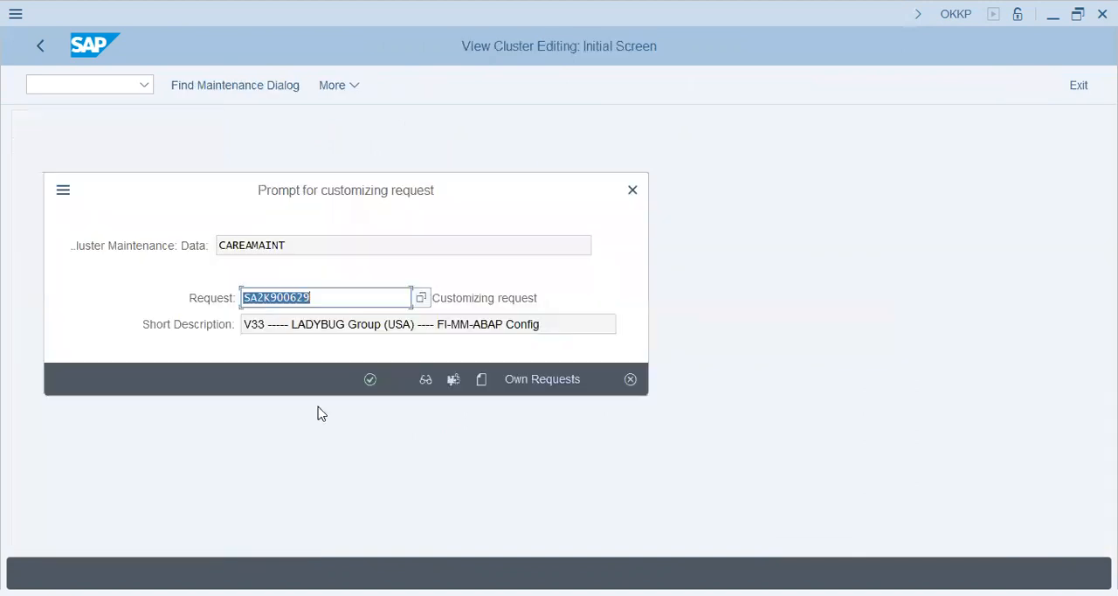
{"action": "left_click", "coordinate": [370, 380]}
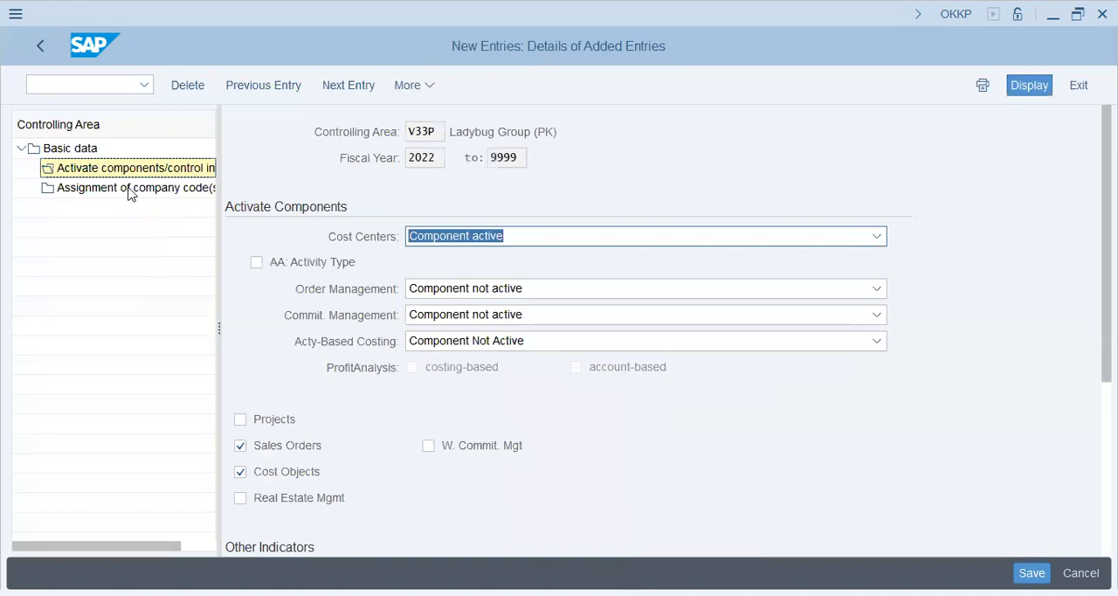
Assign company code V33P to controlling area V33P and save the assignment
{"action": "left_click", "coordinate": [129, 190]}
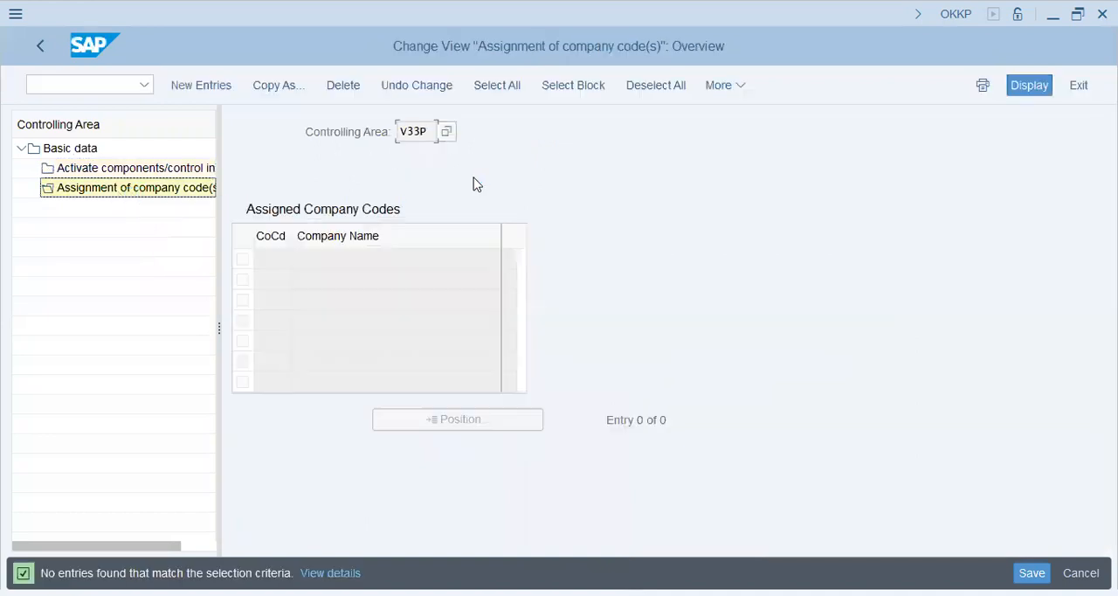
{"action": "left_click", "coordinate": [201, 85]}
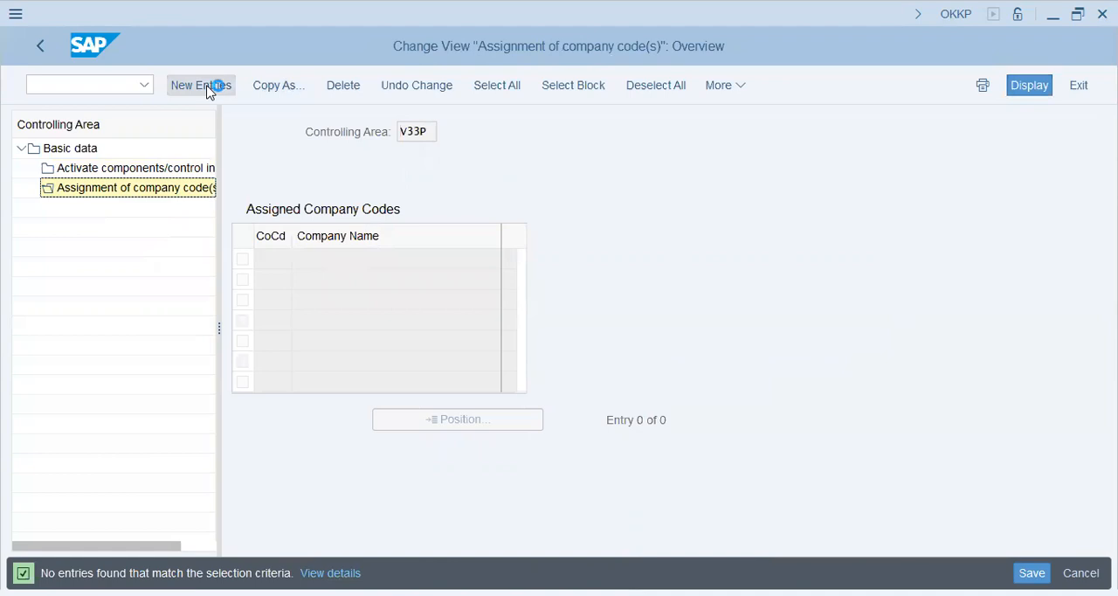
{"action": "type", "text": "v33p"}
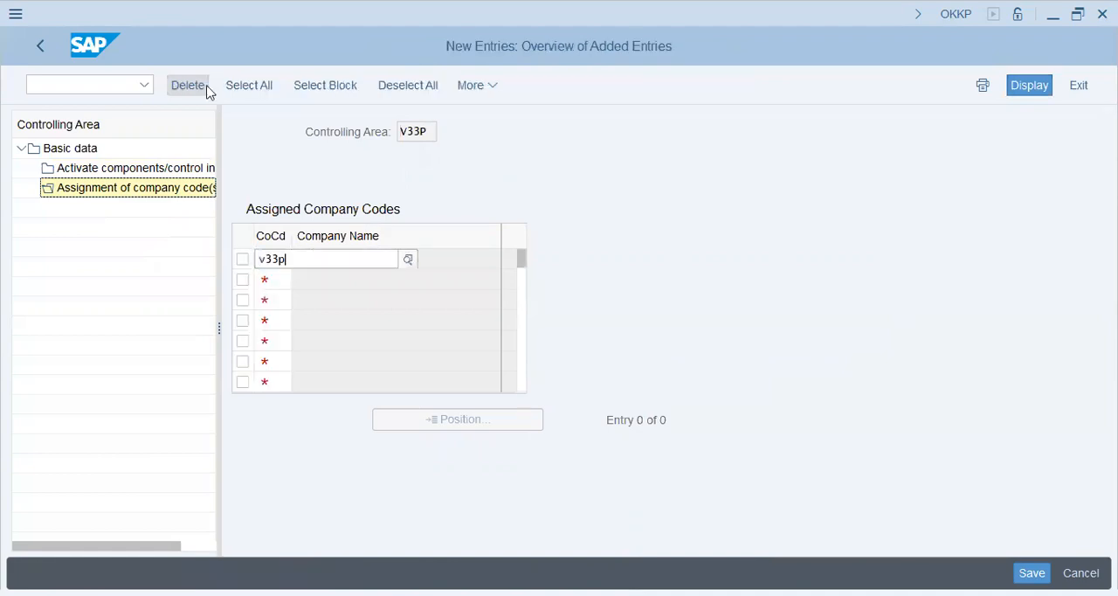
{"action": "key", "text": "Return"}
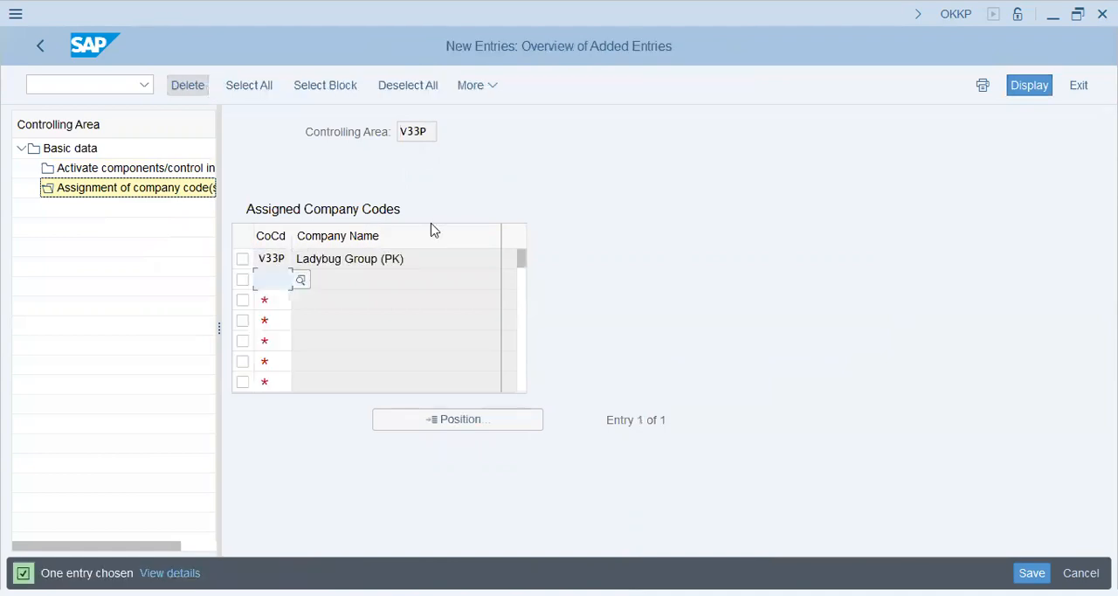
{"action": "left_click", "coordinate": [429, 257]}
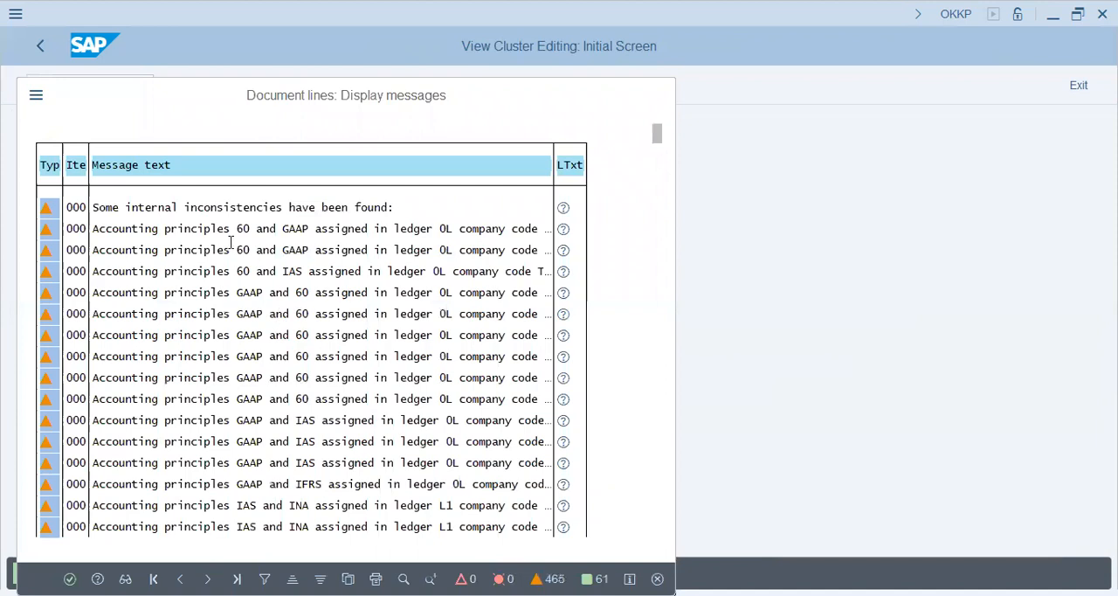
{"action": "key", "text": "Return"}
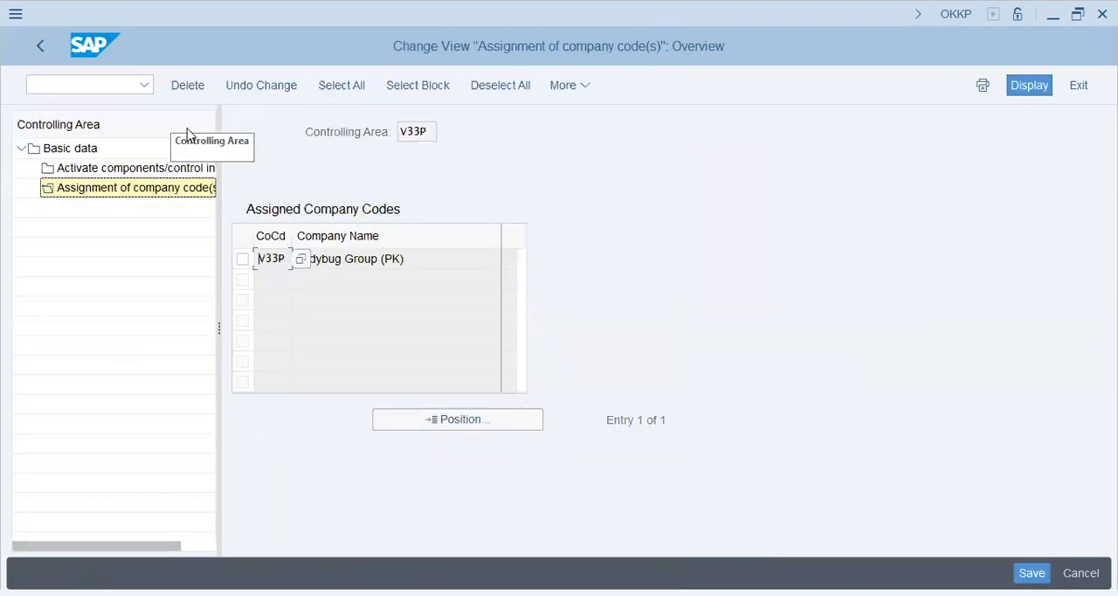
Leave the controlling area assignment and open the SAP Customizing Implementation Guide with transaction SPRO
{"action": "left_click", "coordinate": [43, 46]}
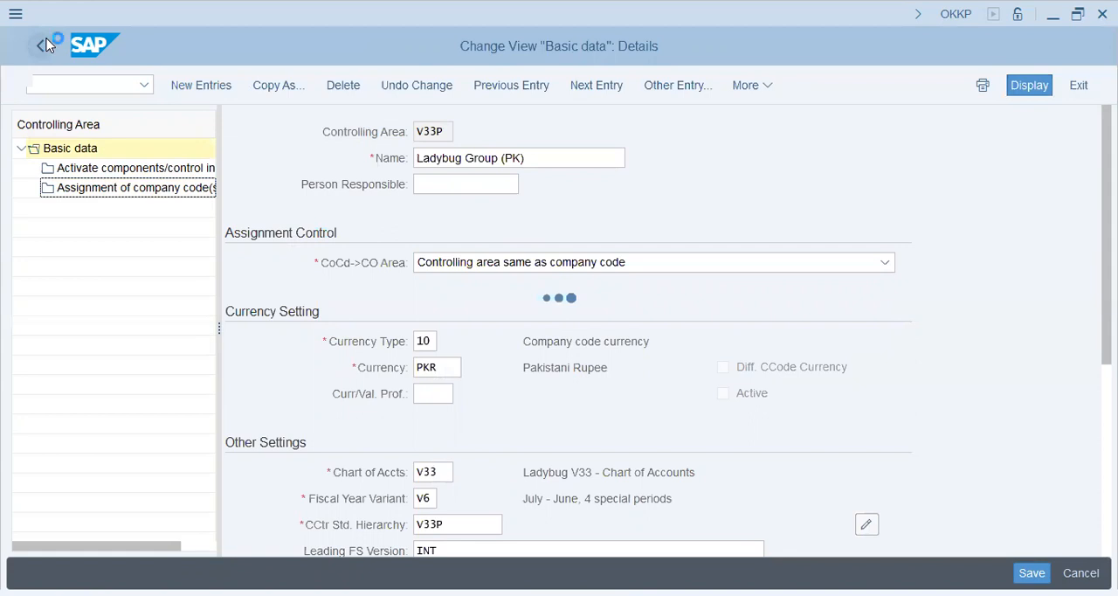
{"action": "type", "text": "spro"}
{"action": "key", "text": "Return"}
{"action": "left_click", "coordinate": [207, 87]}
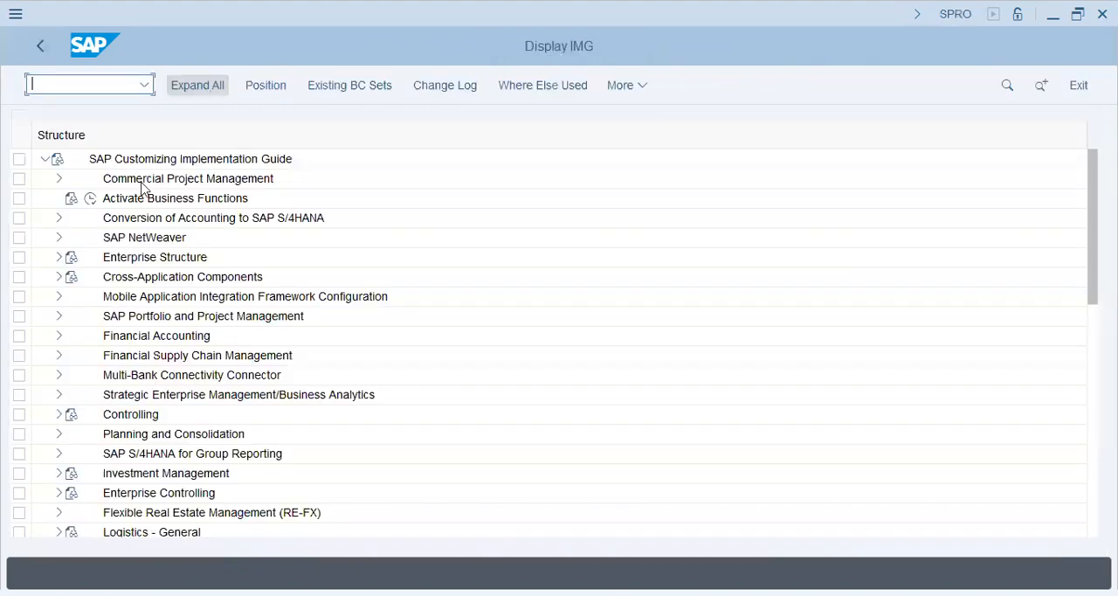
Open the Define Plant activity under Enterprise Structure, Definition, Logistics - General
{"action": "left_click", "coordinate": [61, 258]}
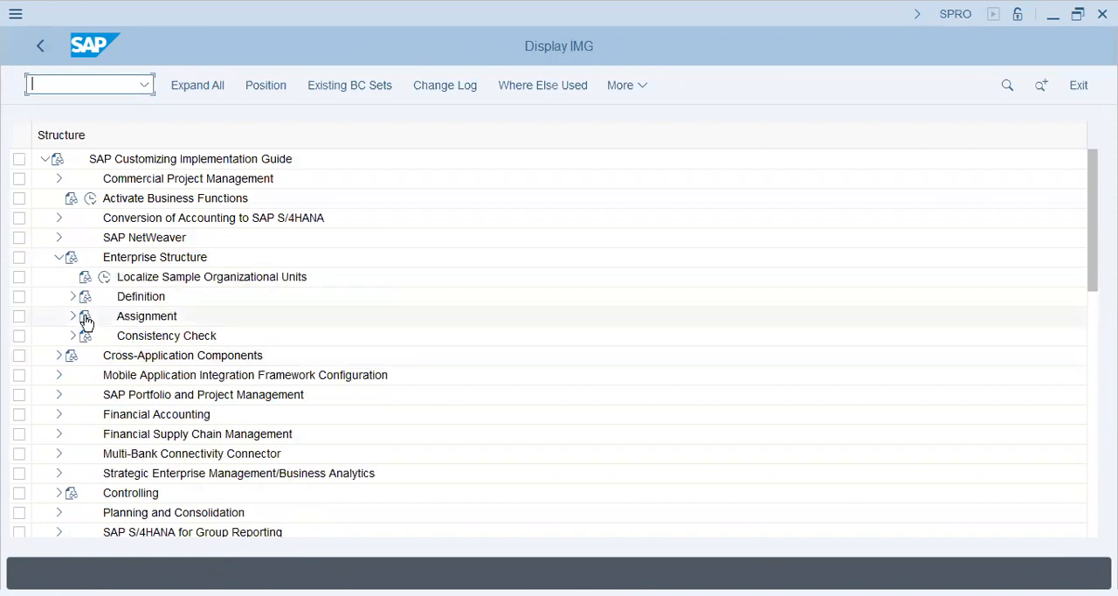
{"action": "left_click", "coordinate": [70, 298]}
{"action": "left_click", "coordinate": [149, 356]}
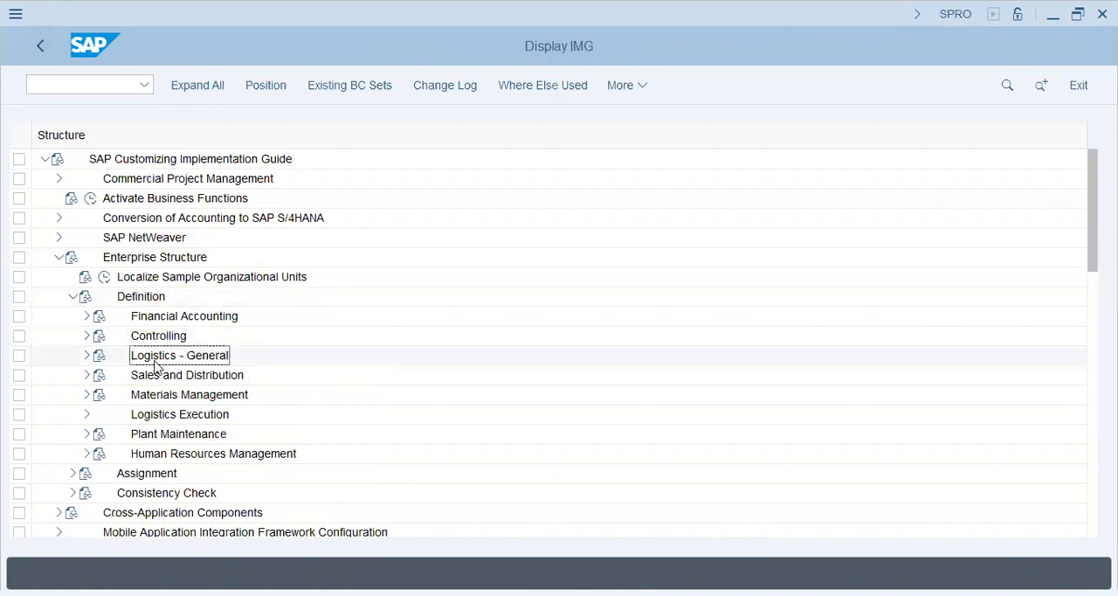
{"action": "left_click", "coordinate": [153, 382]}
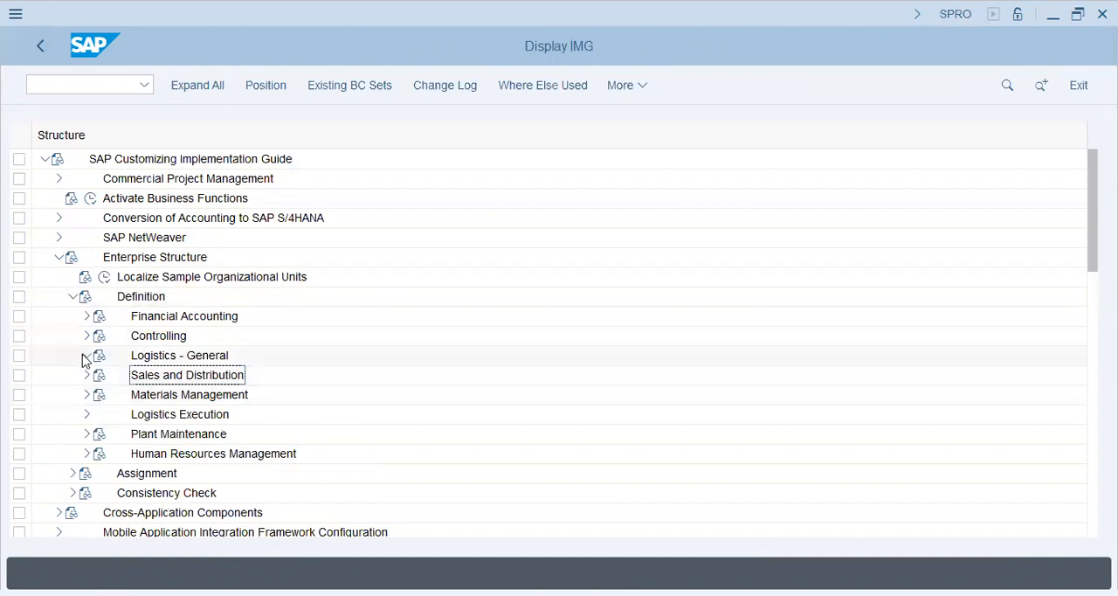
{"action": "left_click", "coordinate": [86, 355]}
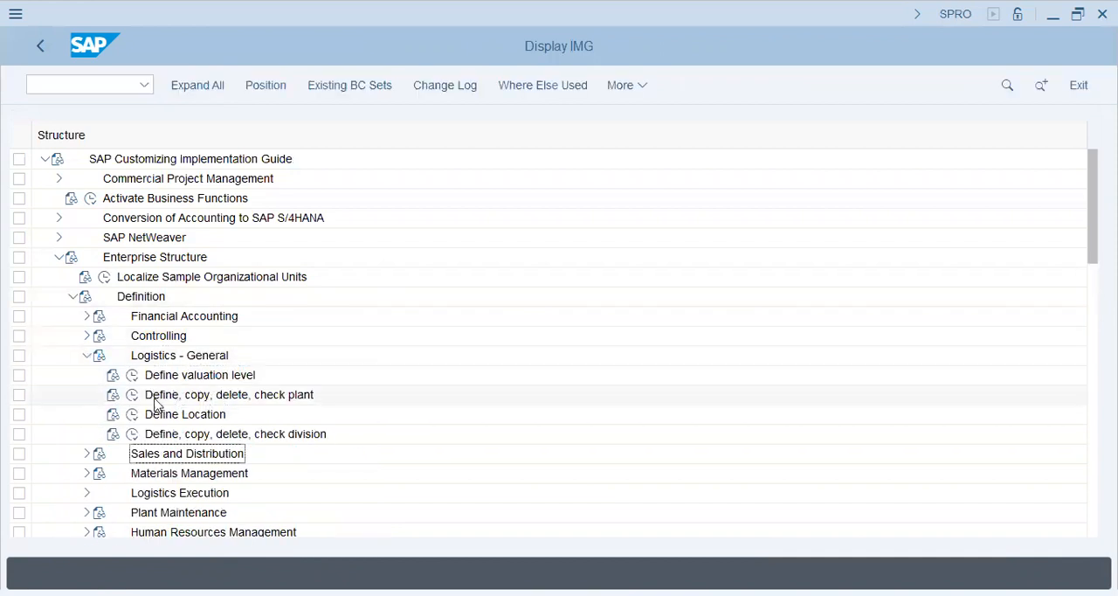
{"action": "left_click", "coordinate": [132, 395]}
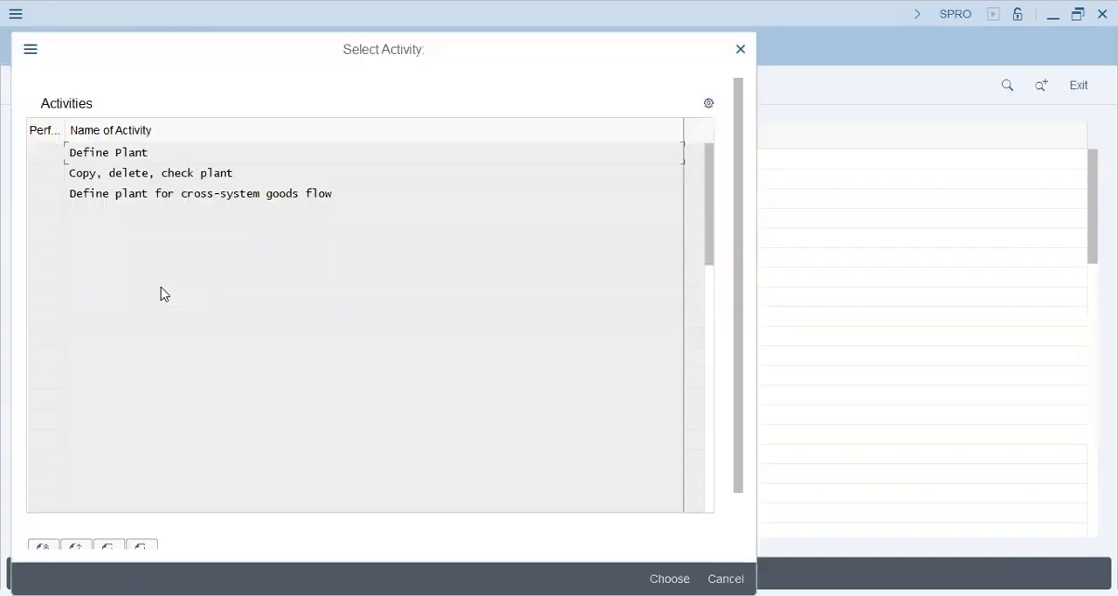
{"action": "double_click", "coordinate": [133, 163]}
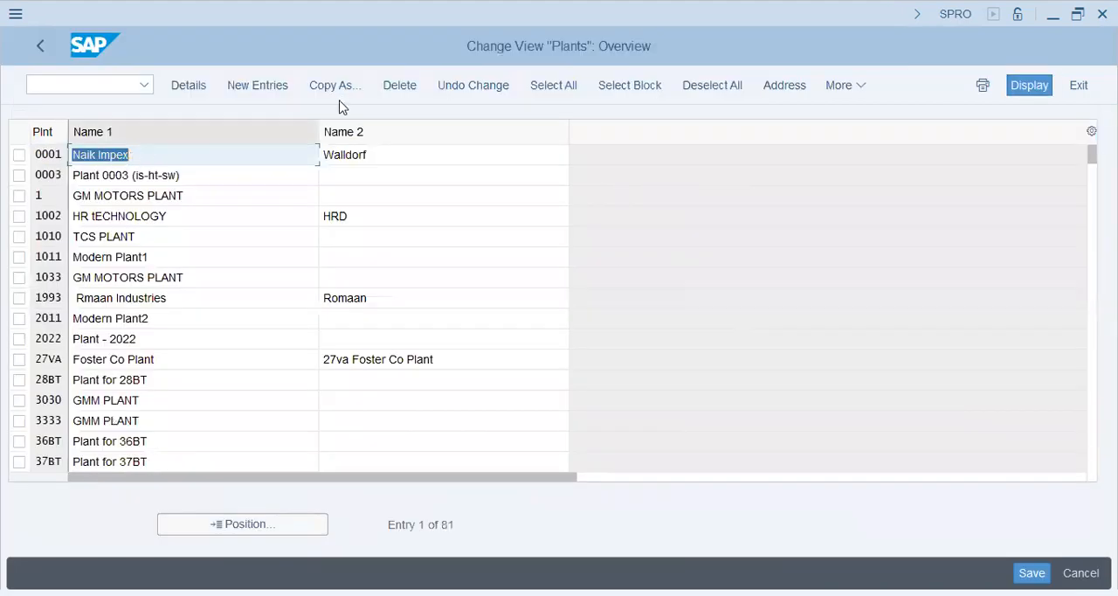
Add a new plant entry V33P with Name 1 Ladybug Plant and Name 2 V33 - Ladybug Karachi
{"action": "left_click", "coordinate": [258, 86]}
{"action": "type", "text": "VE3"}
{"action": "key", "text": "BackSpace"}
{"action": "key", "text": "BackSpace"}
{"action": "type", "text": "33P"}
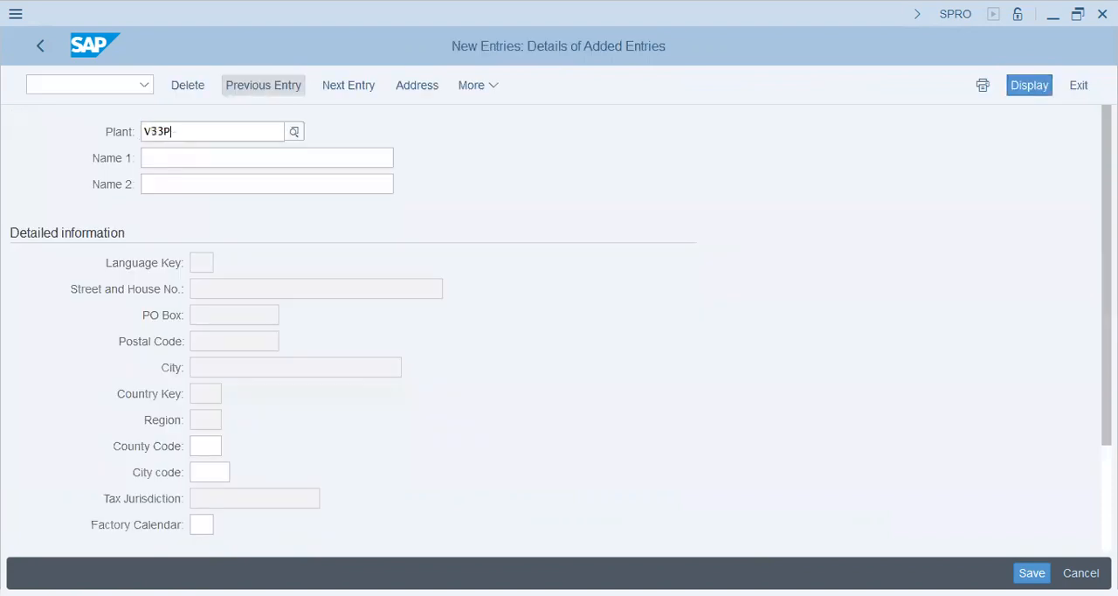
{"action": "key", "text": "Tab"}
{"action": "type", "text": "Lady"}
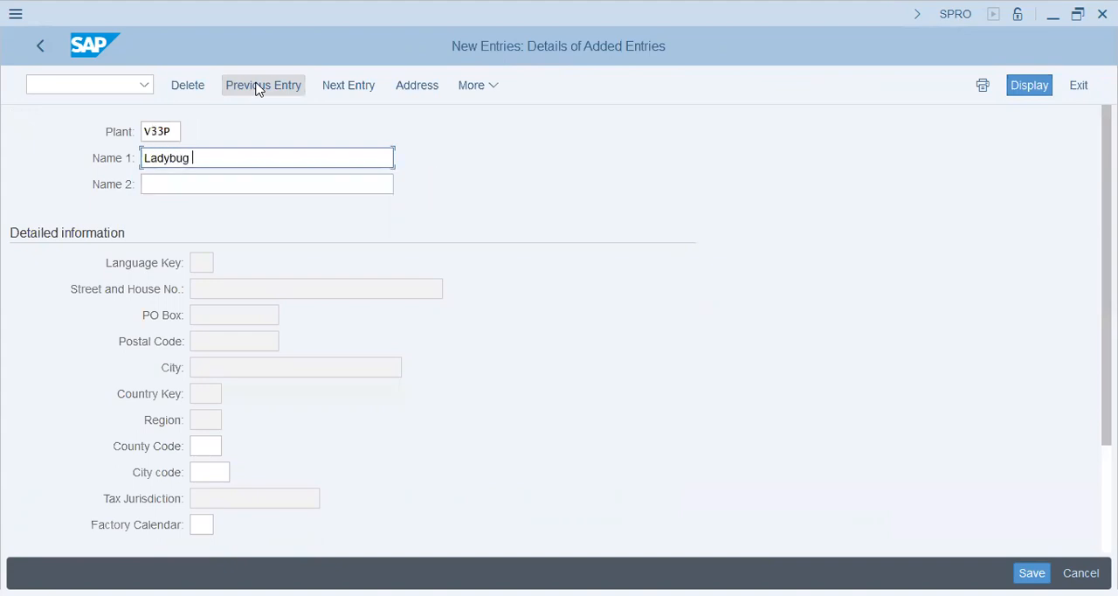
{"action": "type", "text": "bug Plant"}
{"action": "key", "text": "Tab"}
{"action": "type", "text": "Ladybug"}
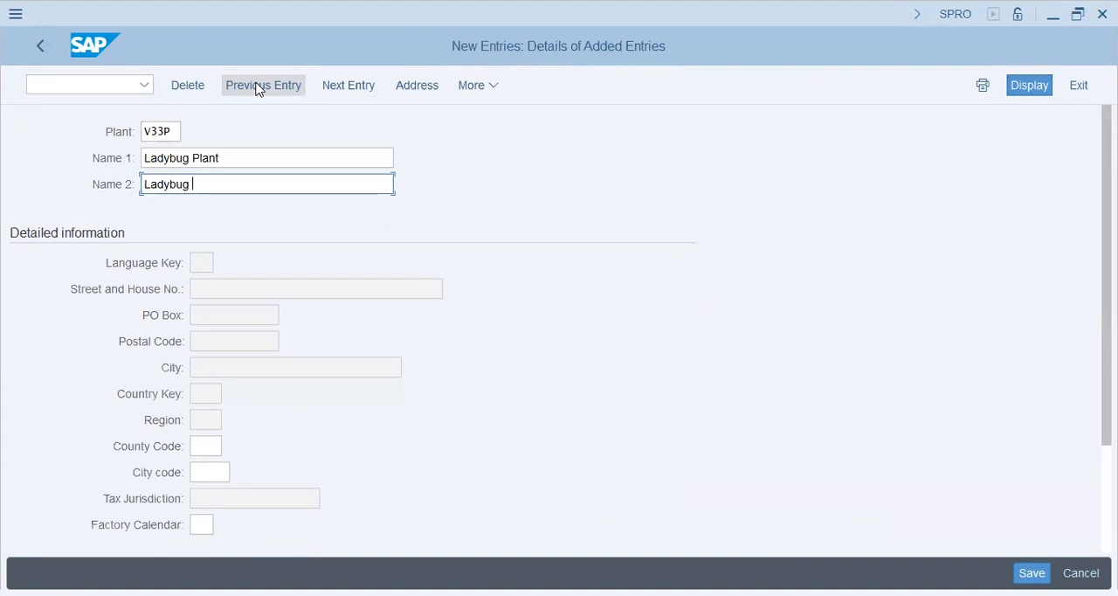
{"action": "type", "text": " V33 - "}
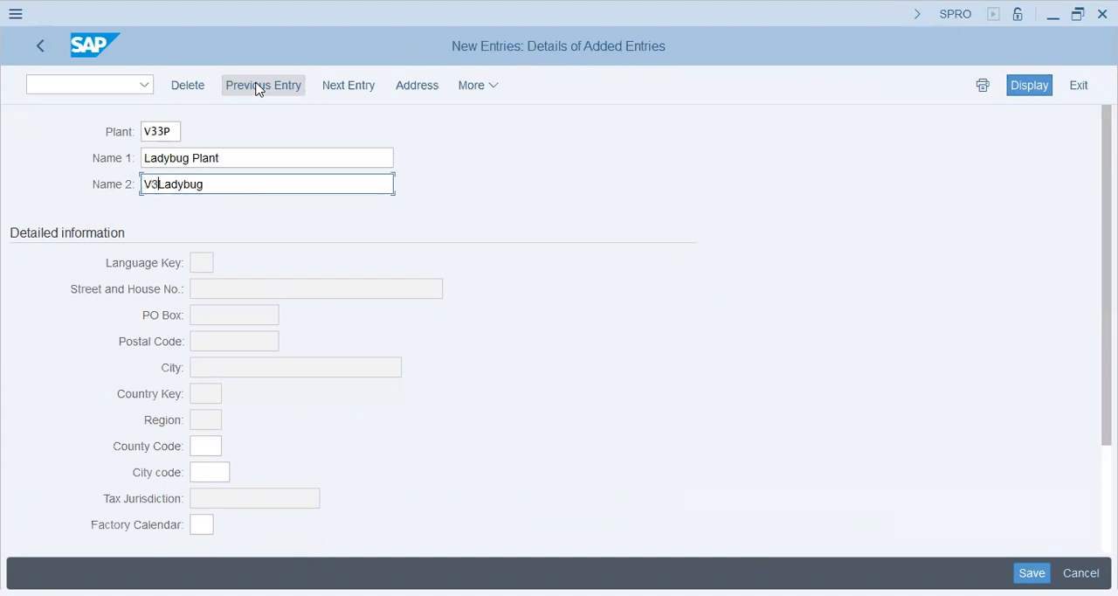
{"action": "type", "text": "Karachi"}
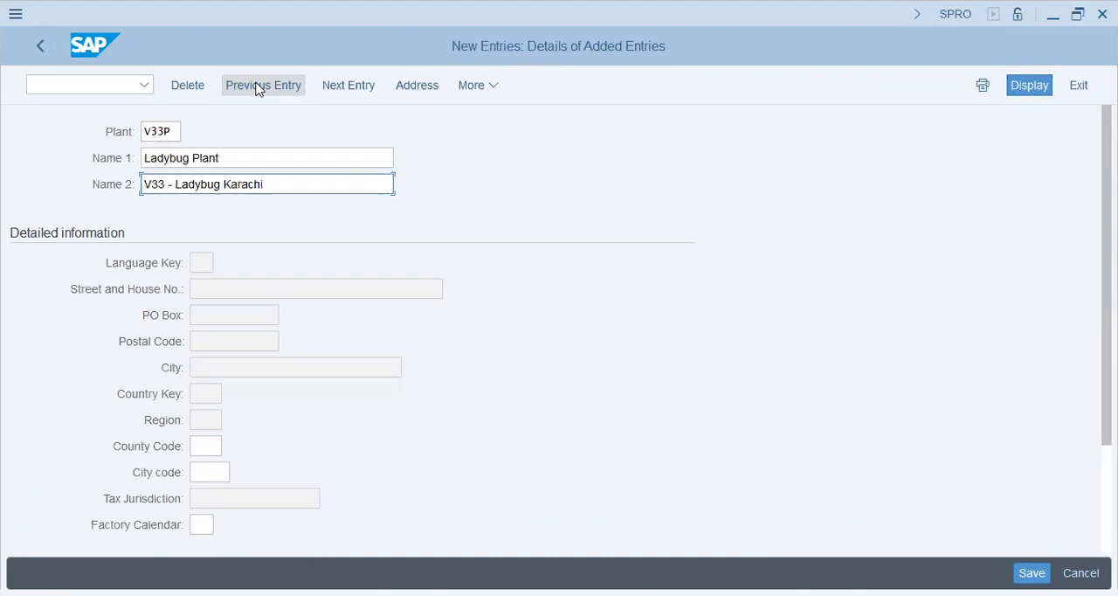
Save plant V33P with country PK and region IS in its address, and return to the implementation guide
{"action": "left_click", "coordinate": [1030, 572]}
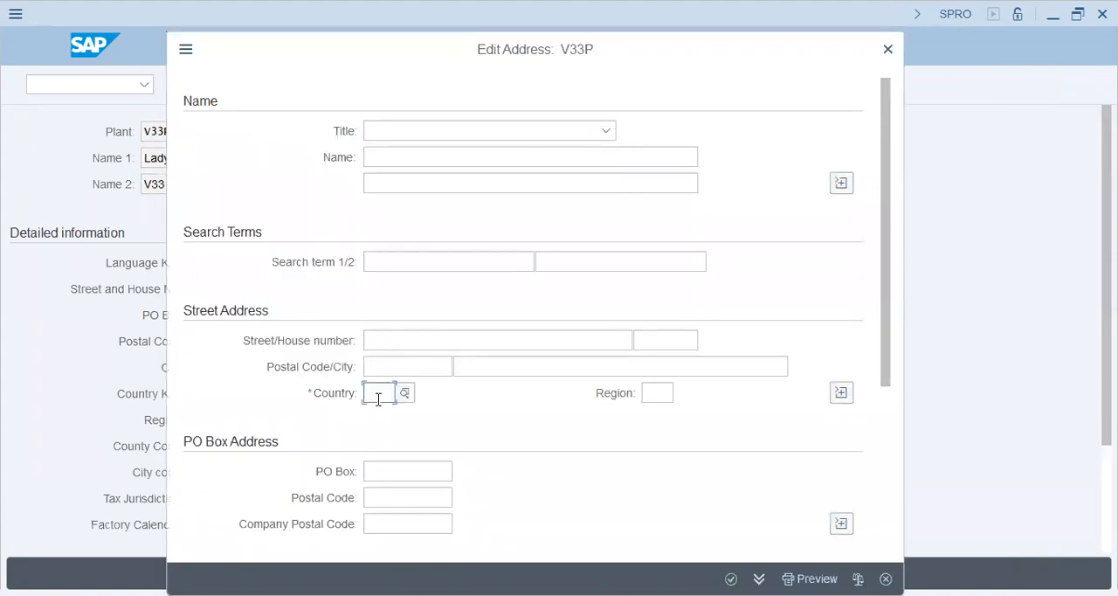
{"action": "type", "text": "pk"}
{"action": "key", "text": "Tab"}
{"action": "type", "text": "is"}
{"action": "key", "text": "Return"}
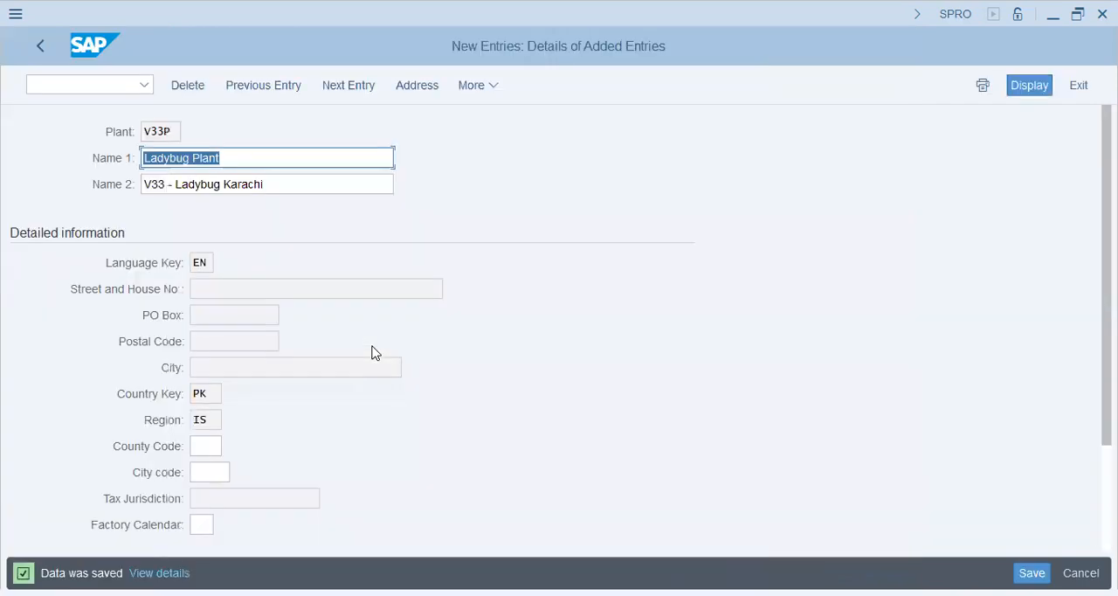
{"action": "left_click", "coordinate": [39, 48]}
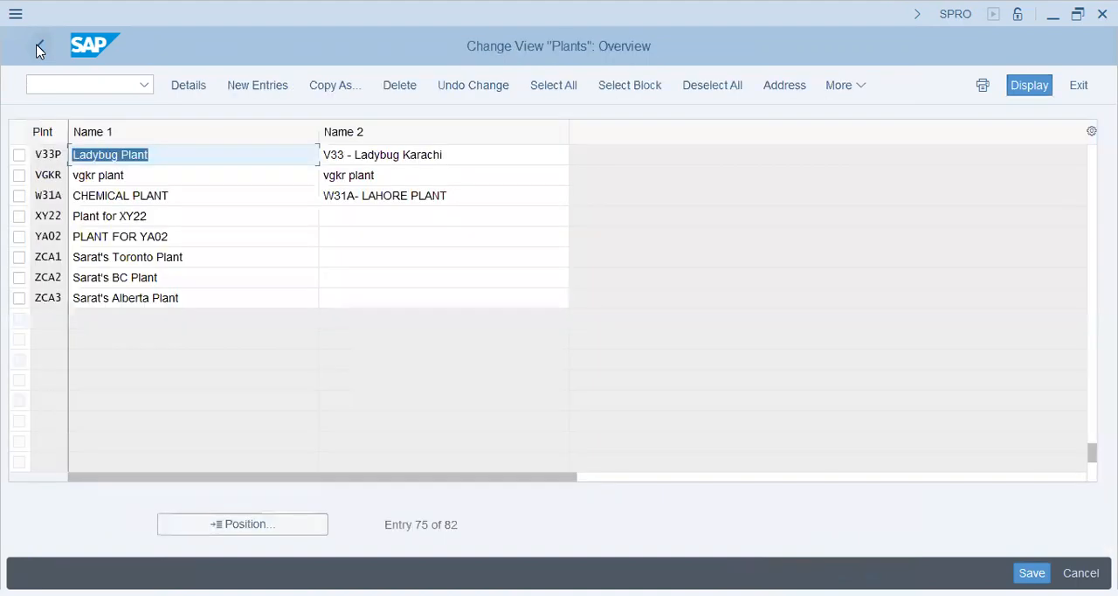
{"action": "left_click", "coordinate": [40, 47]}
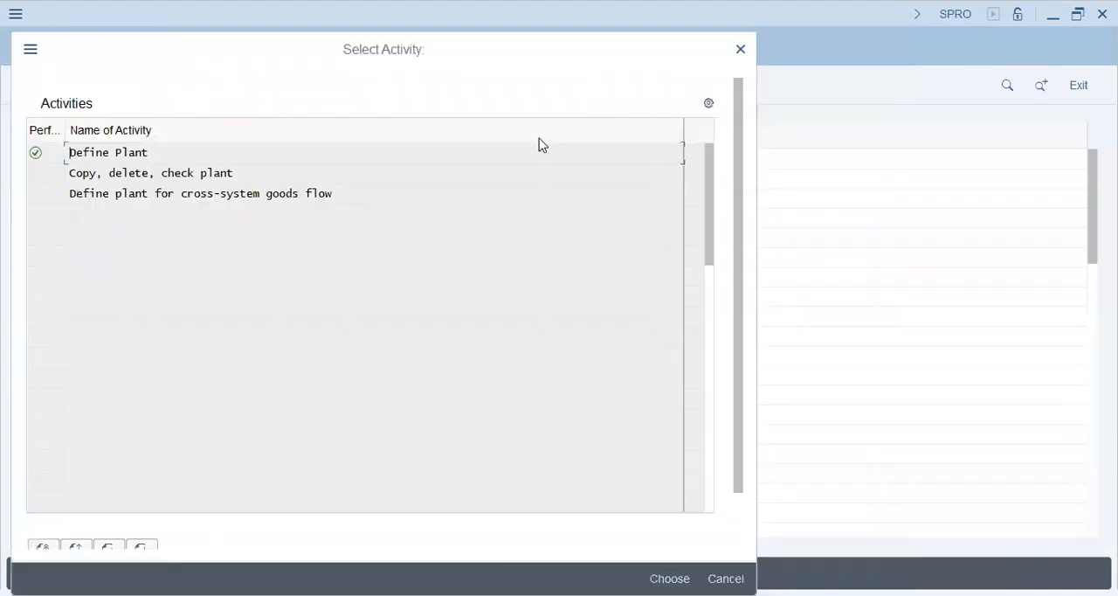
{"action": "left_click", "coordinate": [726, 578]}
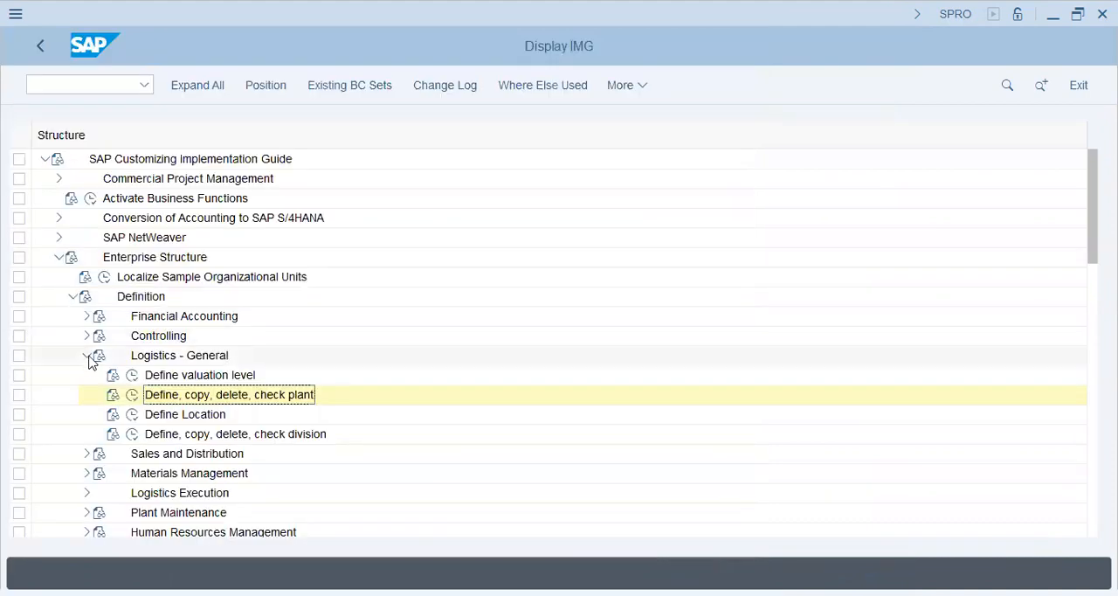
Open the Assign plant to company code activity under Enterprise Structure, Assignment, Logistics - General
{"action": "left_click", "coordinate": [87, 355]}
{"action": "left_click", "coordinate": [143, 298]}
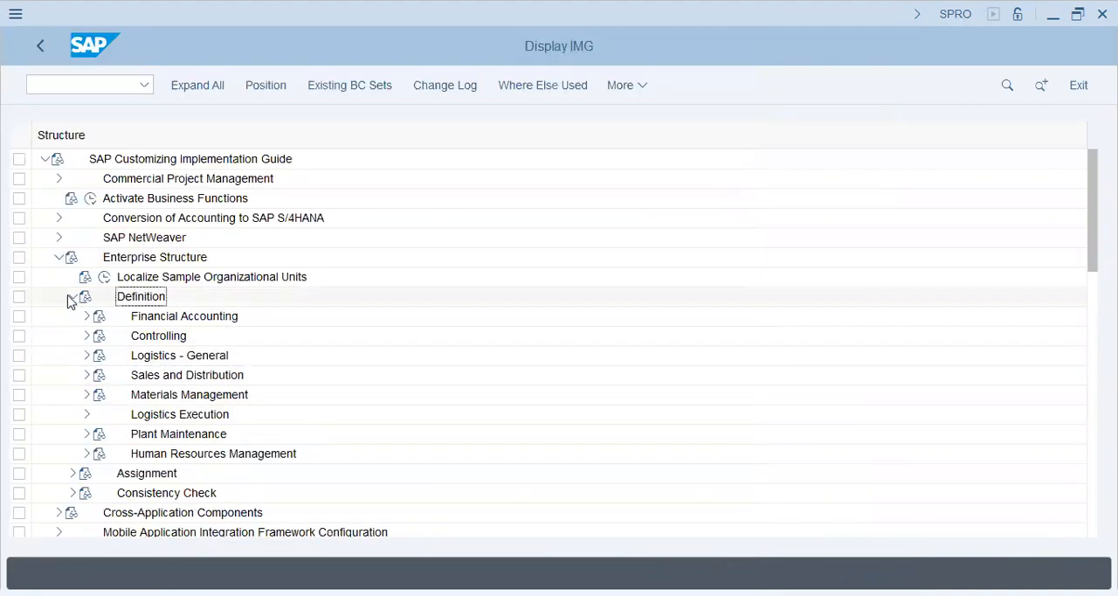
{"action": "left_click", "coordinate": [72, 296]}
{"action": "left_click", "coordinate": [74, 317]}
{"action": "left_click", "coordinate": [155, 317]}
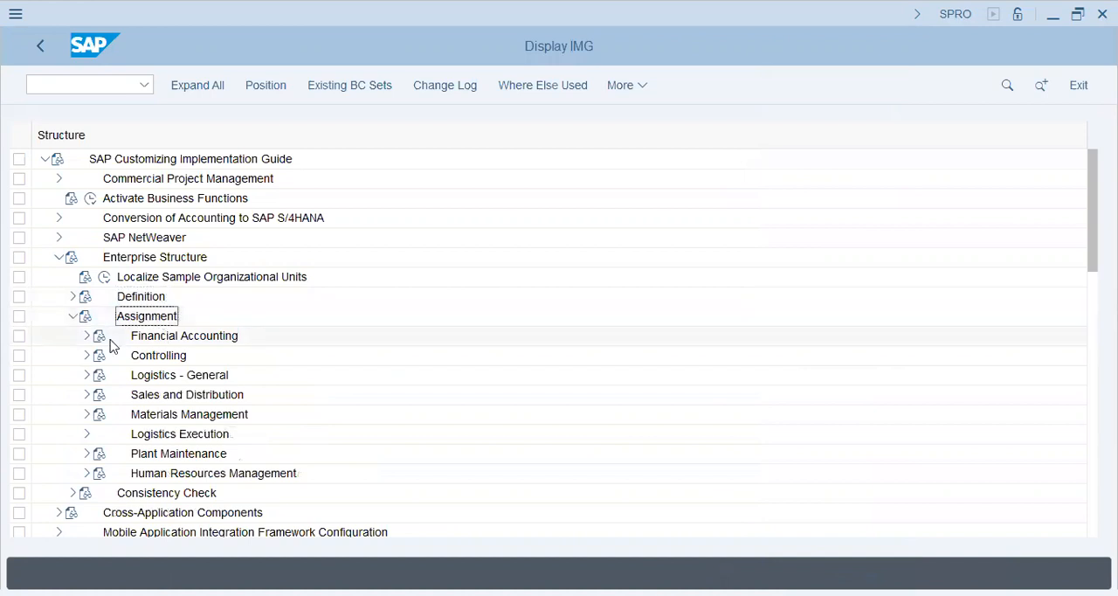
{"action": "left_click", "coordinate": [87, 375]}
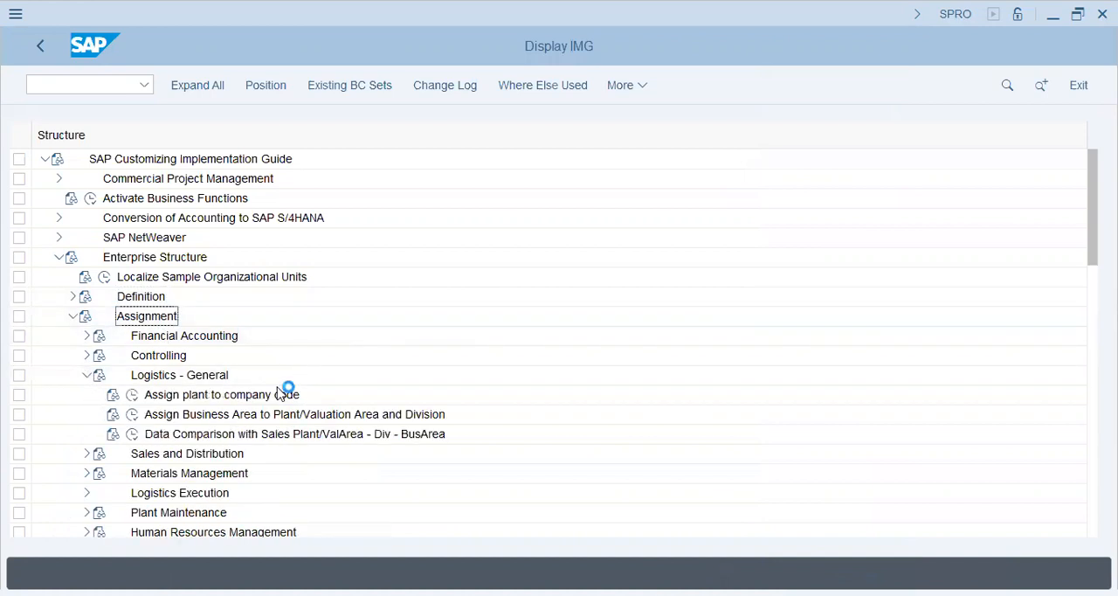
{"action": "left_click", "coordinate": [150, 395]}
{"action": "left_click", "coordinate": [132, 395]}
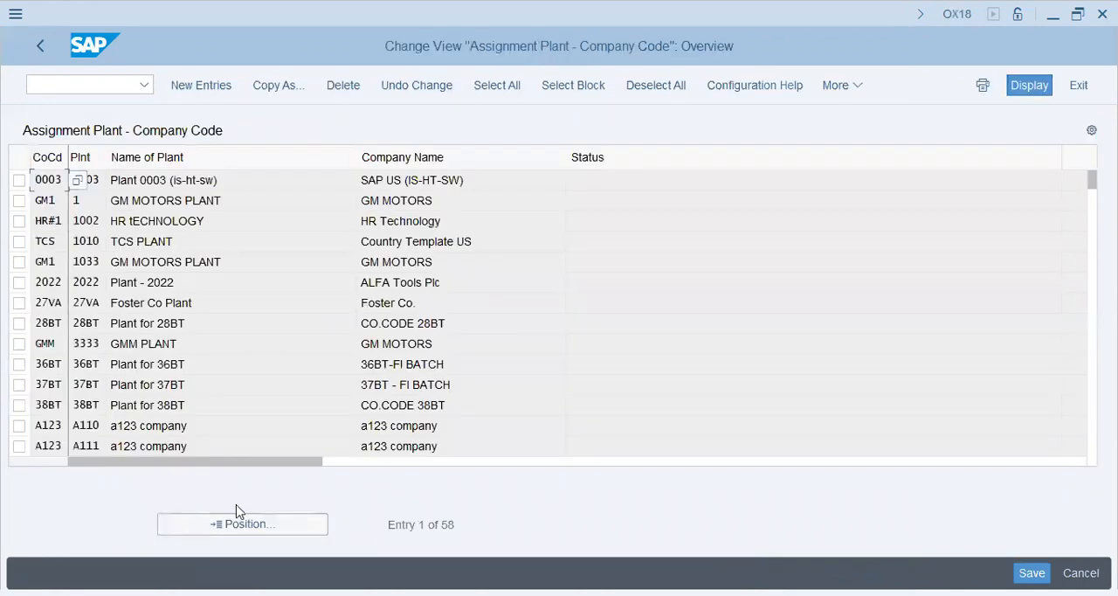
Assign plant V33P to company code V33P and save under the proposed V33 LADYBUG Group (USA) request
{"action": "left_click", "coordinate": [210, 84]}
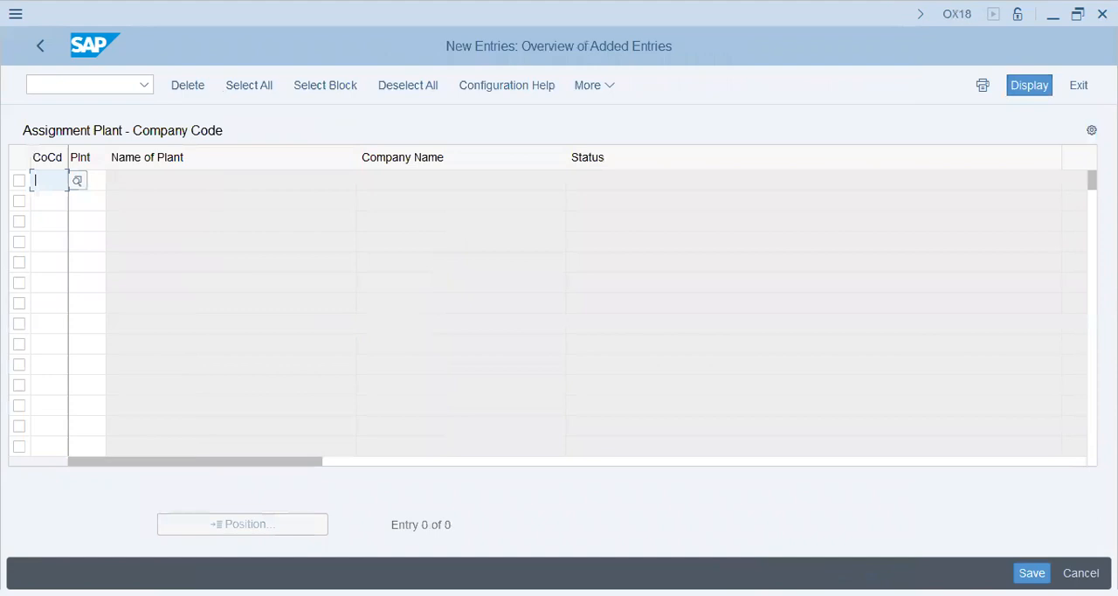
{"action": "type", "text": "v33p"}
{"action": "key", "text": "Tab"}
{"action": "type", "text": "v33p"}
{"action": "key", "text": "Return"}
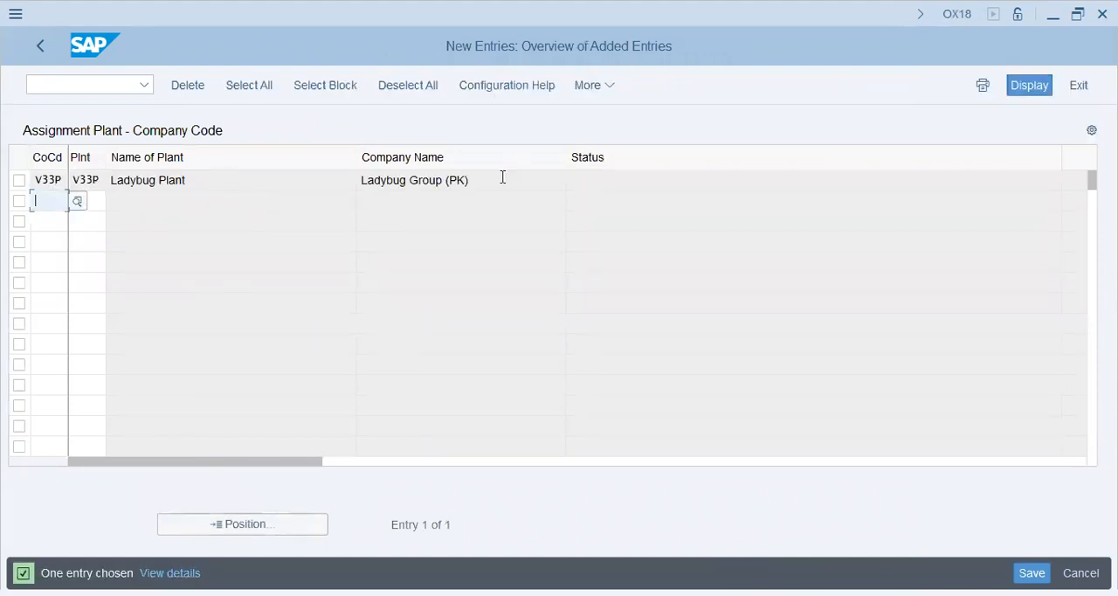
{"action": "left_click_drag", "start_coordinate": [502, 177], "coordinate": [3, 155]}
{"action": "key", "text": "shift+Tab"}
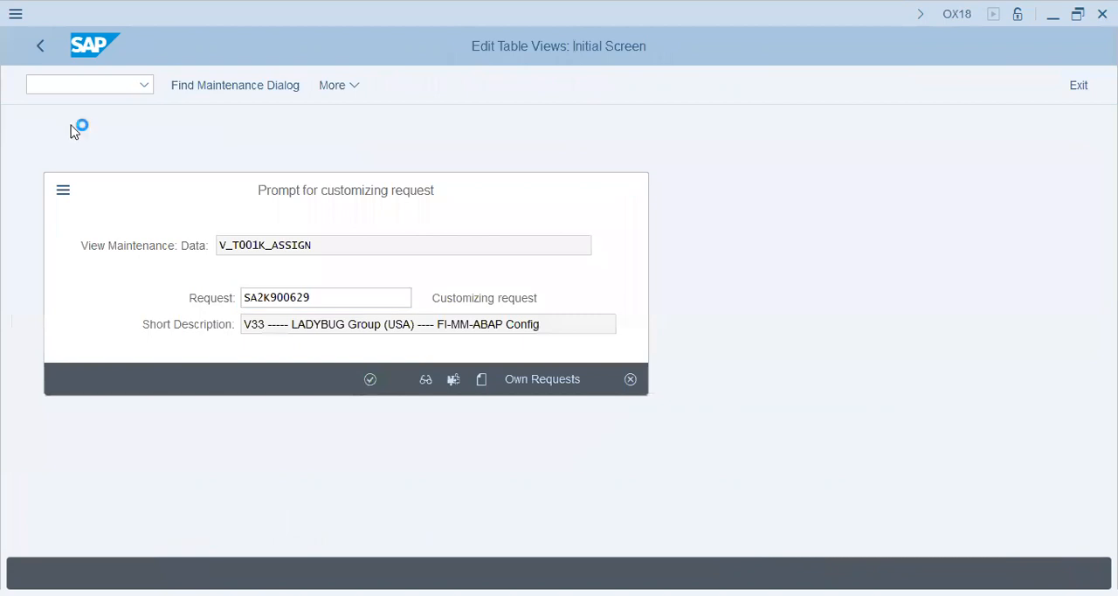
{"action": "key", "text": "Return"}
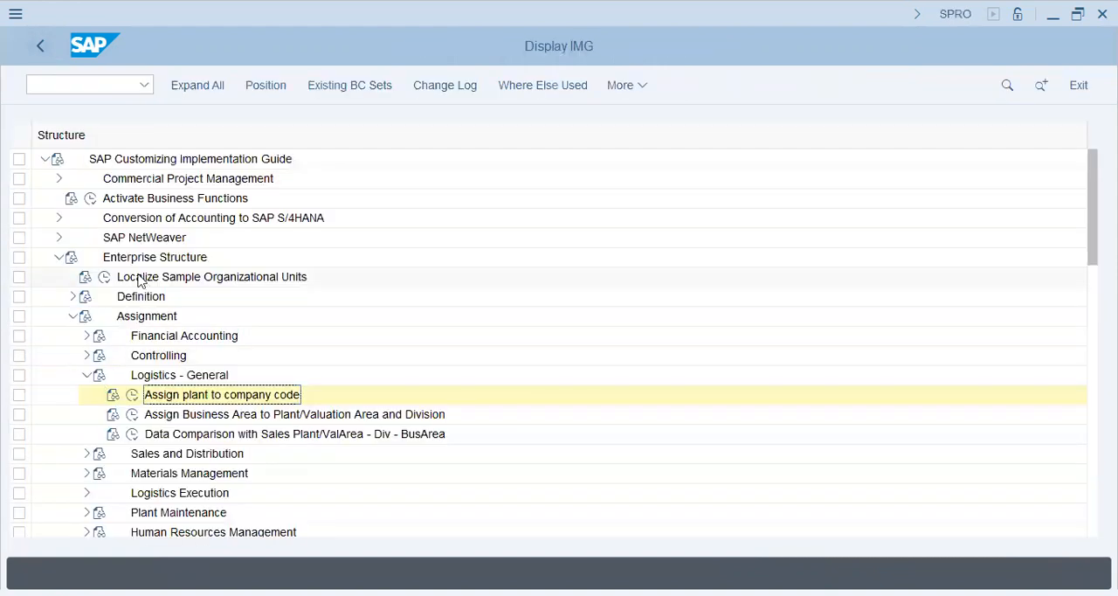
Collapse the Enterprise Structure branch and expand Financial Accounting in the implementation guide
{"action": "left_click", "coordinate": [73, 316]}
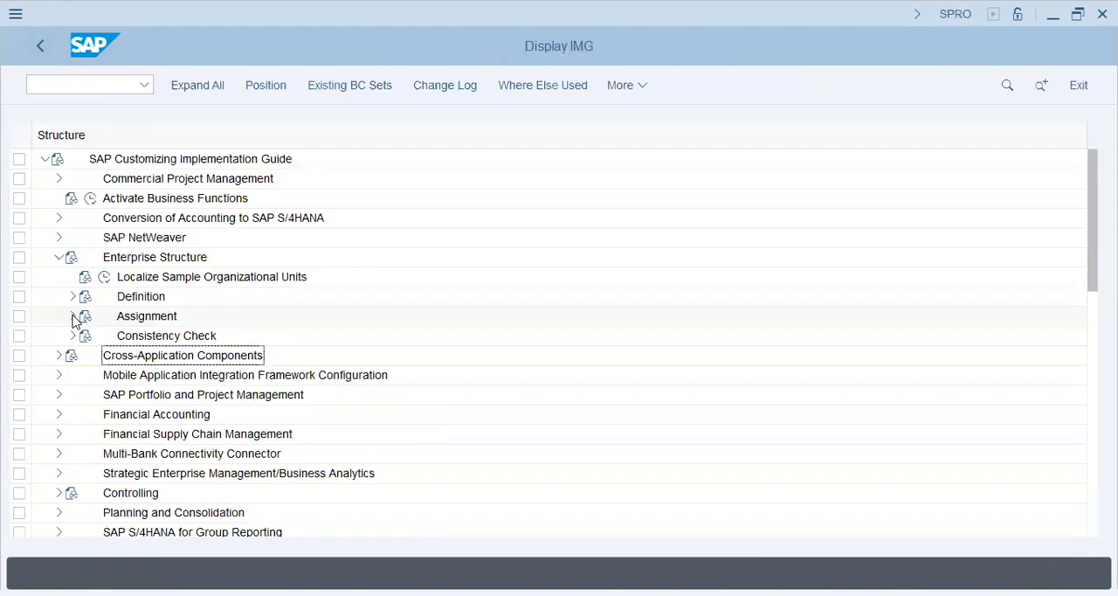
{"action": "left_click", "coordinate": [58, 257]}
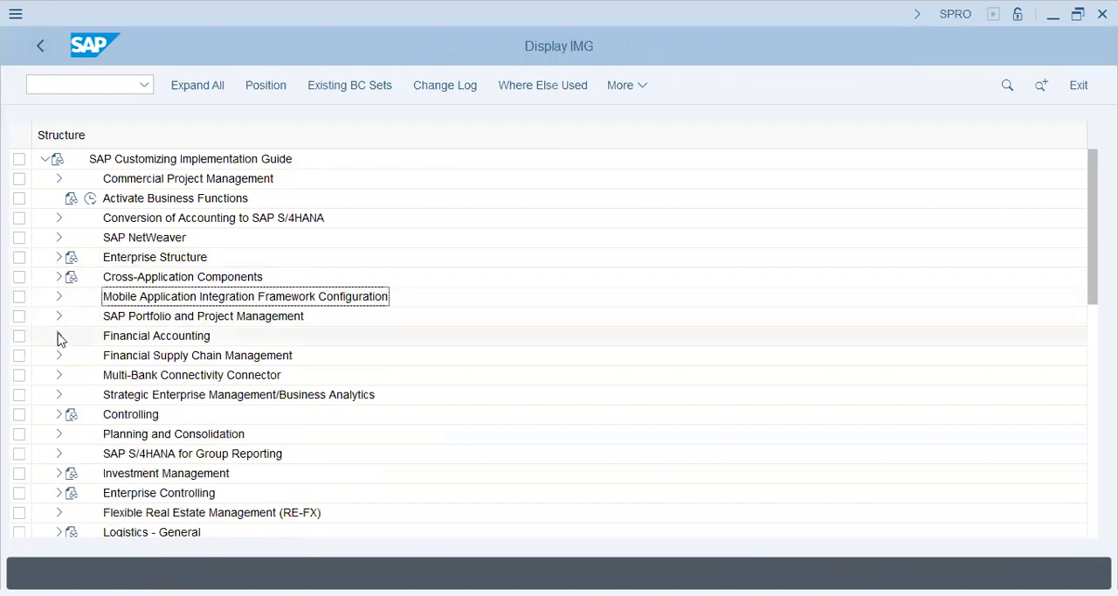
{"action": "left_click", "coordinate": [59, 335]}
{"action": "left_click", "coordinate": [173, 295]}
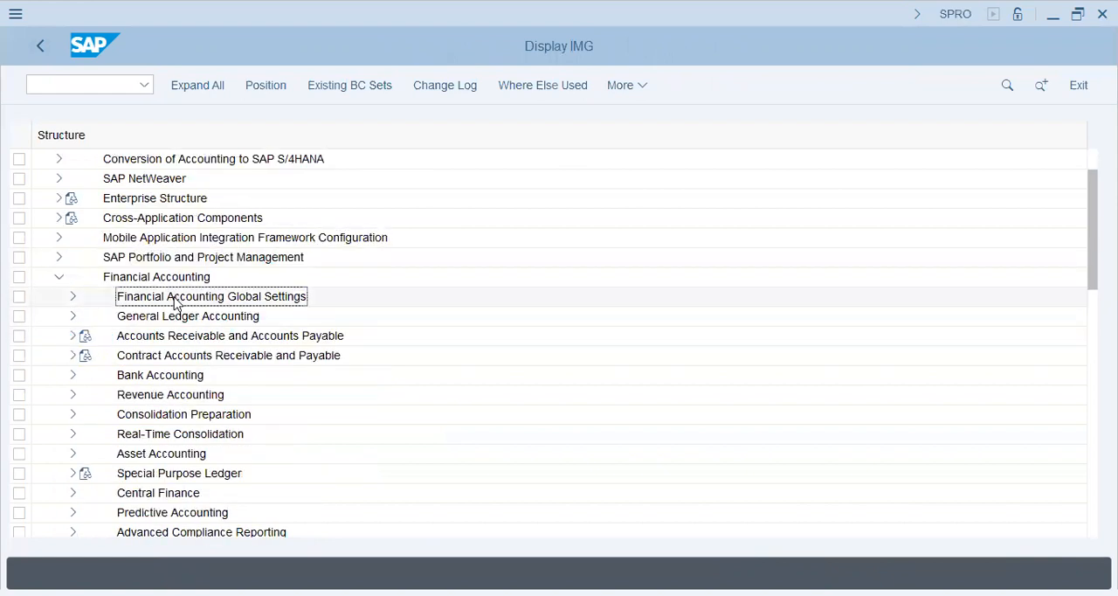
{"action": "left_click", "coordinate": [179, 317]}
Look through the Master Data and Business Transactions branches, including Document Splitting, under General Ledger Accounting
{"action": "left_click", "coordinate": [72, 316]}
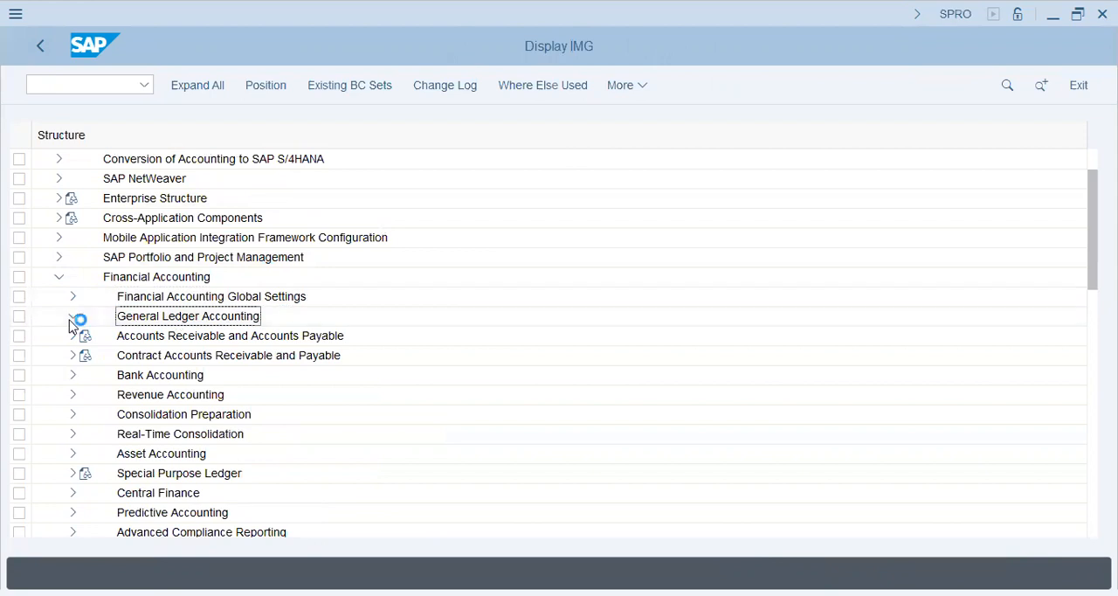
{"action": "left_click", "coordinate": [83, 339]}
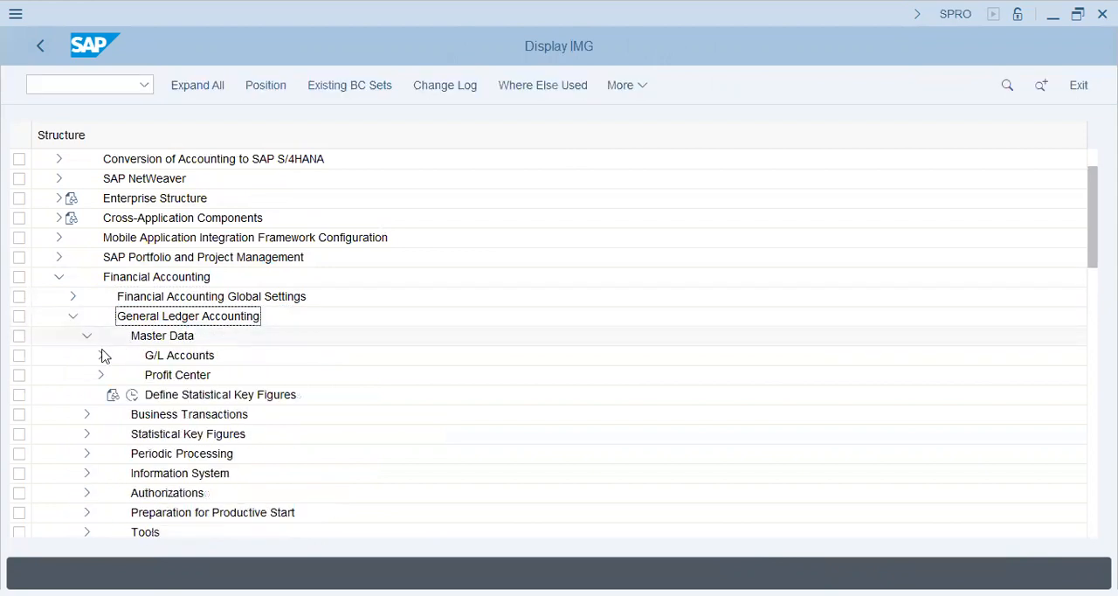
{"action": "left_click", "coordinate": [87, 339]}
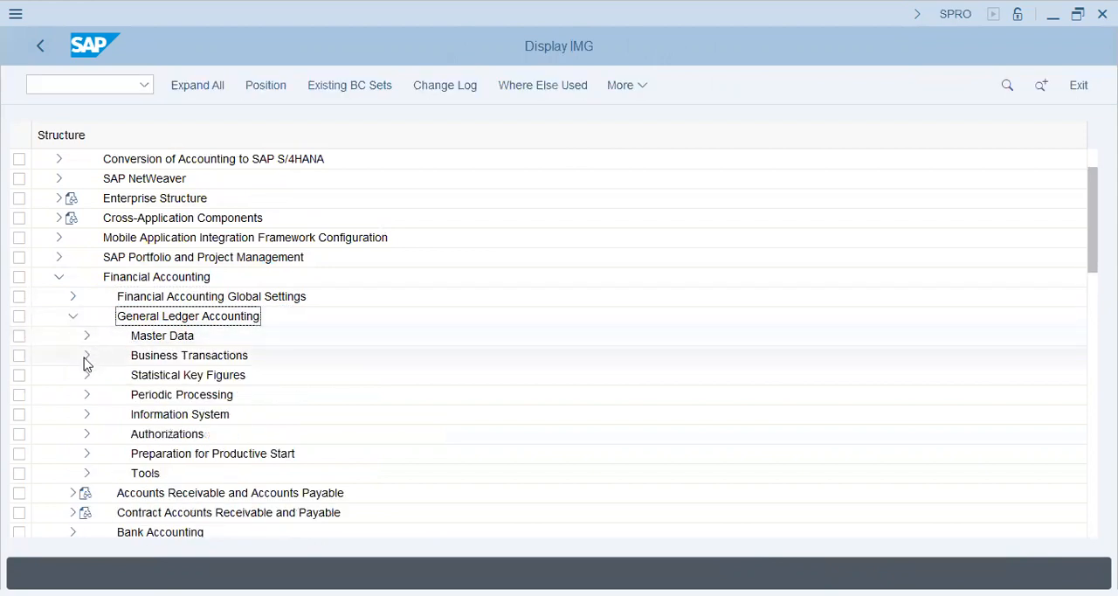
{"action": "left_click", "coordinate": [87, 357]}
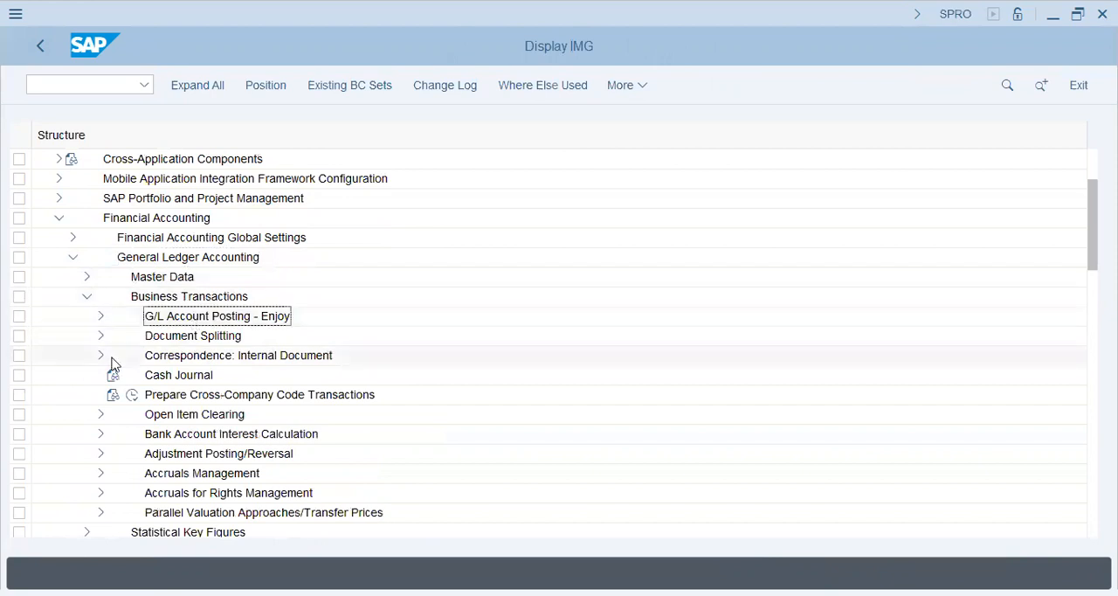
{"action": "left_click", "coordinate": [101, 336]}
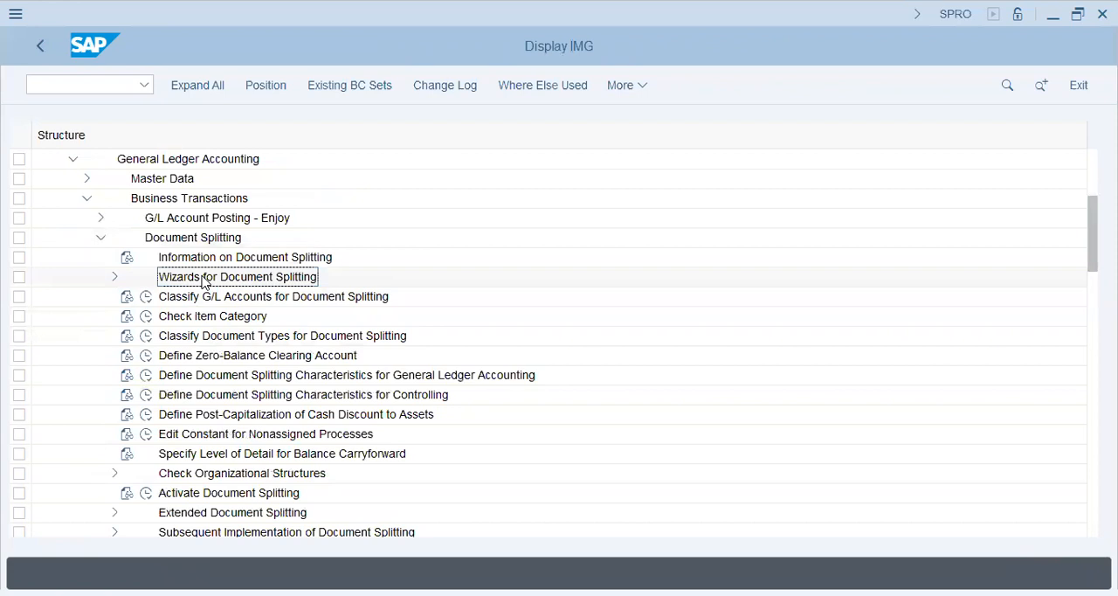
{"action": "left_click", "coordinate": [101, 238]}
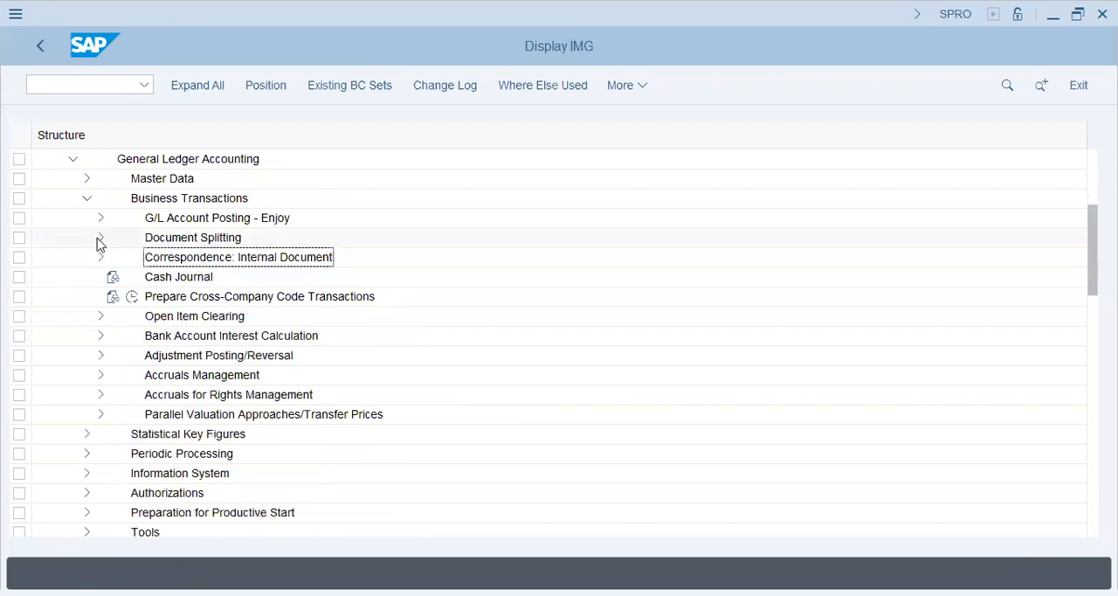
{"action": "left_click", "coordinate": [85, 198]}
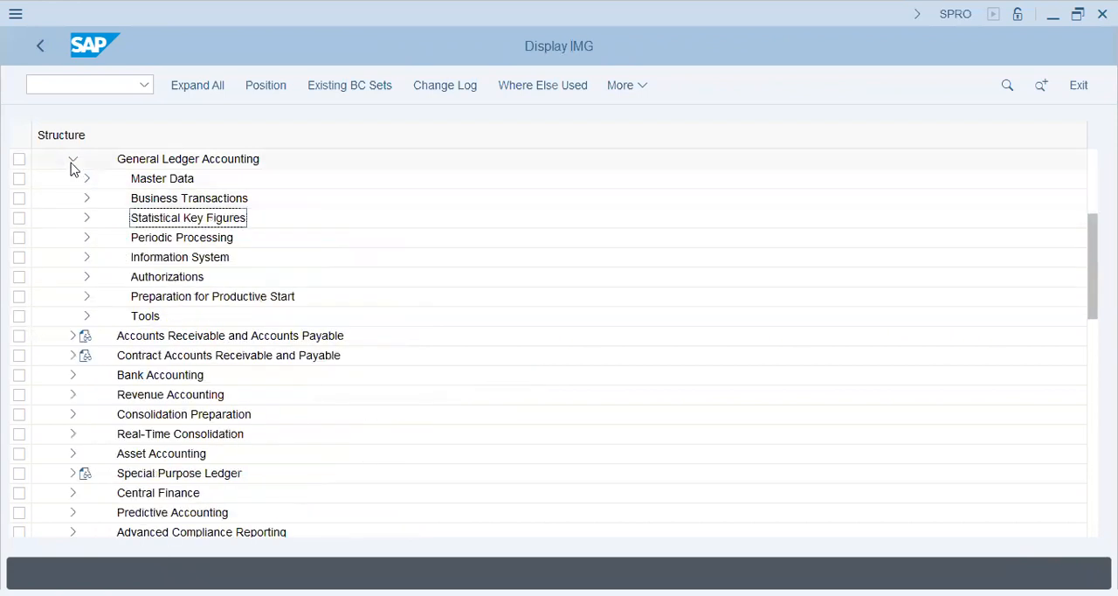
{"action": "left_click", "coordinate": [73, 159]}
{"action": "key", "text": "Up"}
{"action": "key", "text": "Up"}
{"action": "key", "text": "Up"}
{"action": "key", "text": "Up"}
{"action": "key", "text": "Up"}
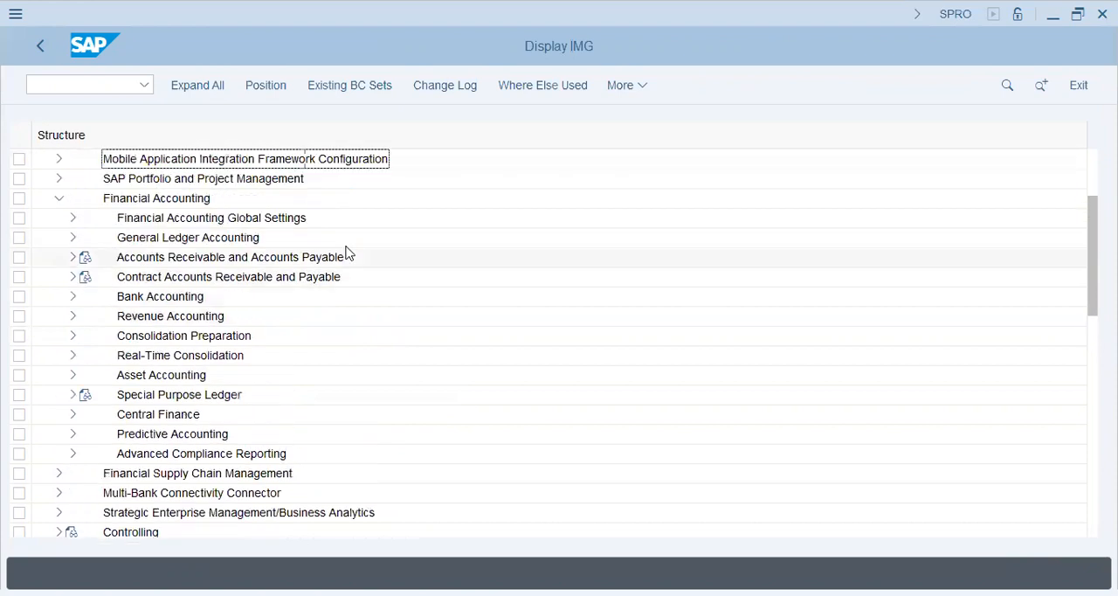
{"action": "key", "text": "Down"}
{"action": "key", "text": "Down"}
{"action": "key", "text": "Down"}
{"action": "key", "text": "Down"}
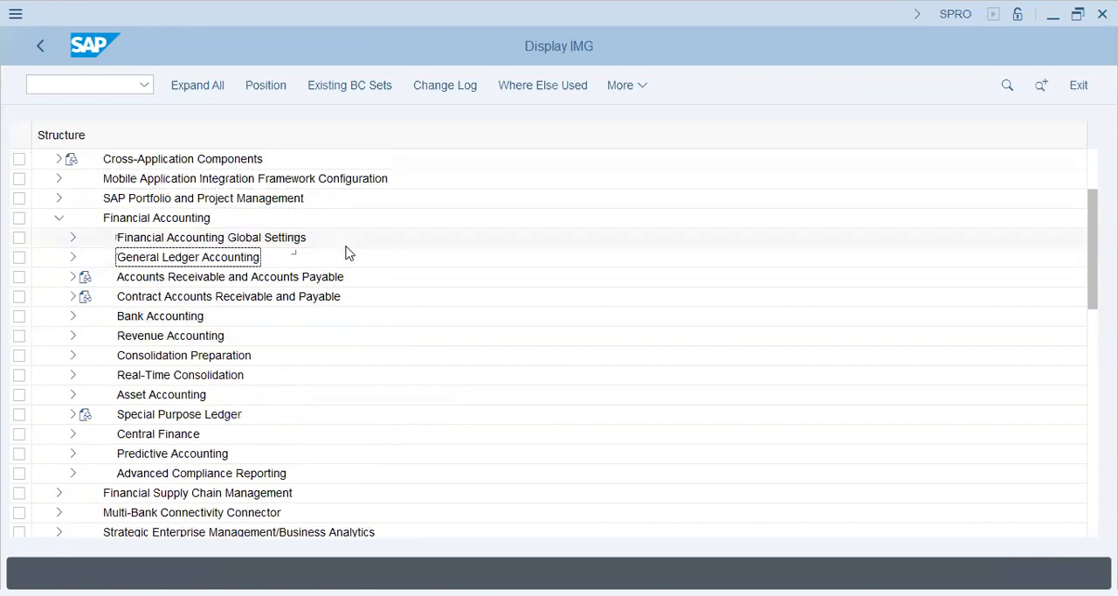
Open the Define Account Group activity under General Ledger Accounting, Master Data, G/L Accounts, Preparations
{"action": "left_click", "coordinate": [72, 258]}
{"action": "left_click", "coordinate": [86, 278]}
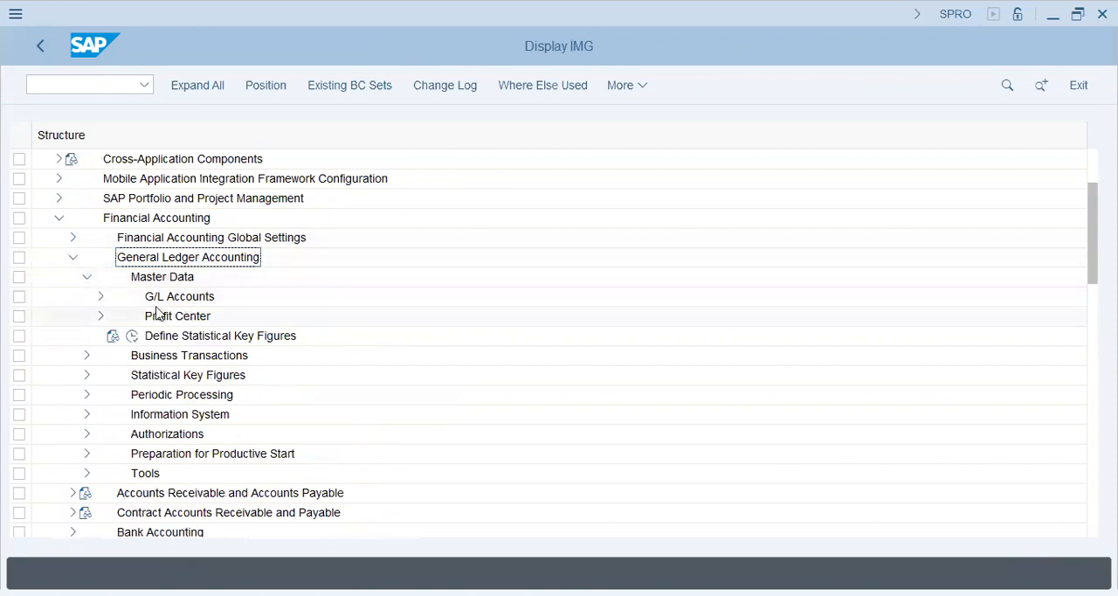
{"action": "left_click", "coordinate": [101, 297]}
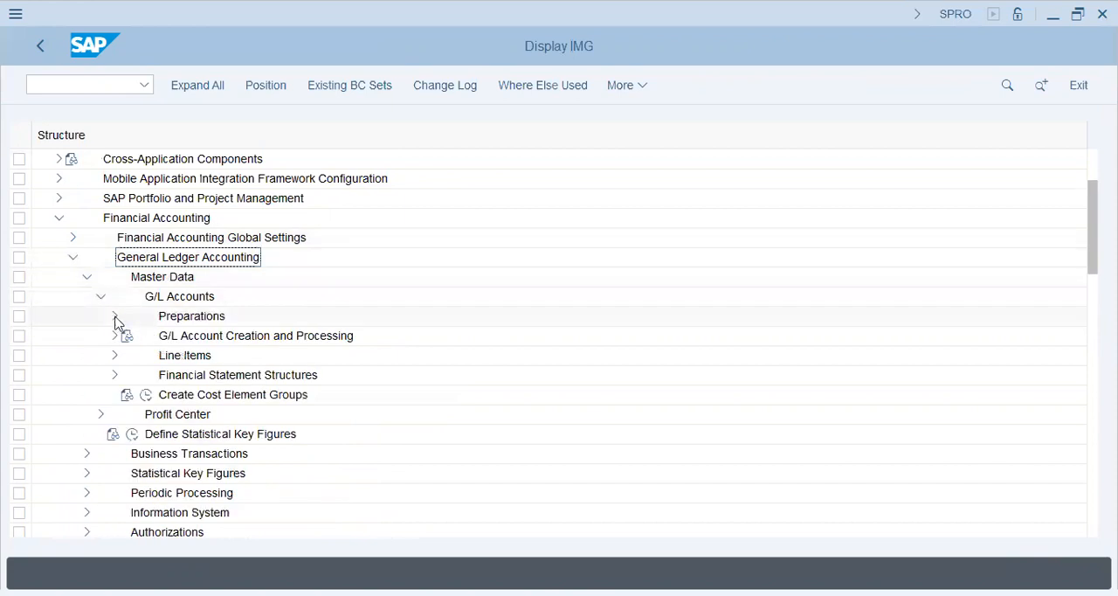
{"action": "left_click", "coordinate": [115, 316]}
{"action": "left_click", "coordinate": [176, 356]}
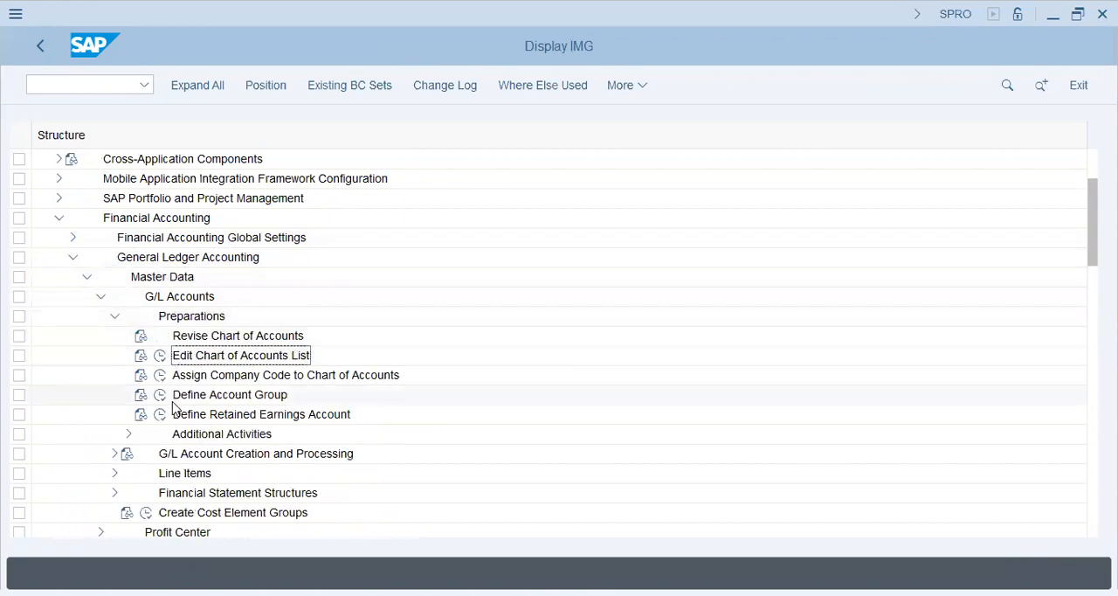
{"action": "left_click", "coordinate": [160, 395]}
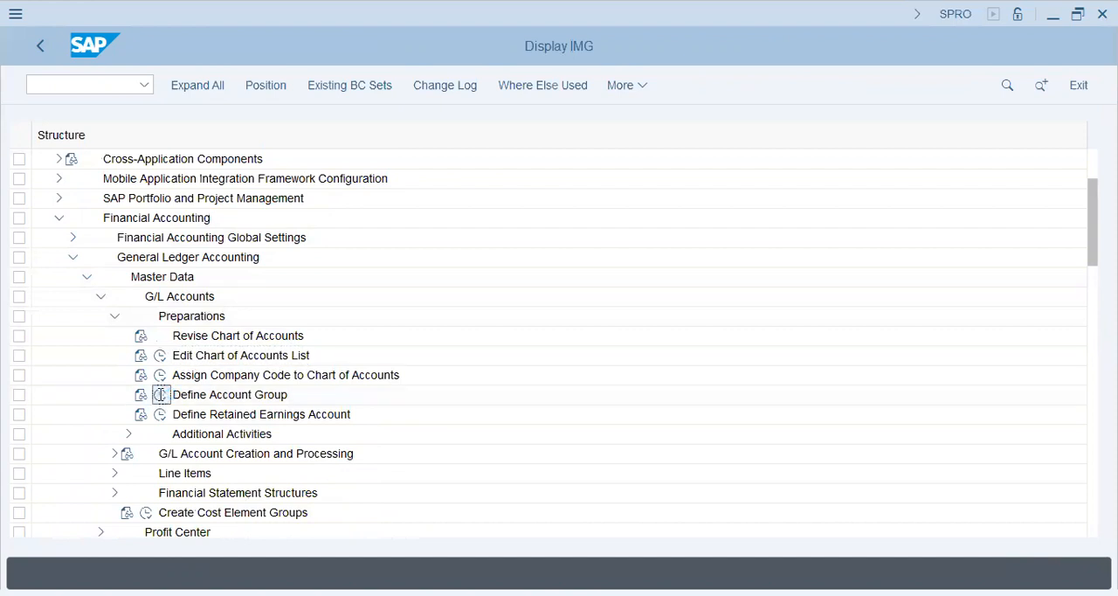
Position the G/L account groups list at chart of accounts V33
{"action": "left_click", "coordinate": [217, 523]}
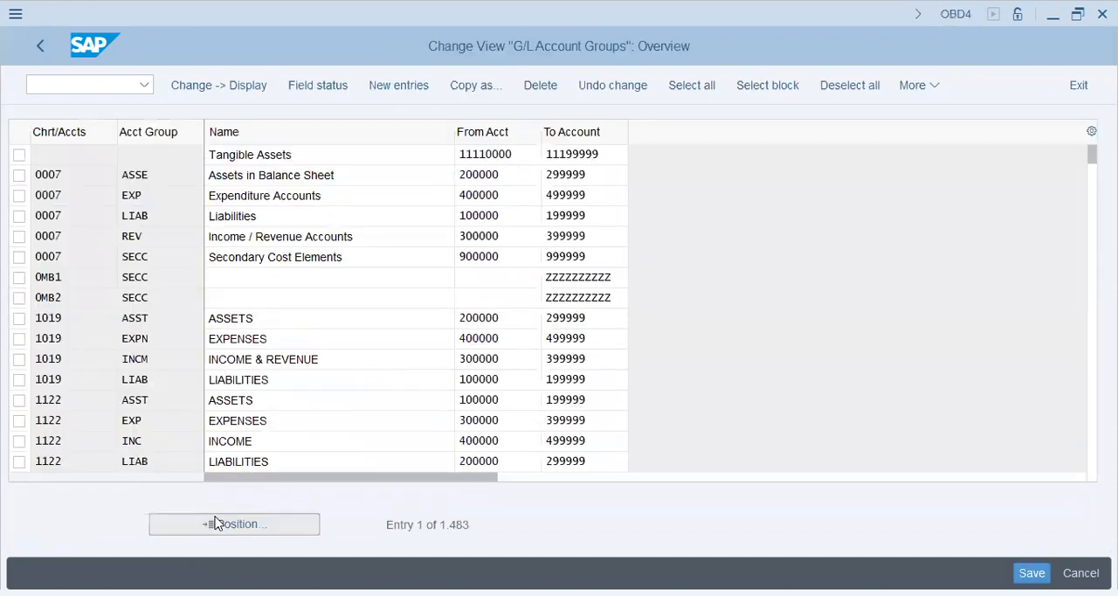
{"action": "type", "text": "v33"}
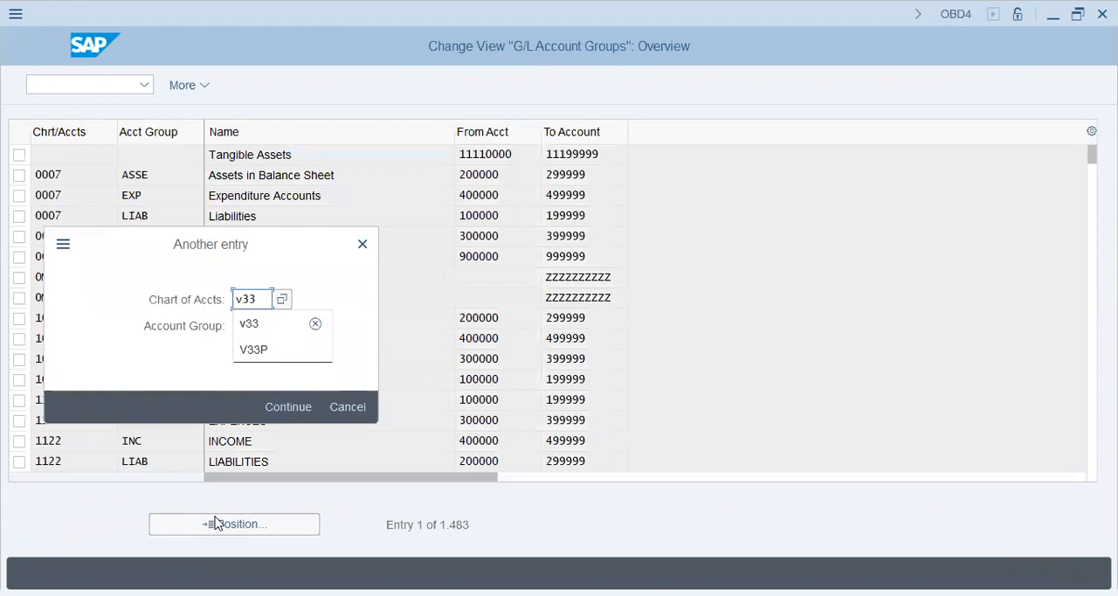
{"action": "key", "text": "Return"}
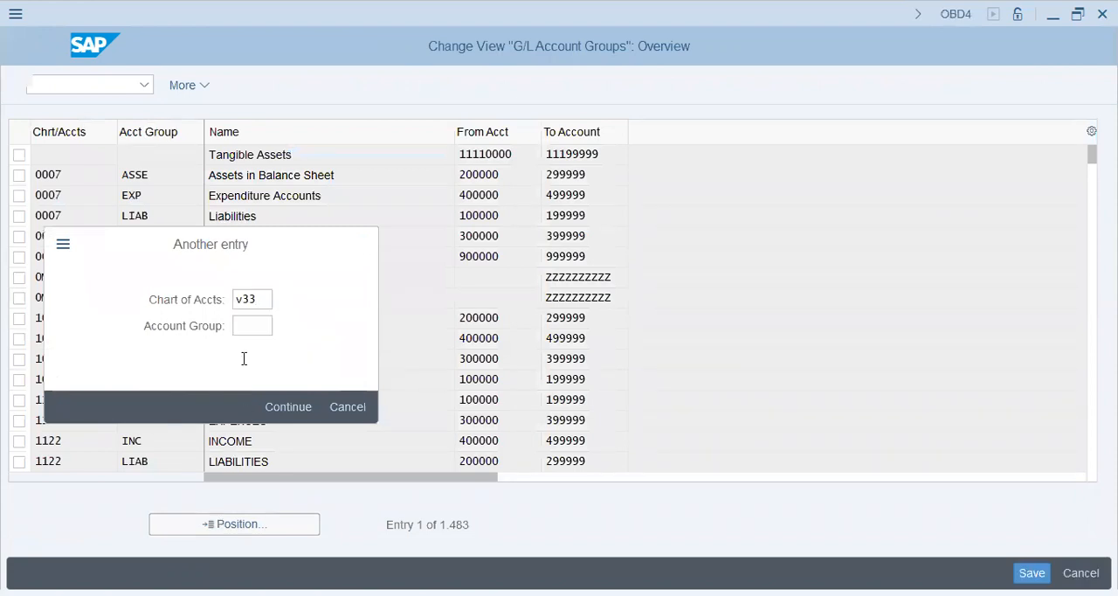
{"action": "key", "text": "Return"}
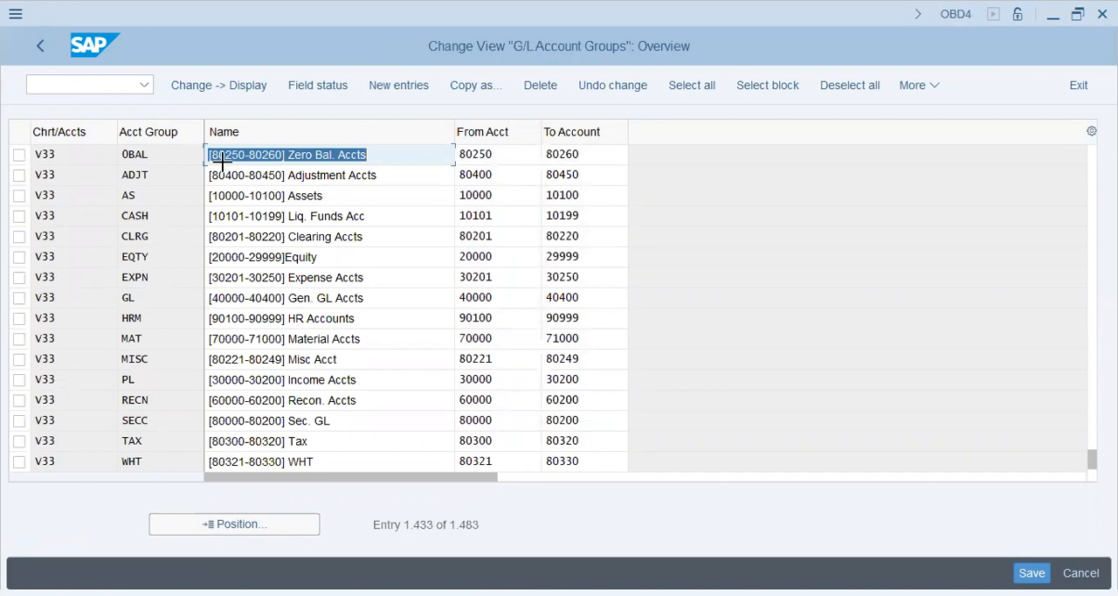
Copy the V33 account group rows through WHT, including their names and account ranges
{"action": "left_click_drag", "start_coordinate": [30, 144], "coordinate": [581, 463]}
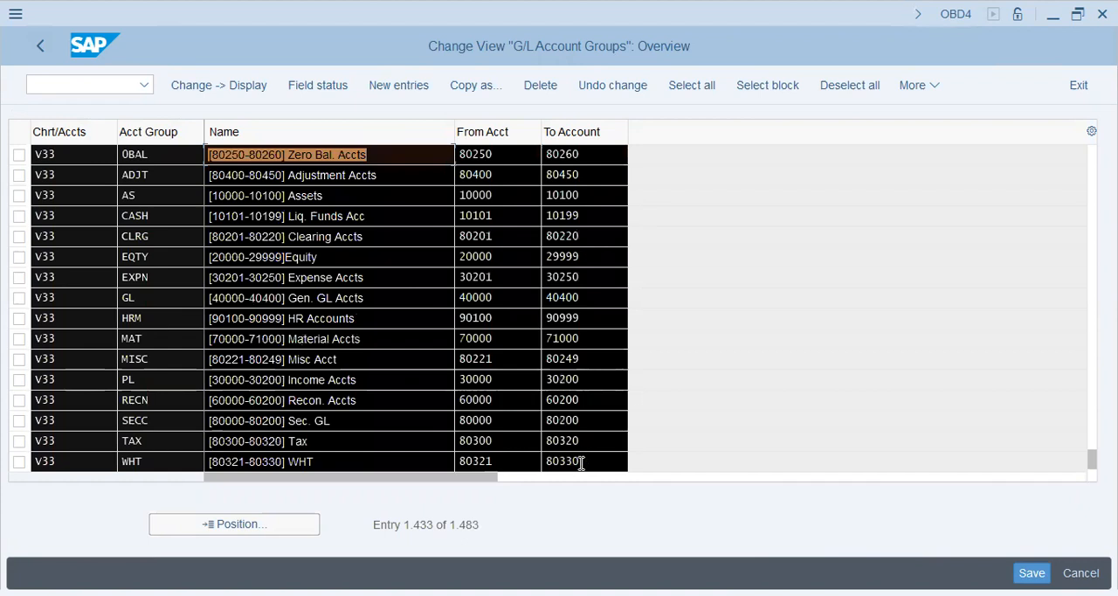
{"action": "key", "text": "ctrl+c"}
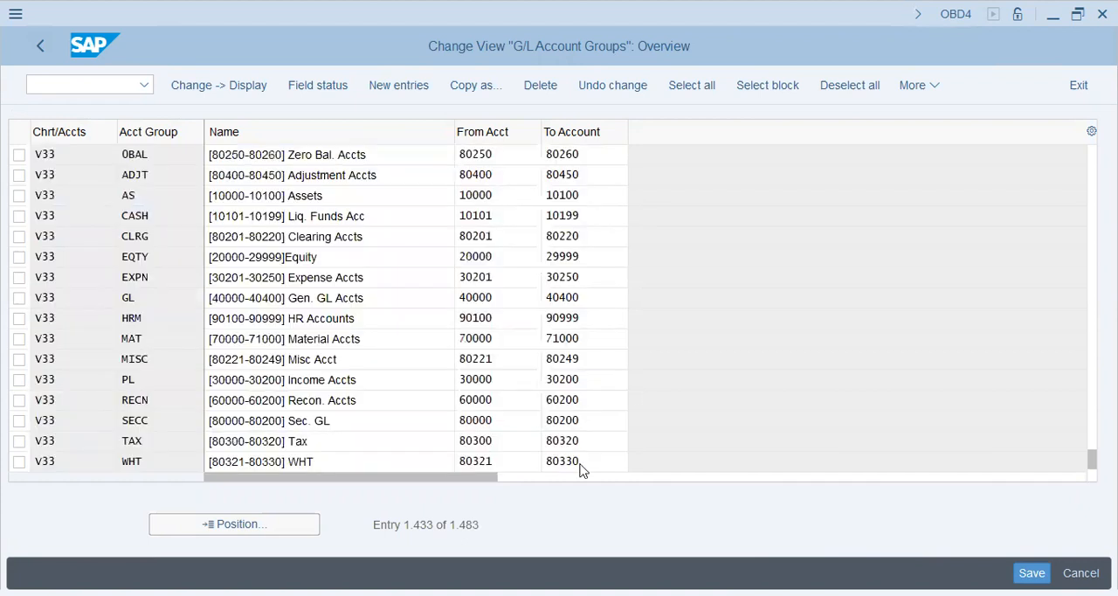
{"action": "scroll", "coordinate": [581, 464], "scroll_direction": "down", "scroll_amount": 5}
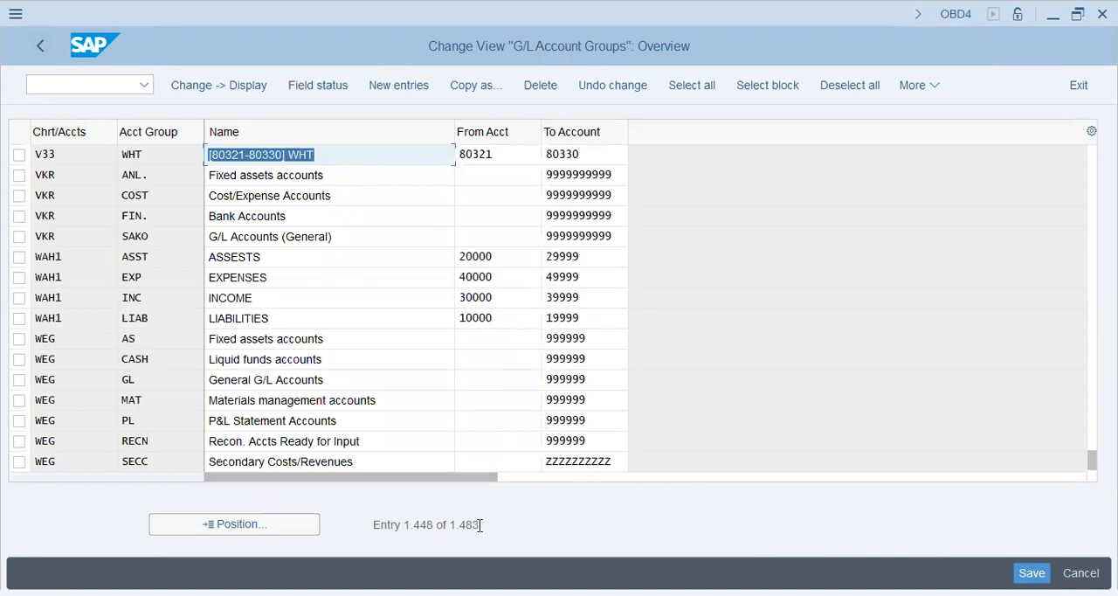
{"action": "key", "text": "alt+Tab"}
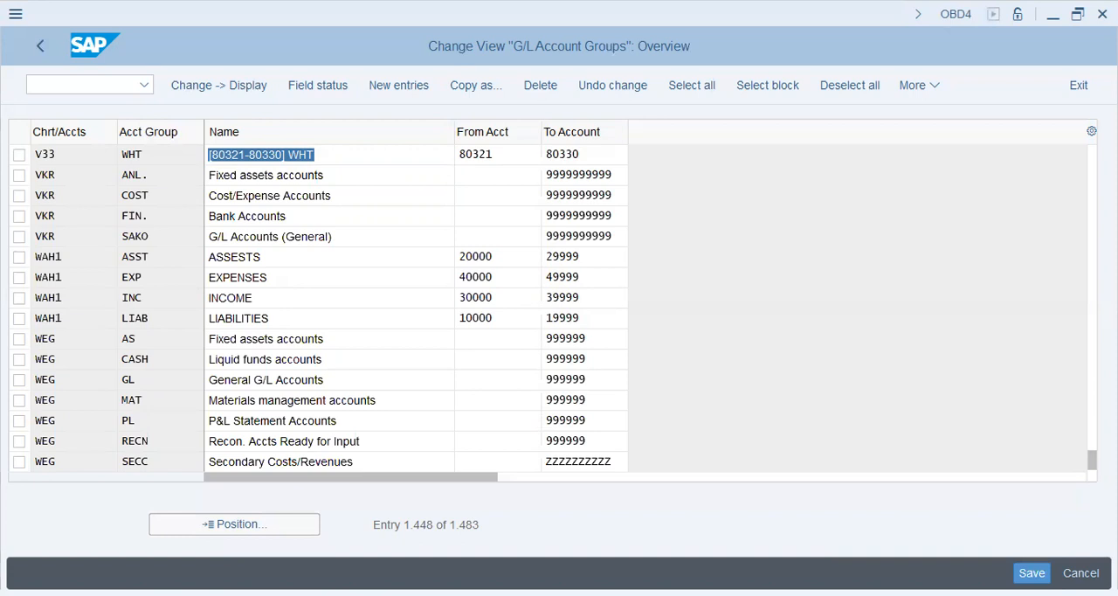
Reopen the SAP Reference IMG and expand Document Splitting under Financial Accounting, General Ledger Accounting, Business Transactions
{"action": "left_click", "coordinate": [41, 46]}
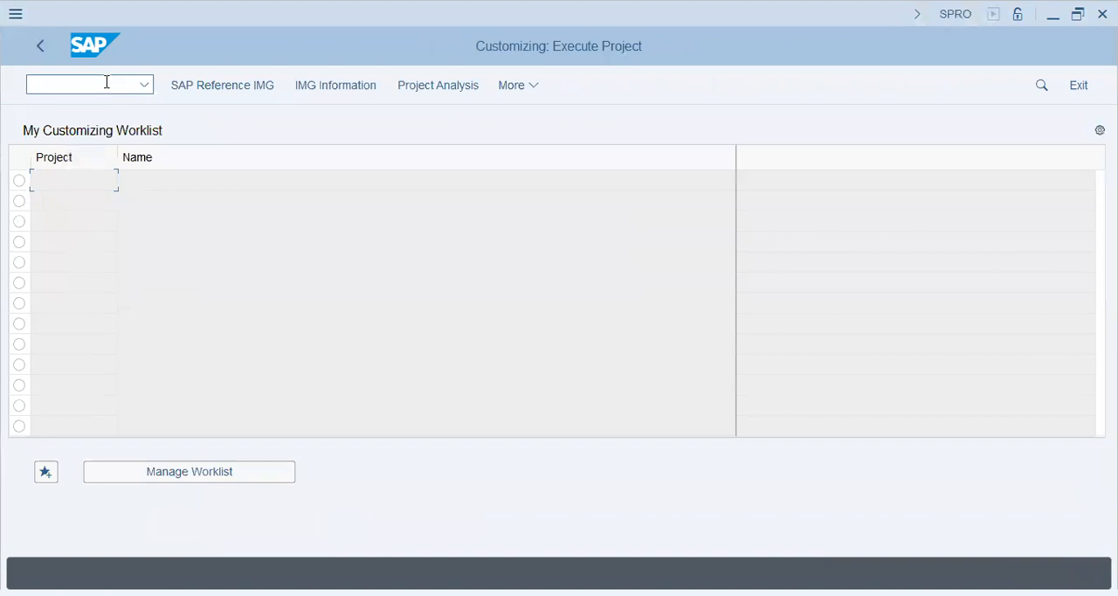
{"action": "left_click", "coordinate": [194, 88]}
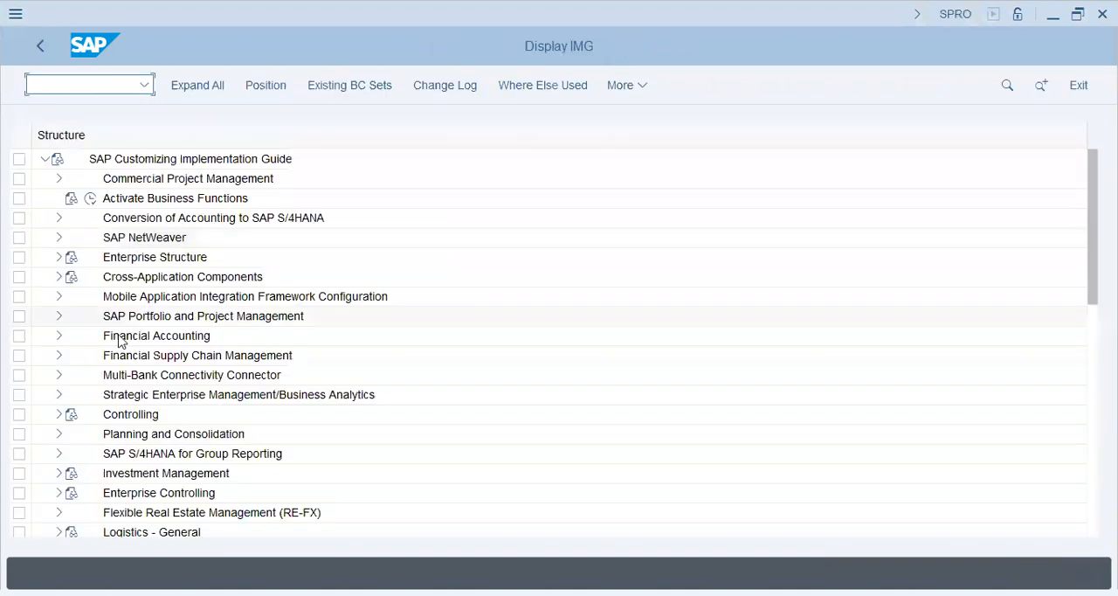
{"action": "left_click", "coordinate": [59, 336]}
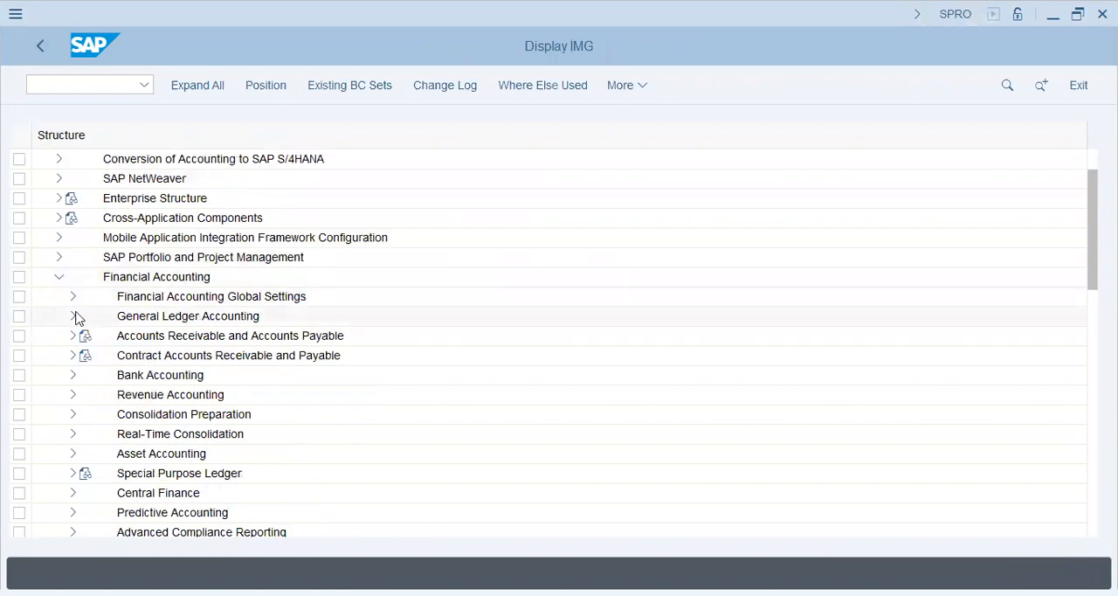
{"action": "left_click", "coordinate": [74, 316]}
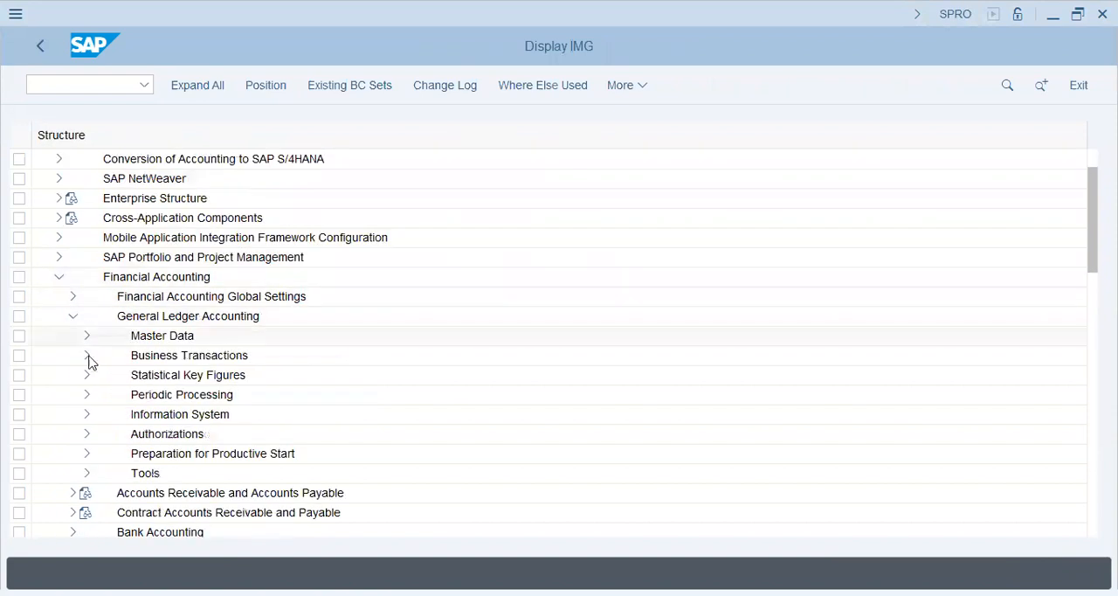
{"action": "left_click", "coordinate": [87, 356]}
{"action": "left_click", "coordinate": [101, 336]}
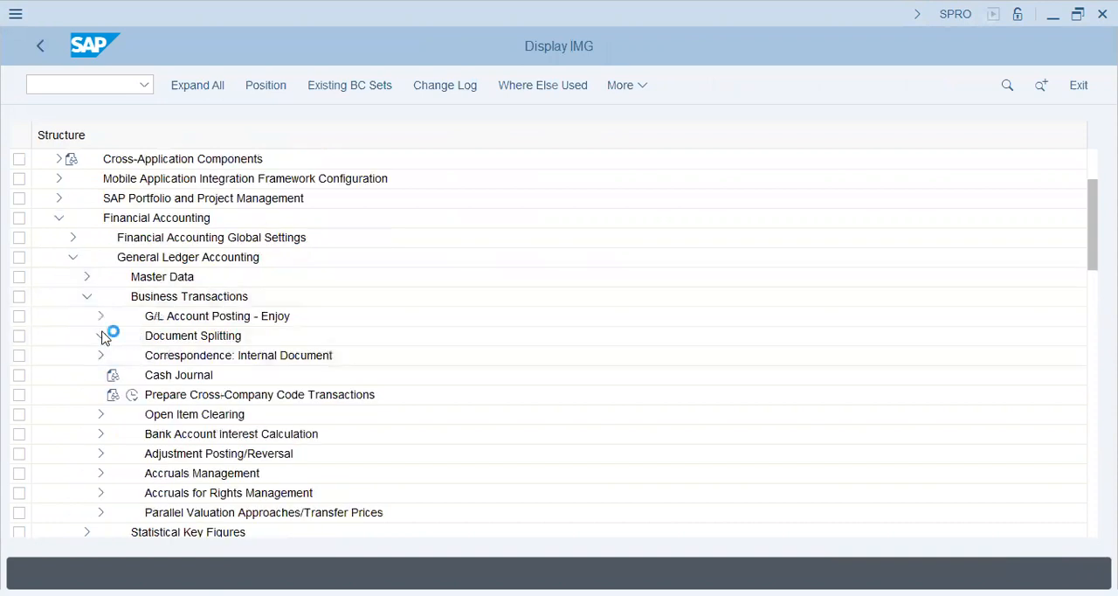
{"action": "left_click", "coordinate": [181, 278]}
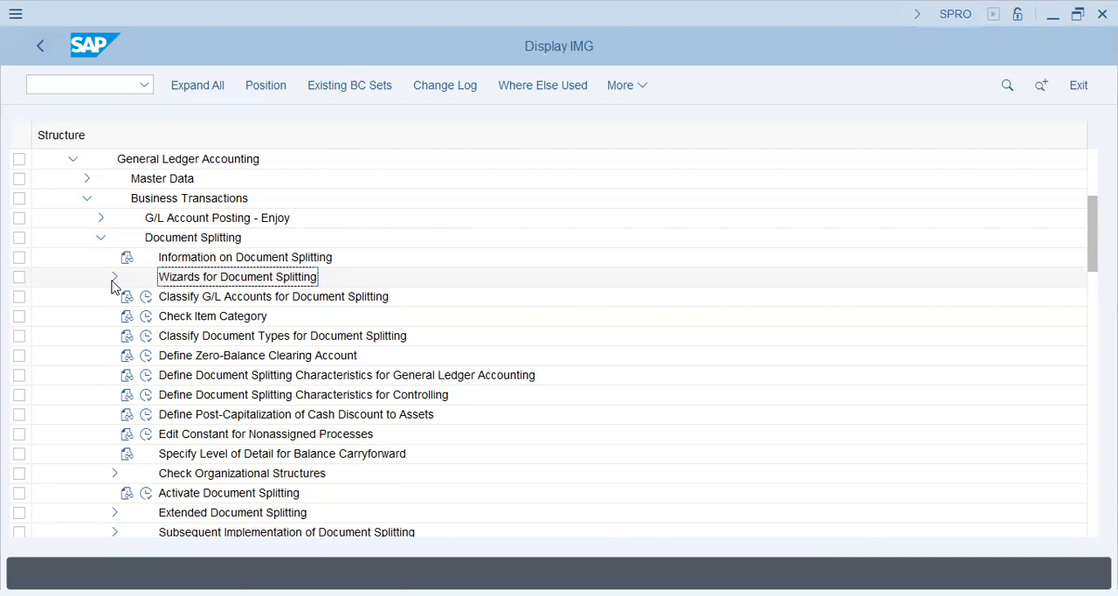
Start the Configure Document Splitting wizard from Wizards for Document Splitting and accept the proposed V33 LADYBUG customizing request
{"action": "left_click", "coordinate": [113, 278]}
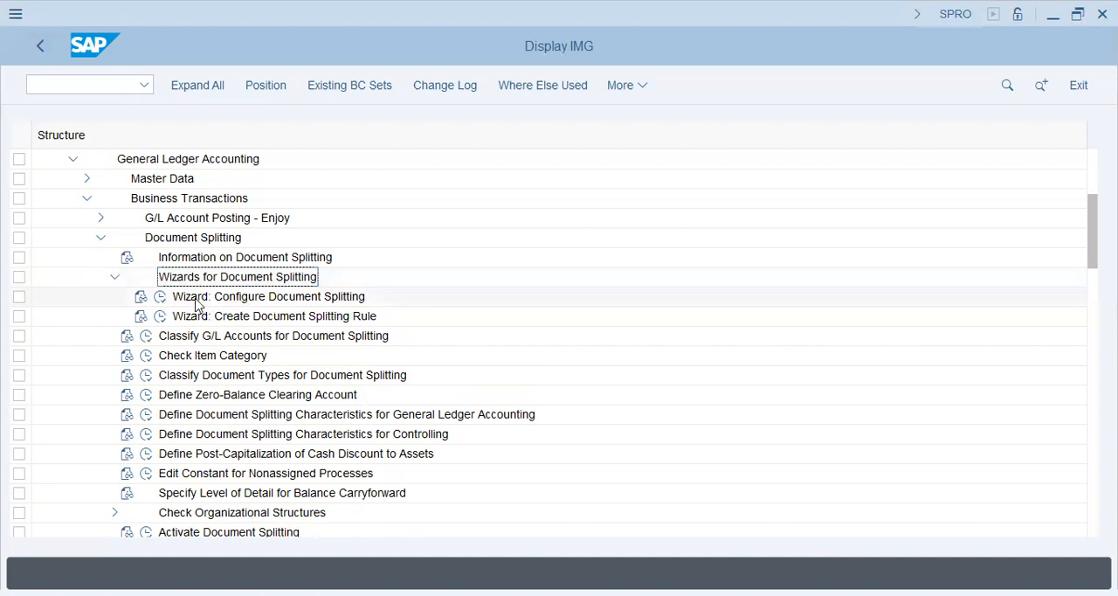
{"action": "left_click", "coordinate": [259, 299]}
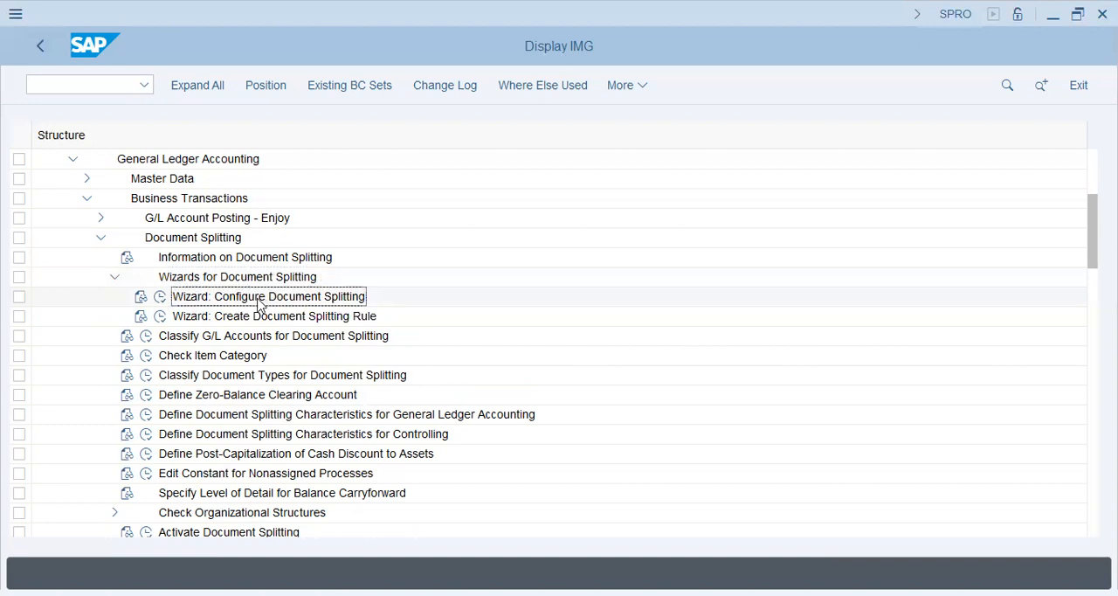
{"action": "left_click", "coordinate": [160, 296]}
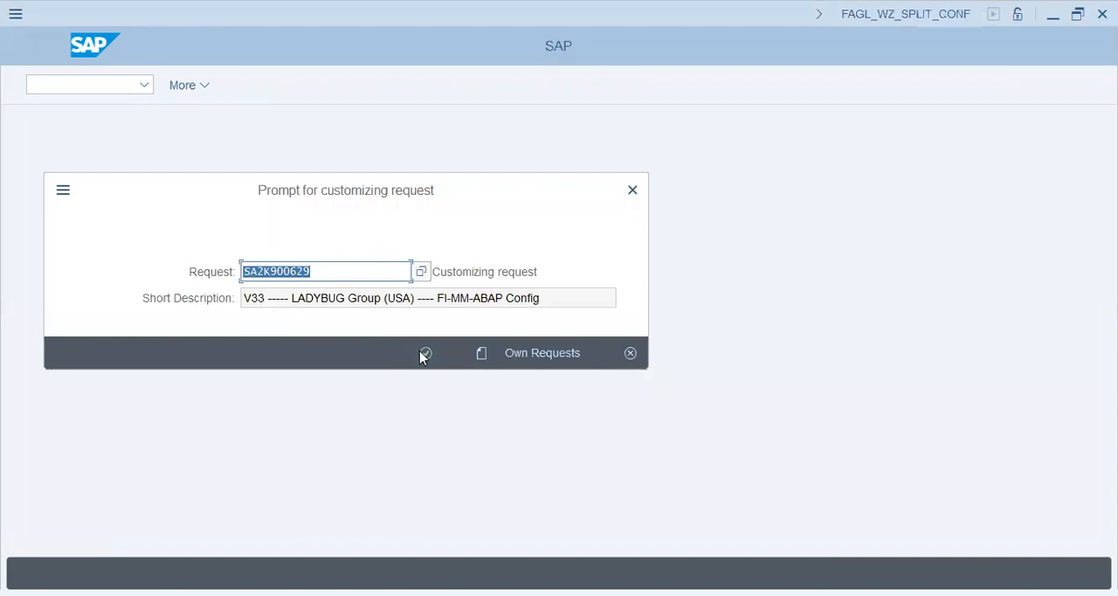
{"action": "left_click", "coordinate": [426, 352]}
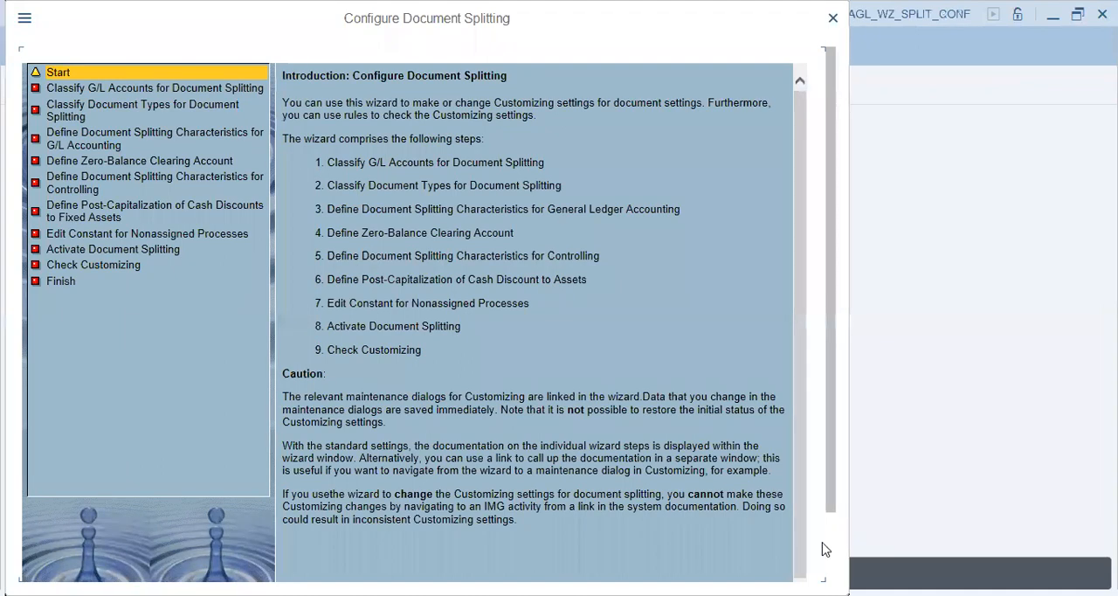
Examine the wizard's list of steps, from classifying G/L accounts through checking Customizing and finishing
{"action": "left_click_drag", "start_coordinate": [832, 509], "coordinate": [830, 470]}
{"action": "left_click_drag", "start_coordinate": [108, 88], "coordinate": [196, 88]}
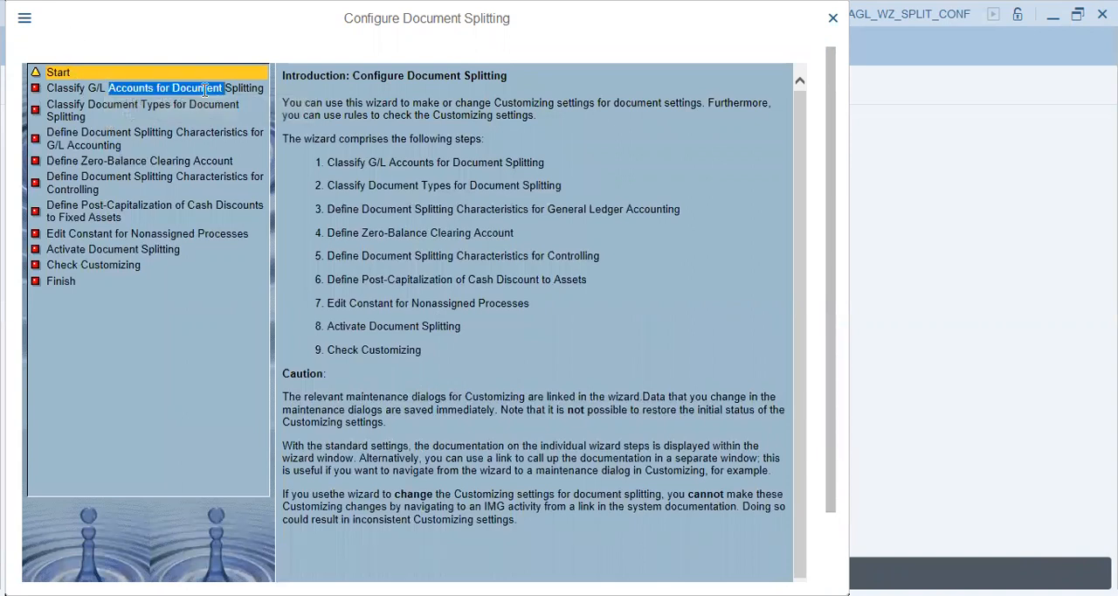
{"action": "left_click", "coordinate": [114, 117]}
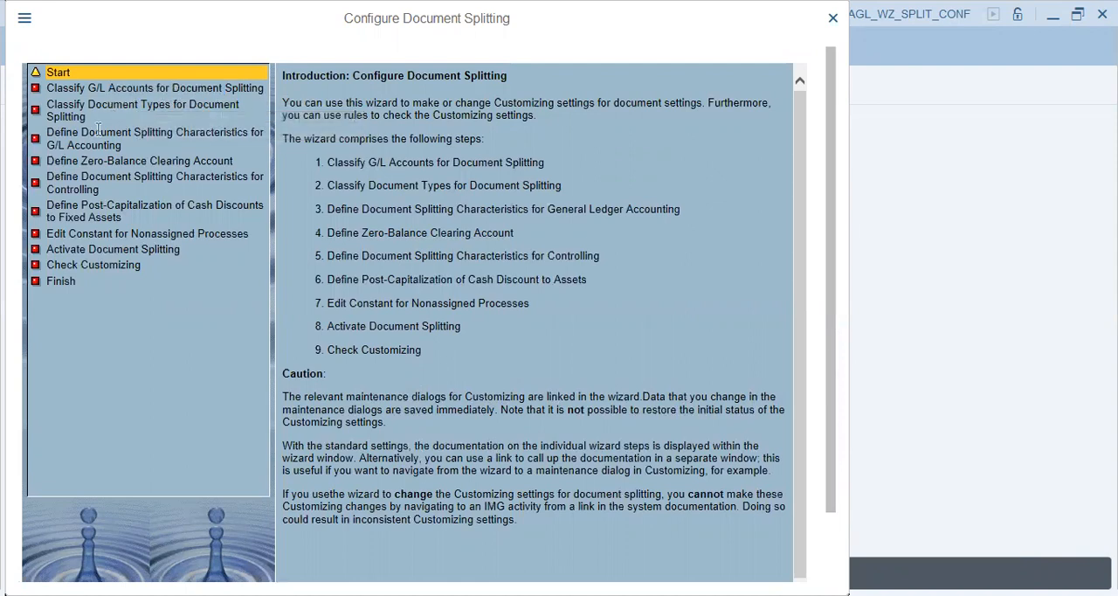
{"action": "left_click_drag", "start_coordinate": [82, 132], "coordinate": [187, 140]}
{"action": "left_click_drag", "start_coordinate": [104, 161], "coordinate": [193, 162]}
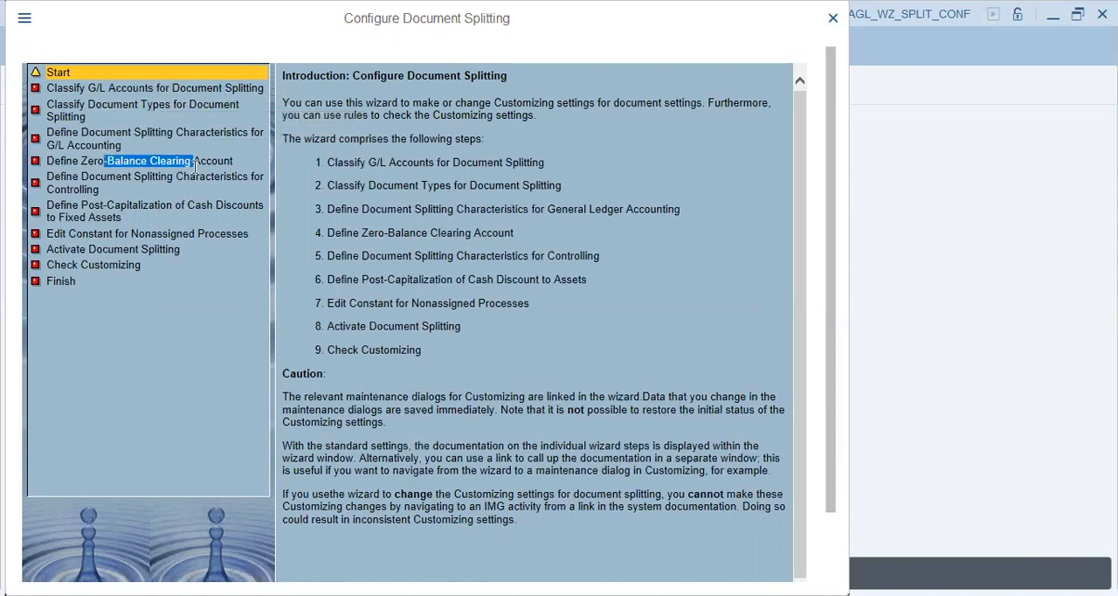
{"action": "left_click_drag", "start_coordinate": [84, 179], "coordinate": [171, 194]}
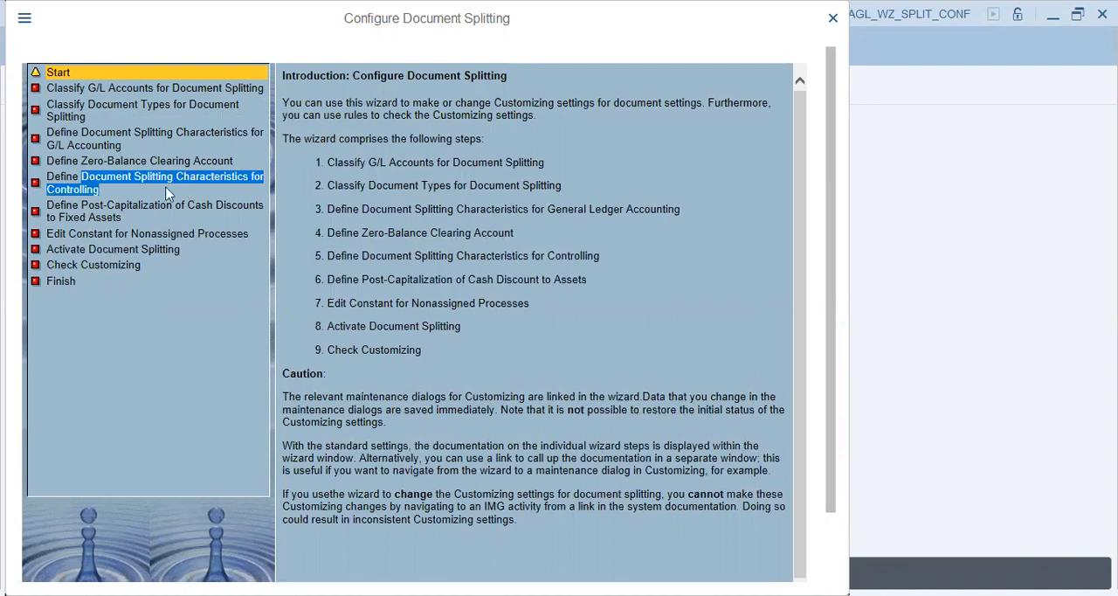
{"action": "left_click_drag", "start_coordinate": [82, 205], "coordinate": [174, 207]}
{"action": "left_click_drag", "start_coordinate": [68, 233], "coordinate": [199, 234]}
{"action": "left_click_drag", "start_coordinate": [47, 265], "coordinate": [146, 281]}
{"action": "left_click", "coordinate": [100, 288]}
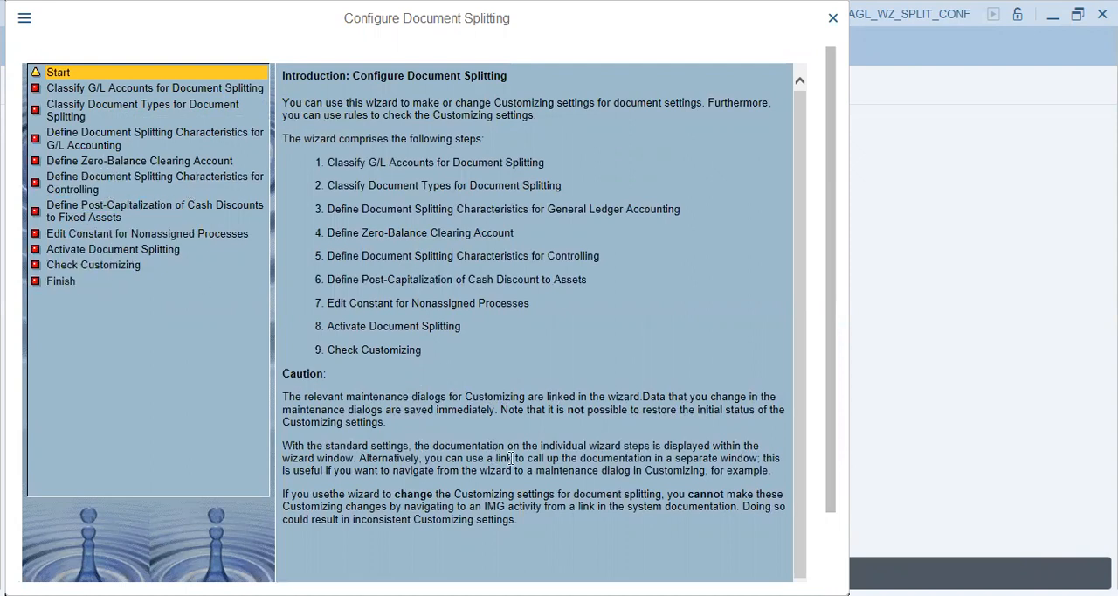
Continue to Classify G/L Accounts for Document Splitting with chart of accounts V33 and open its table for new entries
{"action": "scroll", "coordinate": [834, 100], "scroll_direction": "down", "scroll_amount": 2}
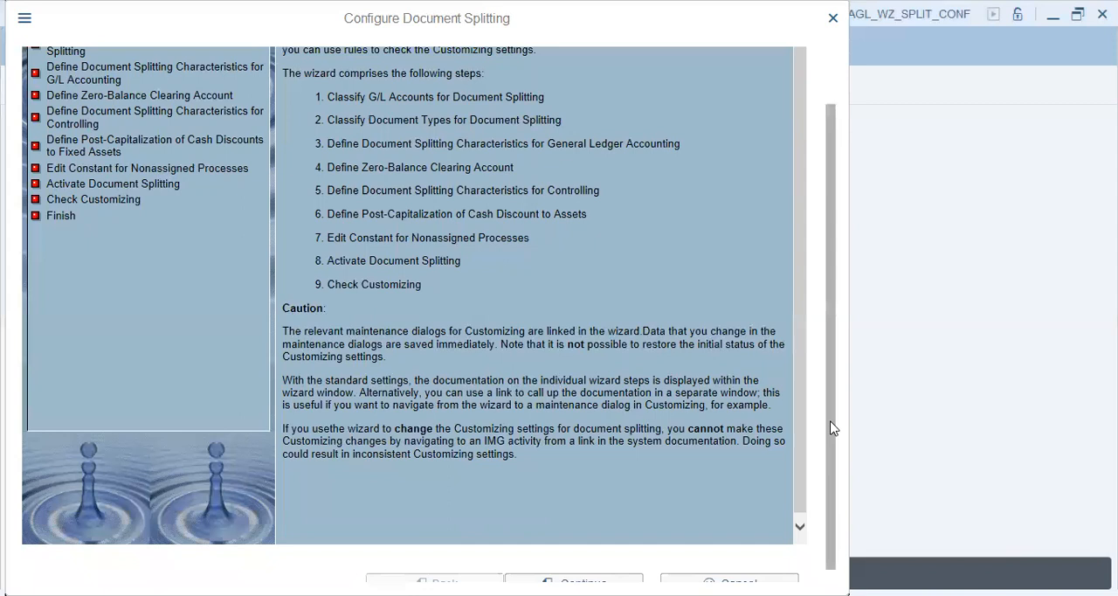
{"action": "scroll", "coordinate": [832, 428], "scroll_direction": "down", "scroll_amount": 1}
{"action": "left_click", "coordinate": [574, 569]}
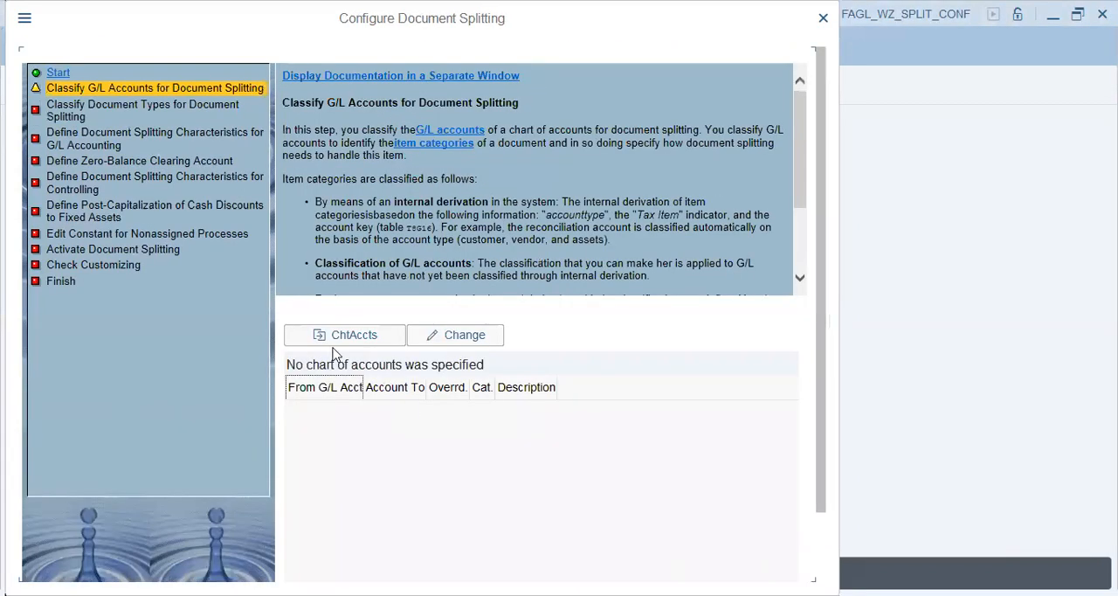
{"action": "left_click", "coordinate": [335, 339]}
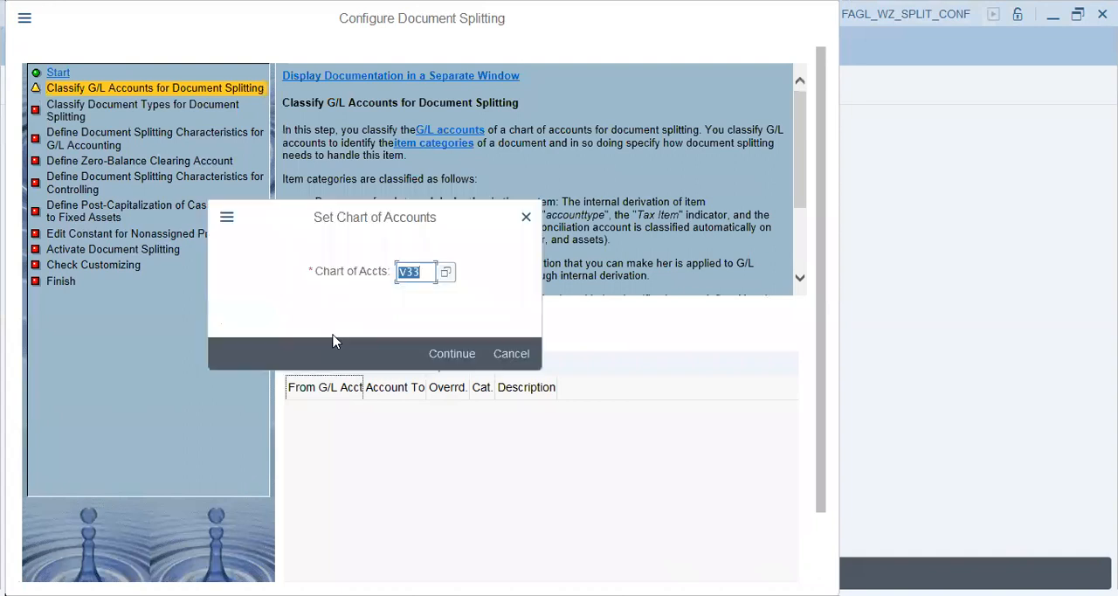
{"action": "left_click", "coordinate": [450, 354]}
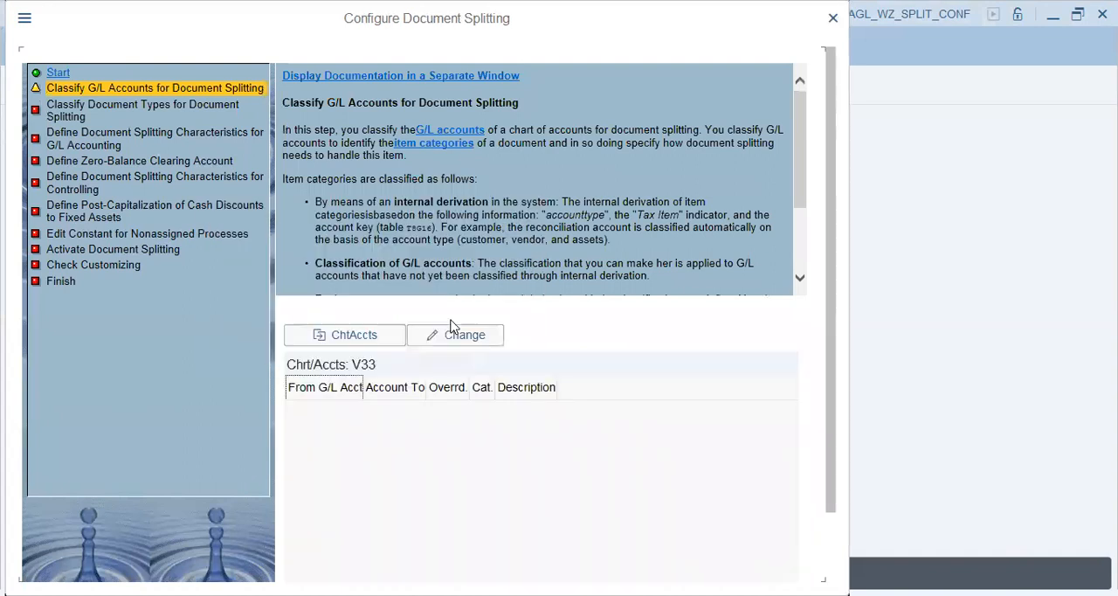
{"action": "left_click", "coordinate": [455, 334]}
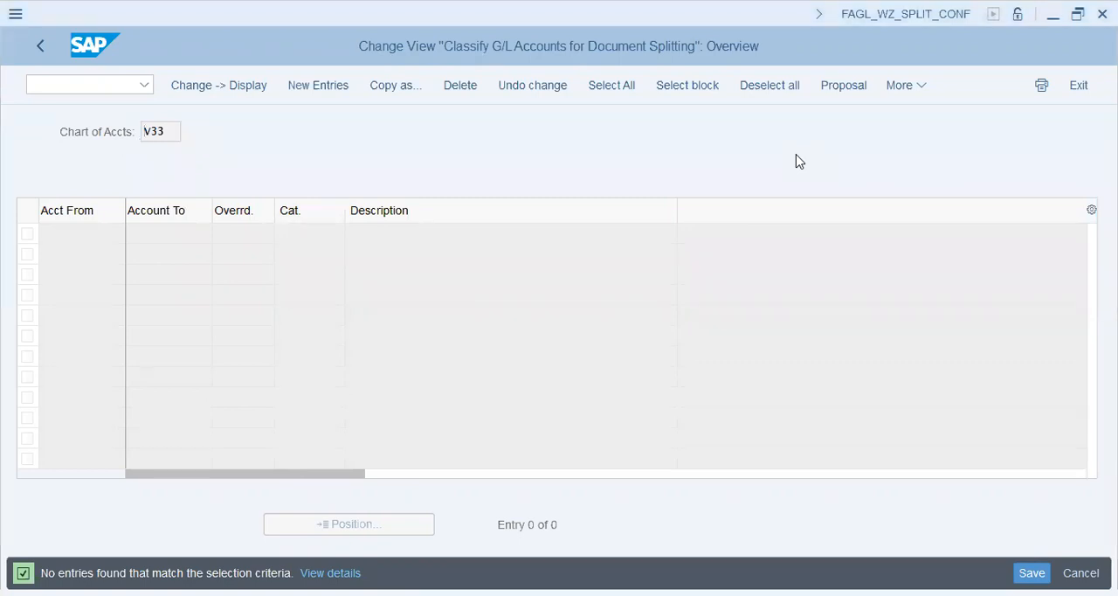
{"action": "left_click", "coordinate": [331, 92]}
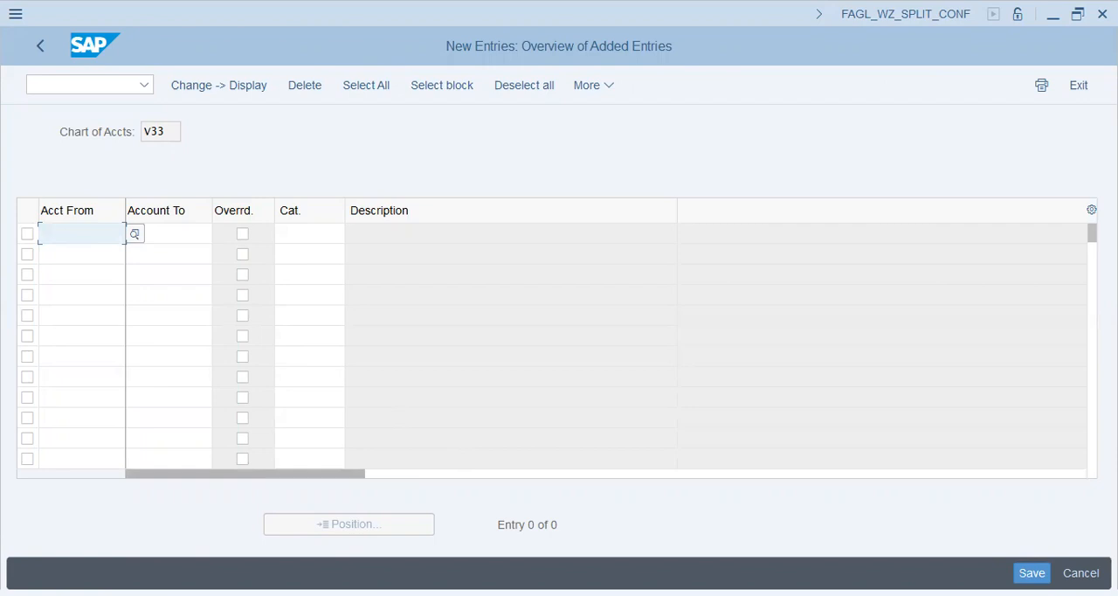
Copy the Zero Bal. Accts start account 80250 from the Notepad list into Acct From of the first entry
{"action": "key", "text": "alt+Tab"}
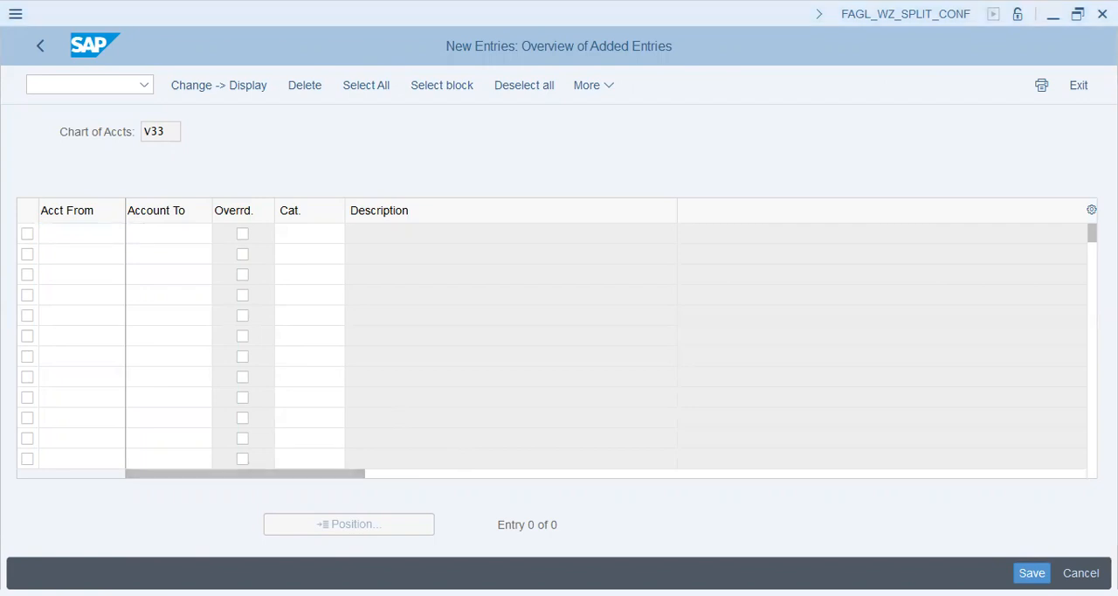
{"action": "left_click", "coordinate": [286, 127]}
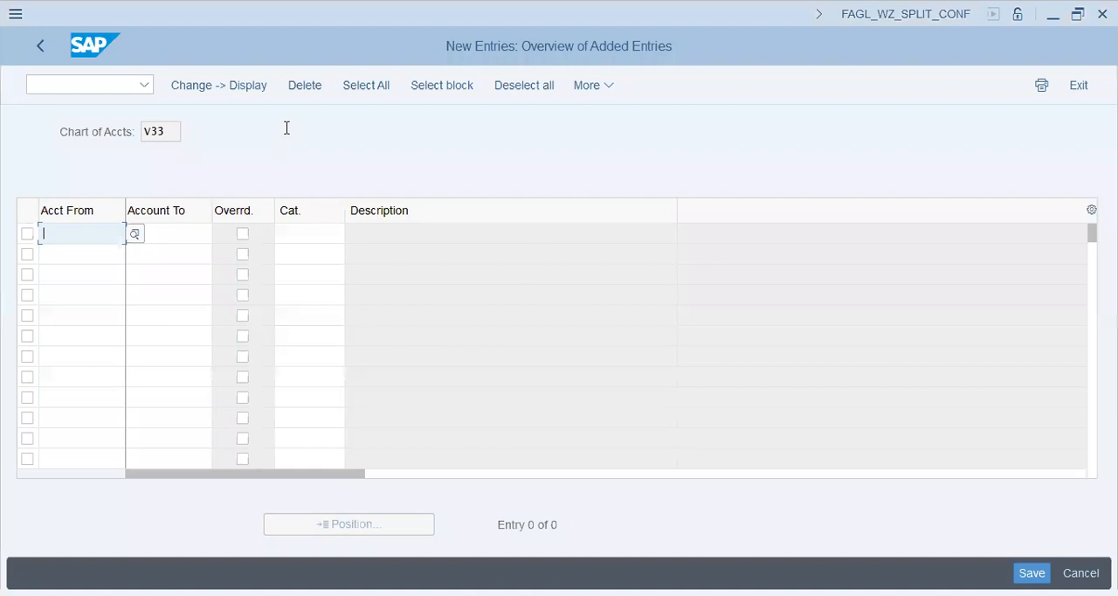
{"action": "key", "text": "alt+Tab"}
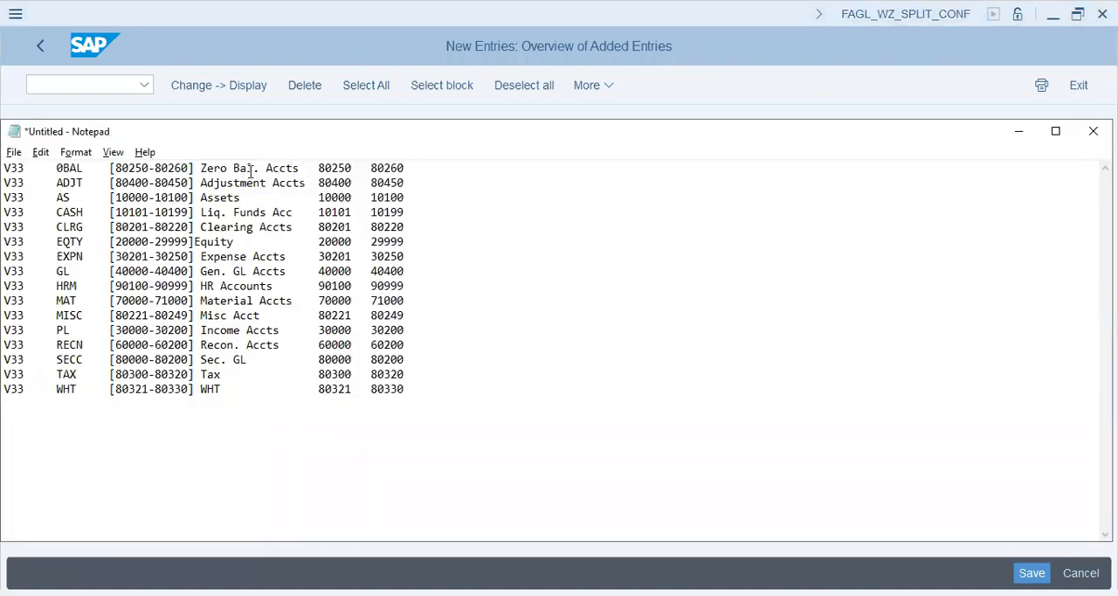
{"action": "left_click_drag", "start_coordinate": [300, 168], "coordinate": [200, 167]}
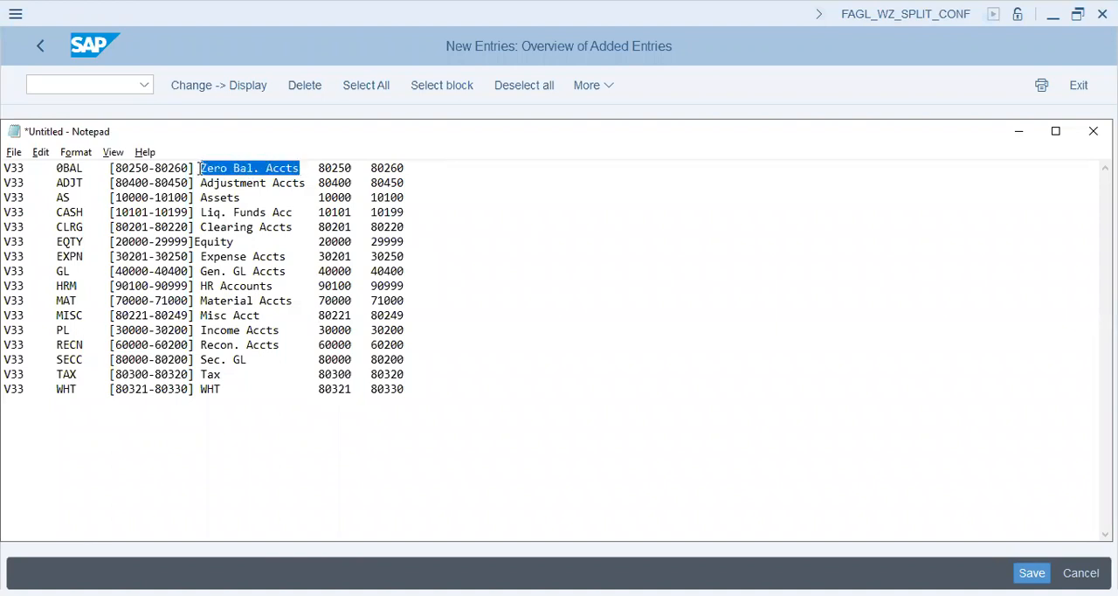
{"action": "left_click_drag", "start_coordinate": [352, 168], "coordinate": [319, 167]}
{"action": "key", "text": "ctrl+c"}
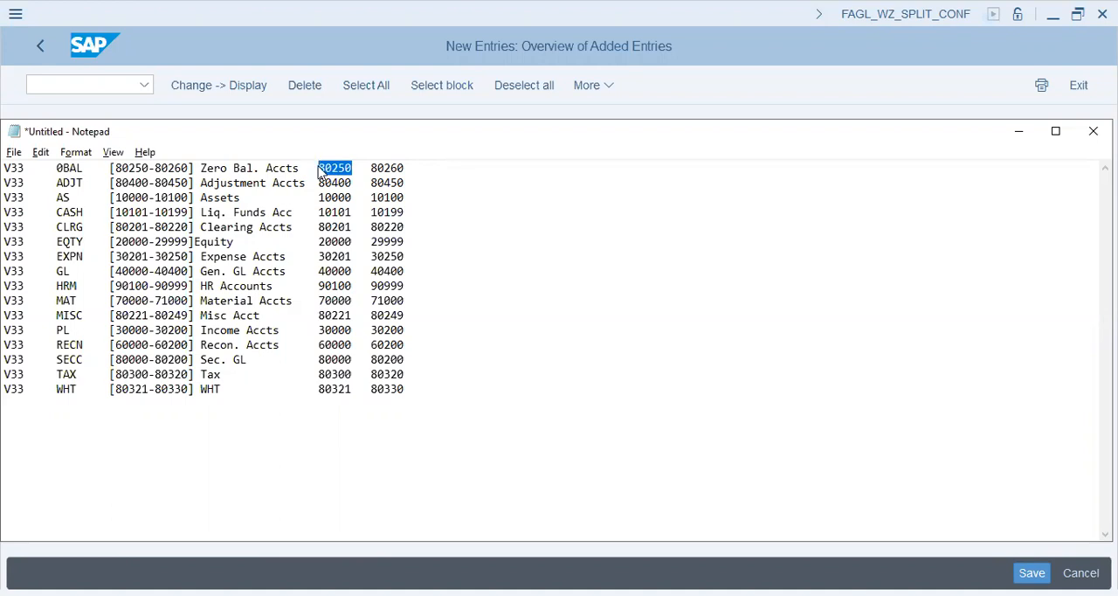
{"action": "key", "text": "alt+Tab"}
{"action": "key", "text": "ctrl+v"}
{"action": "key", "text": "Tab"}
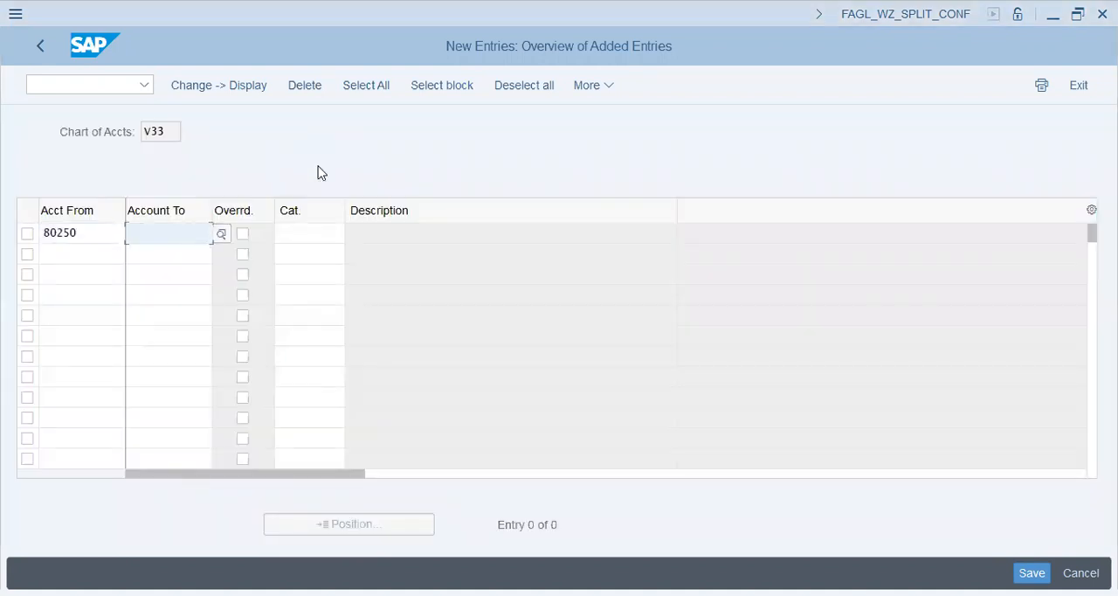
Copy the Zero Bal. Accts end account 80260 from Notepad into Account To of the first entry
{"action": "key", "text": "alt+Tab"}
{"action": "left_click_drag", "start_coordinate": [371, 167], "coordinate": [403, 167]}
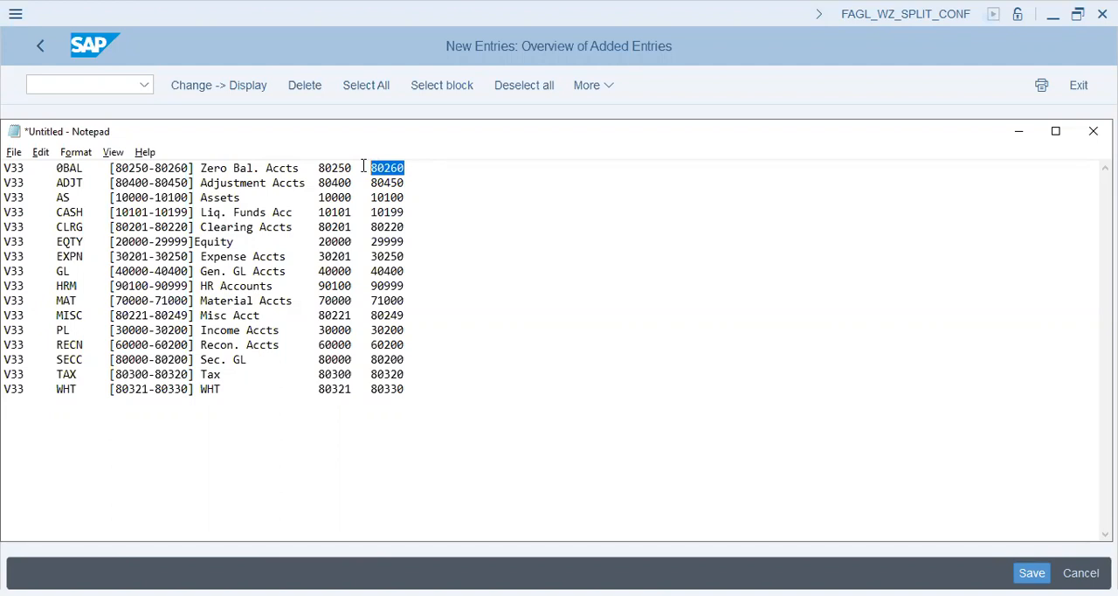
{"action": "key", "text": "ctrl+c"}
{"action": "key", "text": "alt+Tab"}
{"action": "key", "text": "ctrl+v"}
Assign item category 01001, Zero Balance Posting (Free Balancing Units), to the 80250–80260 account range
{"action": "key", "text": "Tab"}
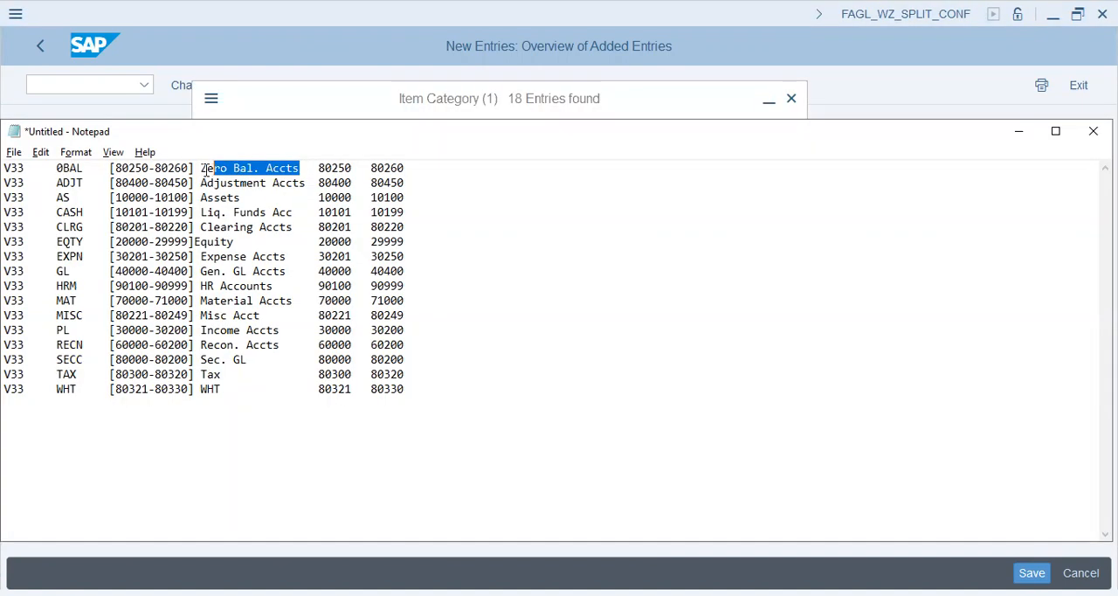
{"action": "left_click_drag", "start_coordinate": [213, 170], "coordinate": [199, 172]}
{"action": "key", "text": "alt+Tab"}
{"action": "double_click", "coordinate": [275, 241]}
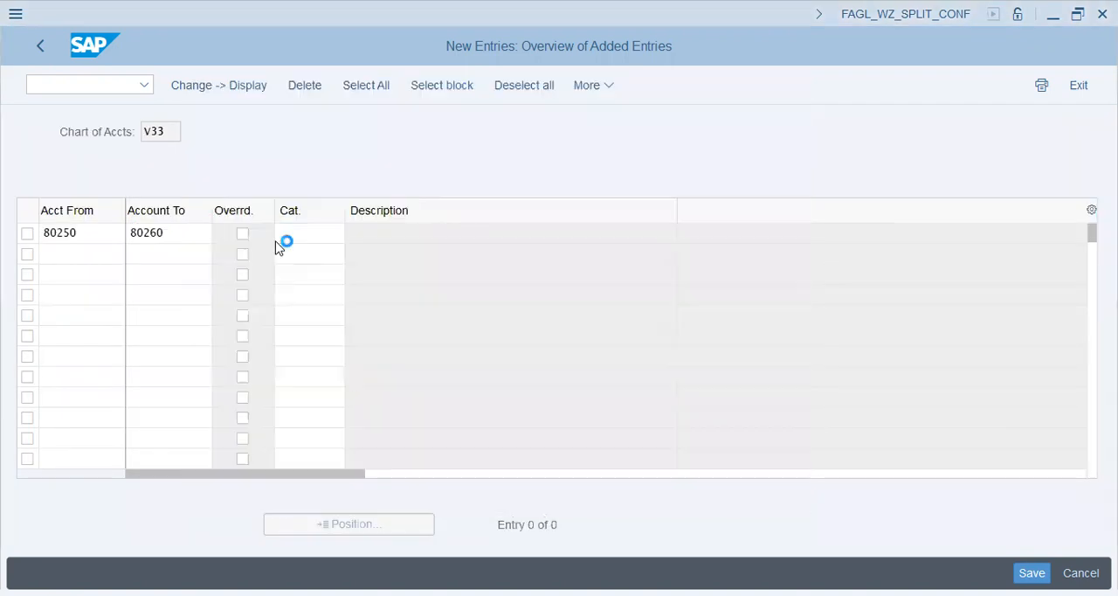
{"action": "left_click", "coordinate": [72, 259]}
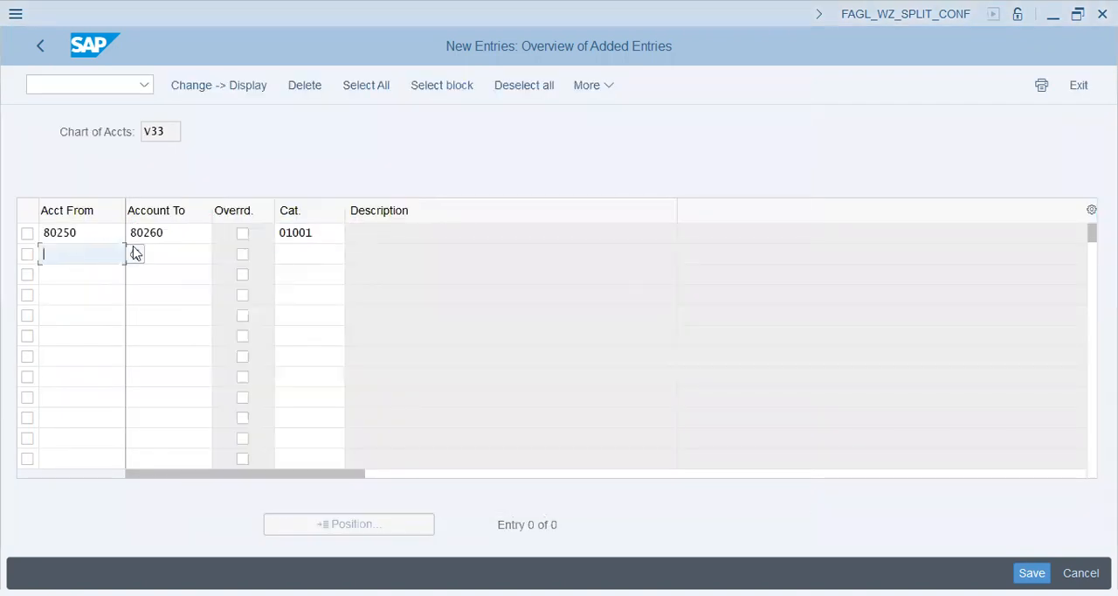
{"action": "left_click", "coordinate": [336, 233]}
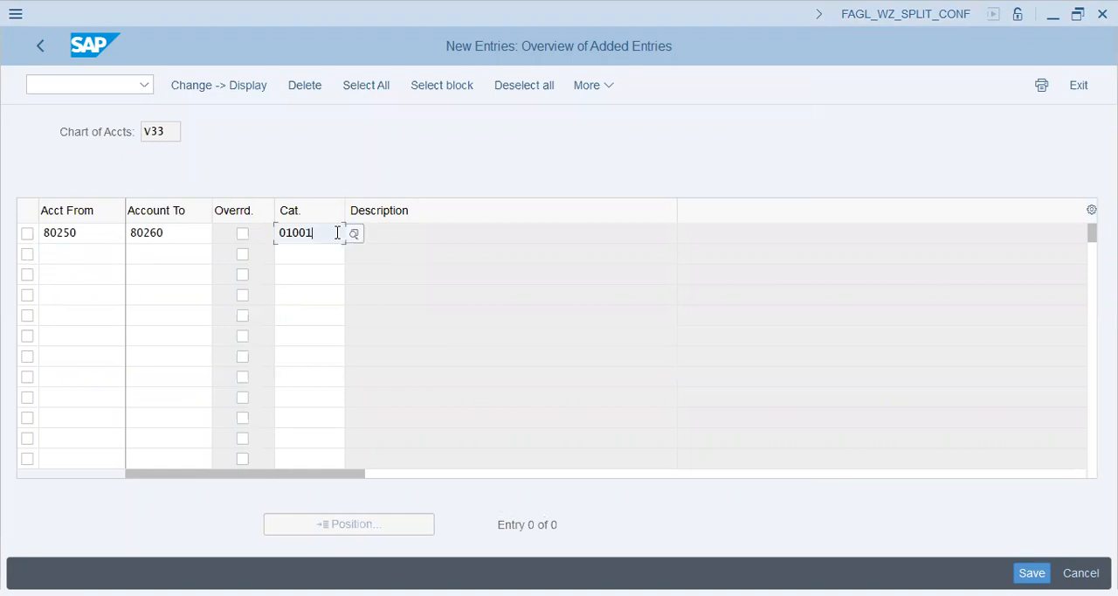
Copy the Adjustment Accts start account 80400 from Notepad into Acct From of the second entry
{"action": "left_click", "coordinate": [93, 254]}
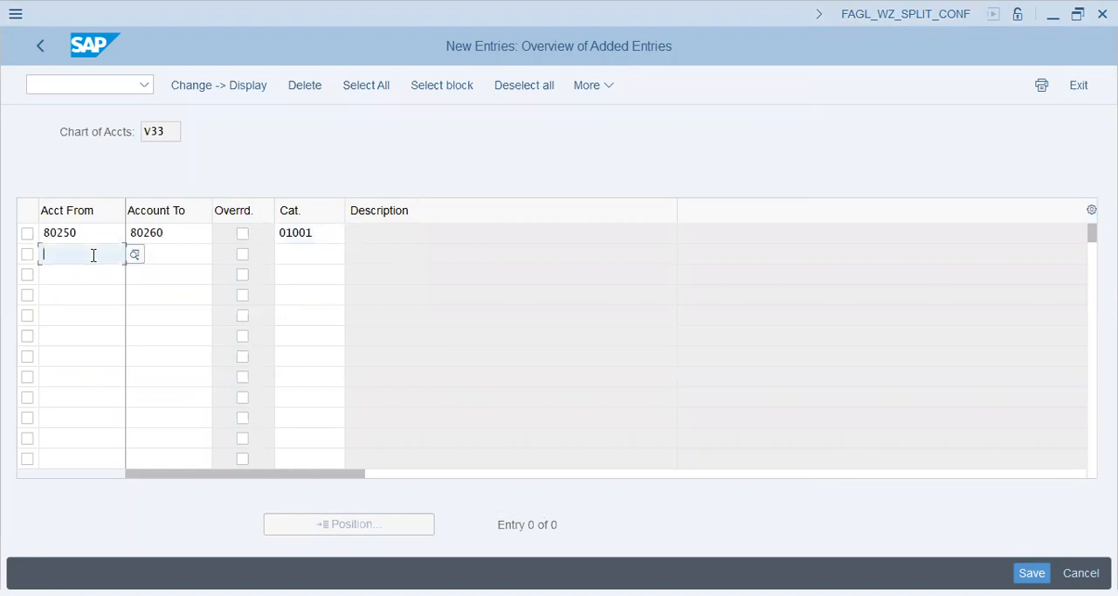
{"action": "key", "text": "alt+Tab"}
{"action": "left_click_drag", "start_coordinate": [353, 183], "coordinate": [320, 182]}
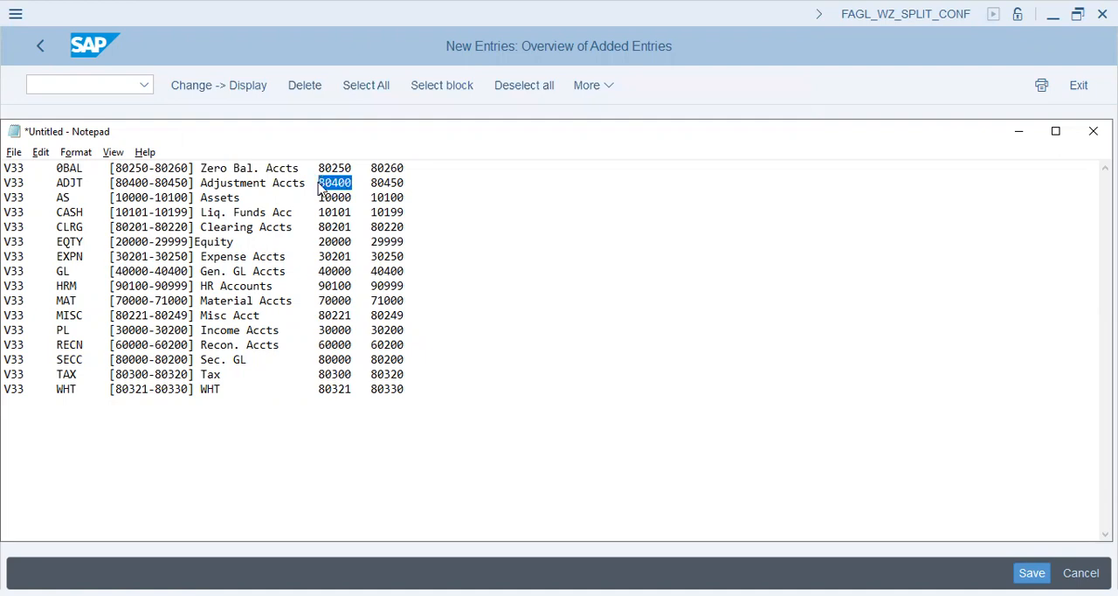
{"action": "key", "text": "ctrl+c"}
{"action": "key", "text": "alt+Tab"}
{"action": "key", "text": "ctrl+v"}
Copy the Adjustment Accts end account 80450 from Notepad into Account To of the second entry
{"action": "key", "text": "alt+Tab"}
{"action": "left_click", "coordinate": [415, 181]}
{"action": "left_click_drag", "start_coordinate": [416, 181], "coordinate": [368, 177]}
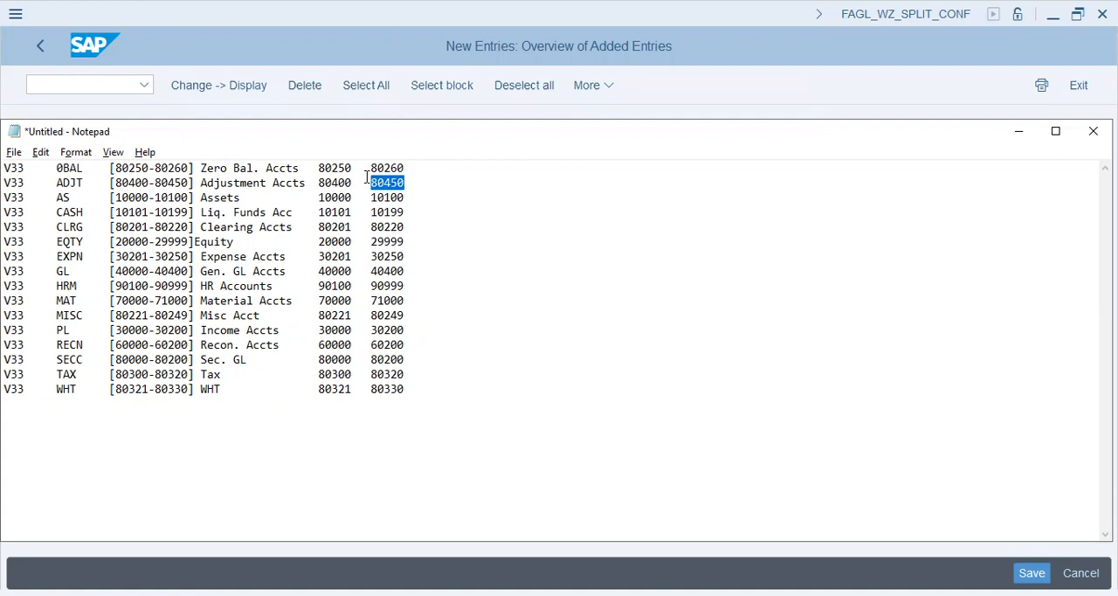
{"action": "key", "text": "ctrl+c"}
{"action": "key", "text": "alt+Tab"}
{"action": "key", "text": "ctrl+v"}
Assign item category 01300, Cash Discount Clearing, to the 80400–80450 account range
{"action": "left_click", "coordinate": [315, 252]}
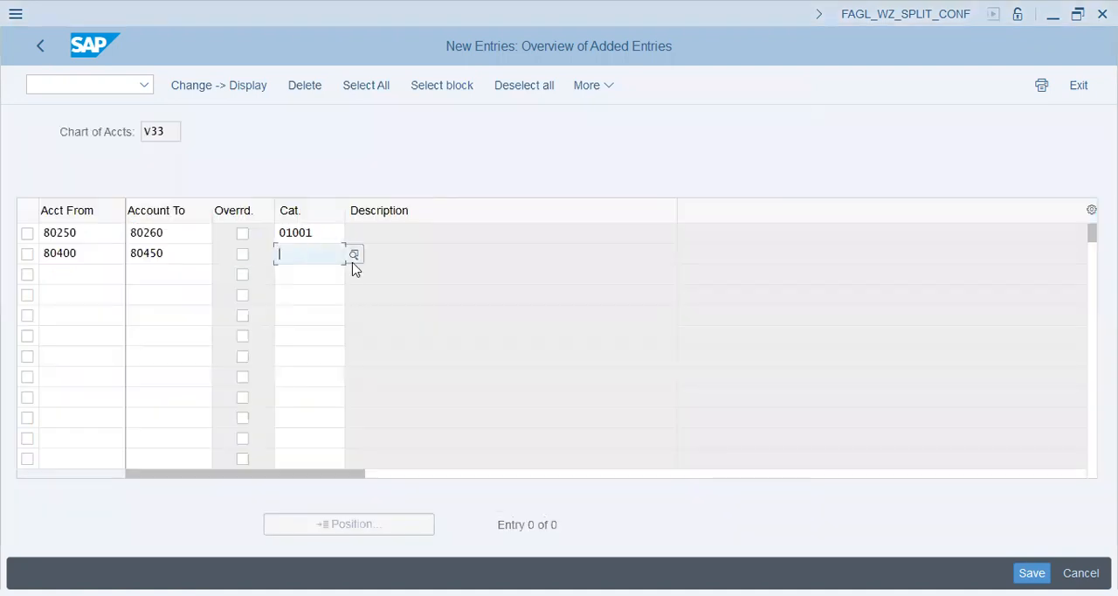
{"action": "left_click", "coordinate": [354, 256]}
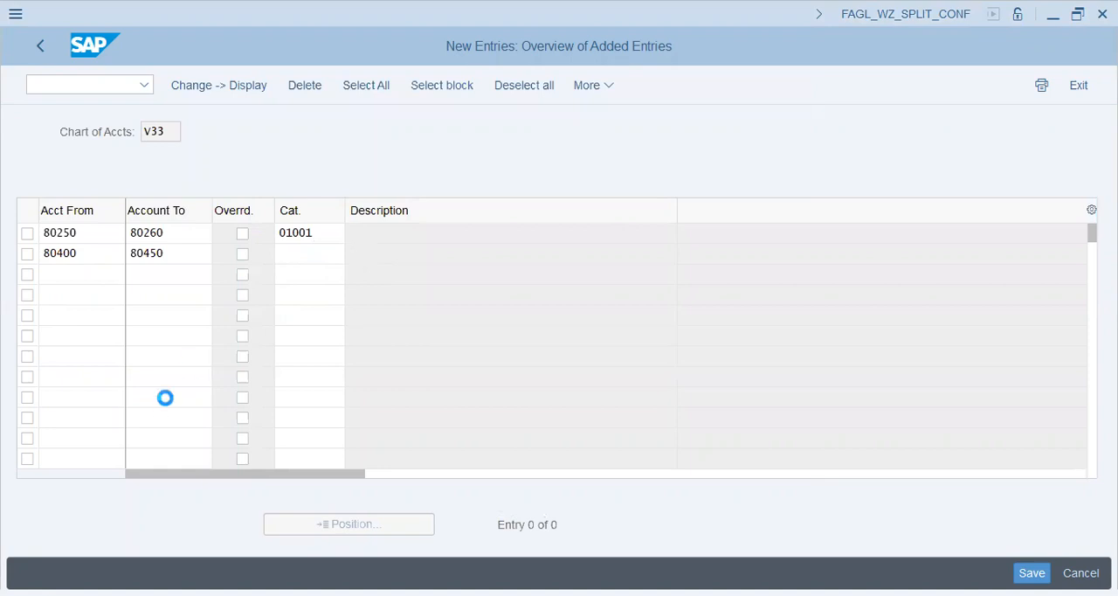
{"action": "left_click", "coordinate": [146, 340]}
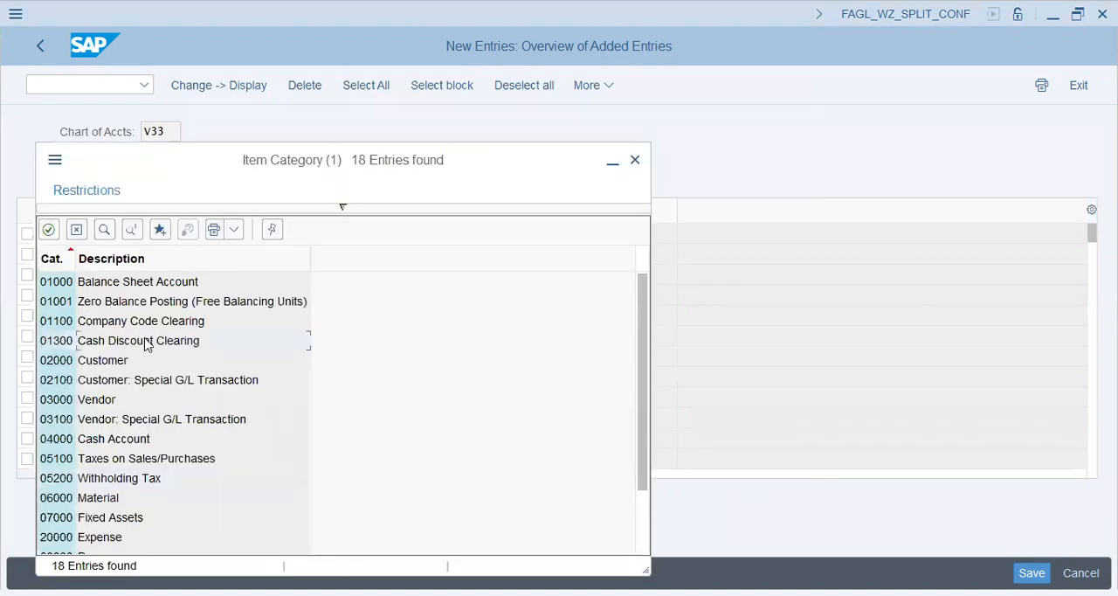
{"action": "double_click", "coordinate": [143, 340]}
Copy the Assets account range 10000–10100 from Notepad into Acct From and Account To of the third entry
{"action": "left_click", "coordinate": [94, 275]}
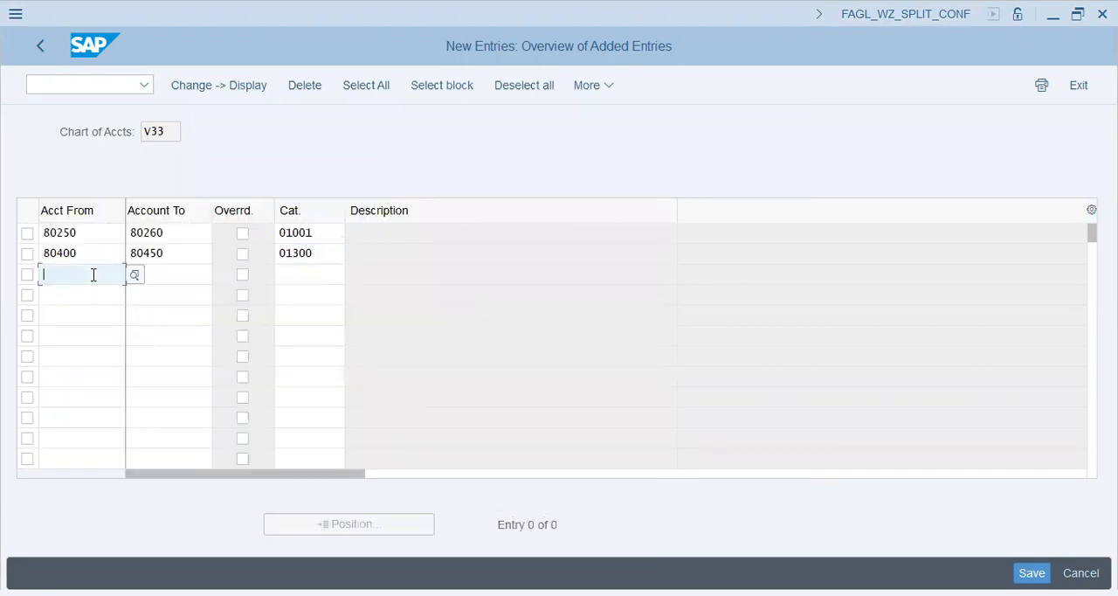
{"action": "key", "text": "alt+Tab"}
{"action": "left_click_drag", "start_coordinate": [418, 198], "coordinate": [314, 199]}
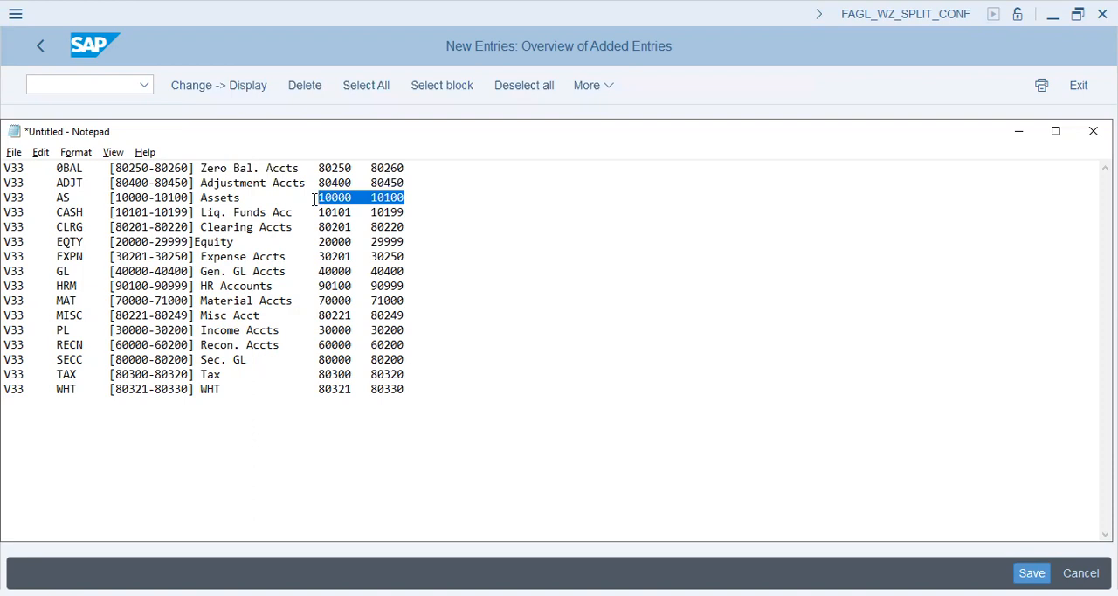
{"action": "key", "text": "ctrl+c"}
{"action": "key", "text": "alt+Tab"}
{"action": "key", "text": "ctrl+v"}
Assign item category 07000, Fixed Assets, to the 10000–10100 account range
{"action": "left_click", "coordinate": [311, 277]}
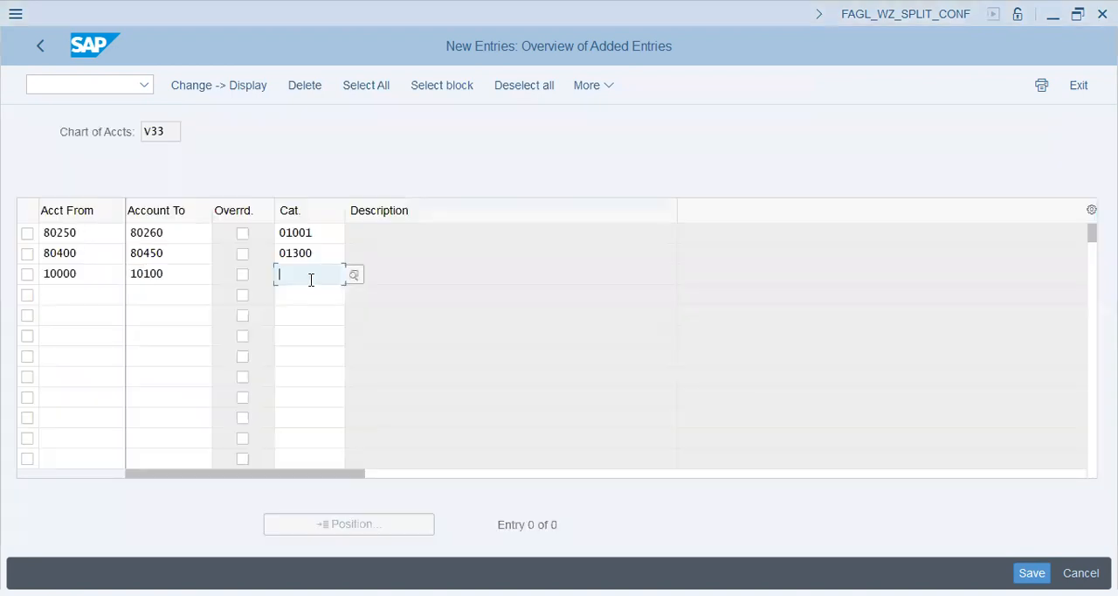
{"action": "key", "text": "alt+Tab"}
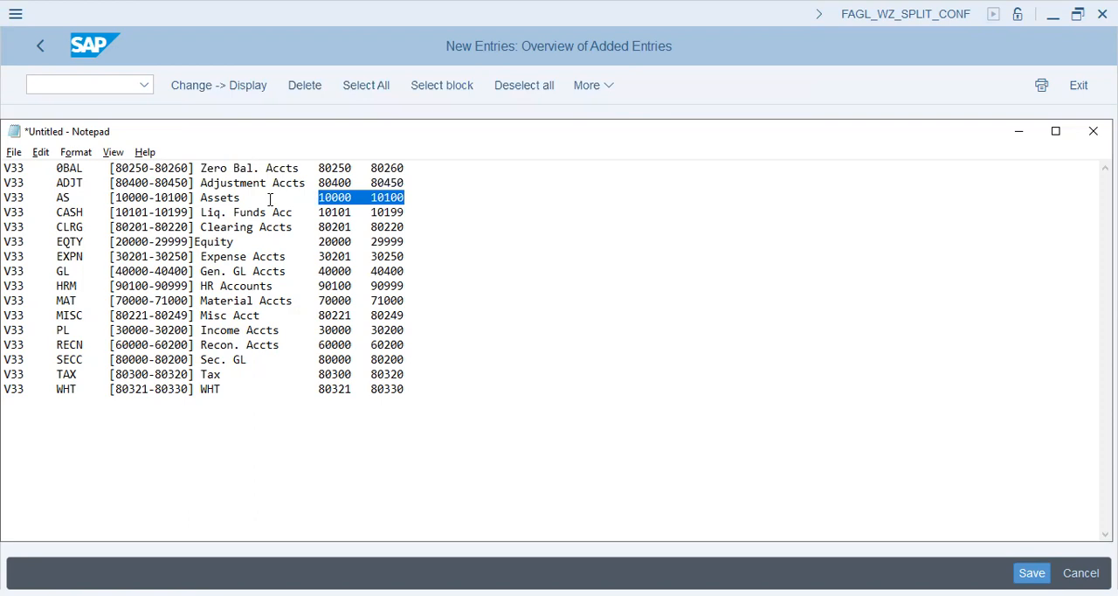
{"action": "key", "text": "alt+Tab"}
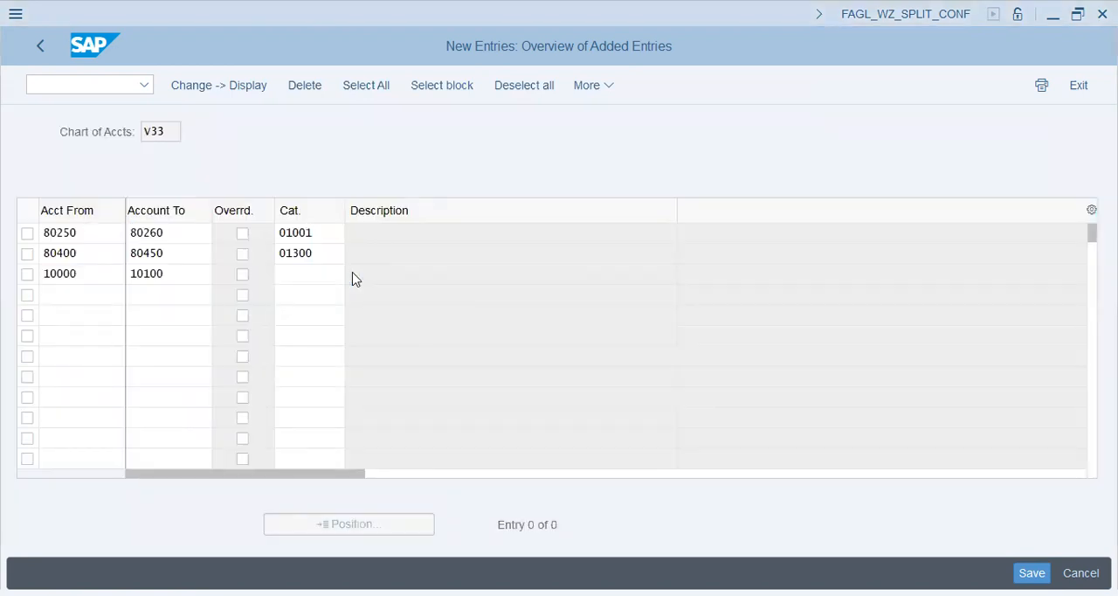
{"action": "key", "text": "F4"}
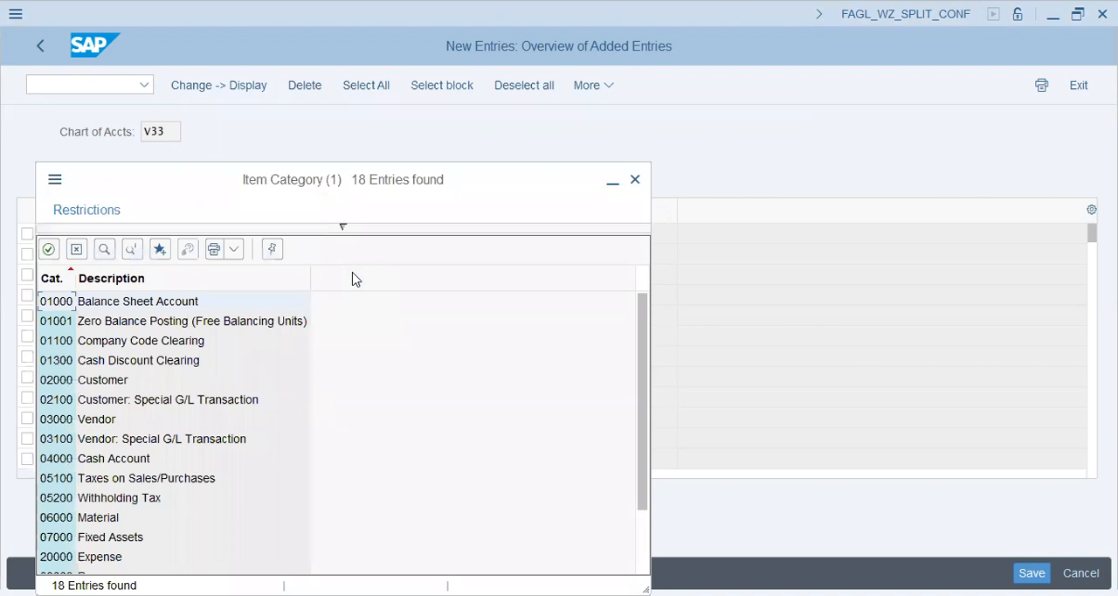
{"action": "key", "text": "Down"}
{"action": "key", "text": "Down"}
{"action": "key", "text": "Down"}
{"action": "key", "text": "Down"}
{"action": "key", "text": "Down"}
{"action": "key", "text": "Down"}
{"action": "key", "text": "Down"}
{"action": "key", "text": "Down"}
{"action": "key", "text": "Down"}
{"action": "key", "text": "Down"}
{"action": "key", "text": "Down"}
{"action": "key", "text": "Down"}
{"action": "key", "text": "Down"}
{"action": "key", "text": "Down"}
{"action": "key", "text": "Down"}
{"action": "key", "text": "Up"}
{"action": "key", "text": "Up"}
{"action": "key", "text": "Up"}
{"action": "key", "text": "Up"}
{"action": "key", "text": "Down"}
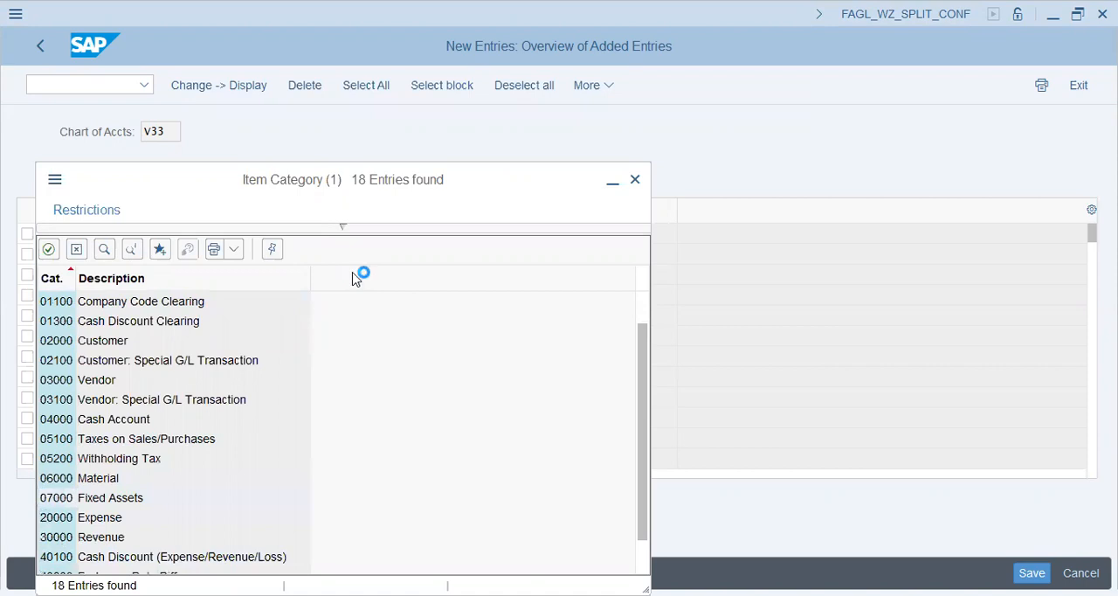
{"action": "key", "text": "Return"}
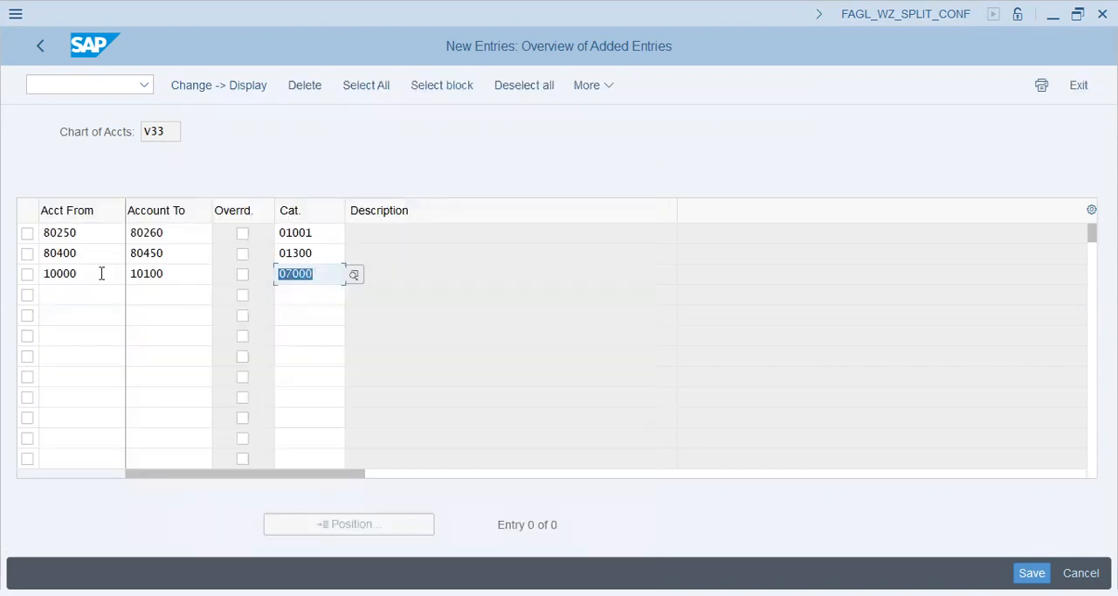
Add the Liq. Funds Acc range 10101–10199 from Notepad as the fourth entry with item category 01000, Balance Sheet Account
{"action": "left_click", "coordinate": [57, 300]}
{"action": "key", "text": "alt+Tab"}
{"action": "left_click_drag", "start_coordinate": [404, 212], "coordinate": [321, 213]}
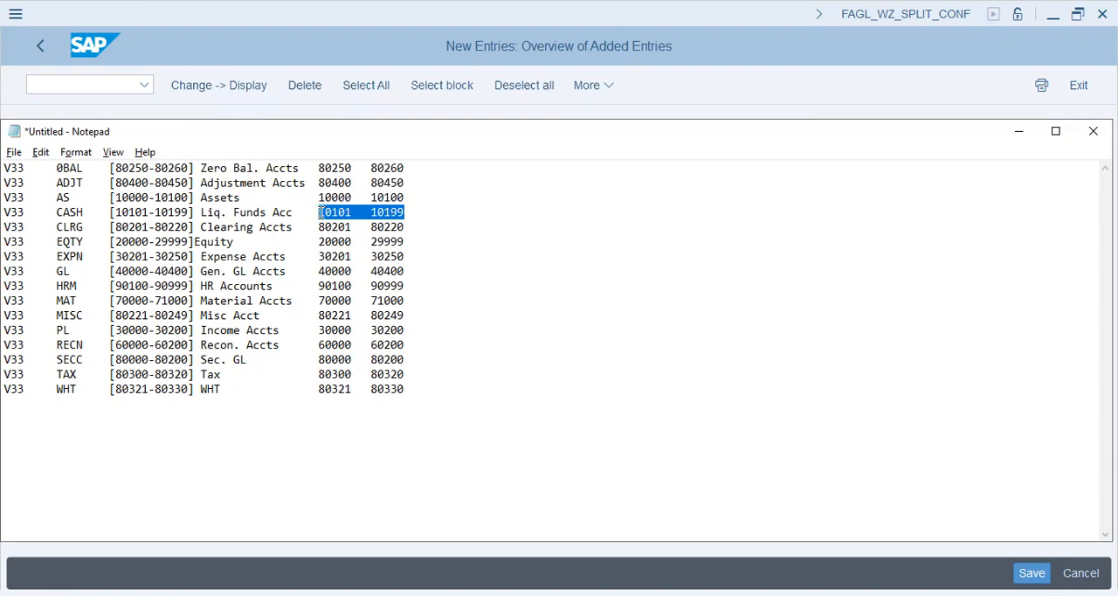
{"action": "key", "text": "ctrl+c"}
{"action": "key", "text": "alt+Tab"}
{"action": "key", "text": "ctrl+v"}
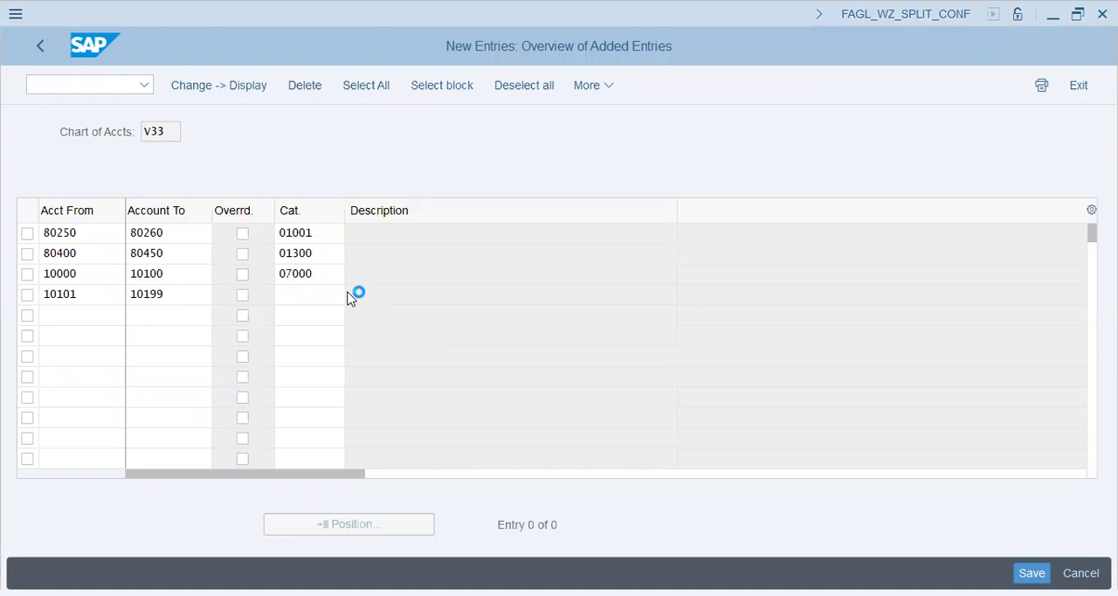
{"action": "left_click", "coordinate": [348, 294]}
{"action": "double_click", "coordinate": [154, 302]}
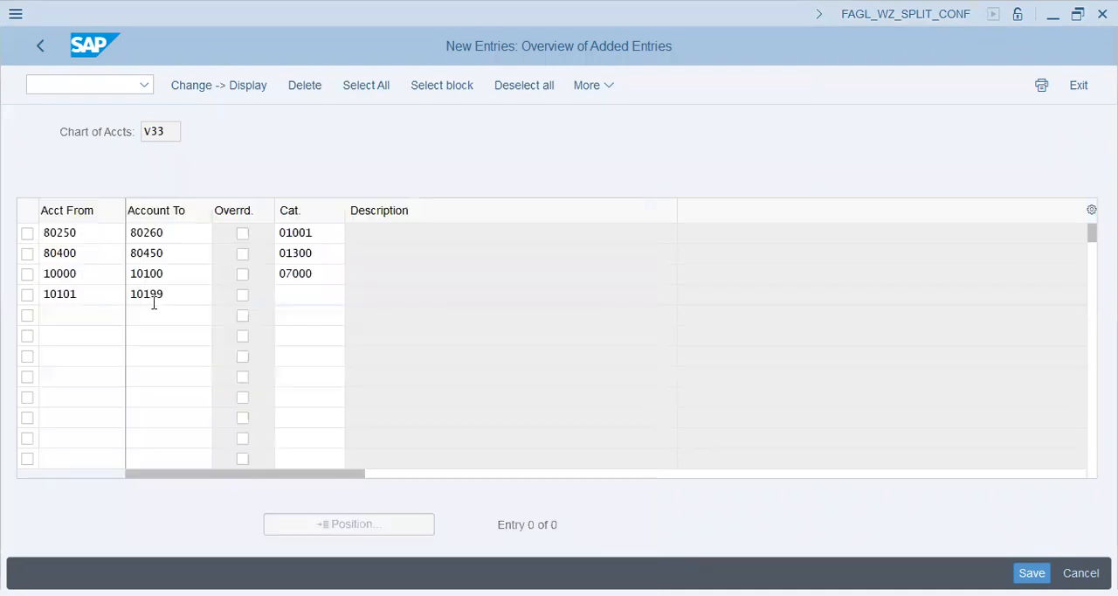
Copy the Clearing Accts range 80201–80220 from Notepad into Acct From and Account To of the fifth entry
{"action": "left_click", "coordinate": [90, 317]}
{"action": "key", "text": "alt+Tab"}
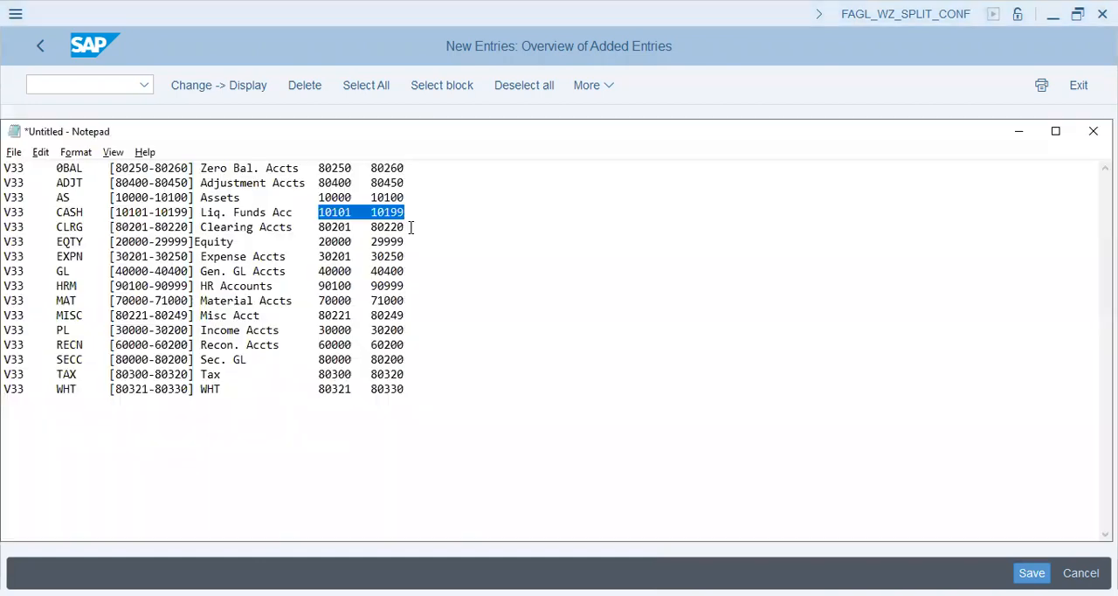
{"action": "left_click_drag", "start_coordinate": [403, 227], "coordinate": [319, 227]}
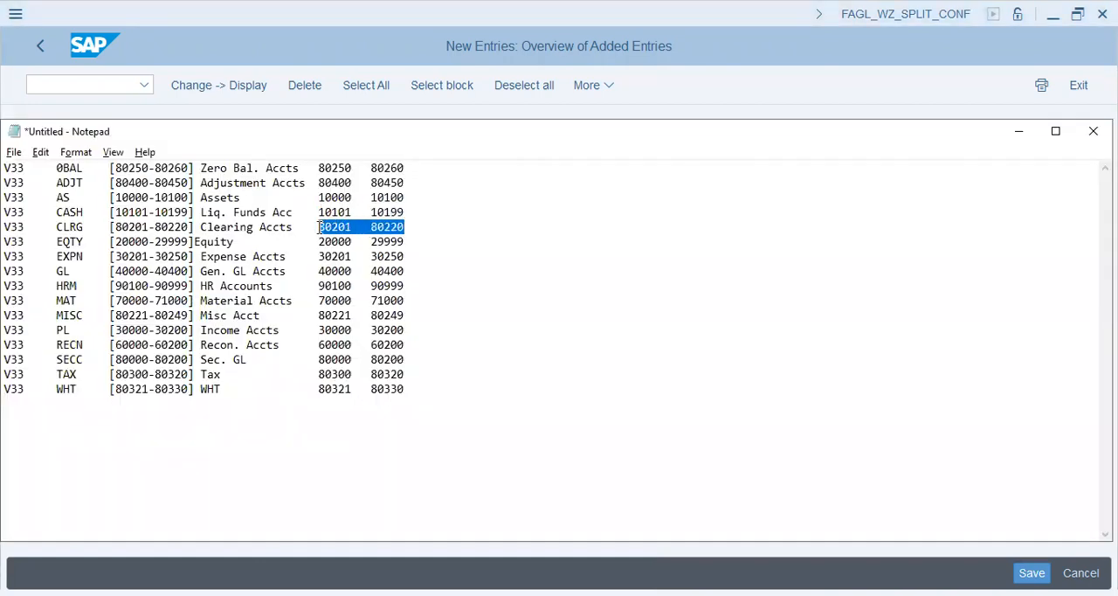
{"action": "key", "text": "ctrl+c"}
{"action": "key", "text": "alt+Tab"}
{"action": "key", "text": "ctrl+v"}
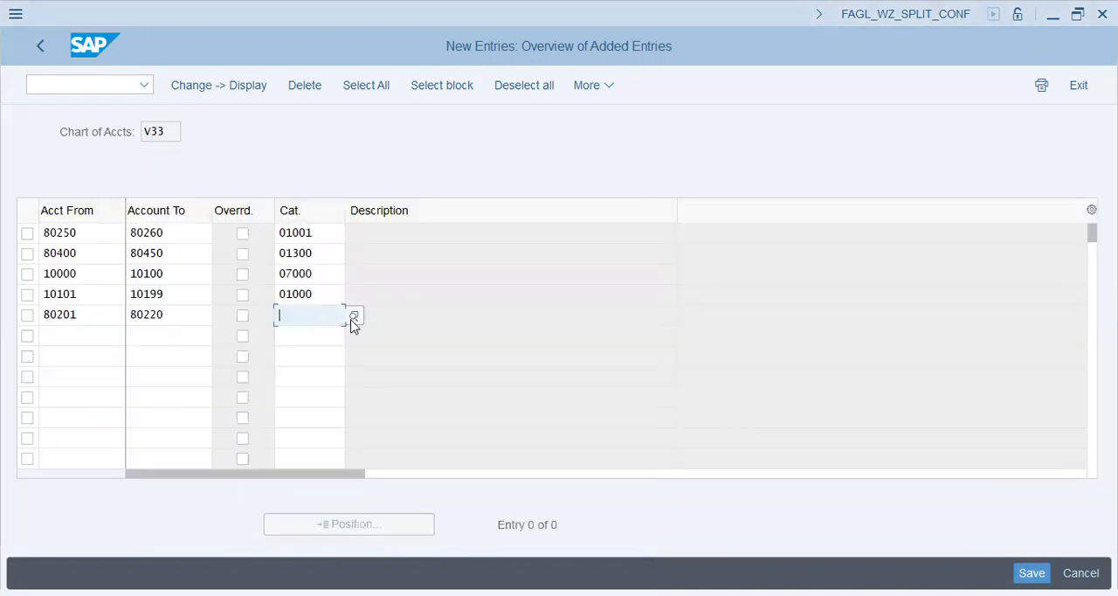
Assign item category 01300, Cash Discount Clearing, to the 80201–80220 account range
{"action": "key", "text": "Return"}
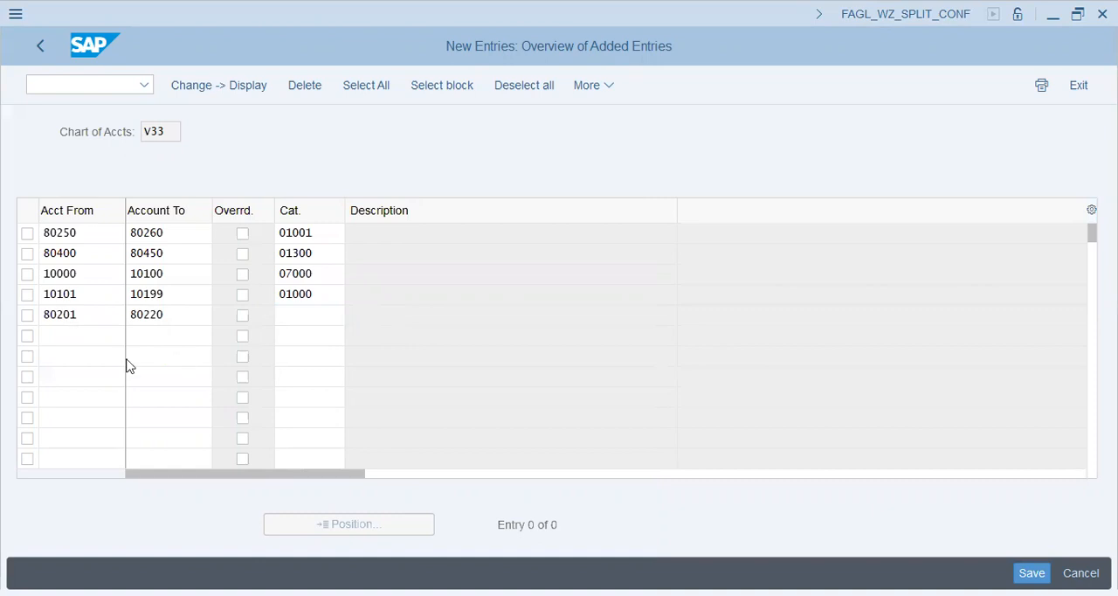
{"action": "key", "text": "Down"}
{"action": "key", "text": "Down"}
{"action": "key", "text": "Down"}
{"action": "key", "text": "Down"}
{"action": "key", "text": "Down"}
{"action": "key", "text": "Down"}
{"action": "key", "text": "Down"}
{"action": "key", "text": "Down"}
{"action": "key", "text": "Down"}
{"action": "key", "text": "Down"}
{"action": "key", "text": "Down"}
{"action": "key", "text": "Down"}
{"action": "key", "text": "Down"}
{"action": "key", "text": "Down"}
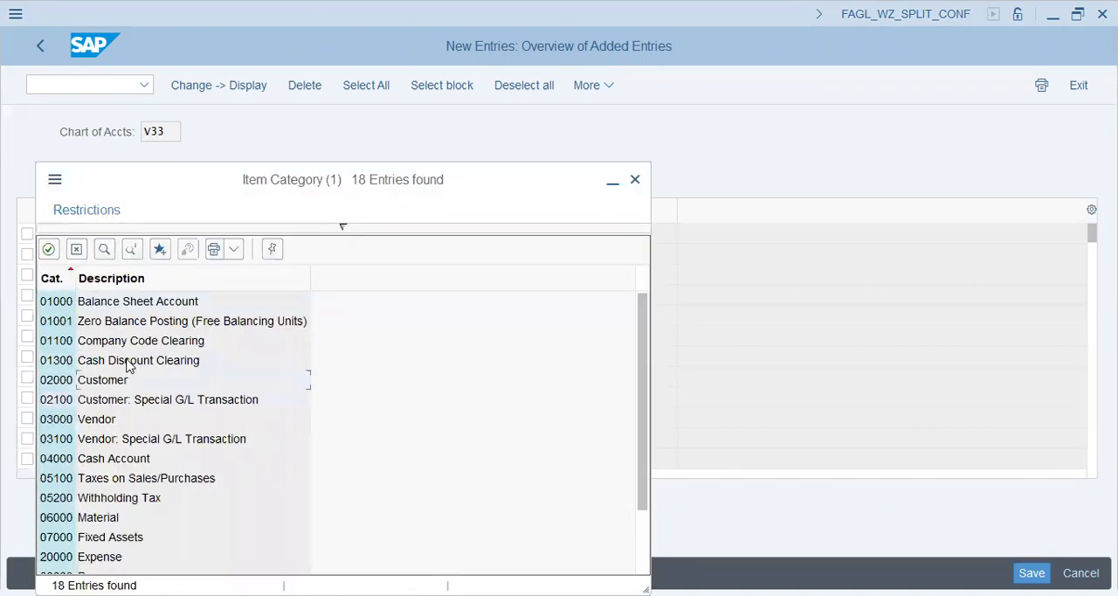
{"action": "key", "text": "Up"}
{"action": "key", "text": "Up"}
{"action": "key", "text": "Up"}
{"action": "key", "text": "Down"}
{"action": "key", "text": "Down"}
{"action": "key", "text": "Down"}
{"action": "key", "text": "Up"}
{"action": "key", "text": "Up"}
{"action": "key", "text": "Up"}
{"action": "key", "text": "Up"}
{"action": "key", "text": "Up"}
{"action": "key", "text": "Up"}
{"action": "key", "text": "Up"}
{"action": "key", "text": "Up"}
{"action": "key", "text": "Up"}
{"action": "key", "text": "Up"}
{"action": "key", "text": "Up"}
{"action": "key", "text": "Up"}
{"action": "key", "text": "Up"}
{"action": "key", "text": "Up"}
{"action": "key", "text": "Up"}
{"action": "key", "text": "Up"}
{"action": "key", "text": "Up"}
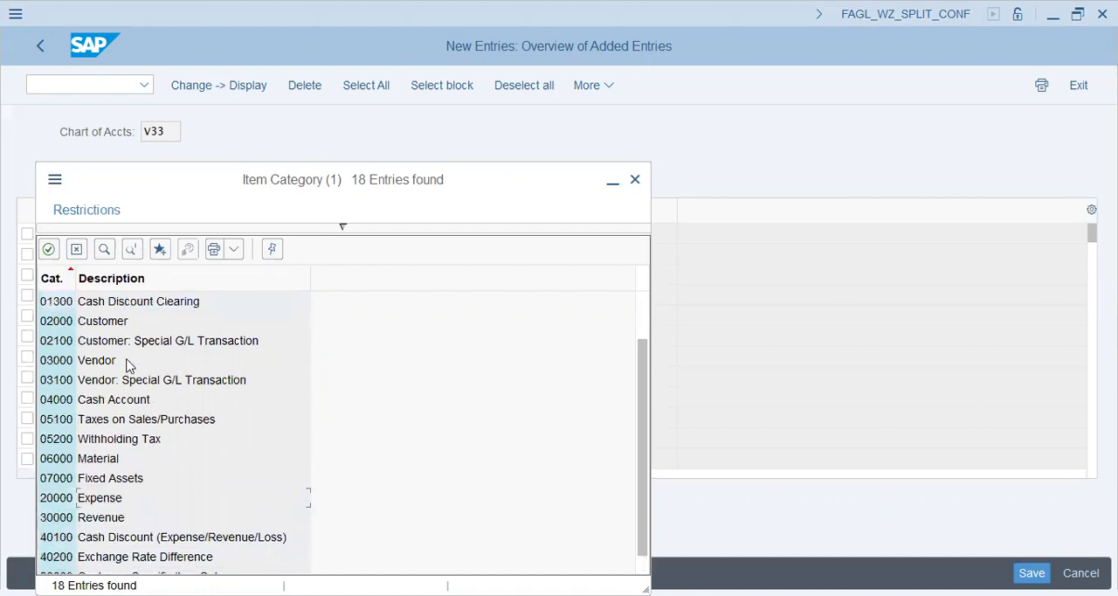
{"action": "key", "text": "Down"}
{"action": "key", "text": "Down"}
{"action": "key", "text": "Down"}
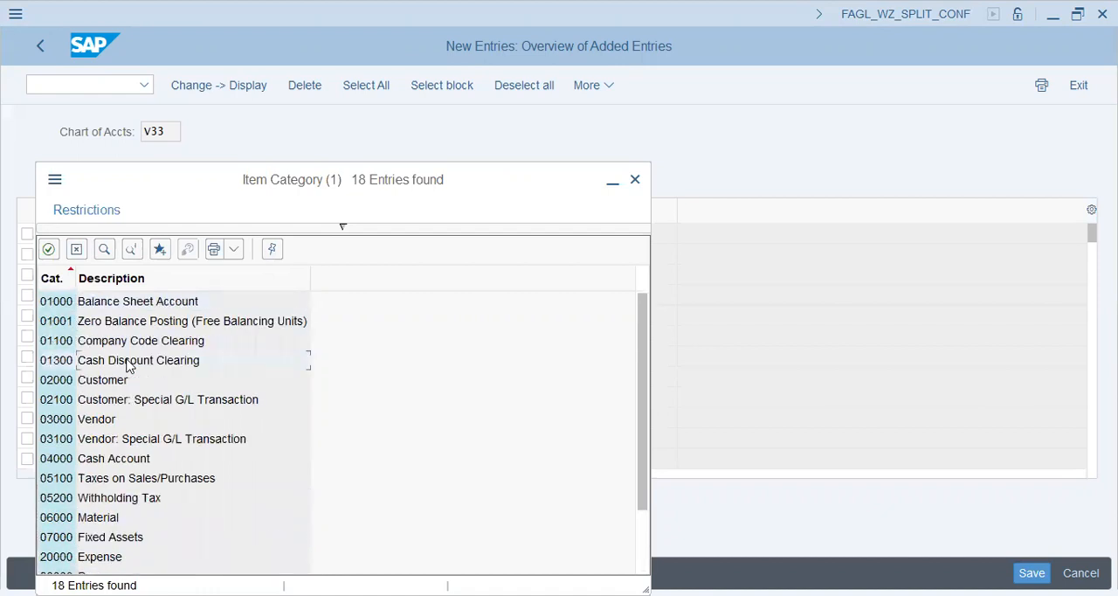
{"action": "left_click", "coordinate": [127, 360]}
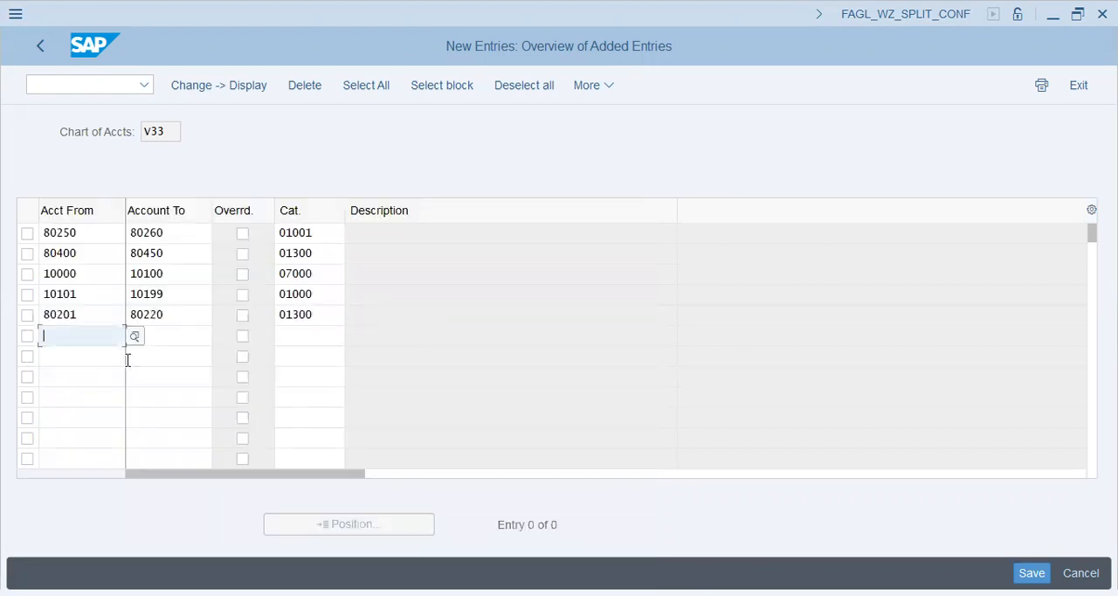
Add the Equity range 20000–29999 from Notepad as the sixth entry with item category 01000, Balance Sheet Account
{"action": "key", "text": "alt+Tab"}
{"action": "left_click_drag", "start_coordinate": [406, 242], "coordinate": [316, 246]}
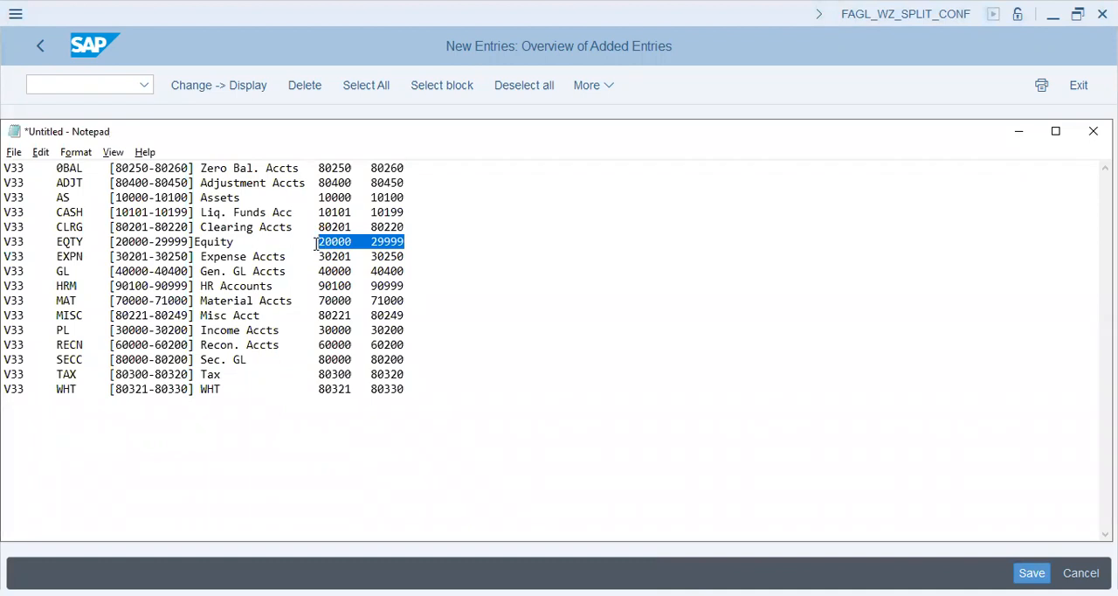
{"action": "key", "text": "alt+Tab"}
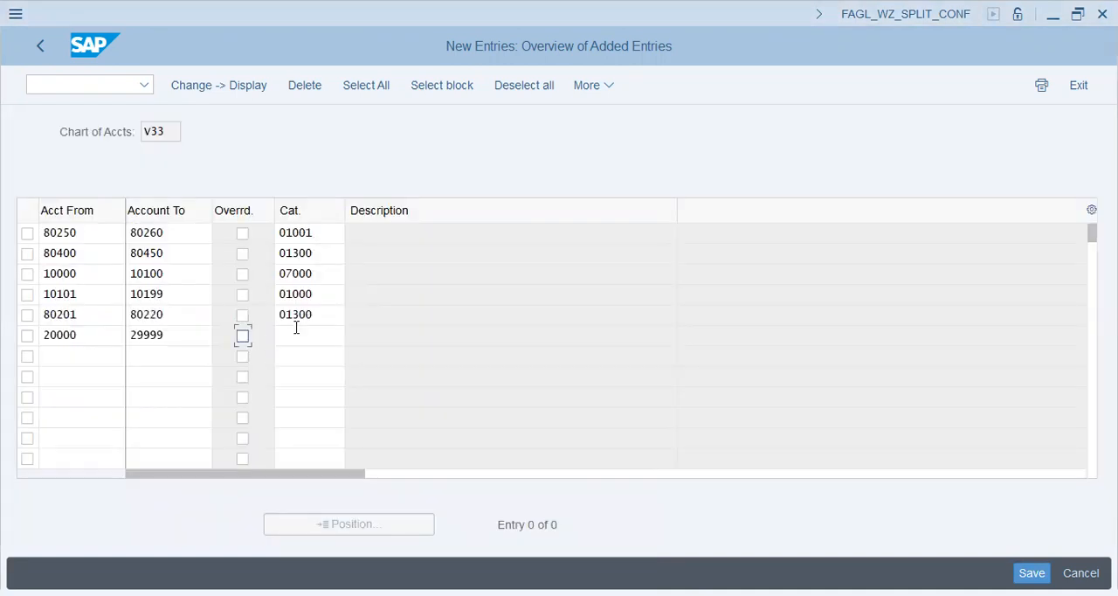
{"action": "left_click", "coordinate": [297, 334]}
{"action": "left_click", "coordinate": [354, 338]}
{"action": "double_click", "coordinate": [96, 305]}
Add the Expense Accts range 30201–30250 from Notepad as the seventh entry with item category 20000, Expense
{"action": "left_click", "coordinate": [90, 353]}
{"action": "key", "text": "alt+Tab"}
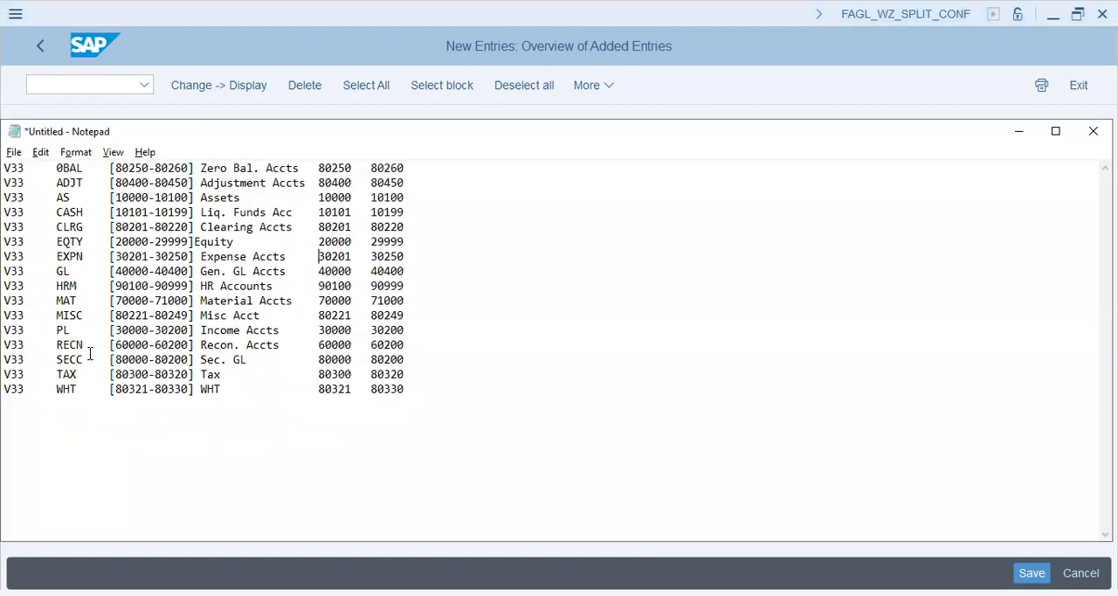
{"action": "key", "text": "shift+Right"}
{"action": "key", "text": "shift+Right"}
{"action": "key", "text": "shift+Right"}
{"action": "key", "text": "shift+Right"}
{"action": "key", "text": "shift+Right"}
{"action": "key", "text": "shift+Right"}
{"action": "key", "text": "shift+Right"}
{"action": "key", "text": "shift+Right"}
{"action": "key", "text": "shift+Right"}
{"action": "key", "text": "shift+Right"}
{"action": "key", "text": "shift+Right"}
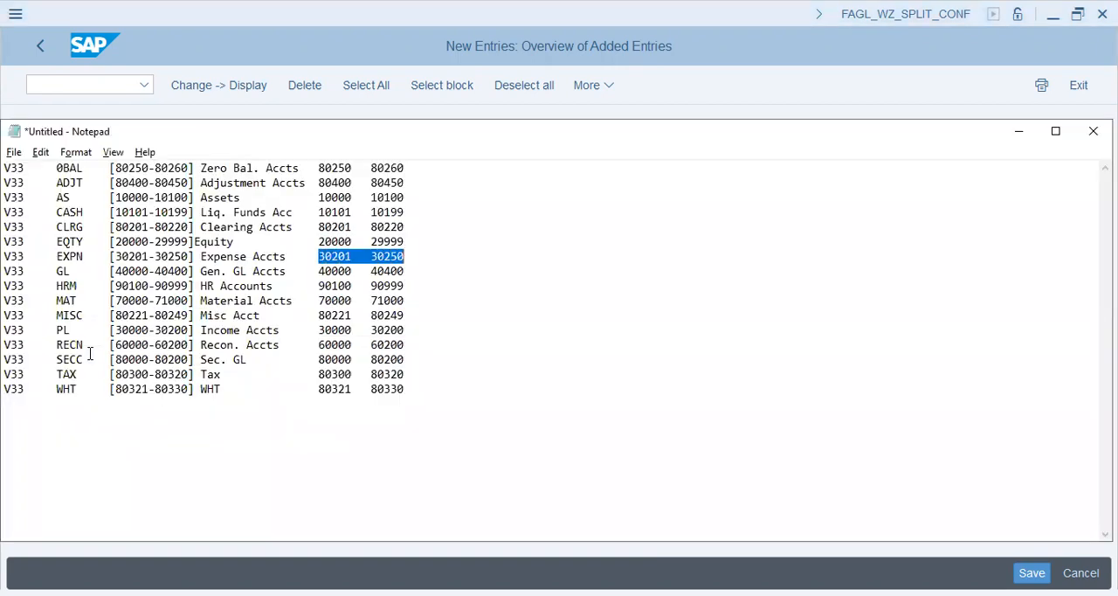
{"action": "key", "text": "ctrl+c"}
{"action": "key", "text": "alt+Tab"}
{"action": "key", "text": "ctrl+v"}
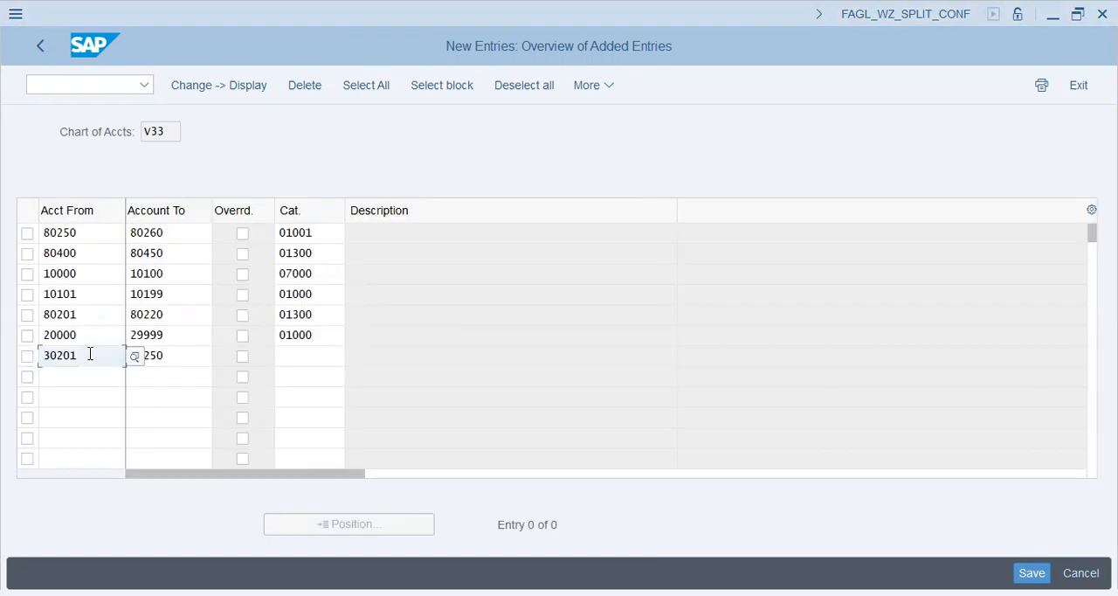
{"action": "key", "text": "Tab"}
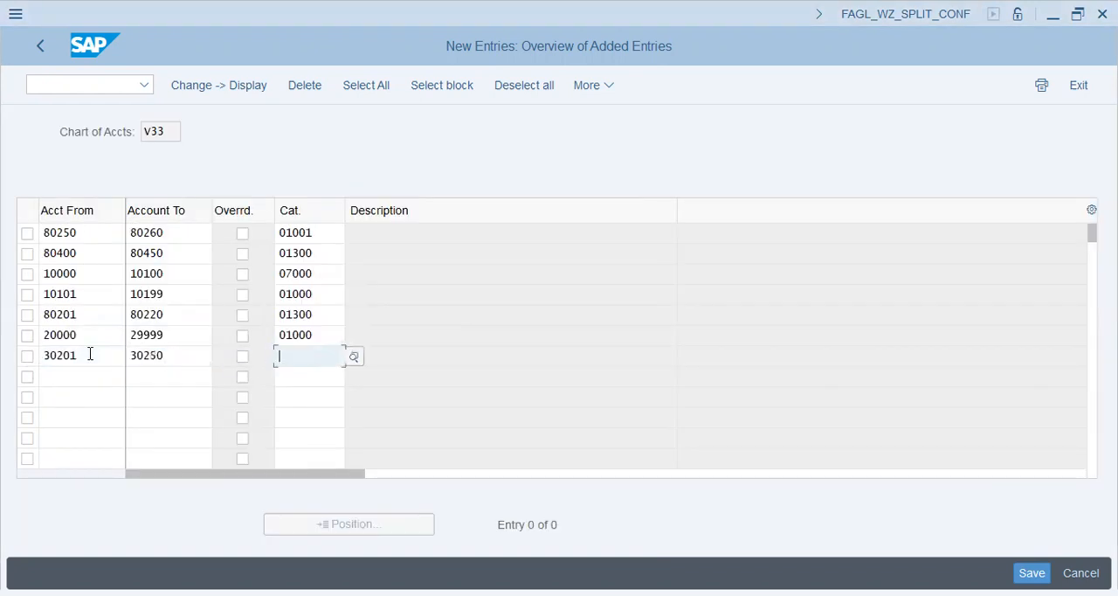
{"action": "left_click", "coordinate": [354, 359]}
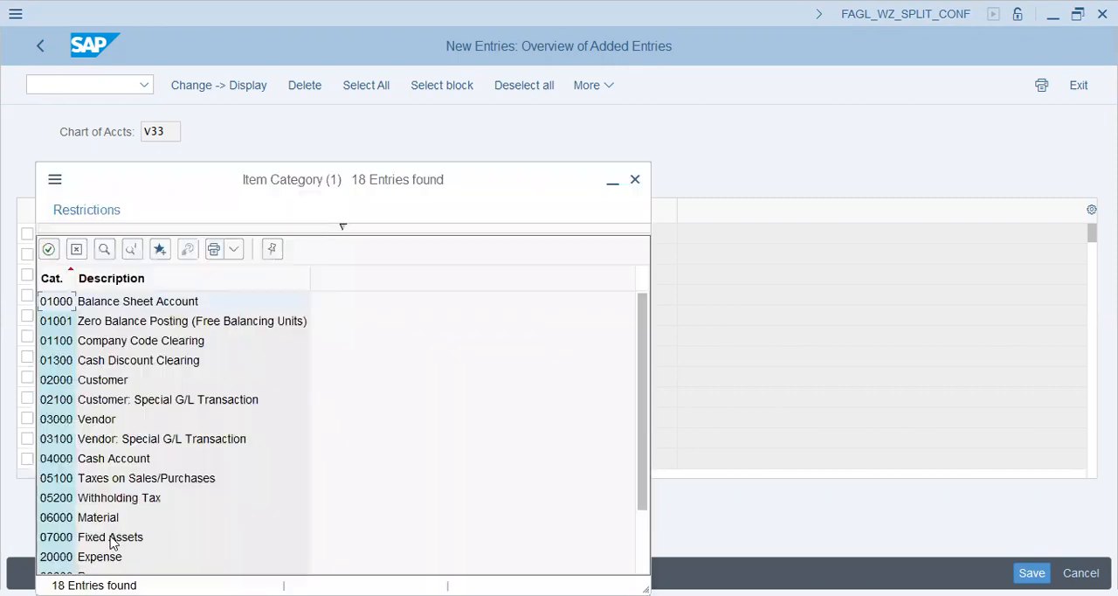
Copy the Gen. GL Accts range 40000–40400 from Notepad into Acct From and Account To of the eighth entry
{"action": "left_click", "coordinate": [75, 381]}
{"action": "key", "text": "alt+Tab"}
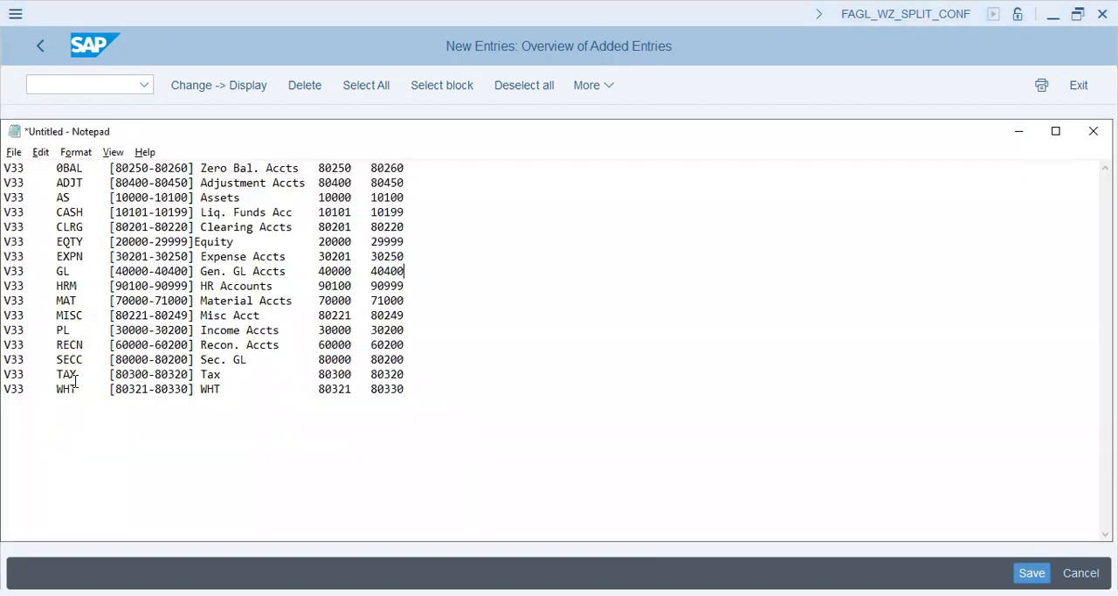
{"action": "key", "text": "shift+Left"}
{"action": "key", "text": "shift+Left"}
{"action": "key", "text": "shift+Left"}
{"action": "key", "text": "shift+Left"}
{"action": "key", "text": "shift+Left"}
{"action": "key", "text": "shift+Left"}
{"action": "key", "text": "shift+Left"}
{"action": "key", "text": "shift+Left"}
{"action": "key", "text": "shift+Left"}
{"action": "key", "text": "shift+Left"}
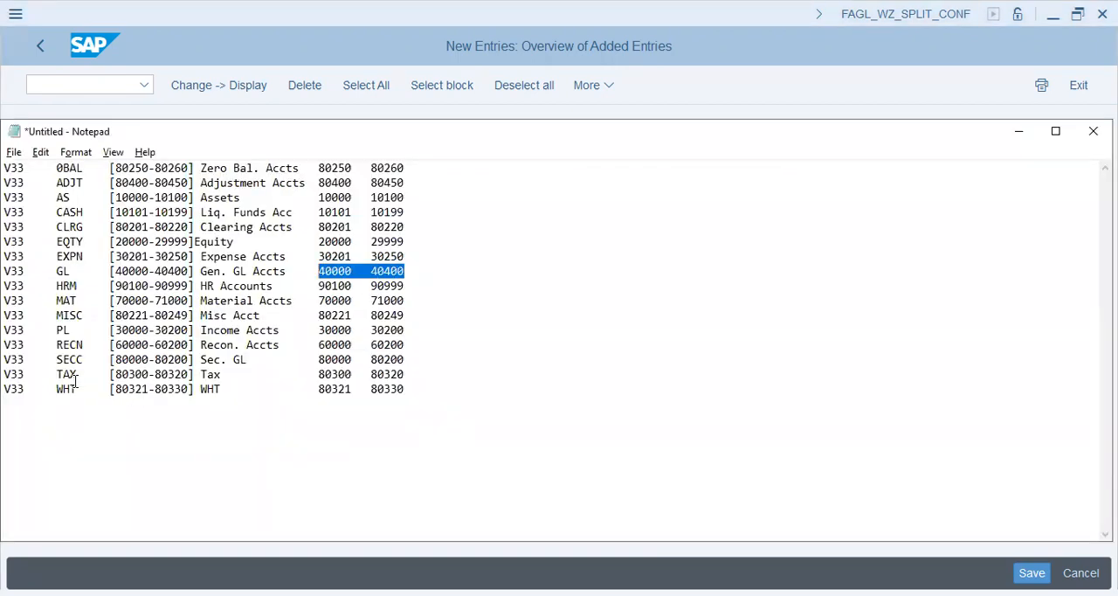
{"action": "key", "text": "alt+Tab"}
{"action": "key", "text": "ctrl+v"}
Assign item category 01000, Balance Sheet Account, to the 40000–40400 account range
{"action": "key", "text": "Tab"}
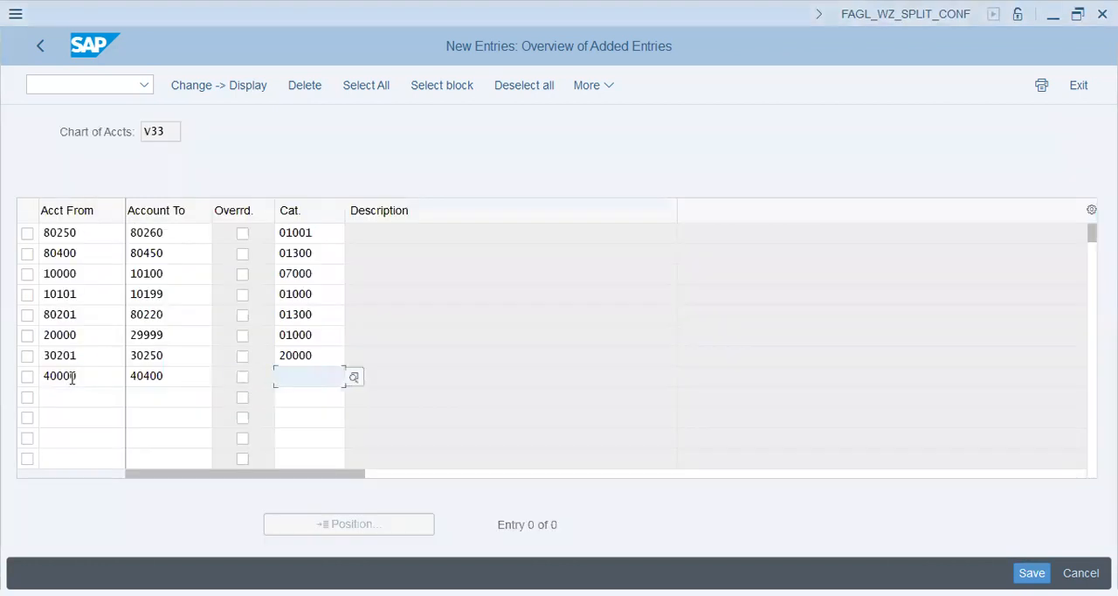
{"action": "left_click", "coordinate": [354, 377]}
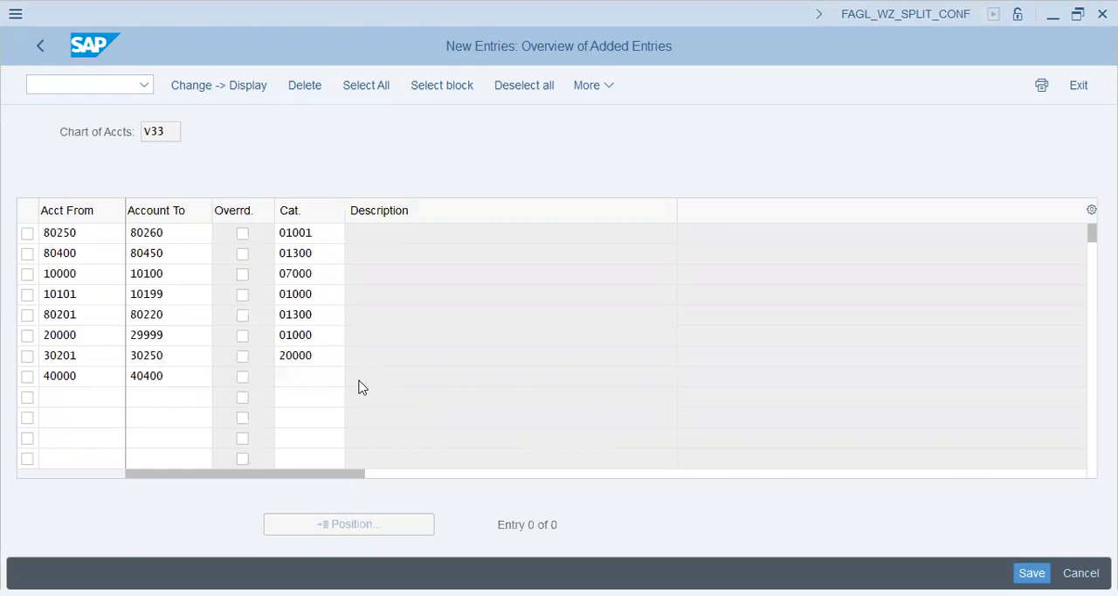
{"action": "left_click", "coordinate": [155, 301]}
Copy the Material Accts range 70000–71000 from Notepad into Acct From and Account To of the ninth entry
{"action": "key", "text": "Tab"}
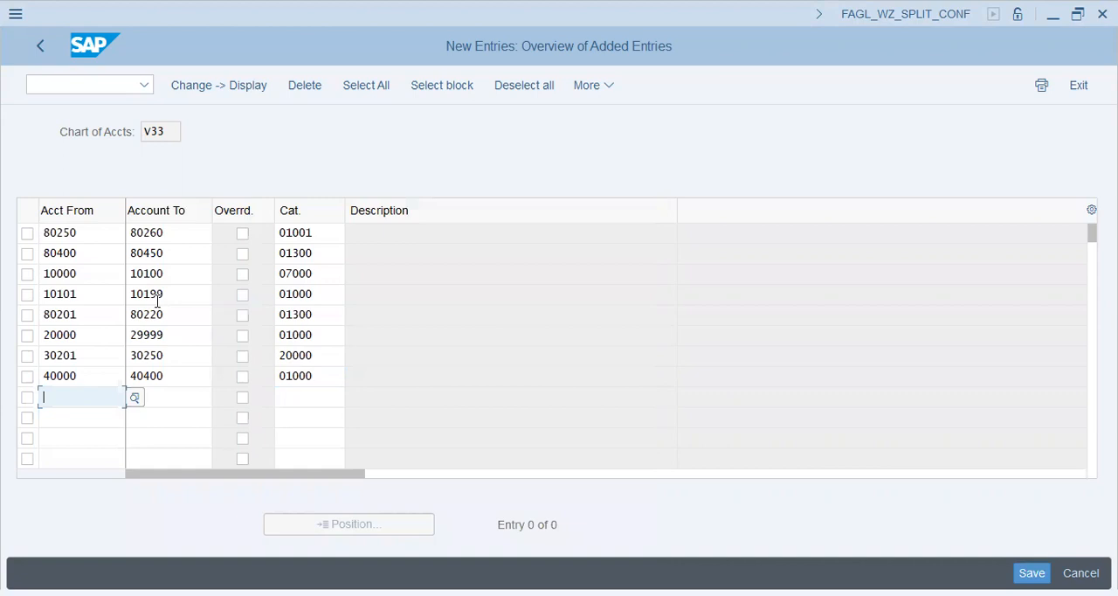
{"action": "key", "text": "alt+Tab"}
{"action": "key", "text": "Down"}
{"action": "key", "text": "shift+Right"}
{"action": "key", "text": "shift+Right"}
{"action": "key", "text": "shift+Right"}
{"action": "key", "text": "shift+Right"}
{"action": "key", "text": "shift+Right"}
{"action": "key", "text": "shift+Right"}
{"action": "key", "text": "shift+Right"}
{"action": "key", "text": "shift+Right"}
{"action": "key", "text": "shift+Right"}
{"action": "key", "text": "shift+Right"}
{"action": "key", "text": "shift+Right"}
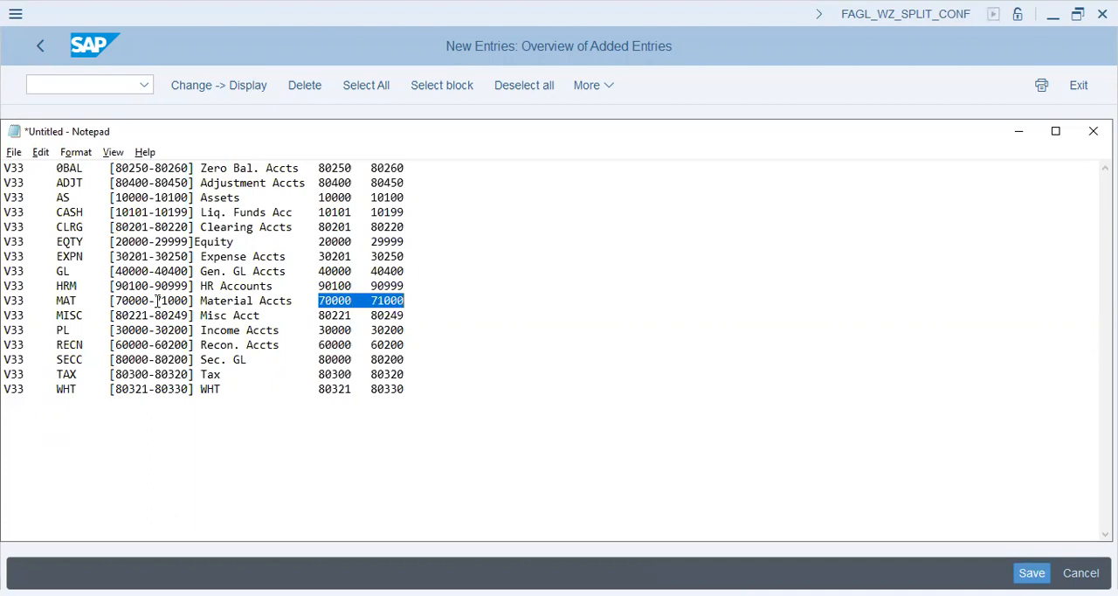
{"action": "key", "text": "ctrl+c"}
{"action": "key", "text": "alt+Tab"}
{"action": "key", "text": "ctrl+v"}
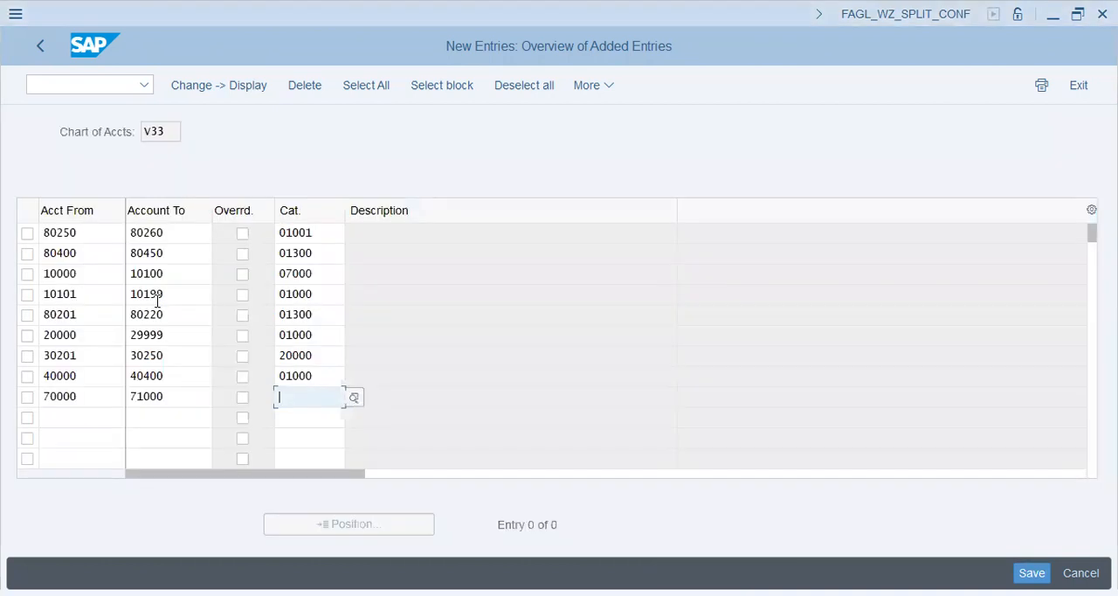
Assign item category 06000, Material, to the 70000–71000 account range
{"action": "left_click", "coordinate": [354, 399]}
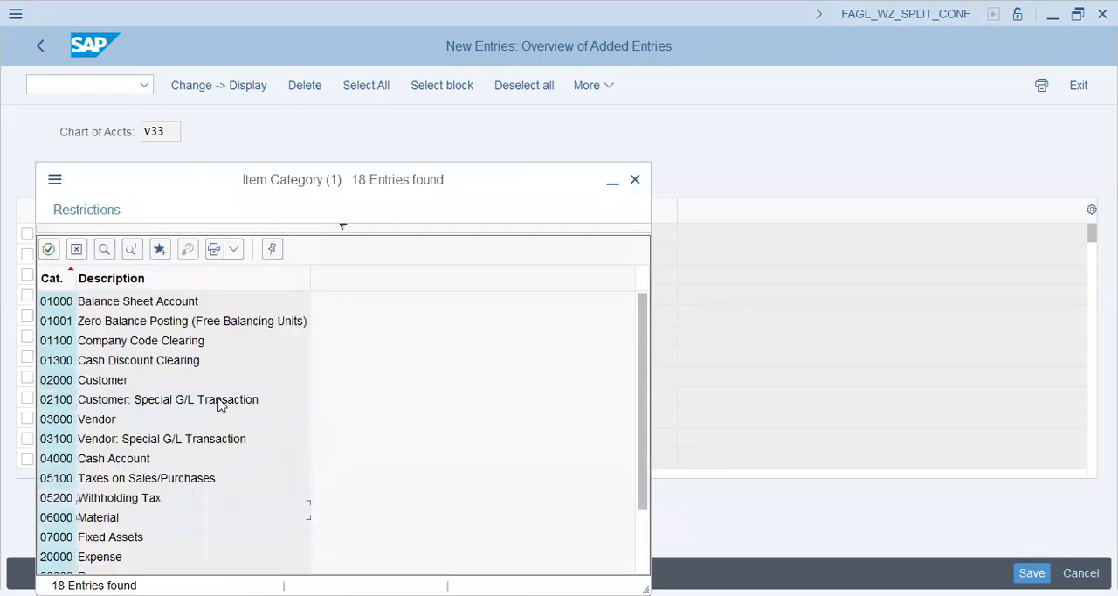
{"action": "left_click", "coordinate": [218, 399]}
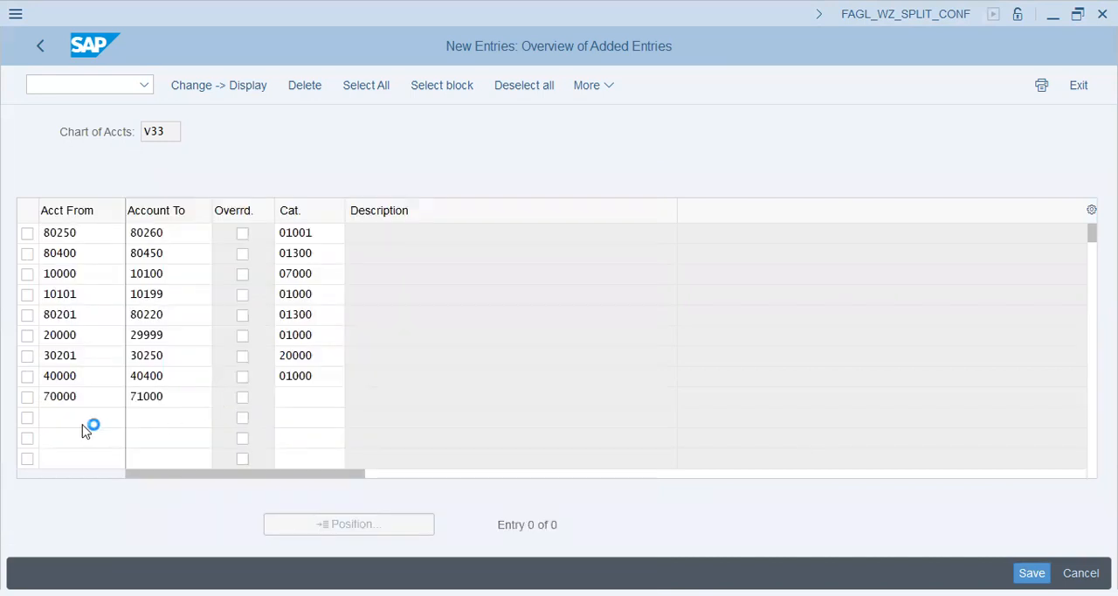
Copy the Misc Acct range 80221–80249 from Notepad into Acct From and Account To of the tenth entry
{"action": "left_click", "coordinate": [68, 419]}
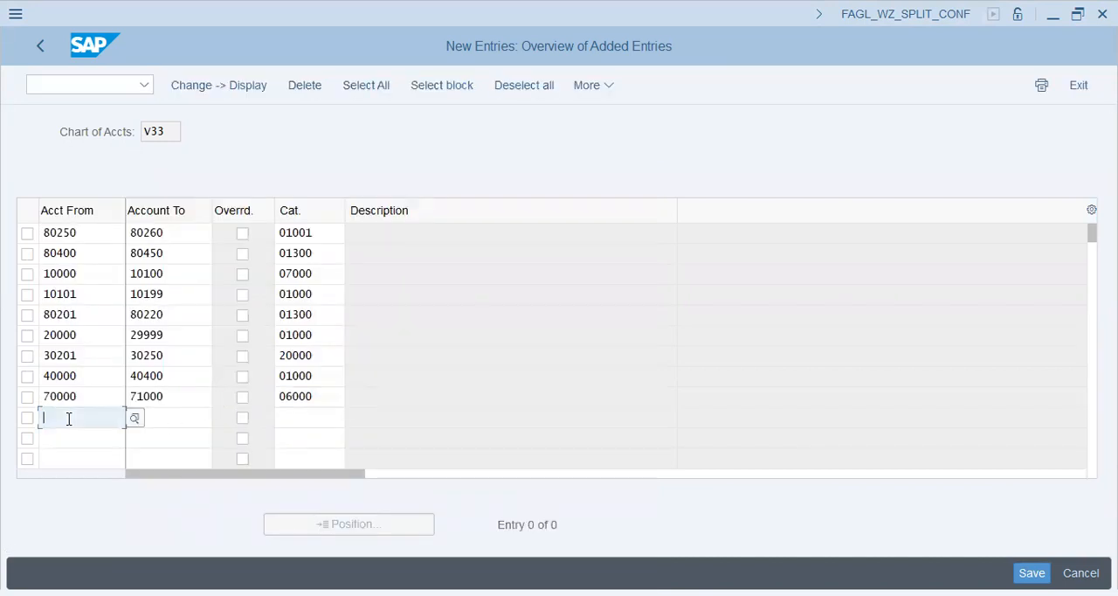
{"action": "key", "text": "alt+Tab"}
{"action": "left_click_drag", "start_coordinate": [318, 315], "coordinate": [411, 313]}
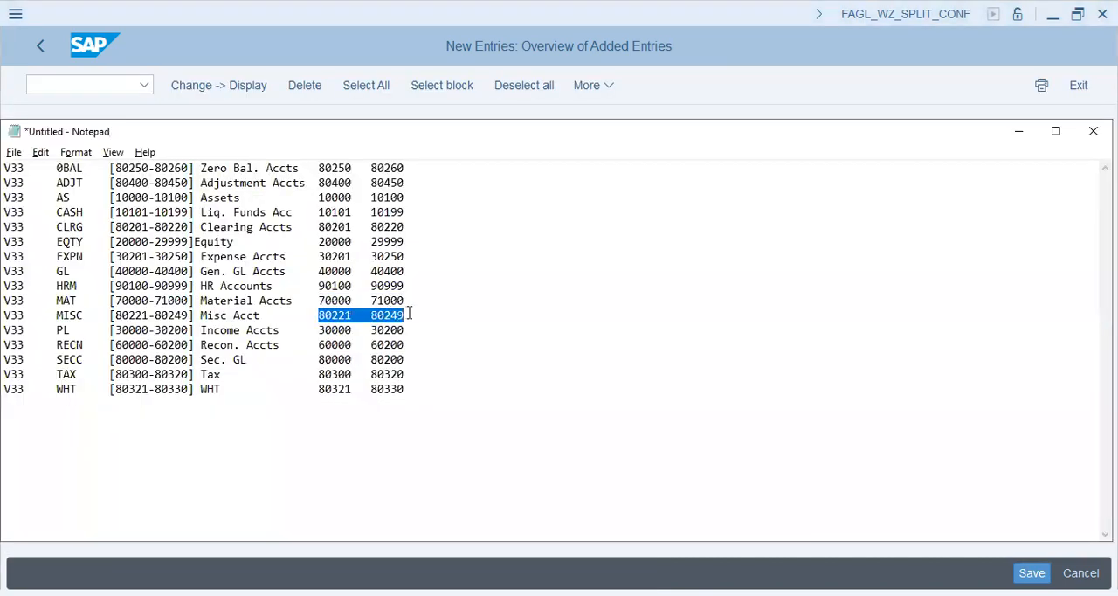
{"action": "key", "text": "ctrl+c"}
{"action": "key", "text": "alt+Tab"}
{"action": "key", "text": "ctrl+v"}
{"action": "key", "text": "Tab"}
{"action": "key", "text": "Tab"}
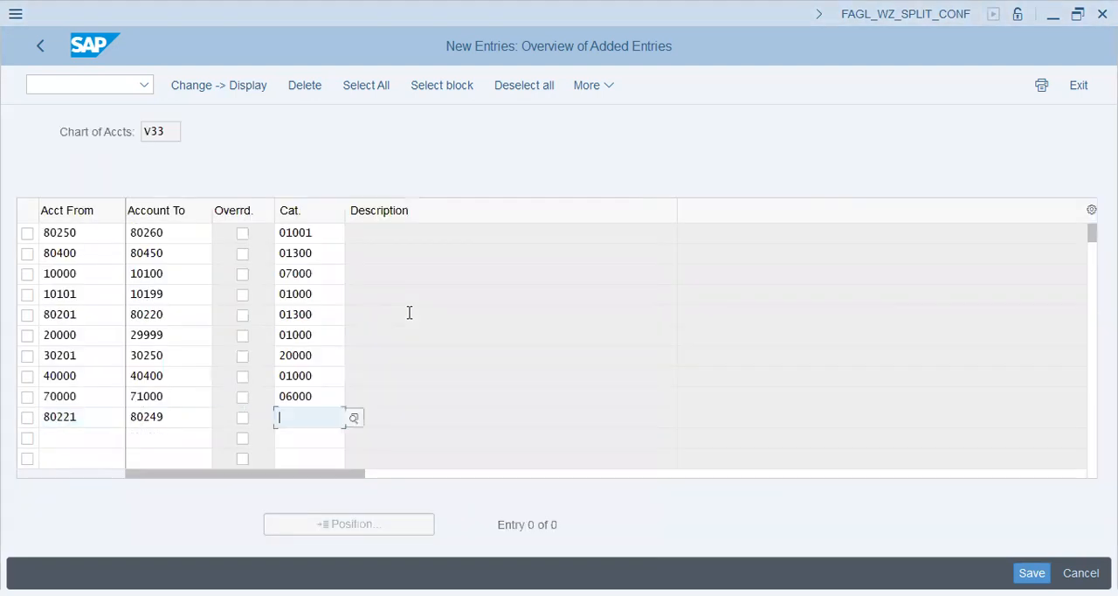
Assign item category 20000, Expense, to the 80221–80249 account range
{"action": "left_click", "coordinate": [354, 418]}
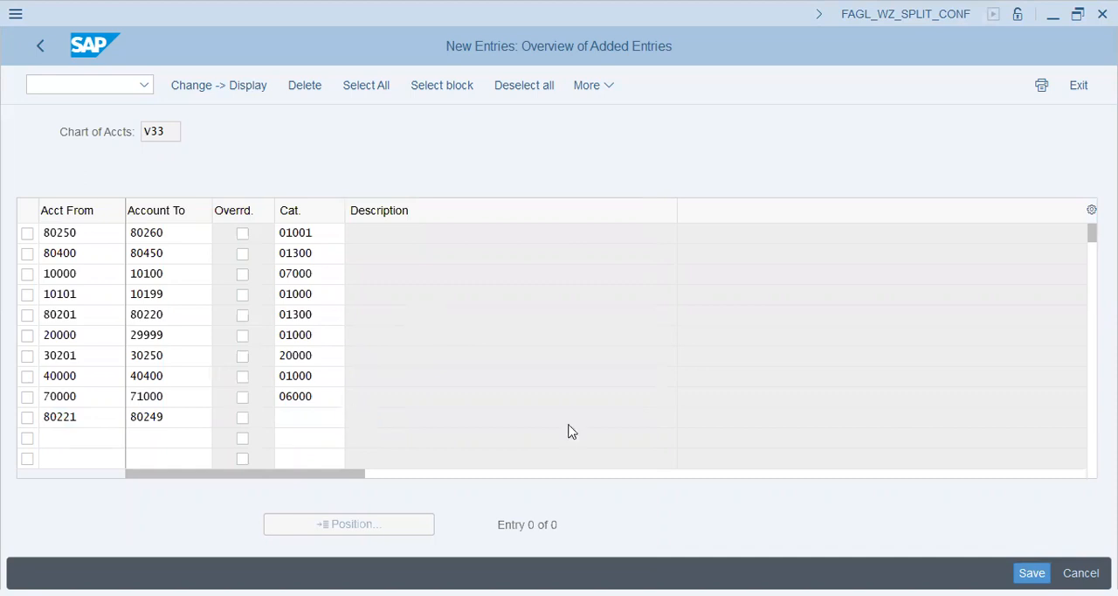
{"action": "left_click_drag", "start_coordinate": [643, 406], "coordinate": [642, 481]}
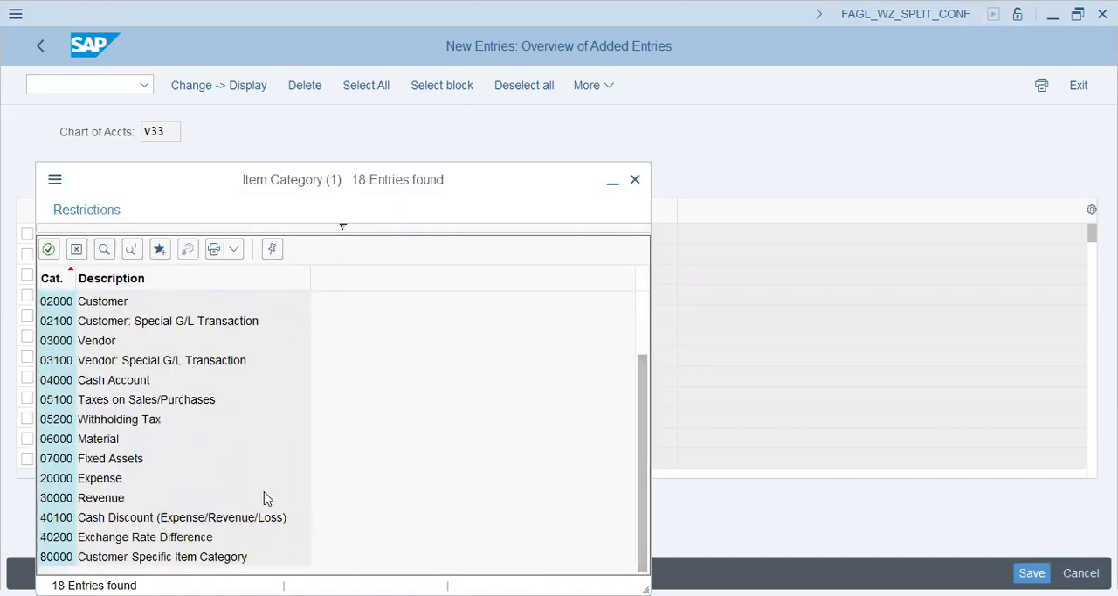
{"action": "left_click", "coordinate": [122, 486]}
{"action": "key", "text": "Return"}
Copy the Income Accts range 30000–30200 from Notepad into Acct From and Account To of the eleventh entry
{"action": "left_click", "coordinate": [83, 437]}
{"action": "key", "text": "alt+Tab"}
{"action": "key", "text": "shift+Left"}
{"action": "key", "text": "shift+Left"}
{"action": "key", "text": "shift+Left"}
{"action": "key", "text": "shift+Left"}
{"action": "key", "text": "shift+Left"}
{"action": "key", "text": "shift+Left"}
{"action": "key", "text": "shift+Left"}
{"action": "key", "text": "shift+Left"}
{"action": "key", "text": "shift+Left"}
{"action": "key", "text": "shift+Left"}
{"action": "key", "text": "shift+Left"}
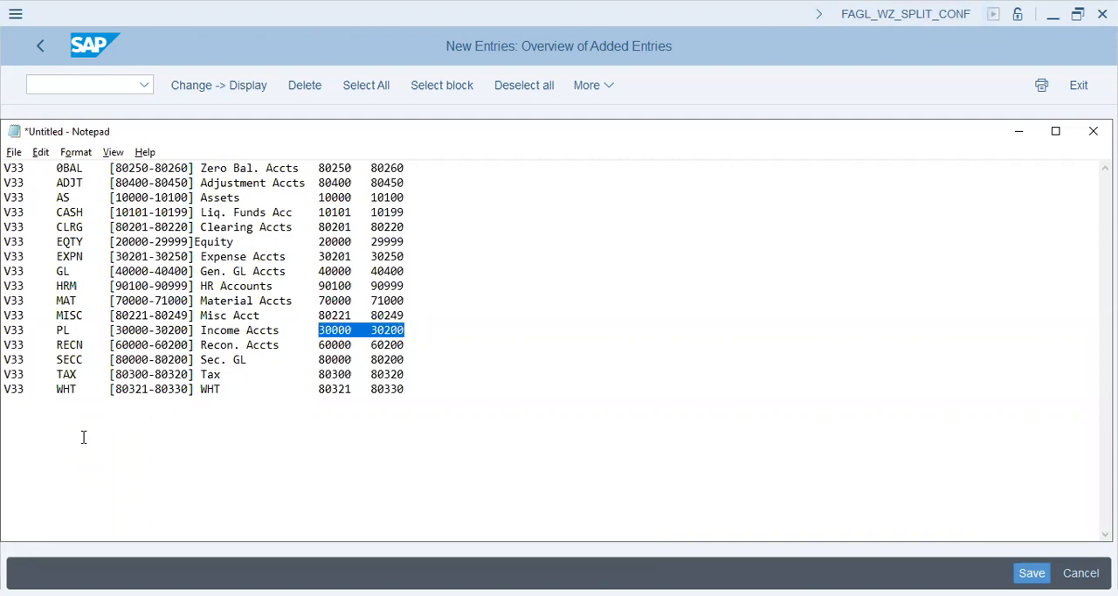
{"action": "key", "text": "ctrl+c"}
{"action": "key", "text": "alt+Tab"}
{"action": "key", "text": "ctrl+v"}
{"action": "key", "text": "Tab"}
{"action": "key", "text": "Tab"}
{"action": "key", "text": "Tab"}
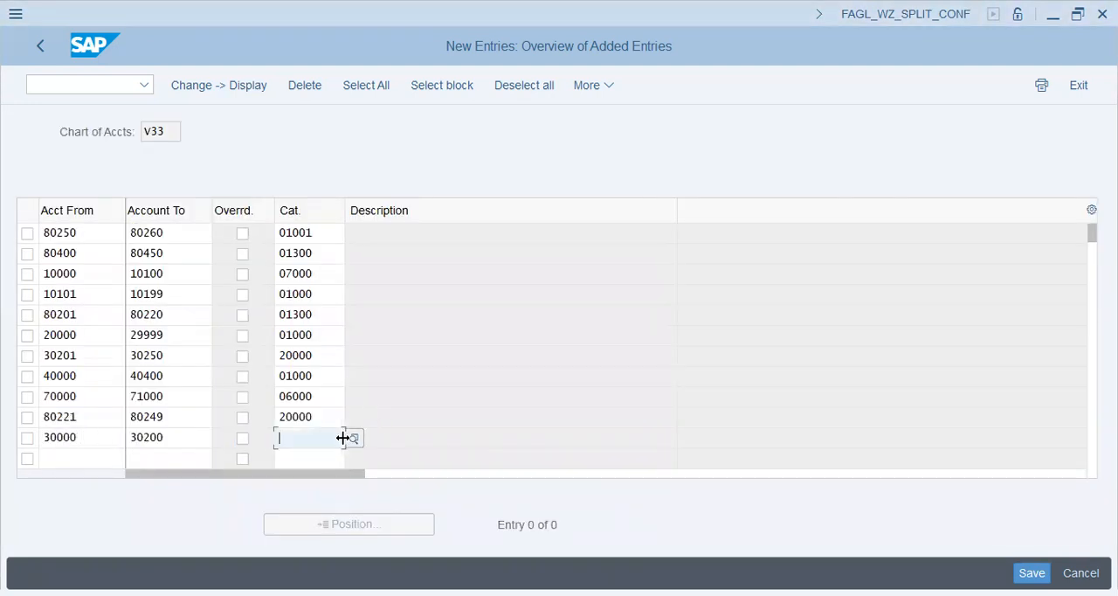
Assign item category 30000, Revenue, to the 30000–30200 account range
{"action": "left_click", "coordinate": [354, 438]}
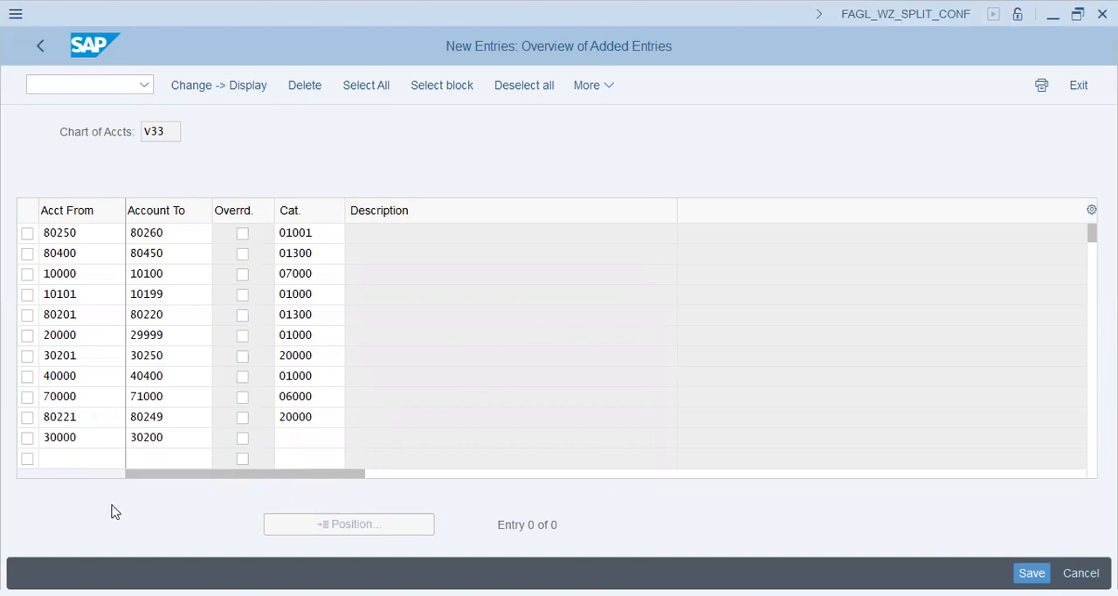
{"action": "left_click_drag", "start_coordinate": [644, 383], "coordinate": [644, 459]}
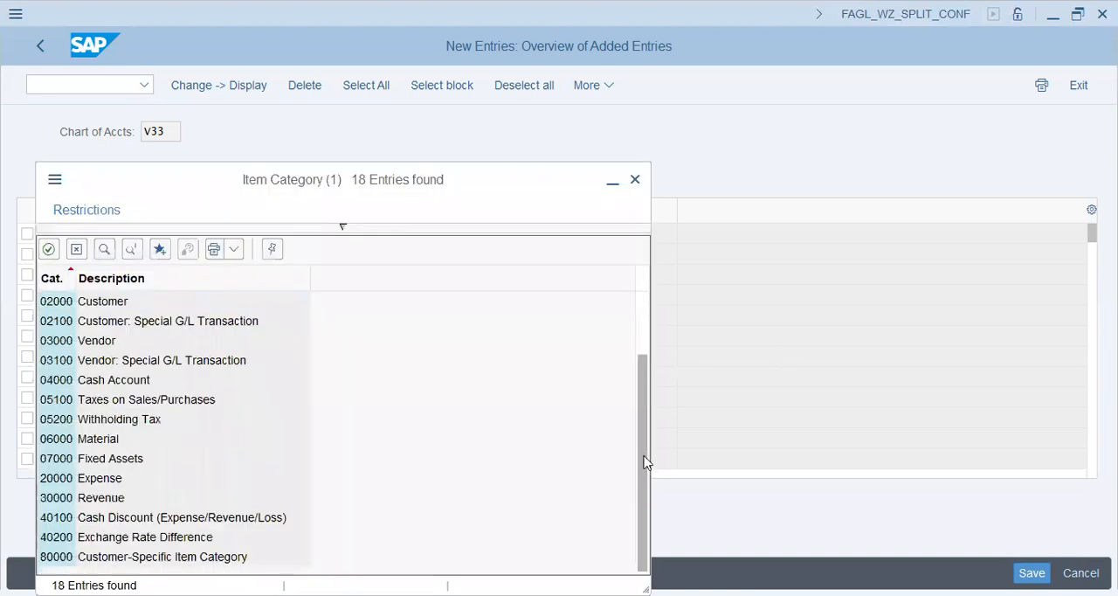
{"action": "double_click", "coordinate": [100, 497]}
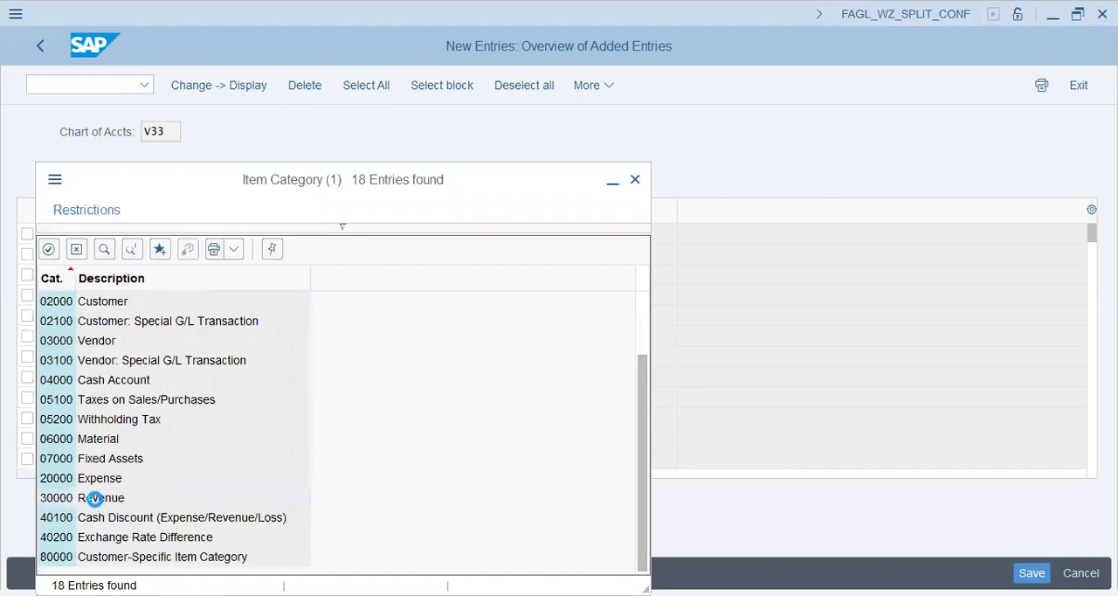
Copy the Recon. Accts range 60000–60200 from Notepad into Acct From and Account To of the twelfth entry
{"action": "left_click", "coordinate": [71, 456]}
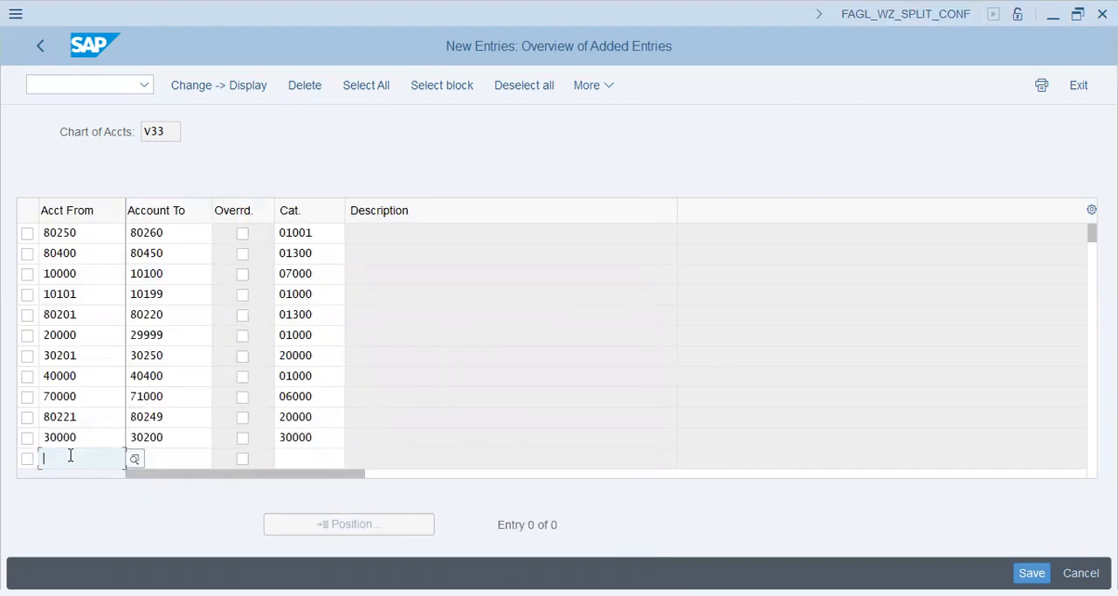
{"action": "key", "text": "alt+Tab"}
{"action": "key", "text": "shift+Right"}
{"action": "key", "text": "shift+Right"}
{"action": "key", "text": "shift+Right"}
{"action": "key", "text": "shift+Right"}
{"action": "key", "text": "shift+Right"}
{"action": "key", "text": "shift+Right"}
{"action": "key", "text": "shift+Right"}
{"action": "key", "text": "shift+Right"}
{"action": "key", "text": "shift+Right"}
{"action": "key", "text": "shift+Right"}
{"action": "key", "text": "shift+Right"}
{"action": "key", "text": "shift+Right"}
{"action": "key", "text": "shift+Right"}
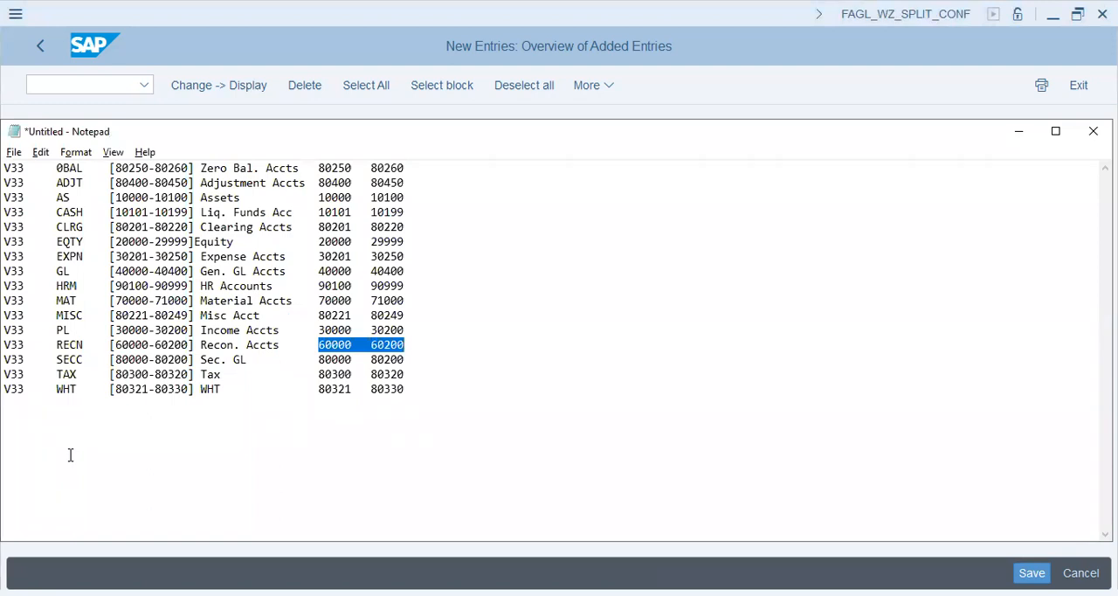
{"action": "key", "text": "ctrl+c"}
{"action": "key", "text": "alt+Tab"}
{"action": "key", "text": "ctrl+v"}
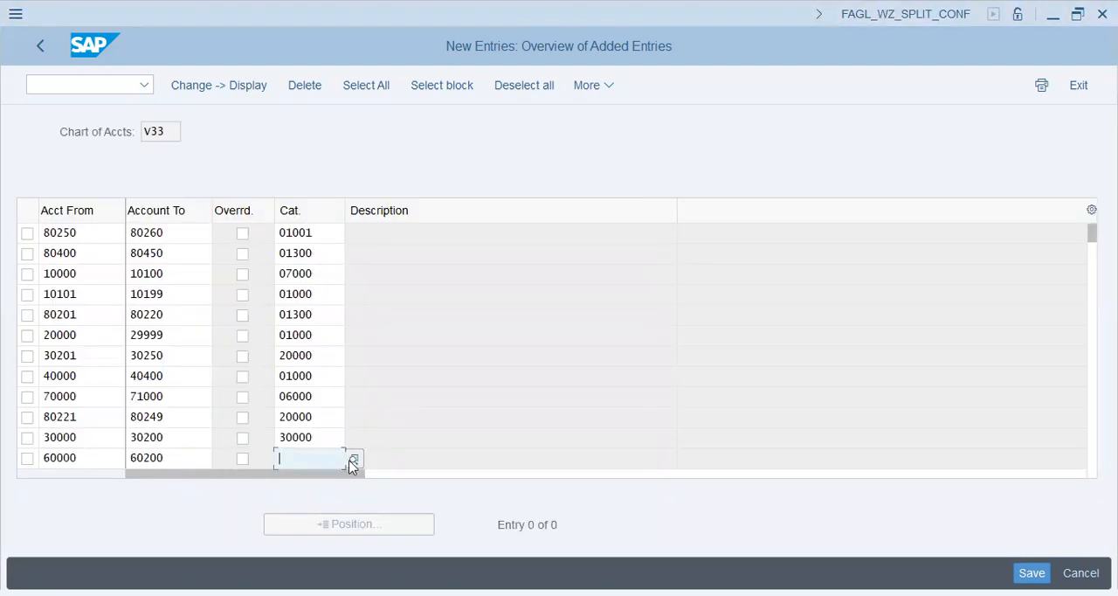
Assign item category 01000, Balance Sheet Account, to the 60000–60200 range and submit the entries for validation
{"action": "left_click", "coordinate": [352, 459]}
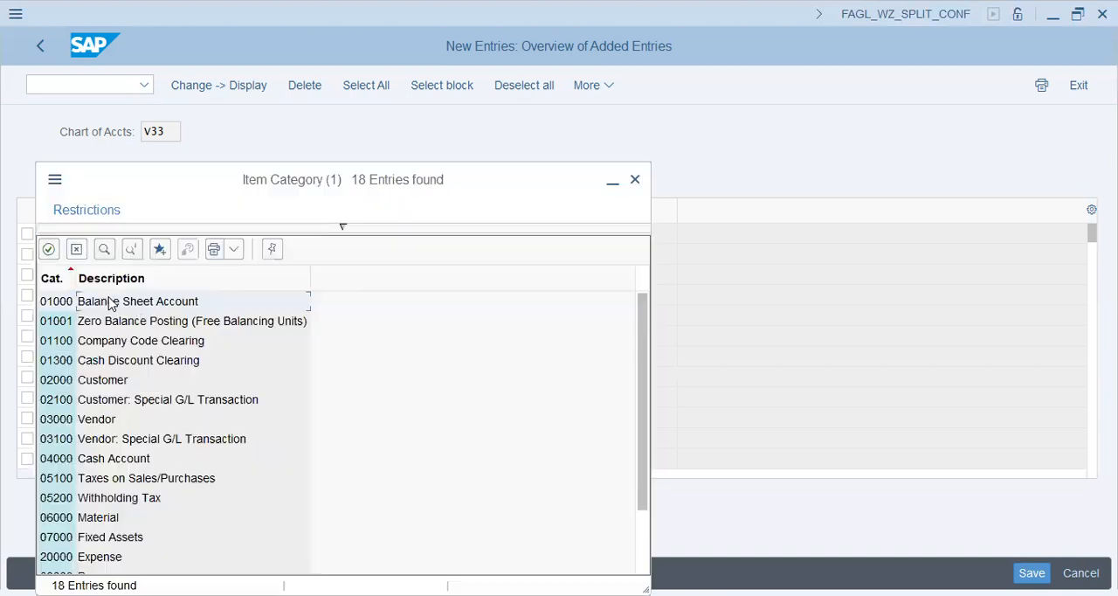
{"action": "double_click", "coordinate": [109, 298]}
{"action": "key", "text": "Return"}
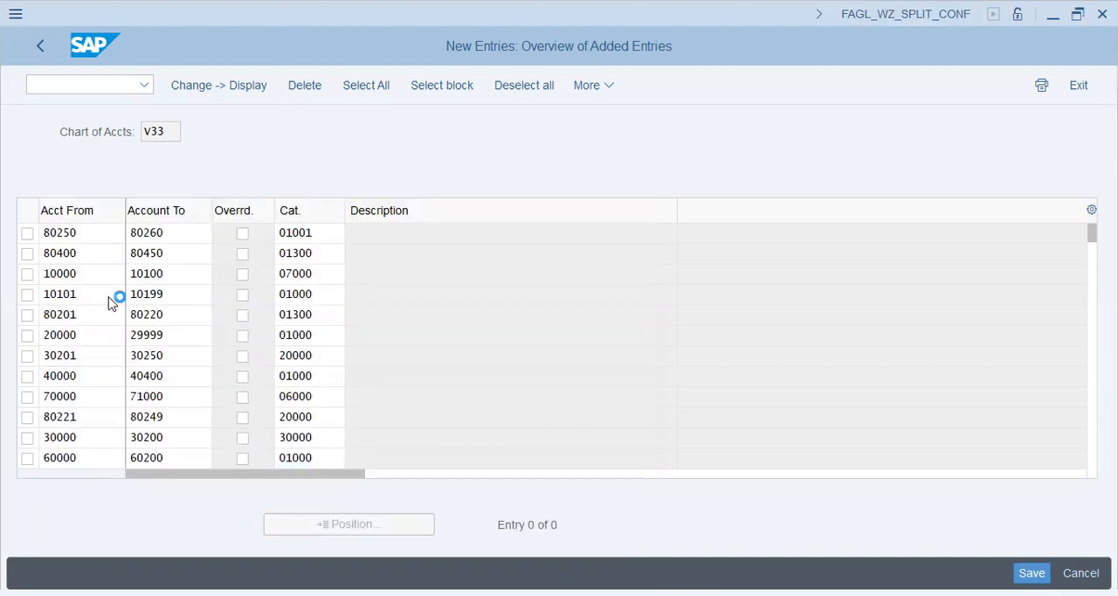
Change the item category of the 80250–80260 account range to 01000 and resubmit the entries
{"action": "left_click", "coordinate": [313, 232]}
{"action": "key", "text": "BackSpace"}
{"action": "type", "text": "0"}
{"action": "key", "text": "Return"}
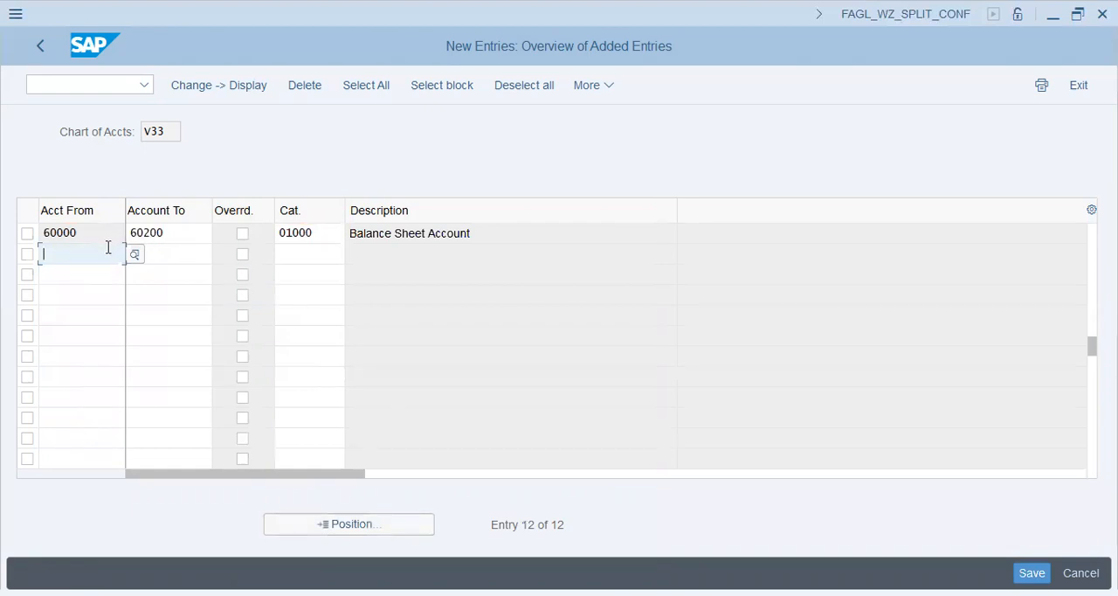
Add the Sec. GL range 80000–80200 from Notepad as the thirteenth entry with item category 01000
{"action": "key", "text": "alt+Tab"}
{"action": "left_click_drag", "start_coordinate": [404, 359], "coordinate": [316, 353]}
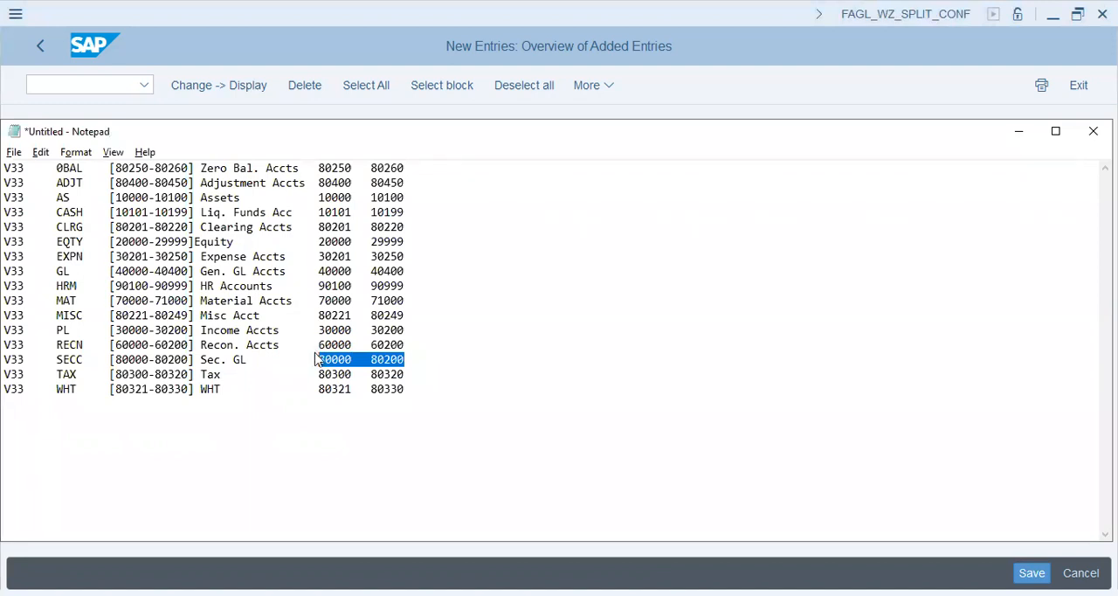
{"action": "key", "text": "ctrl+c"}
{"action": "key", "text": "alt+Tab"}
{"action": "key", "text": "ctrl+v"}
{"action": "left_click", "coordinate": [324, 255]}
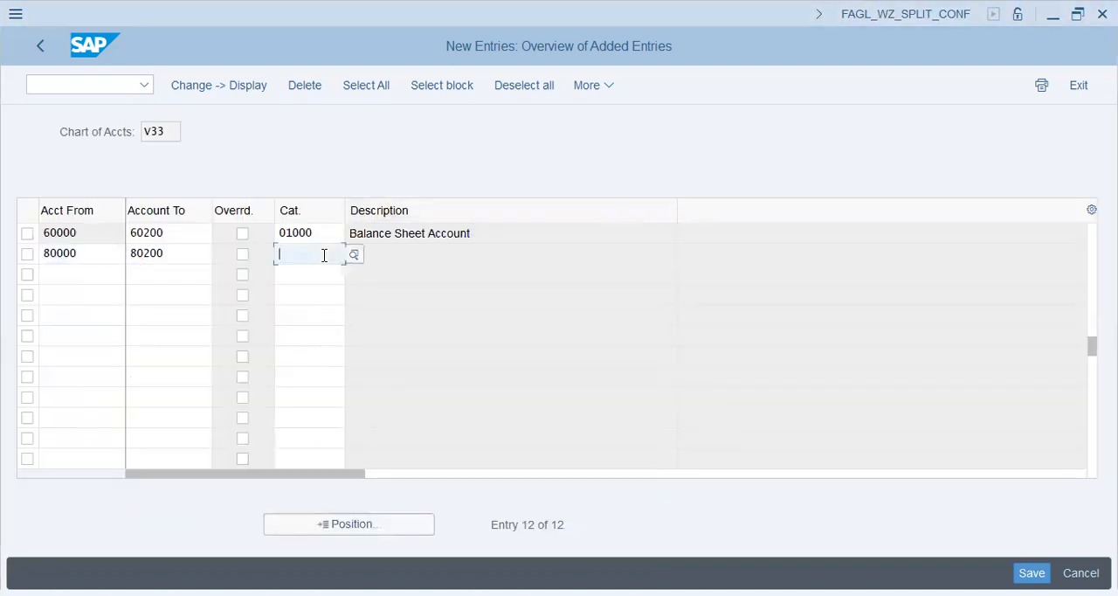
{"action": "type", "text": "01000"}
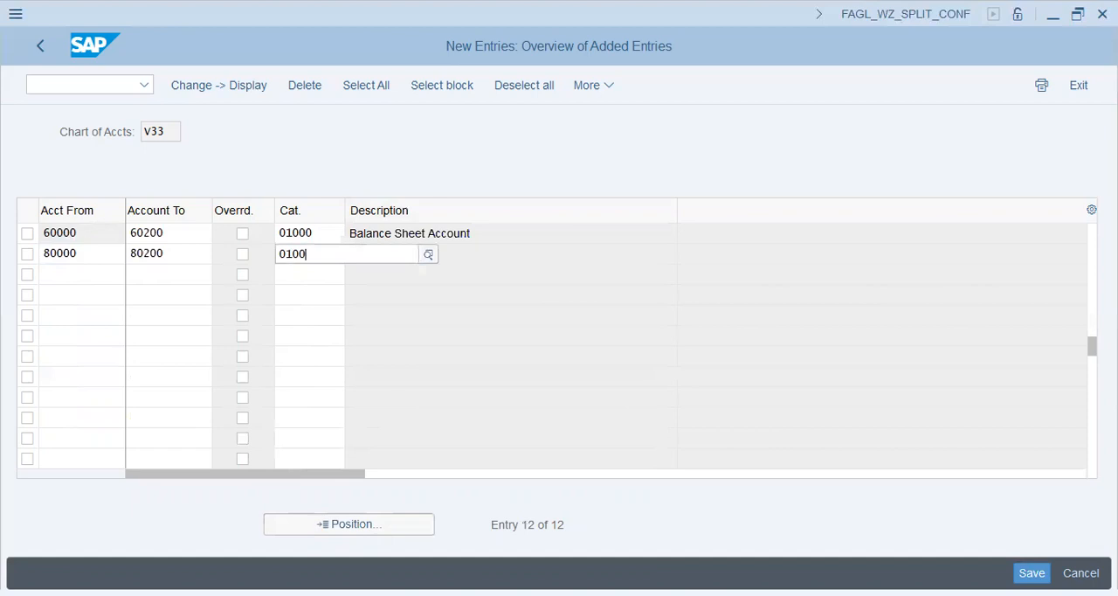
Add the Tax range 80300–80320 from Notepad as the fourteenth entry with item category 05100, Taxes on Sales/Purchases
{"action": "key", "text": "alt+Tab"}
{"action": "key", "text": "shift+Right"}
{"action": "key", "text": "shift+Right"}
{"action": "key", "text": "shift+Right"}
{"action": "key", "text": "shift+Right"}
{"action": "key", "text": "shift+Right"}
{"action": "key", "text": "shift+Right"}
{"action": "key", "text": "shift+Right"}
{"action": "key", "text": "shift+Right"}
{"action": "key", "text": "shift+Right"}
{"action": "key", "text": "shift+Right"}
{"action": "key", "text": "shift+Right"}
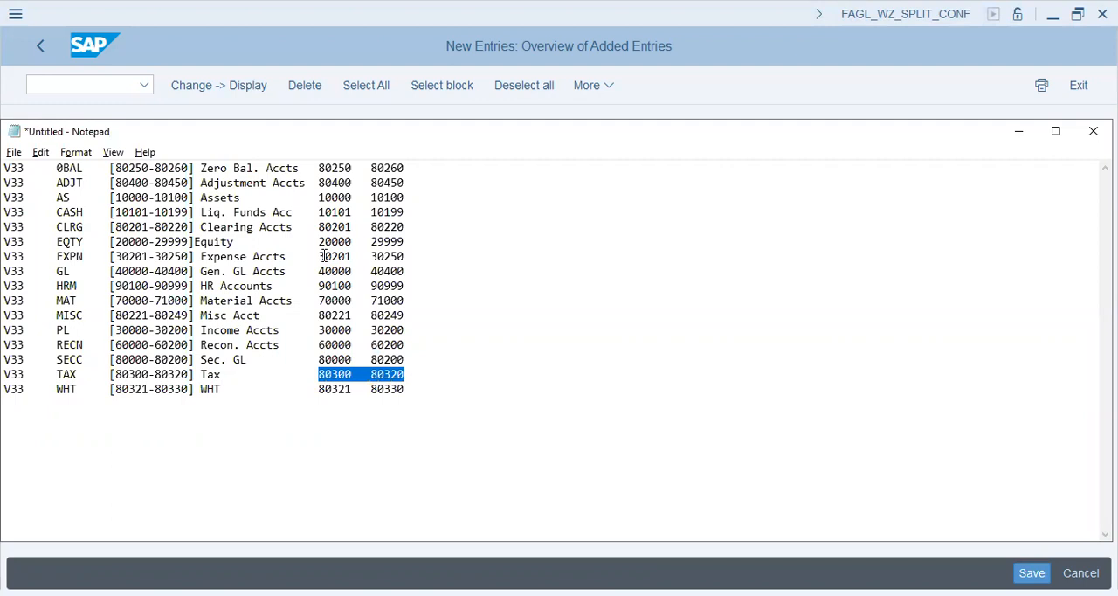
{"action": "key", "text": "alt+Tab"}
{"action": "left_click", "coordinate": [353, 278]}
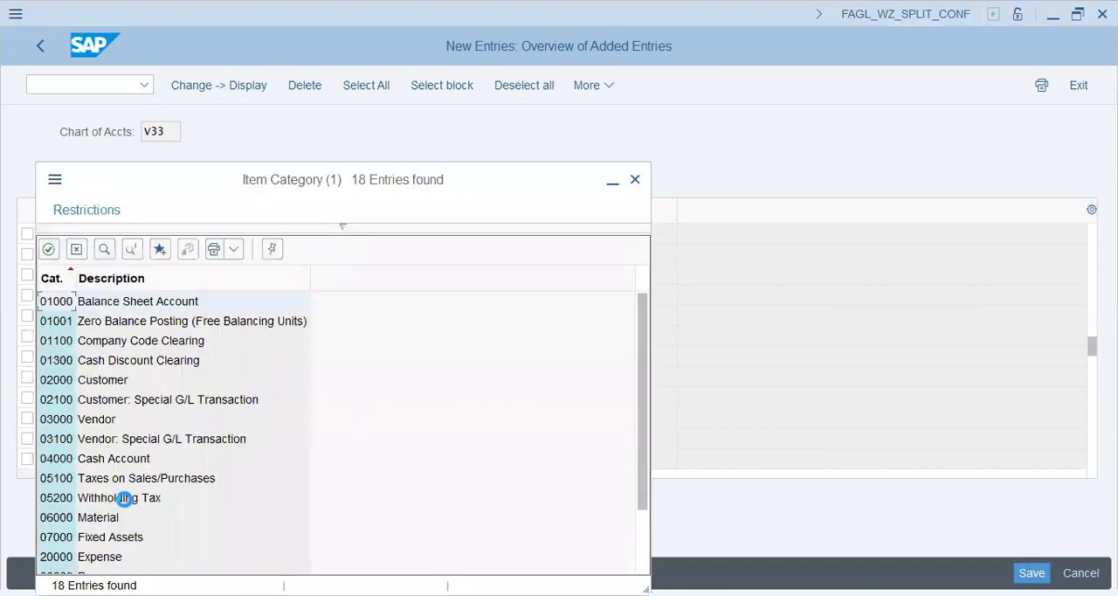
{"action": "left_click", "coordinate": [128, 479]}
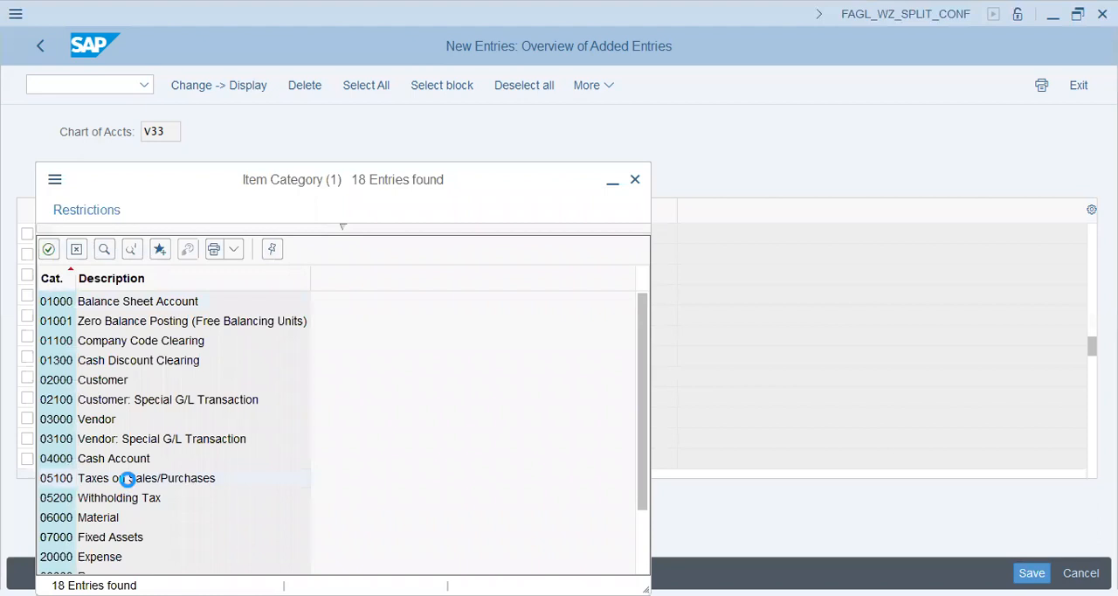
{"action": "double_click", "coordinate": [135, 360]}
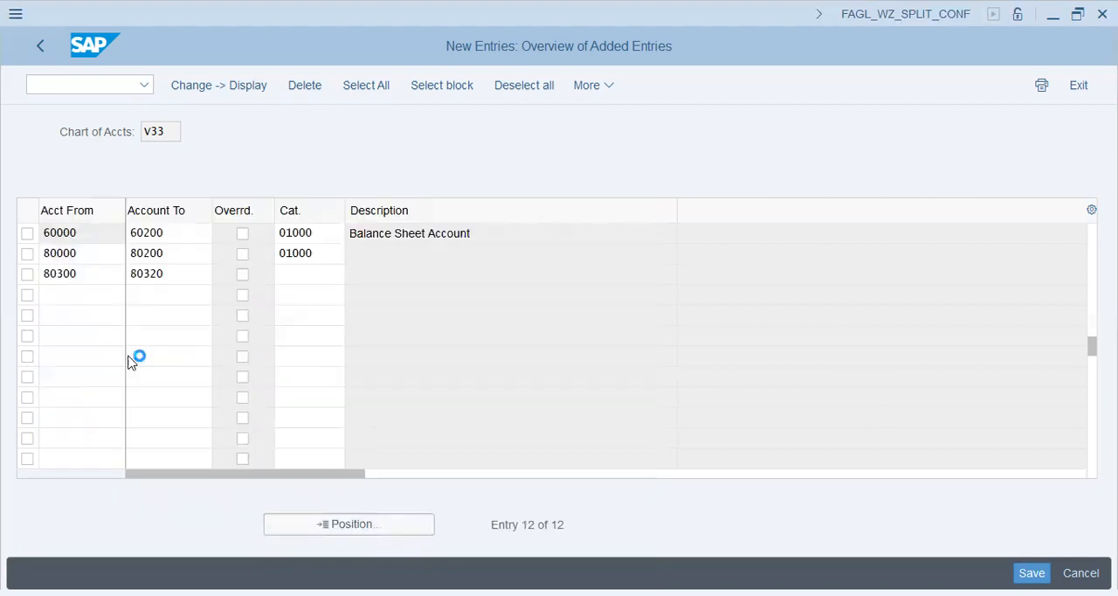
Copy the WHT range 80321–80330 from Notepad into Acct From and Account To of the fifteenth entry
{"action": "left_click", "coordinate": [84, 294]}
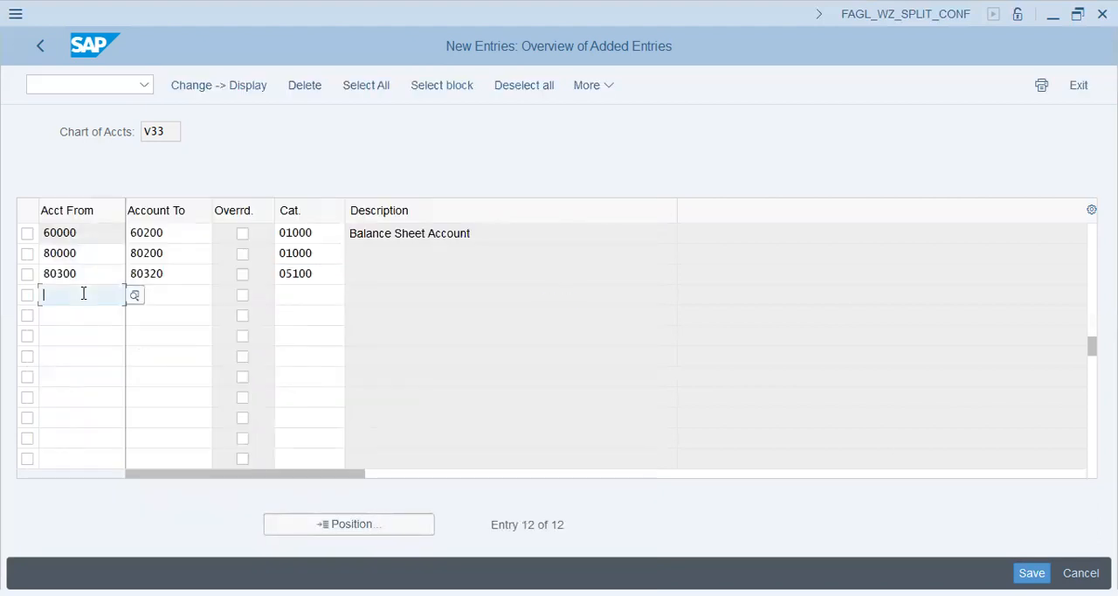
{"action": "key", "text": "alt+Tab"}
{"action": "key", "text": "shift+Left"}
{"action": "key", "text": "shift+Left"}
{"action": "key", "text": "shift+Left"}
{"action": "key", "text": "shift+Left"}
{"action": "key", "text": "shift+Left"}
{"action": "key", "text": "shift+Left"}
{"action": "key", "text": "shift+Left"}
{"action": "key", "text": "shift+Left"}
{"action": "key", "text": "shift+Left"}
{"action": "key", "text": "shift+Left"}
{"action": "key", "text": "shift+Left"}
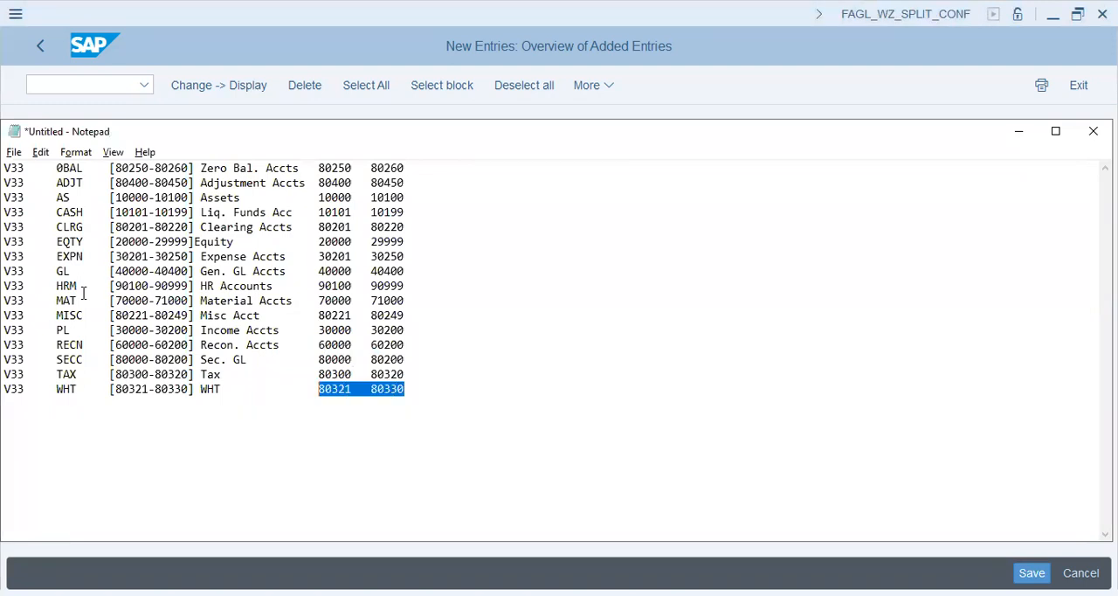
{"action": "key", "text": "ctrl+c"}
{"action": "key", "text": "alt+Tab"}
{"action": "key", "text": "ctrl+v"}
{"action": "key", "text": "Tab"}
{"action": "key", "text": "Tab"}
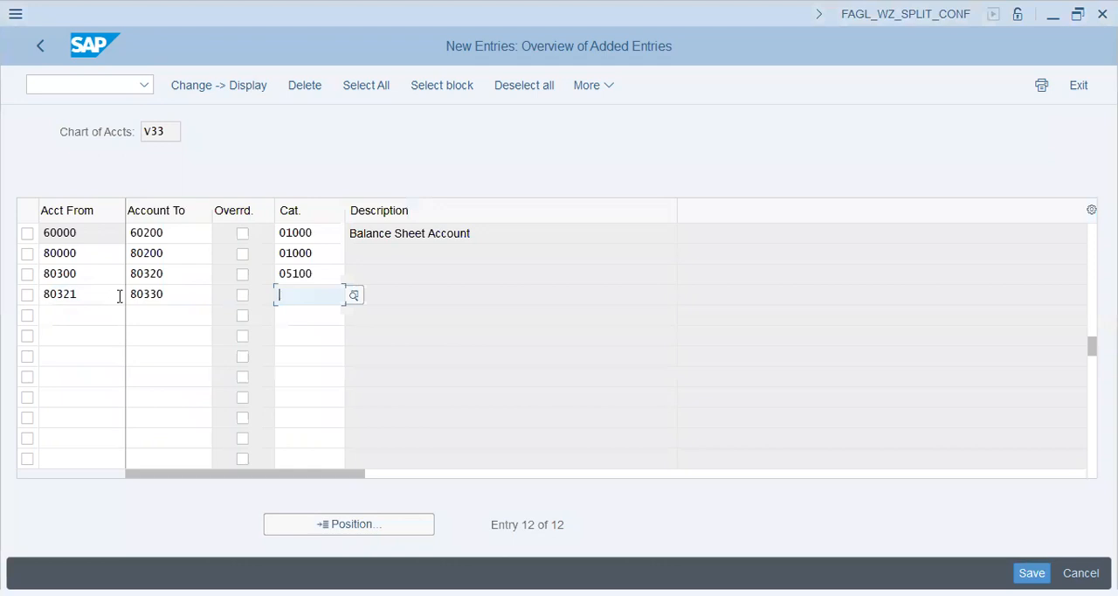
Assign item category 05200, Withholding Tax, to the 80321–80330 account range
{"action": "left_click", "coordinate": [354, 295]}
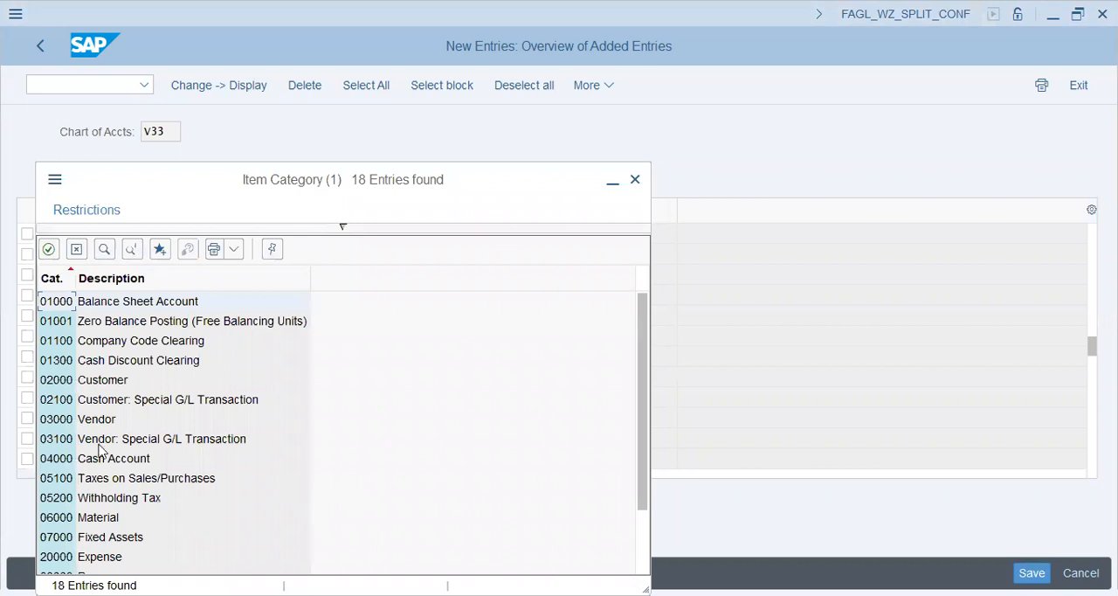
{"action": "left_click", "coordinate": [106, 496]}
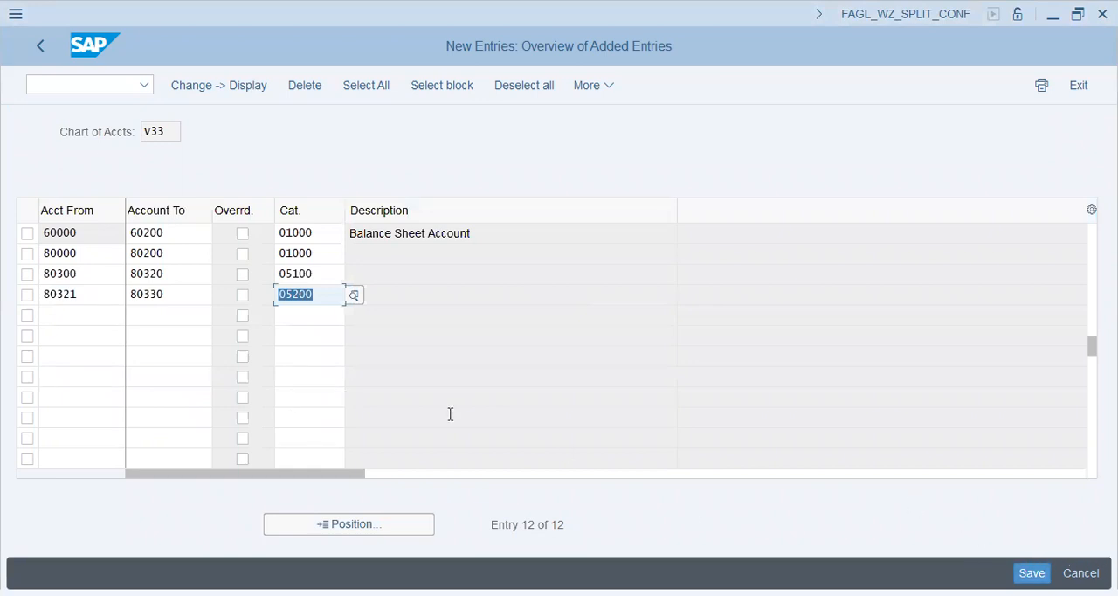
{"action": "left_click", "coordinate": [205, 294]}
{"action": "left_click", "coordinate": [326, 292]}
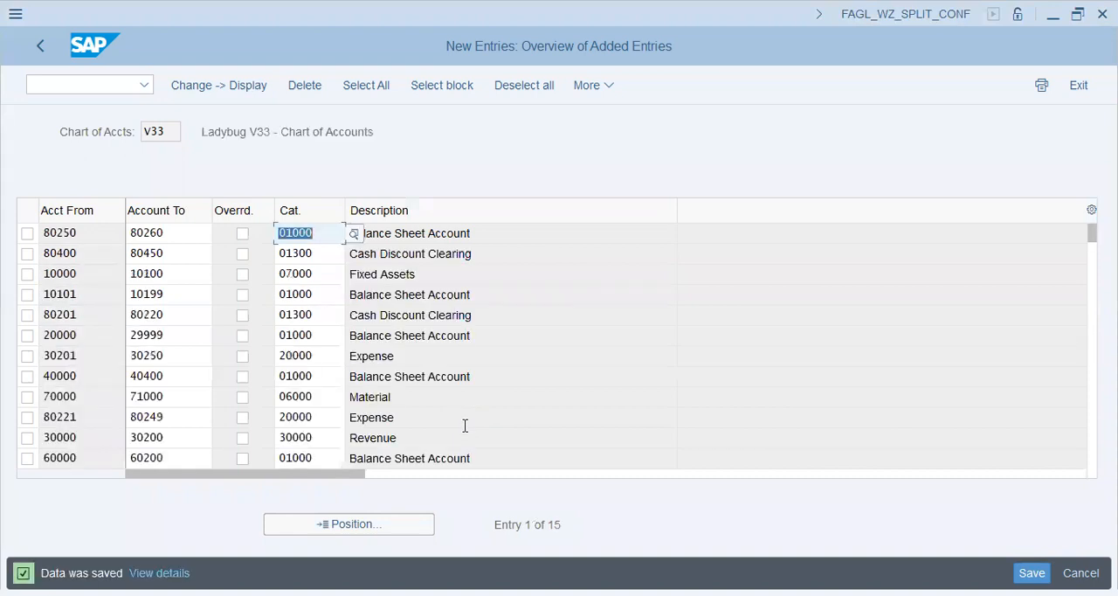
Save the V33 account classifications, return to the document splitting wizard, and review the classified account list
{"action": "left_click", "coordinate": [1032, 572]}
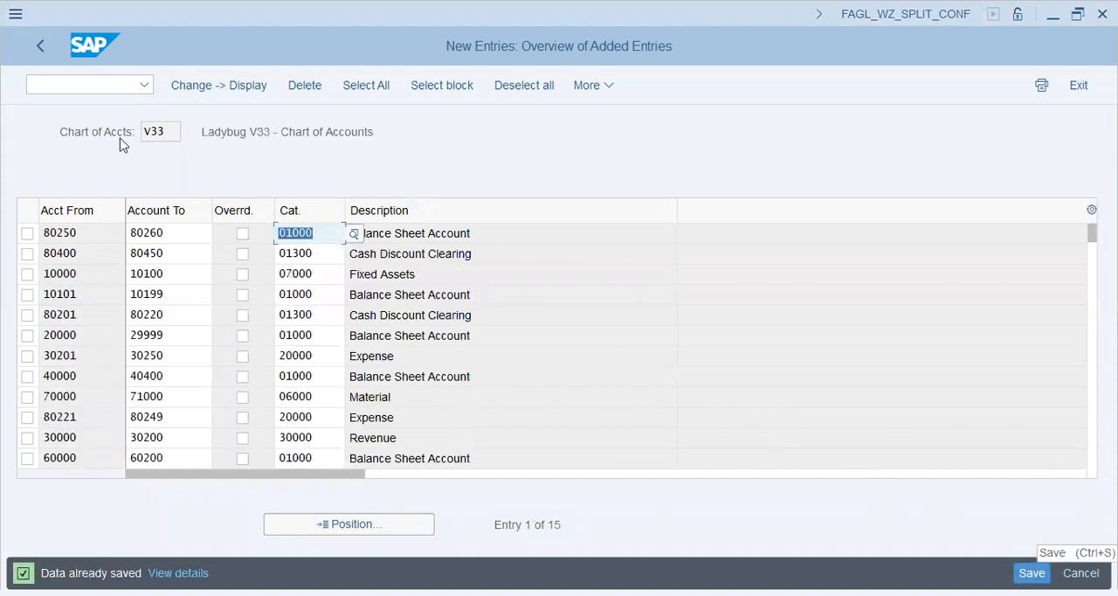
{"action": "left_click", "coordinate": [40, 45]}
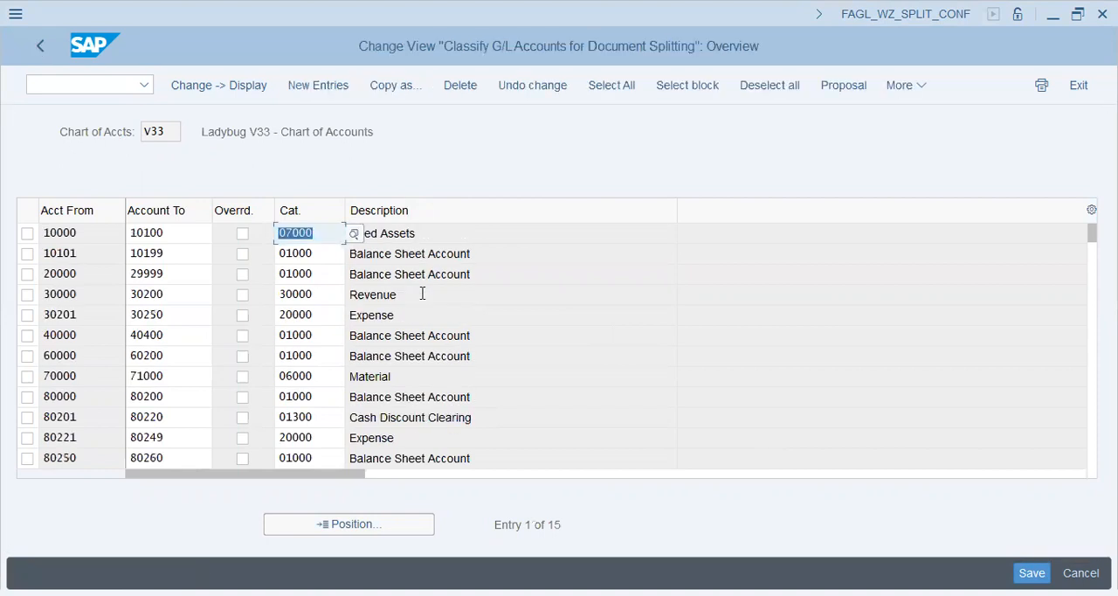
{"action": "left_click", "coordinate": [35, 50]}
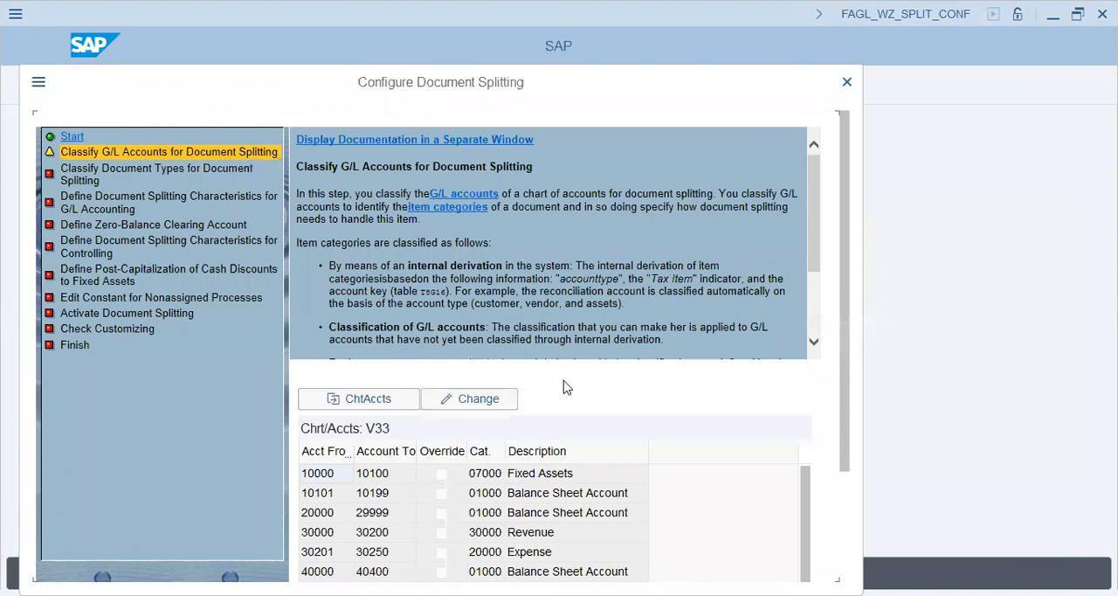
{"action": "scroll", "coordinate": [851, 504], "scroll_direction": "down", "scroll_amount": 5}
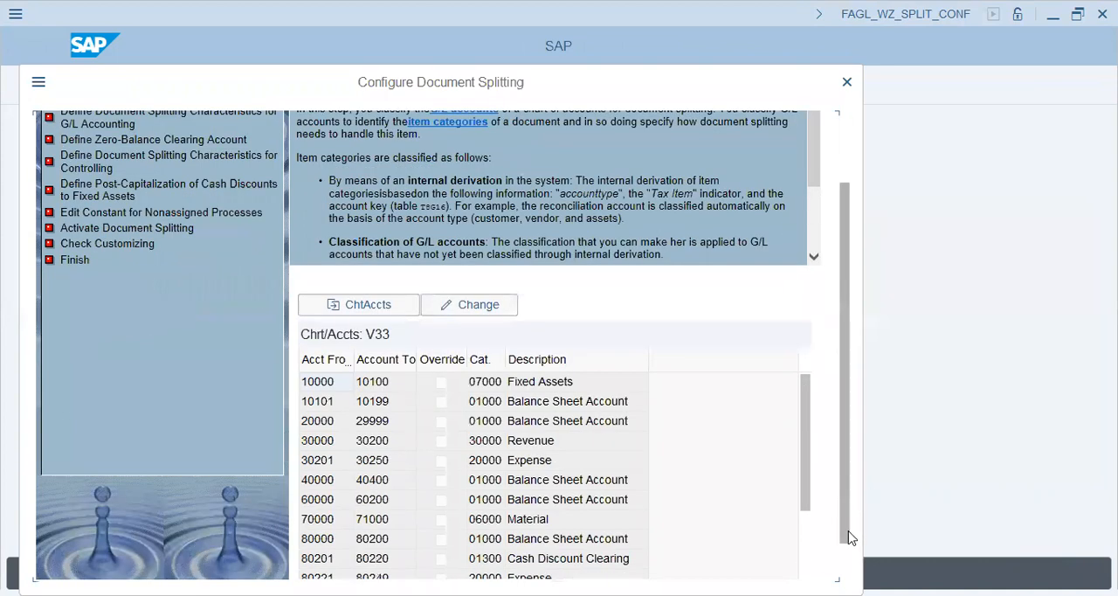
Accept the G/L account classification and the existing document type classification, advancing the wizard to the G/L accounting splitting characteristics
{"action": "left_click", "coordinate": [584, 568]}
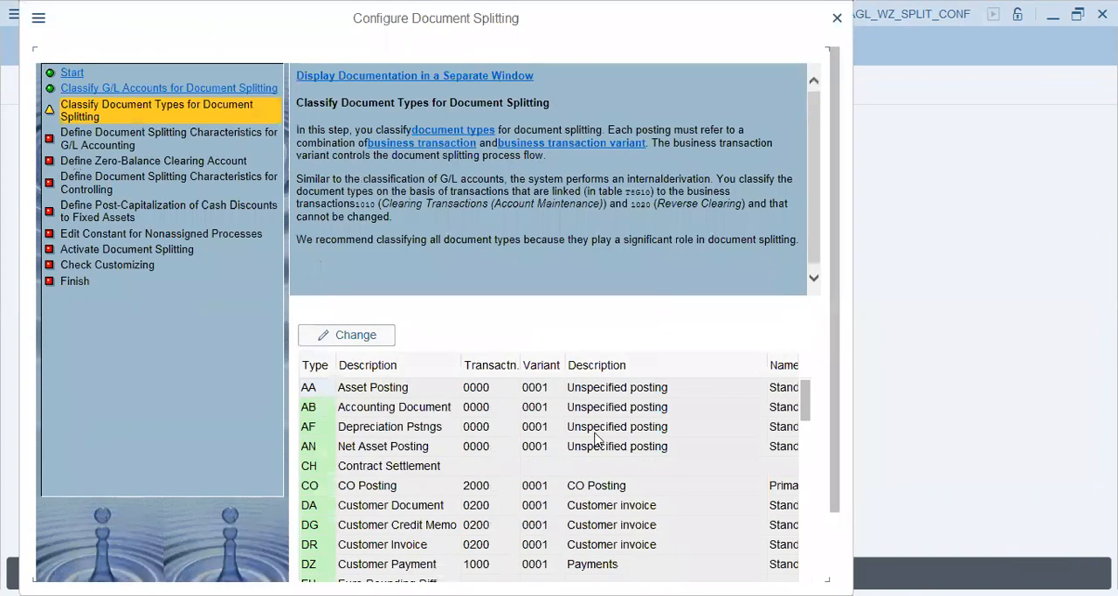
{"action": "scroll", "coordinate": [830, 411], "scroll_direction": "down", "scroll_amount": 3}
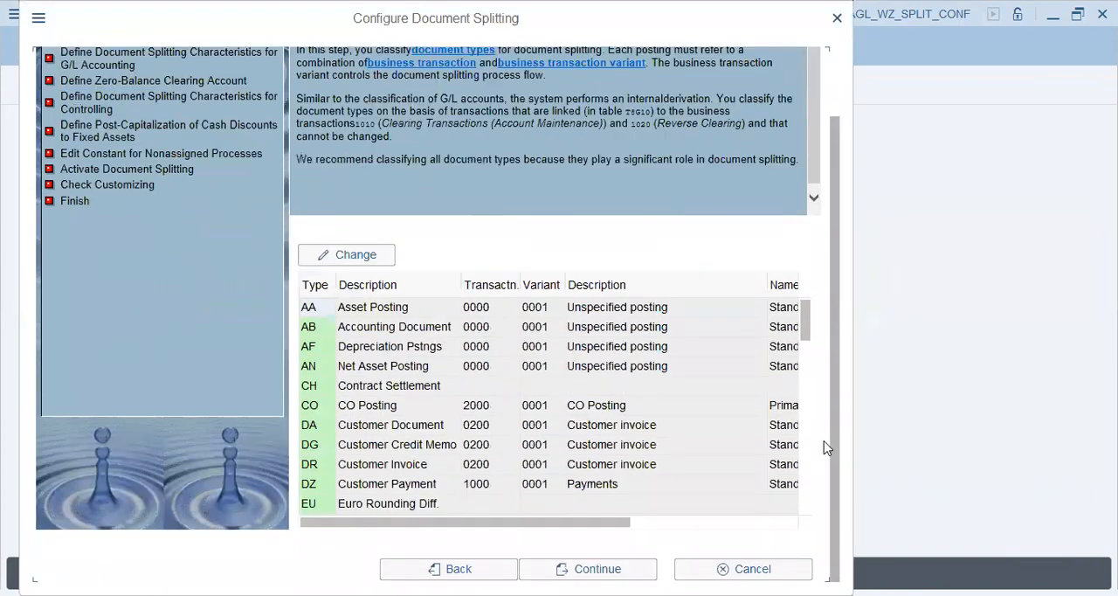
{"action": "left_click", "coordinate": [582, 569]}
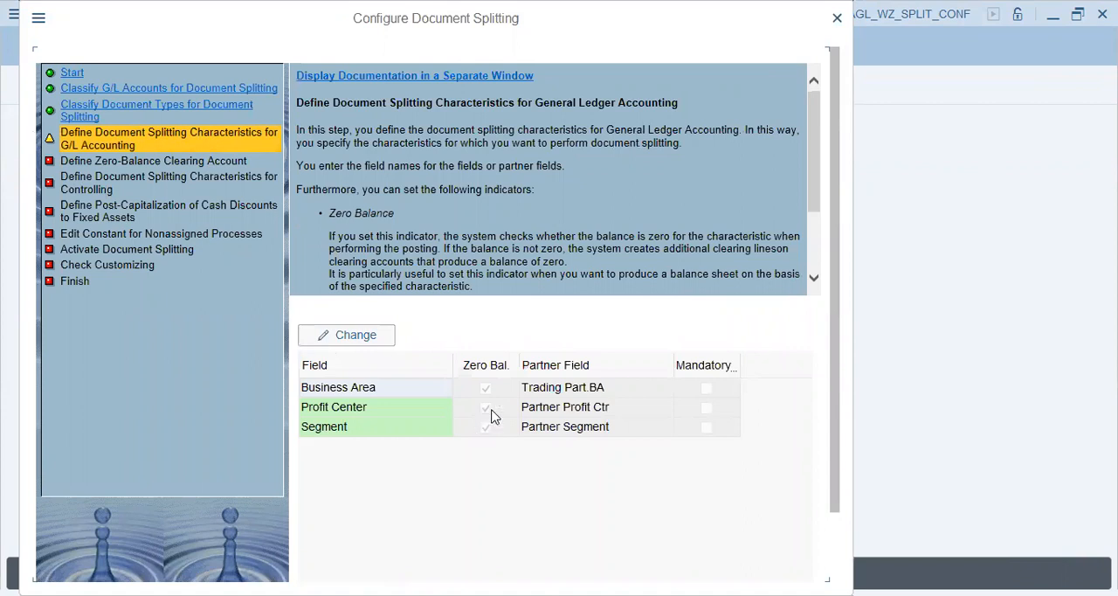
Review the Business Area, Profit Center and Segment splitting characteristics with their partner fields, and continue to the zero-balance clearing account
{"action": "left_click", "coordinate": [341, 412]}
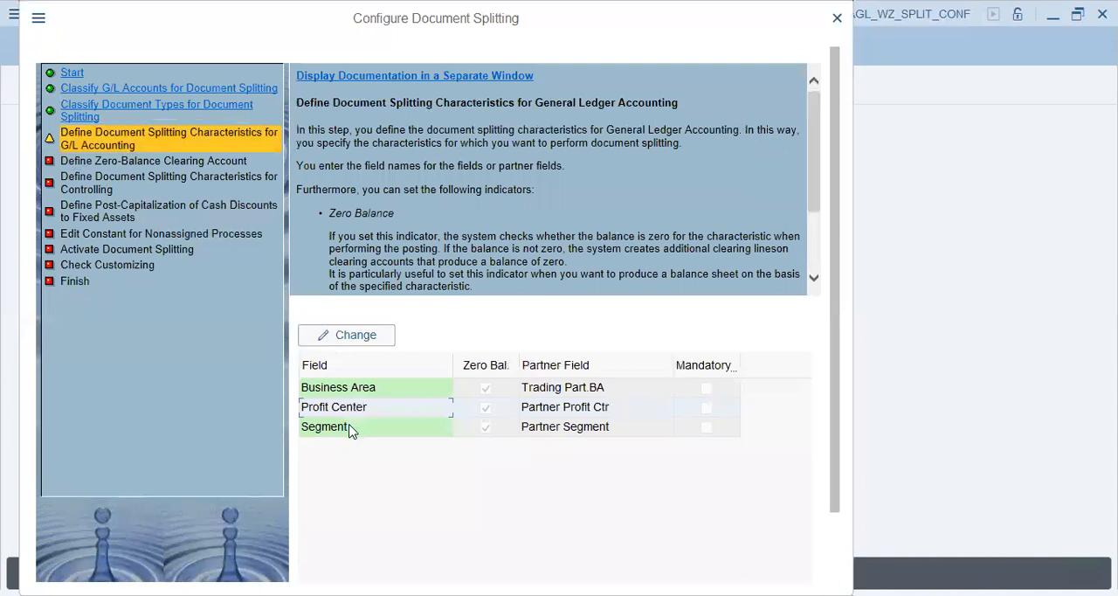
{"action": "left_click", "coordinate": [362, 371]}
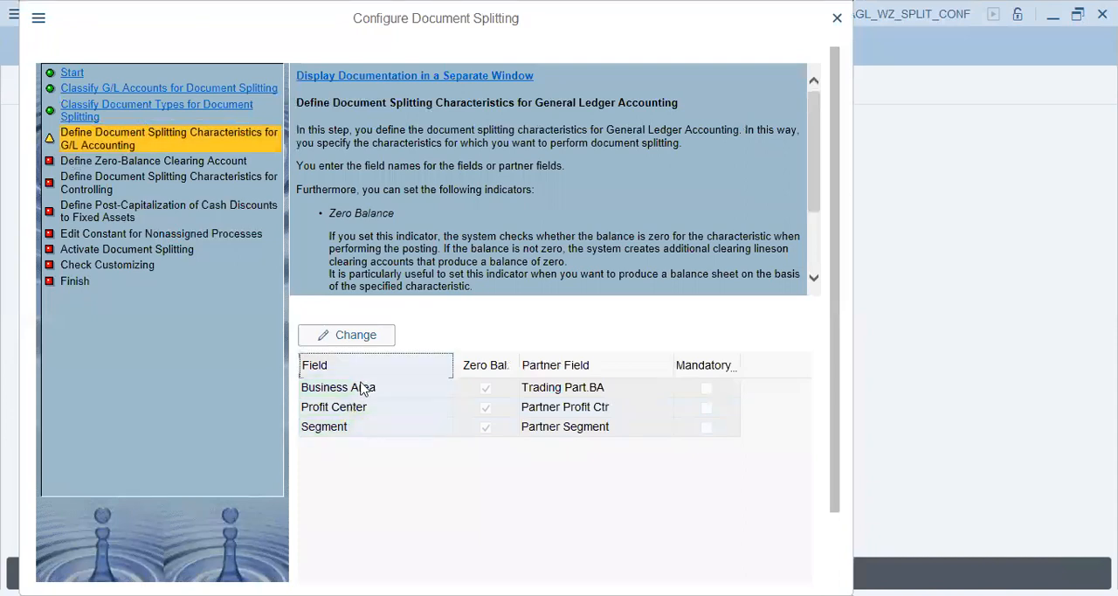
{"action": "left_click", "coordinate": [362, 387]}
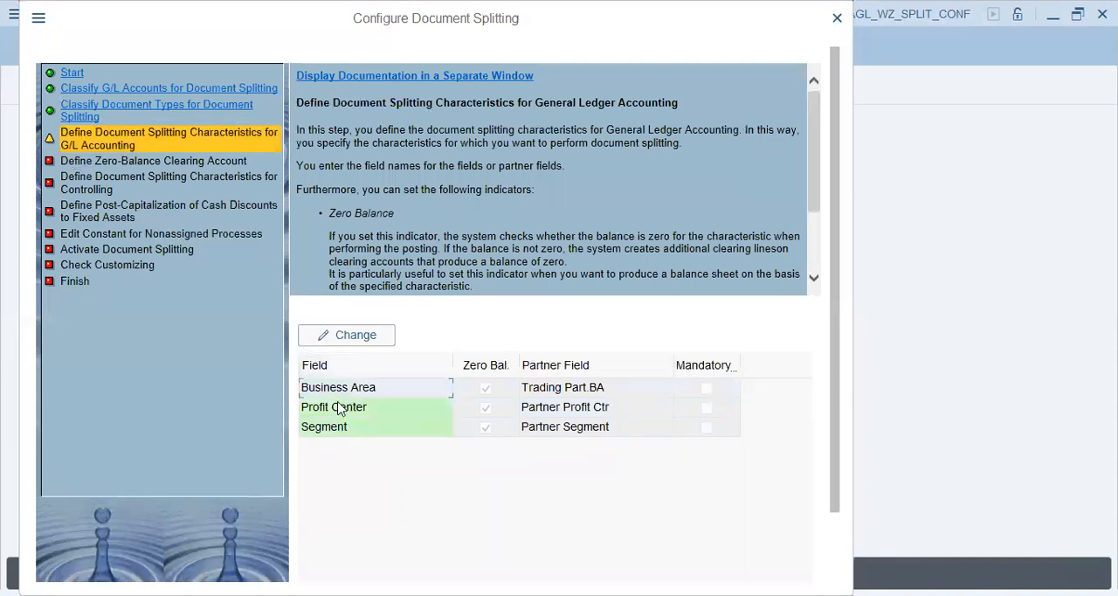
{"action": "left_click", "coordinate": [340, 430]}
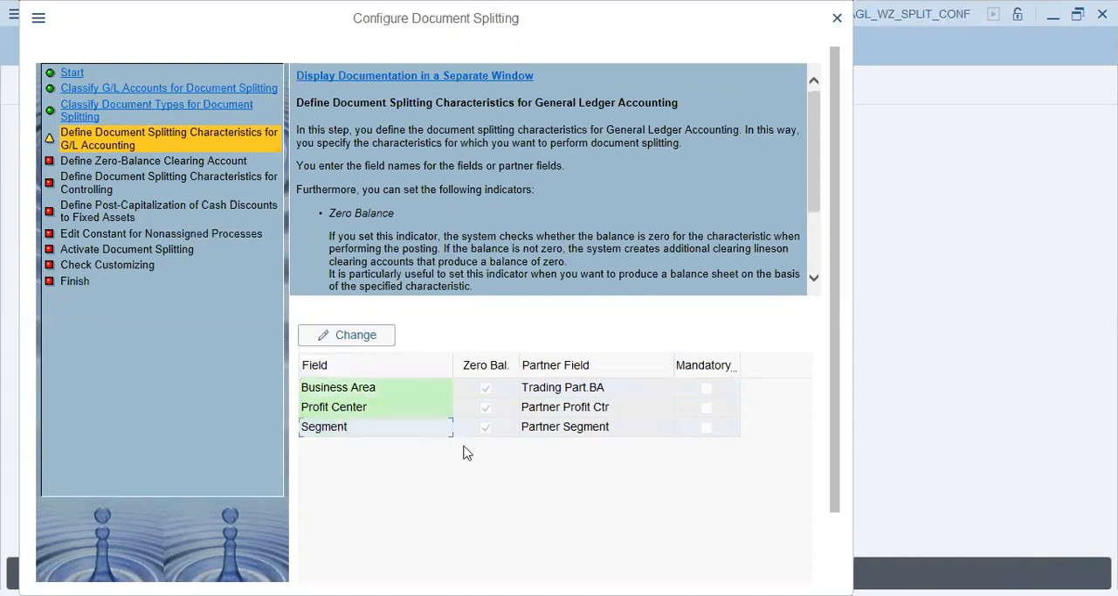
{"action": "left_click", "coordinate": [451, 413]}
{"action": "left_click", "coordinate": [621, 414]}
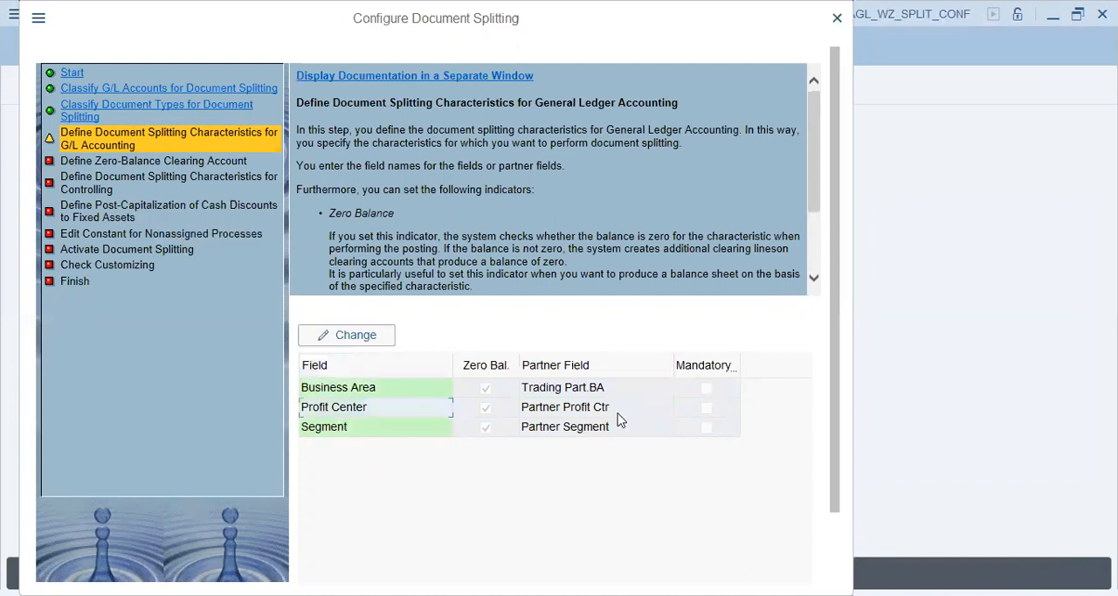
{"action": "left_click_drag", "start_coordinate": [833, 439], "coordinate": [835, 521]}
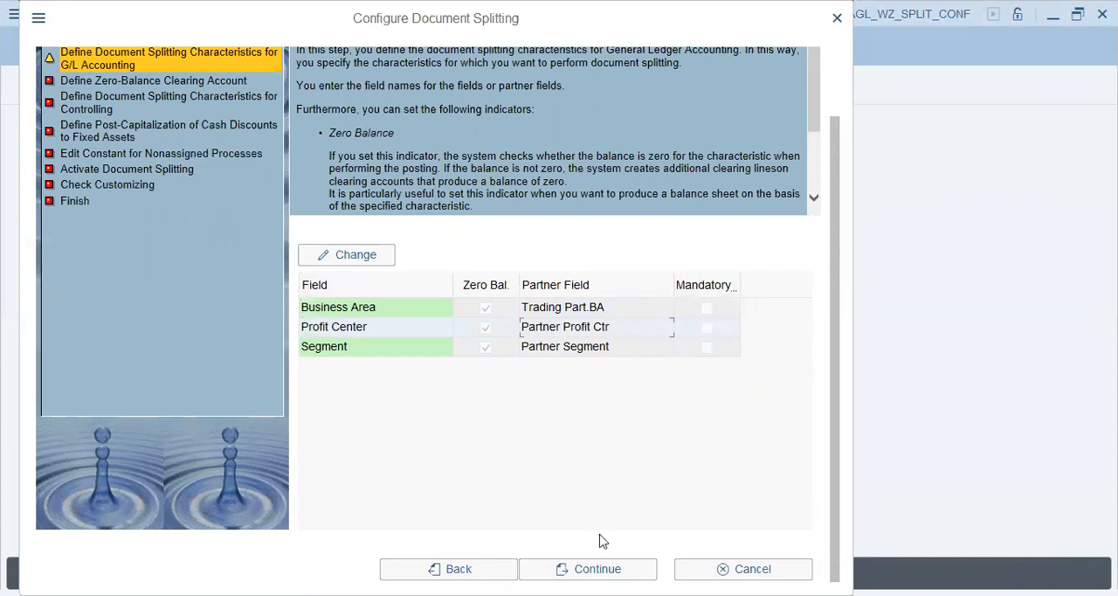
{"action": "left_click", "coordinate": [598, 568]}
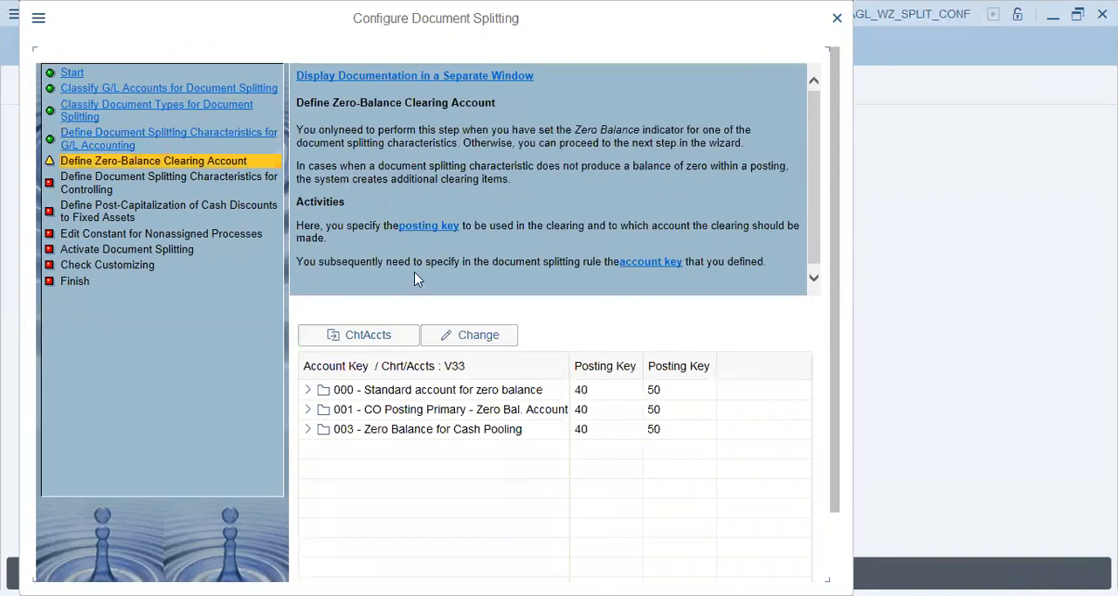
Check the account assignment under key 000, Standard account for zero balance, and continue to the Controlling characteristics
{"action": "left_click", "coordinate": [307, 393]}
{"action": "left_click", "coordinate": [516, 409]}
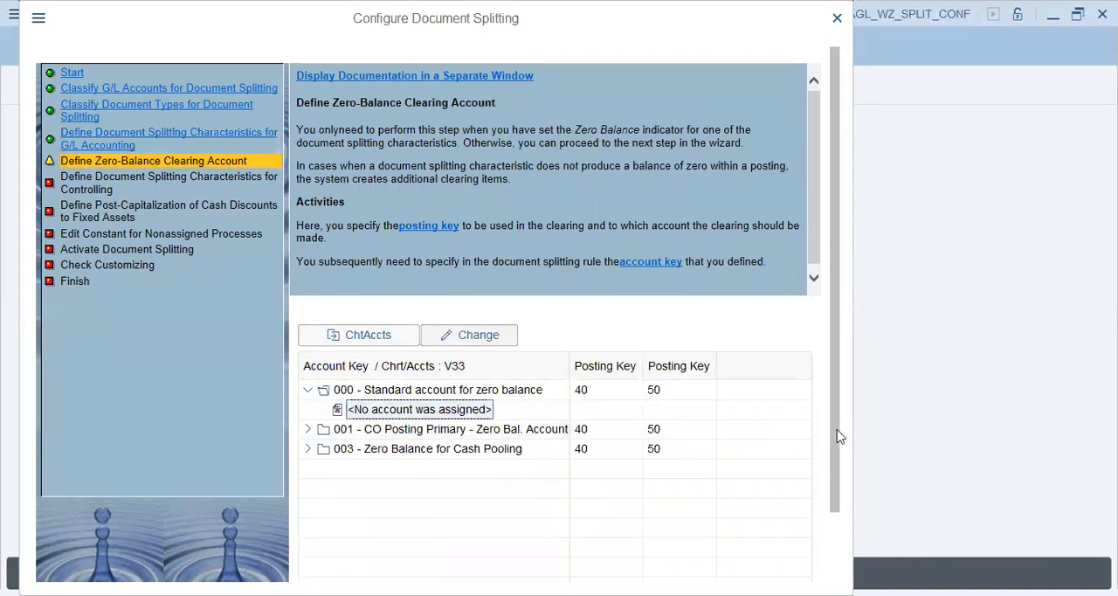
{"action": "scroll", "coordinate": [830, 553], "scroll_direction": "down", "scroll_amount": 2}
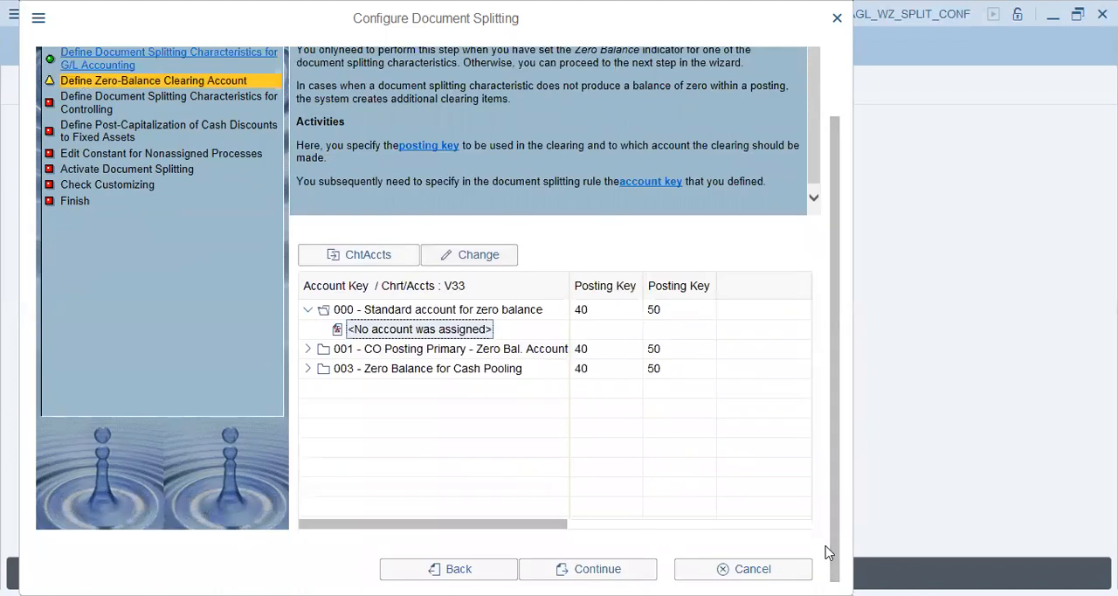
{"action": "left_click", "coordinate": [598, 565]}
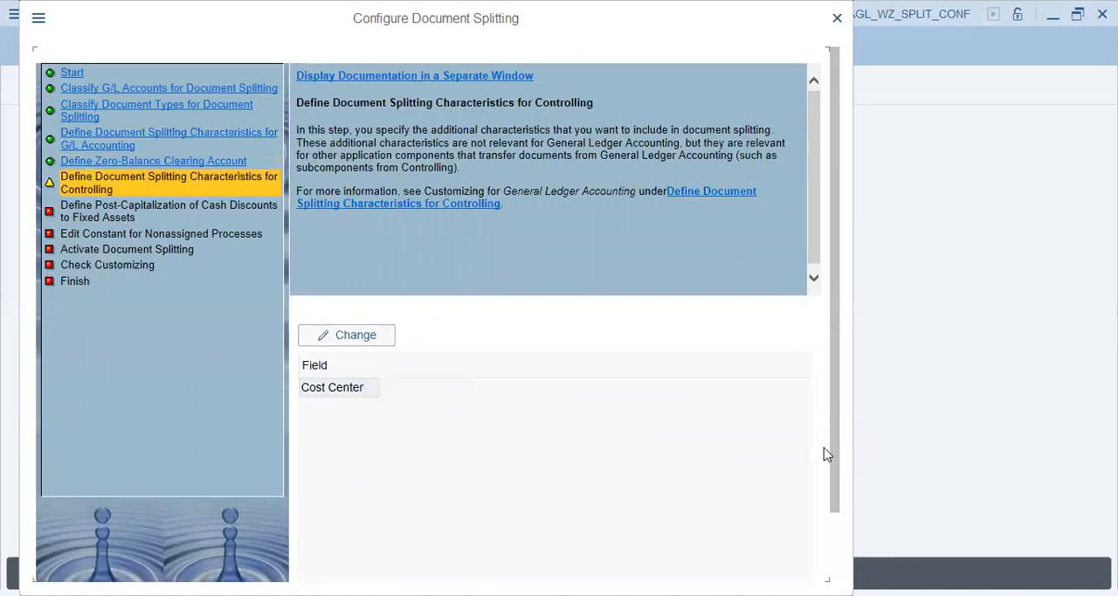
Accept Cost Center as the Controlling characteristic and Asset for cash discount post-capitalization, and try to continue the wizard
{"action": "left_click_drag", "start_coordinate": [834, 454], "coordinate": [836, 521]}
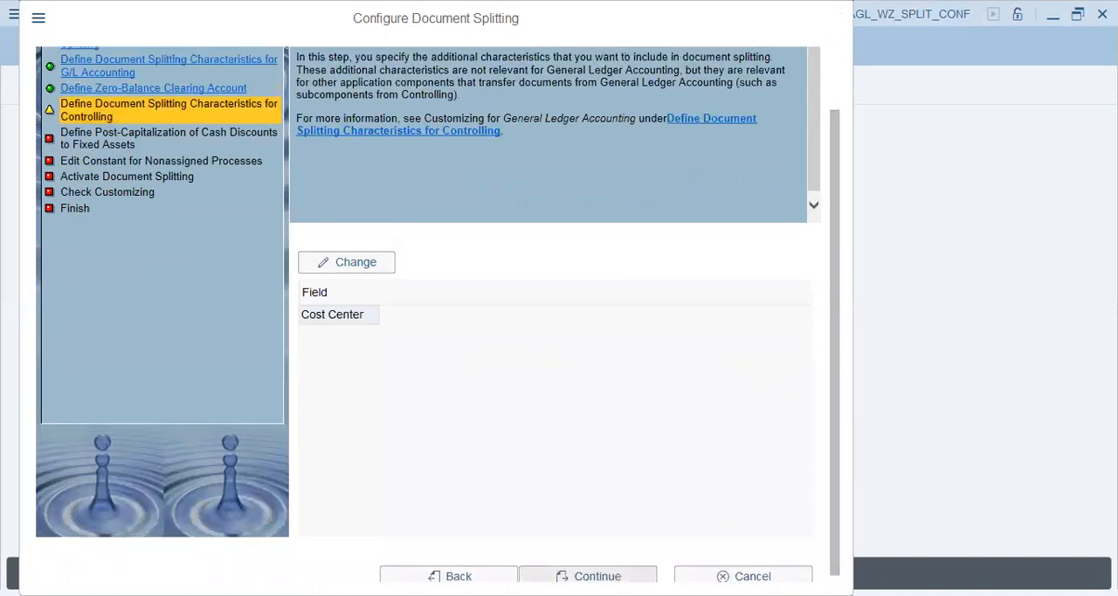
{"action": "left_click", "coordinate": [588, 576]}
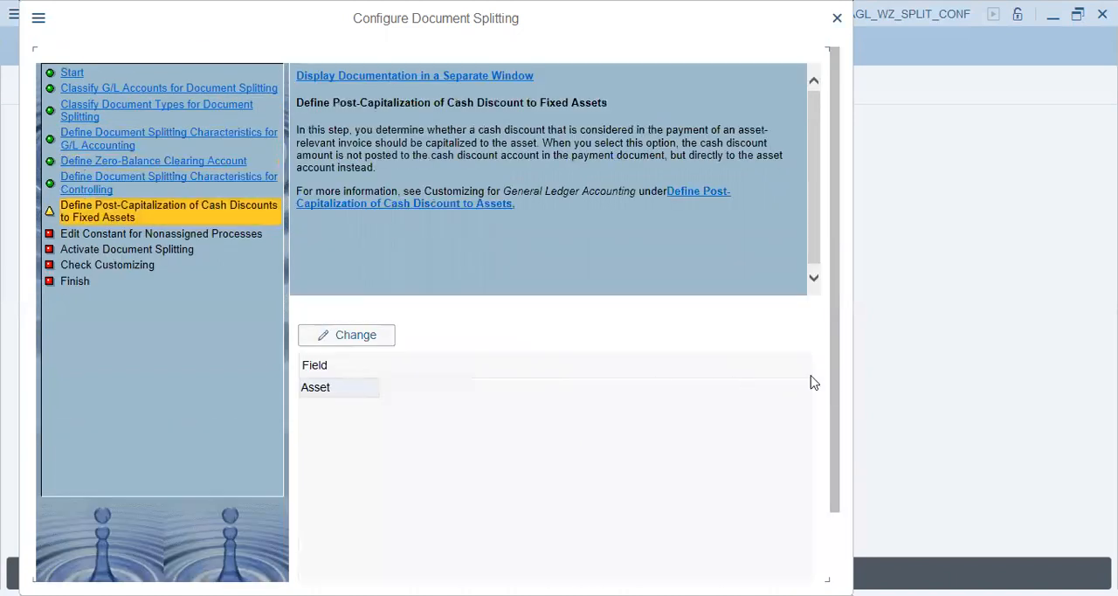
{"action": "left_click_drag", "start_coordinate": [837, 394], "coordinate": [836, 474]}
{"action": "left_click", "coordinate": [563, 572]}
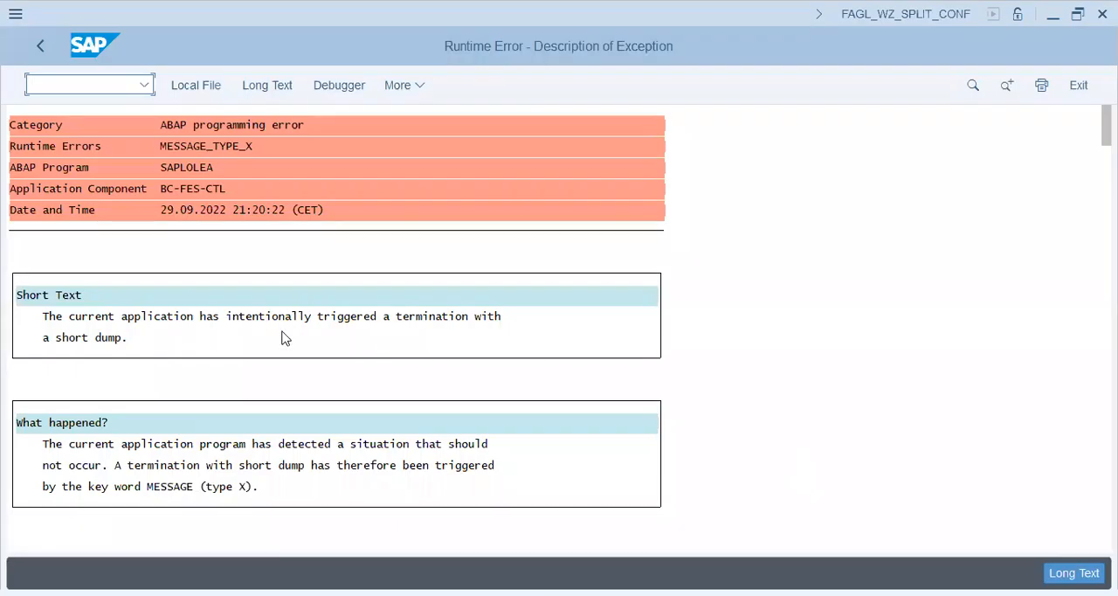
Examine the runtime error description, from the short text and error analysis through the source code extract to the active calls
{"action": "left_click", "coordinate": [223, 254]}
{"action": "left_click", "coordinate": [244, 381]}
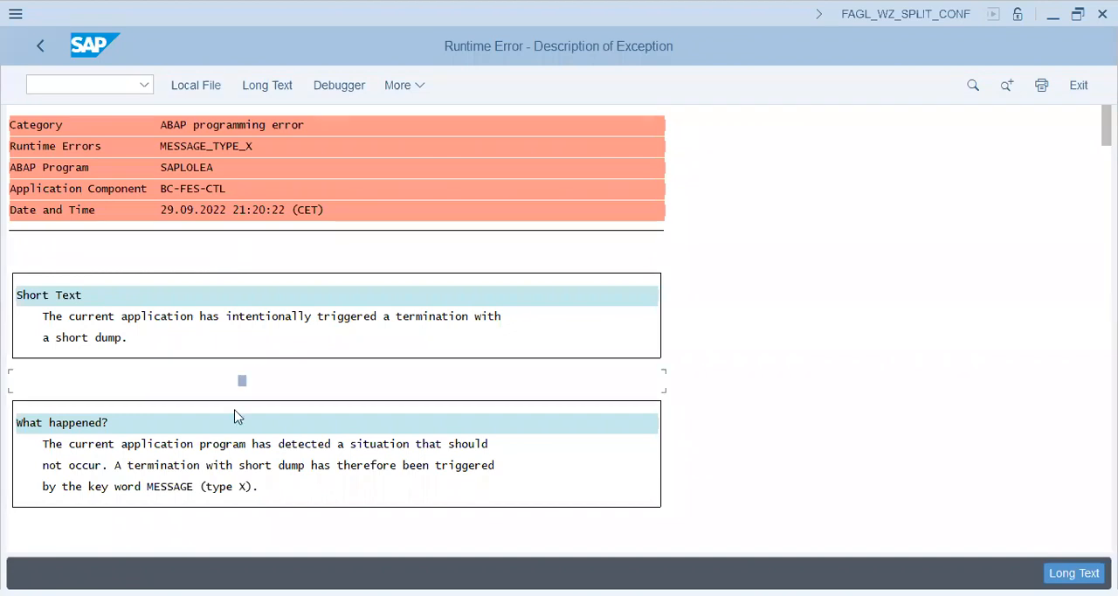
{"action": "scroll", "coordinate": [226, 470], "scroll_direction": "down", "scroll_amount": 5}
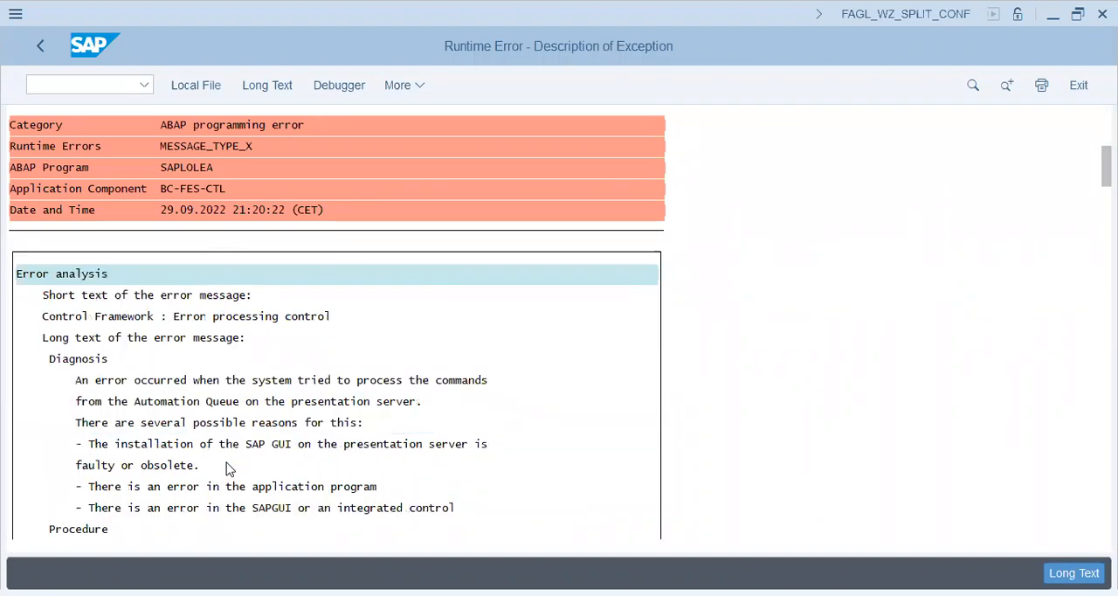
{"action": "scroll", "coordinate": [226, 470], "scroll_direction": "down", "scroll_amount": 5}
{"action": "scroll", "coordinate": [226, 469], "scroll_direction": "down", "scroll_amount": 5}
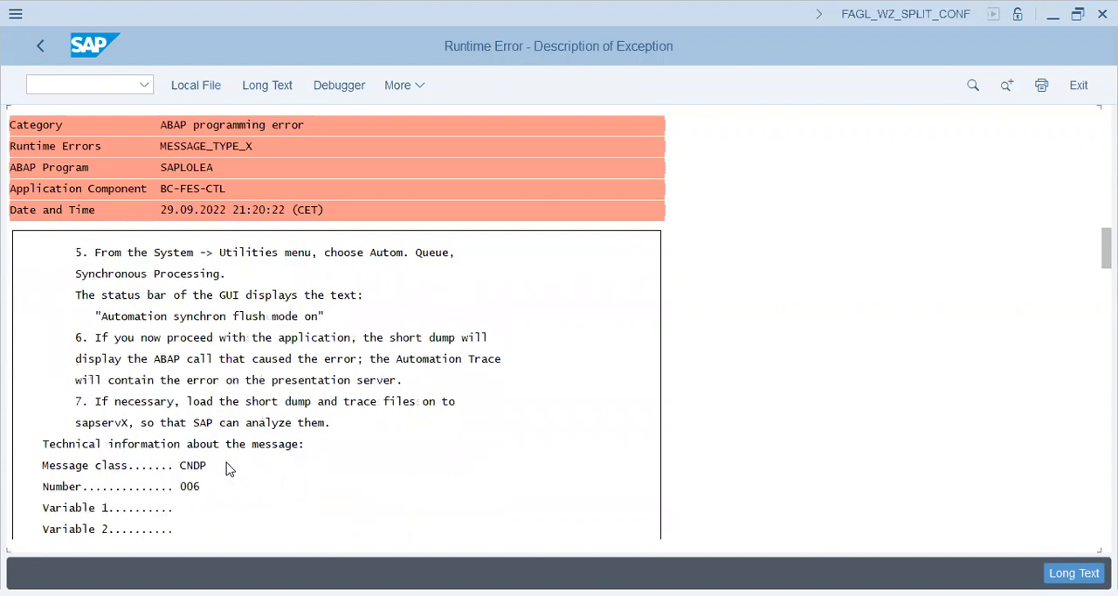
{"action": "scroll", "coordinate": [226, 469], "scroll_direction": "down", "scroll_amount": 5}
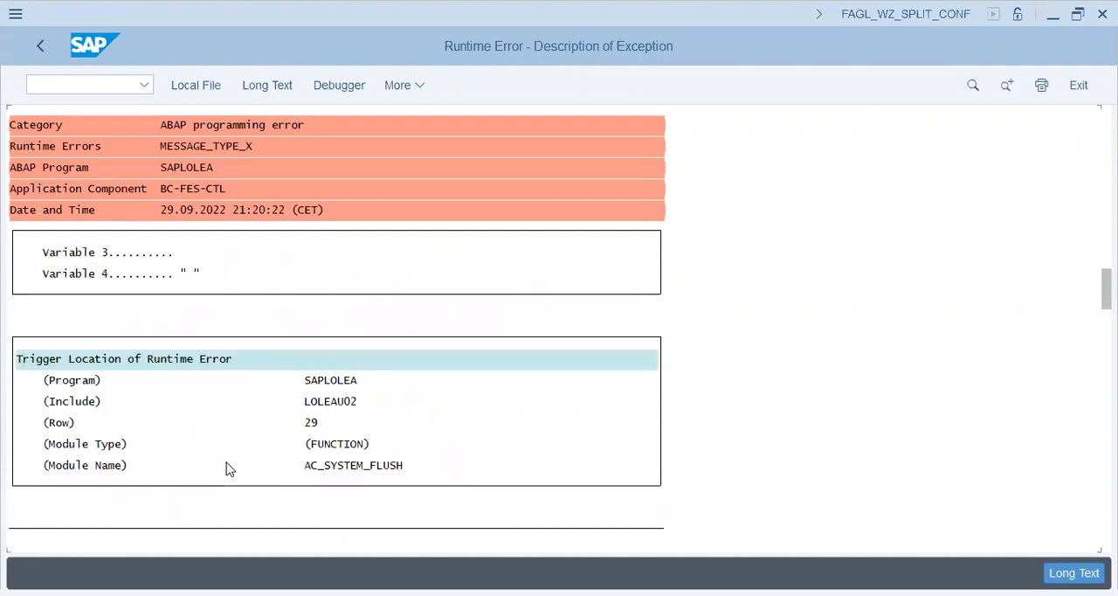
{"action": "scroll", "coordinate": [226, 470], "scroll_direction": "down", "scroll_amount": 5}
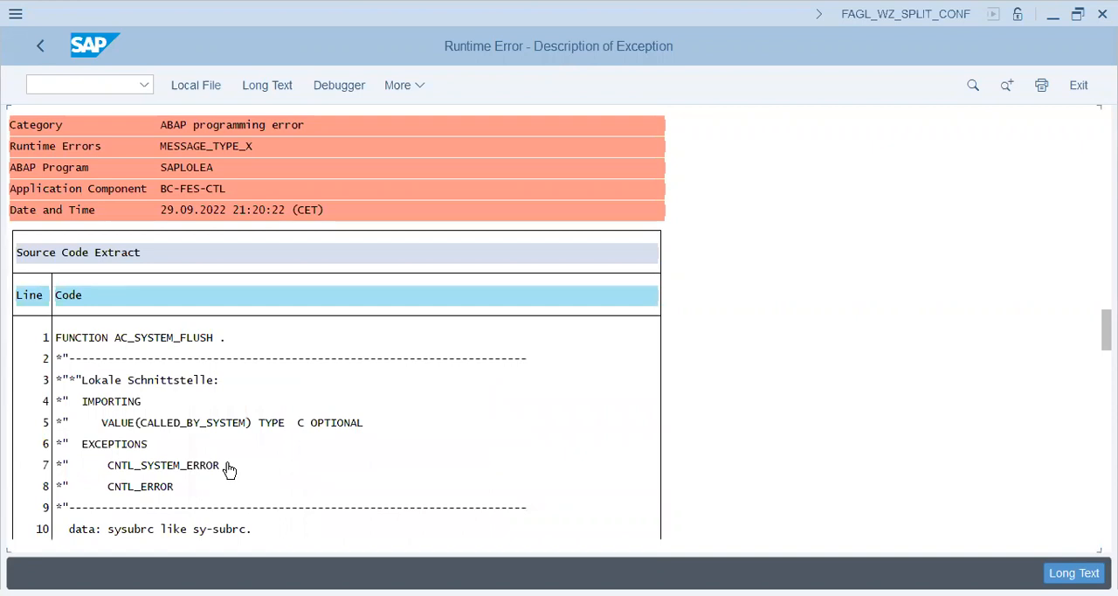
{"action": "scroll", "coordinate": [228, 470], "scroll_direction": "down", "scroll_amount": 5}
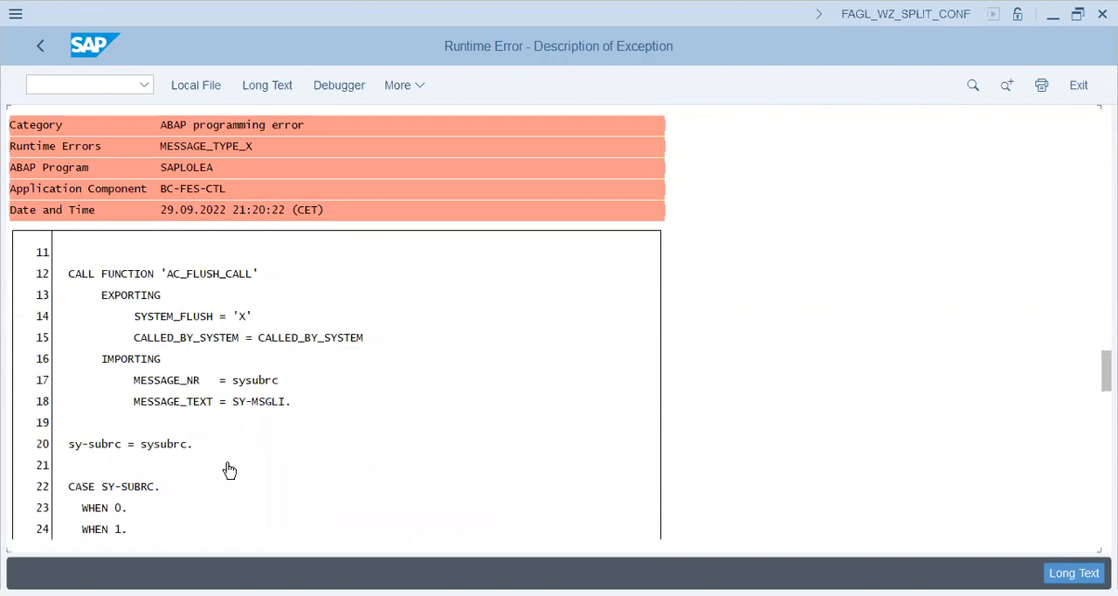
{"action": "scroll", "coordinate": [229, 470], "scroll_direction": "down", "scroll_amount": 5}
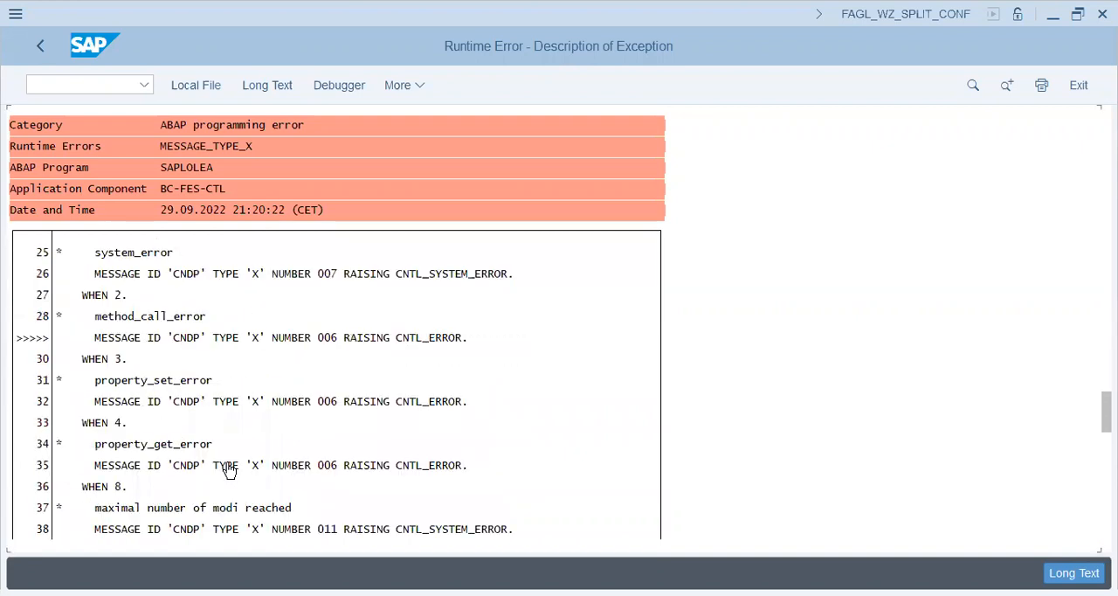
{"action": "scroll", "coordinate": [226, 469], "scroll_direction": "down", "scroll_amount": 5}
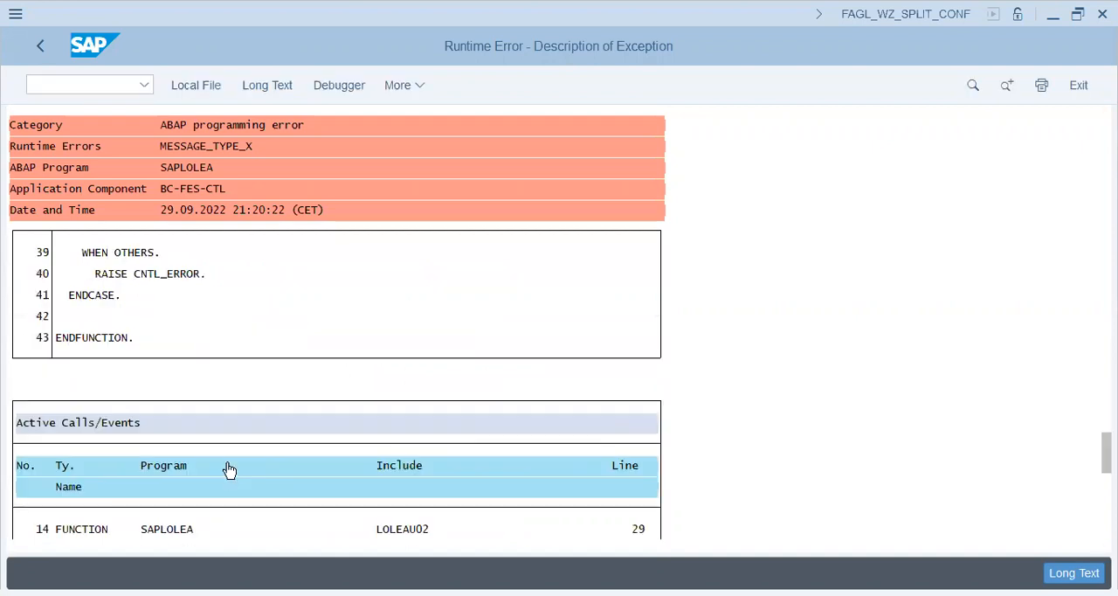
{"action": "scroll", "coordinate": [228, 470], "scroll_direction": "down", "scroll_amount": 5}
{"action": "scroll", "coordinate": [227, 469], "scroll_direction": "down", "scroll_amount": 5}
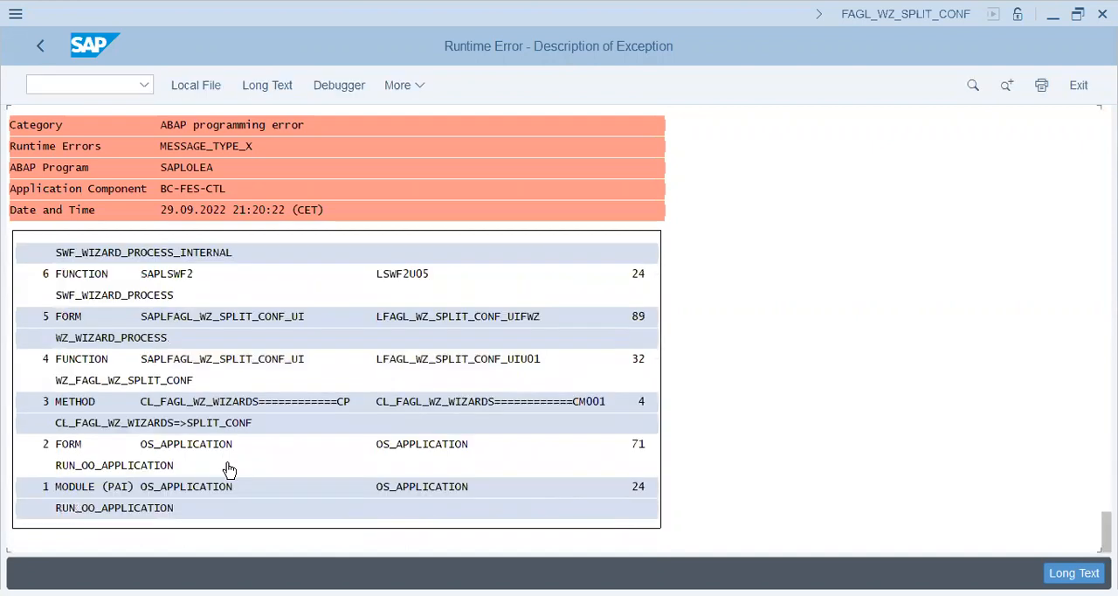